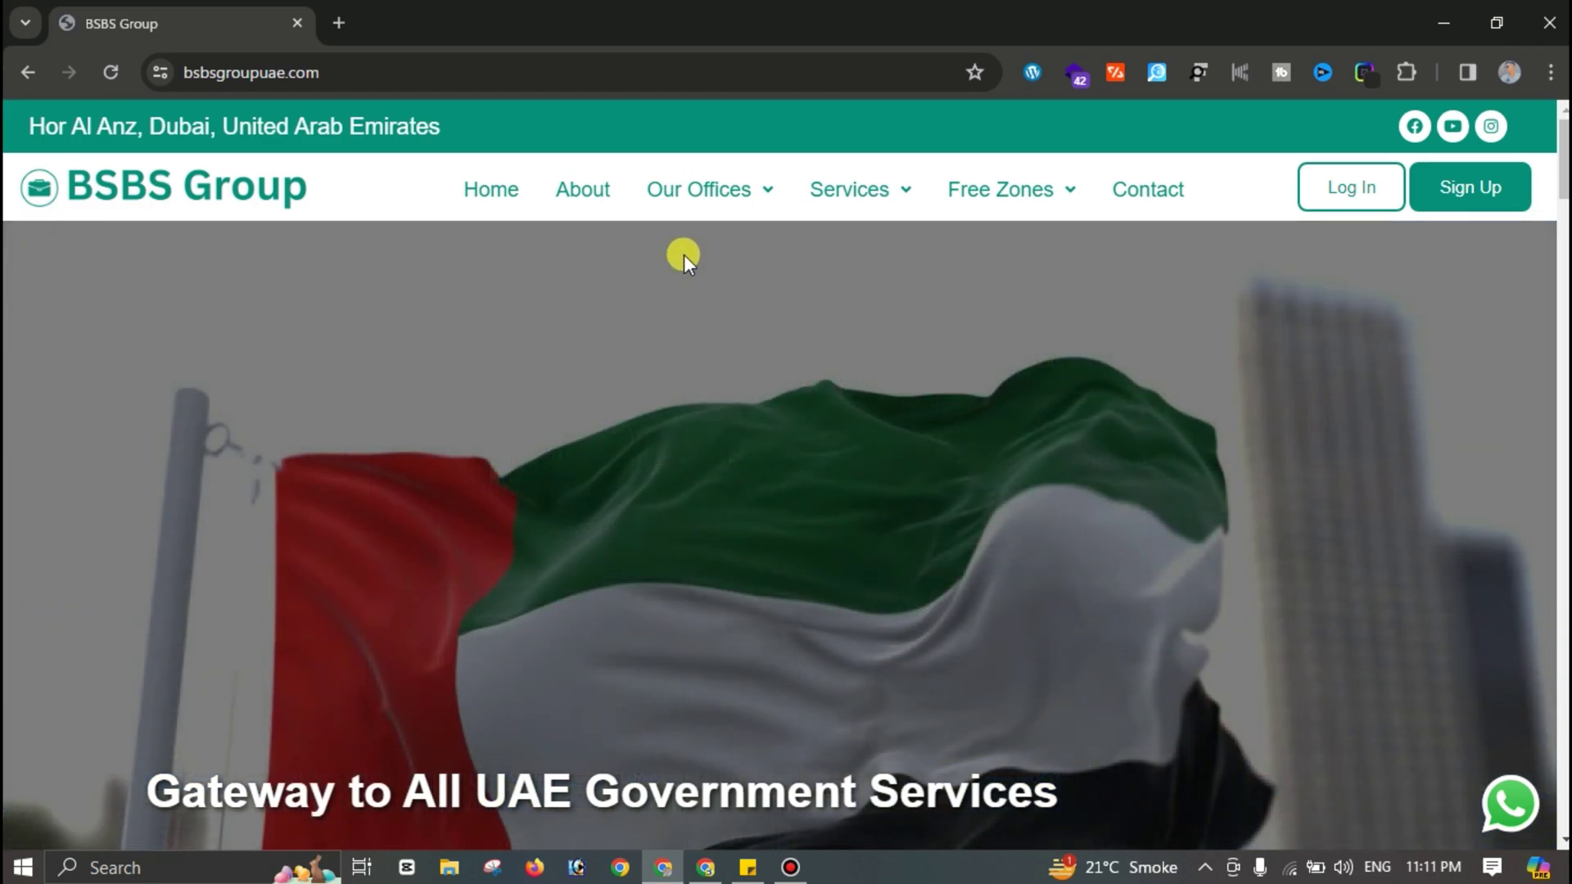
Step: Preview the live green header's Home, Our Offices and Services dropdowns, then switch to the dashboard window
mouse_move(667, 170)
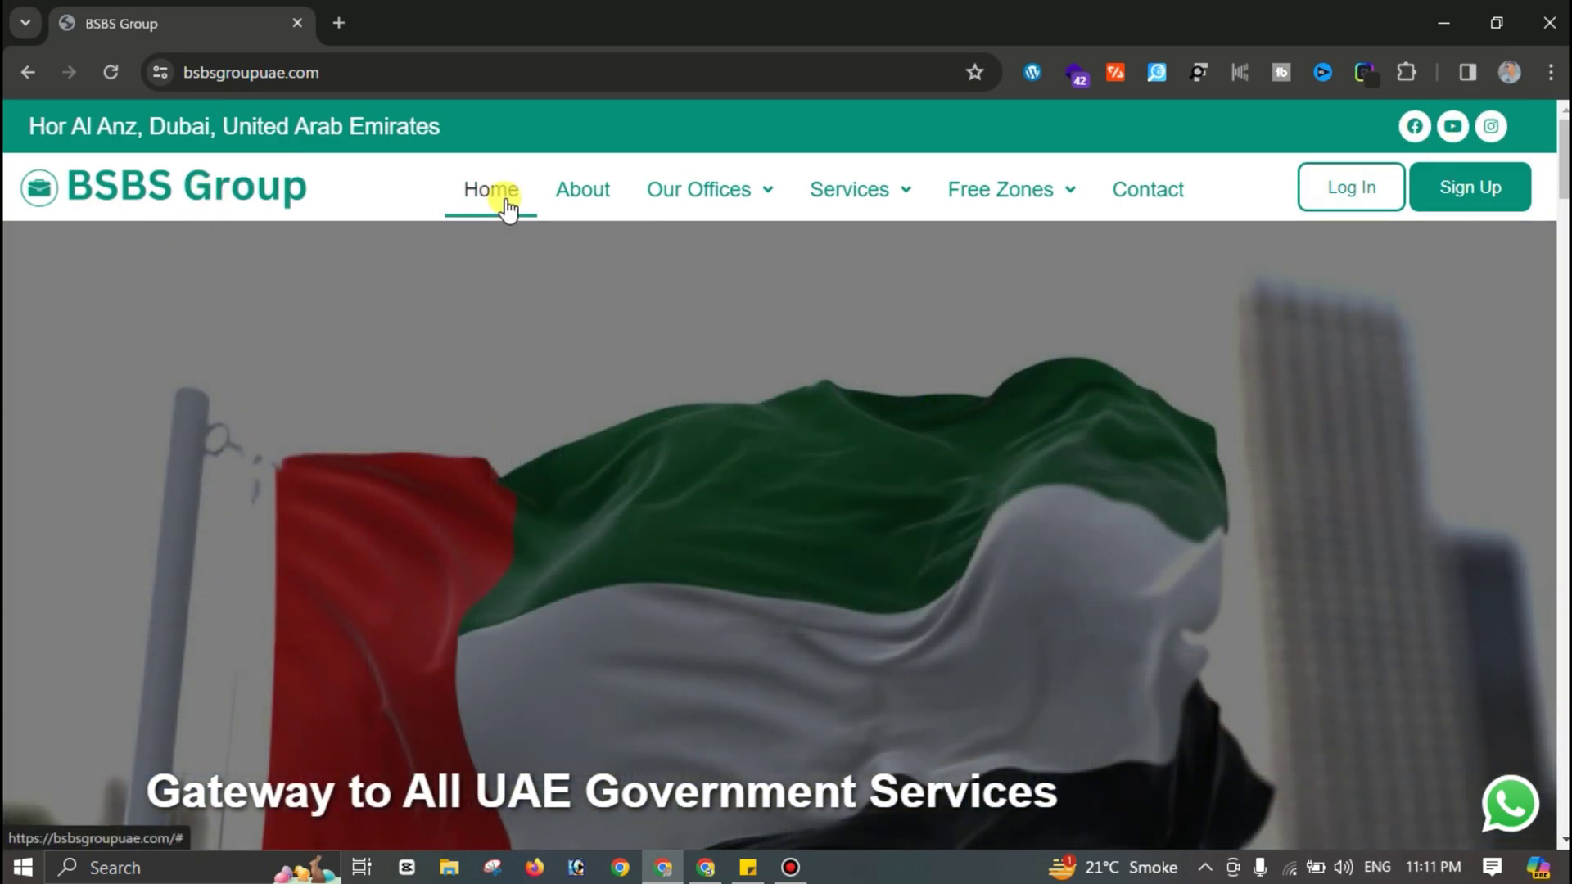
mouse_move(720, 193)
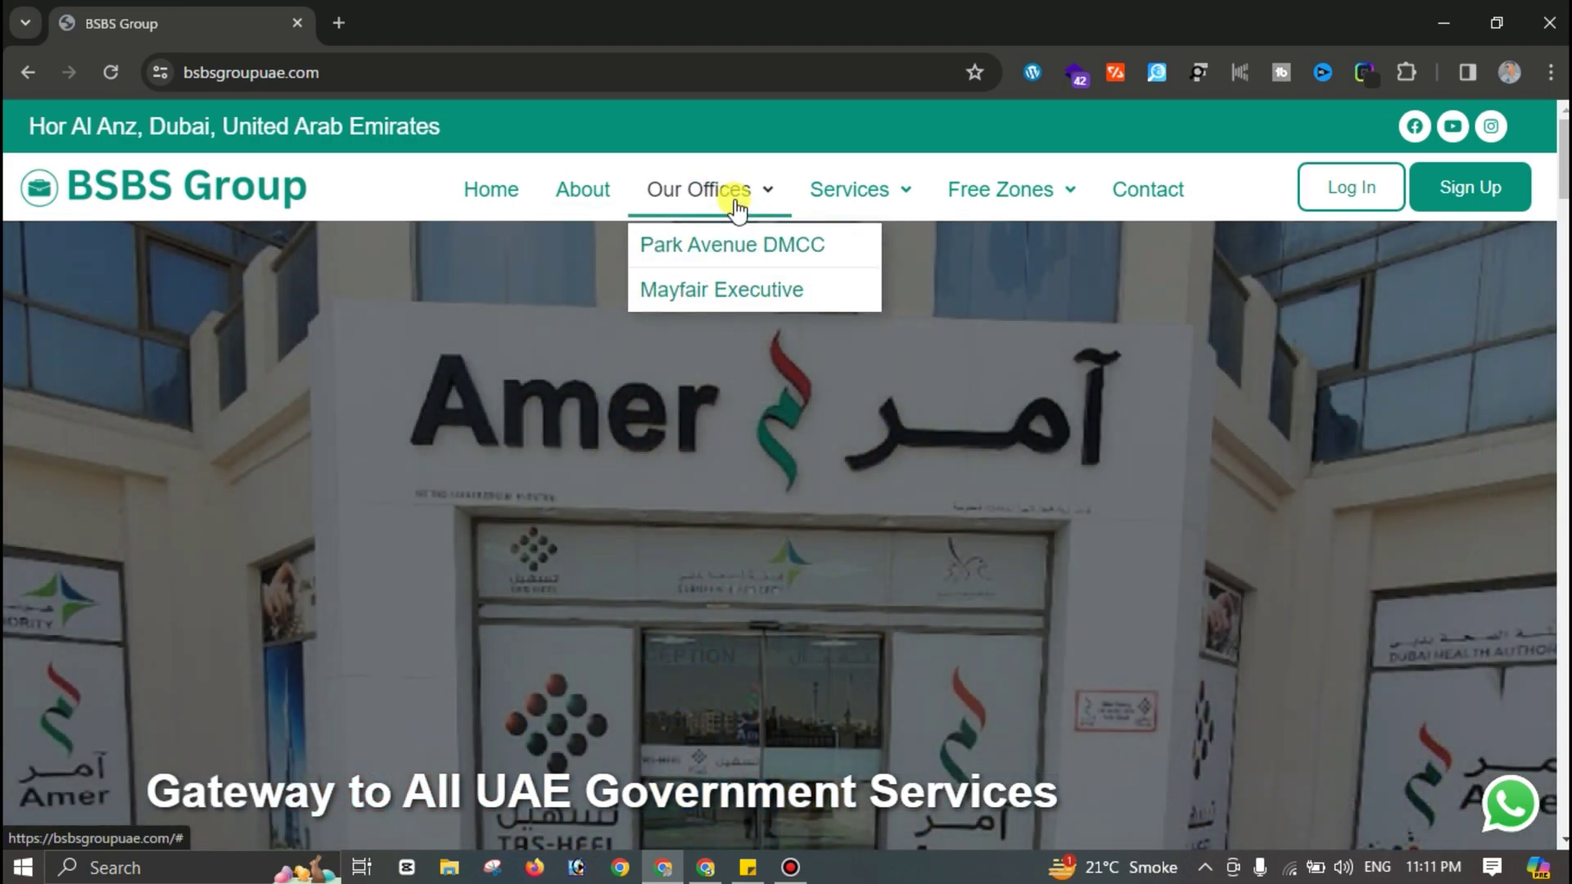
mouse_move(849, 196)
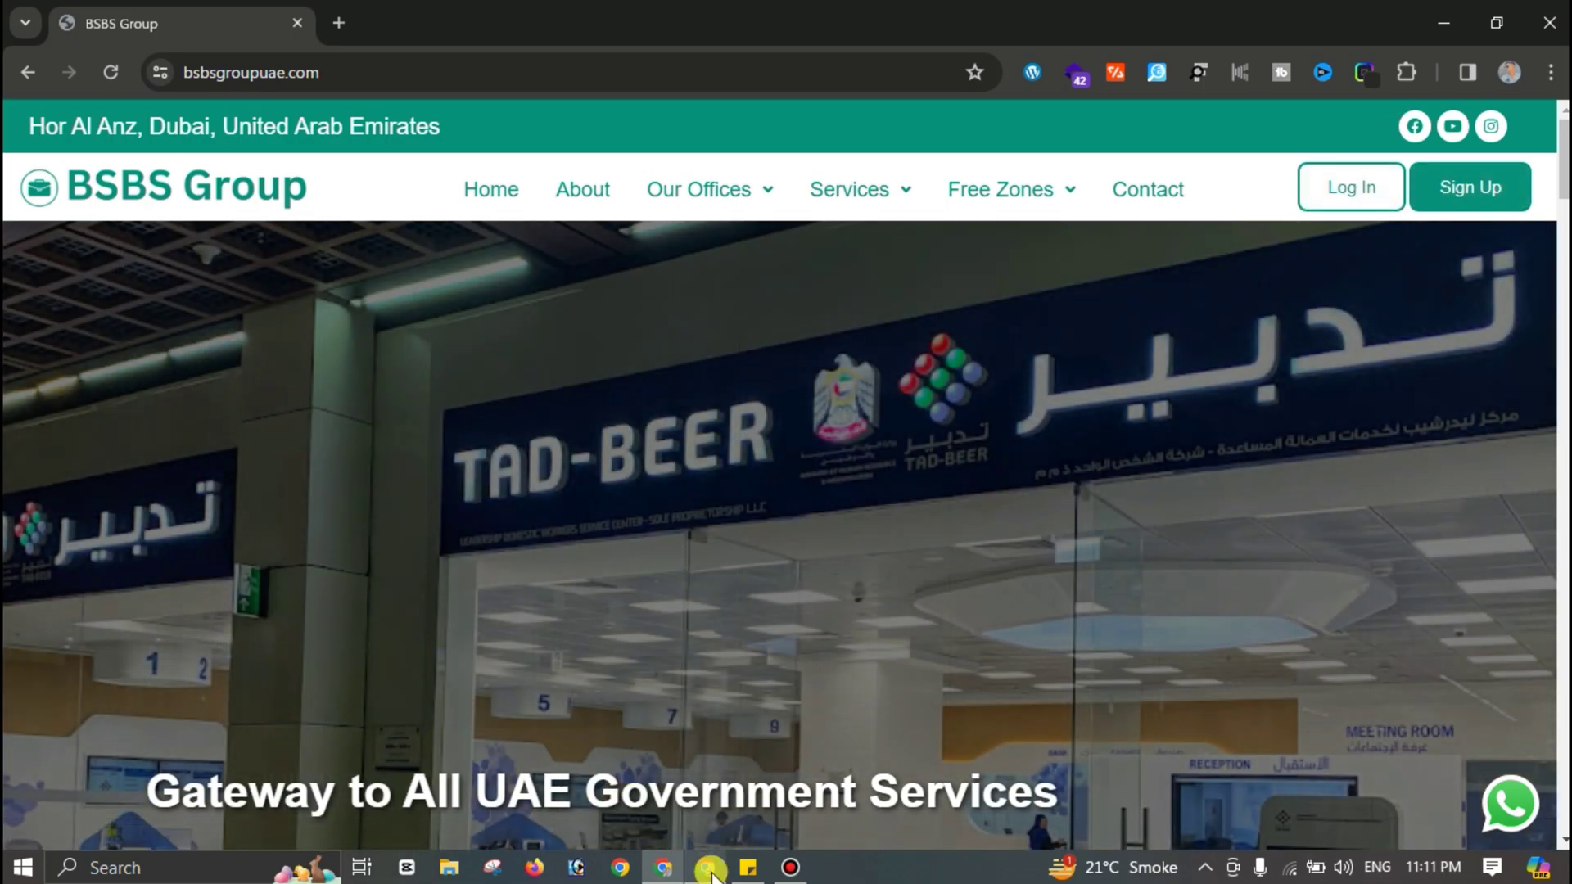
click(709, 870)
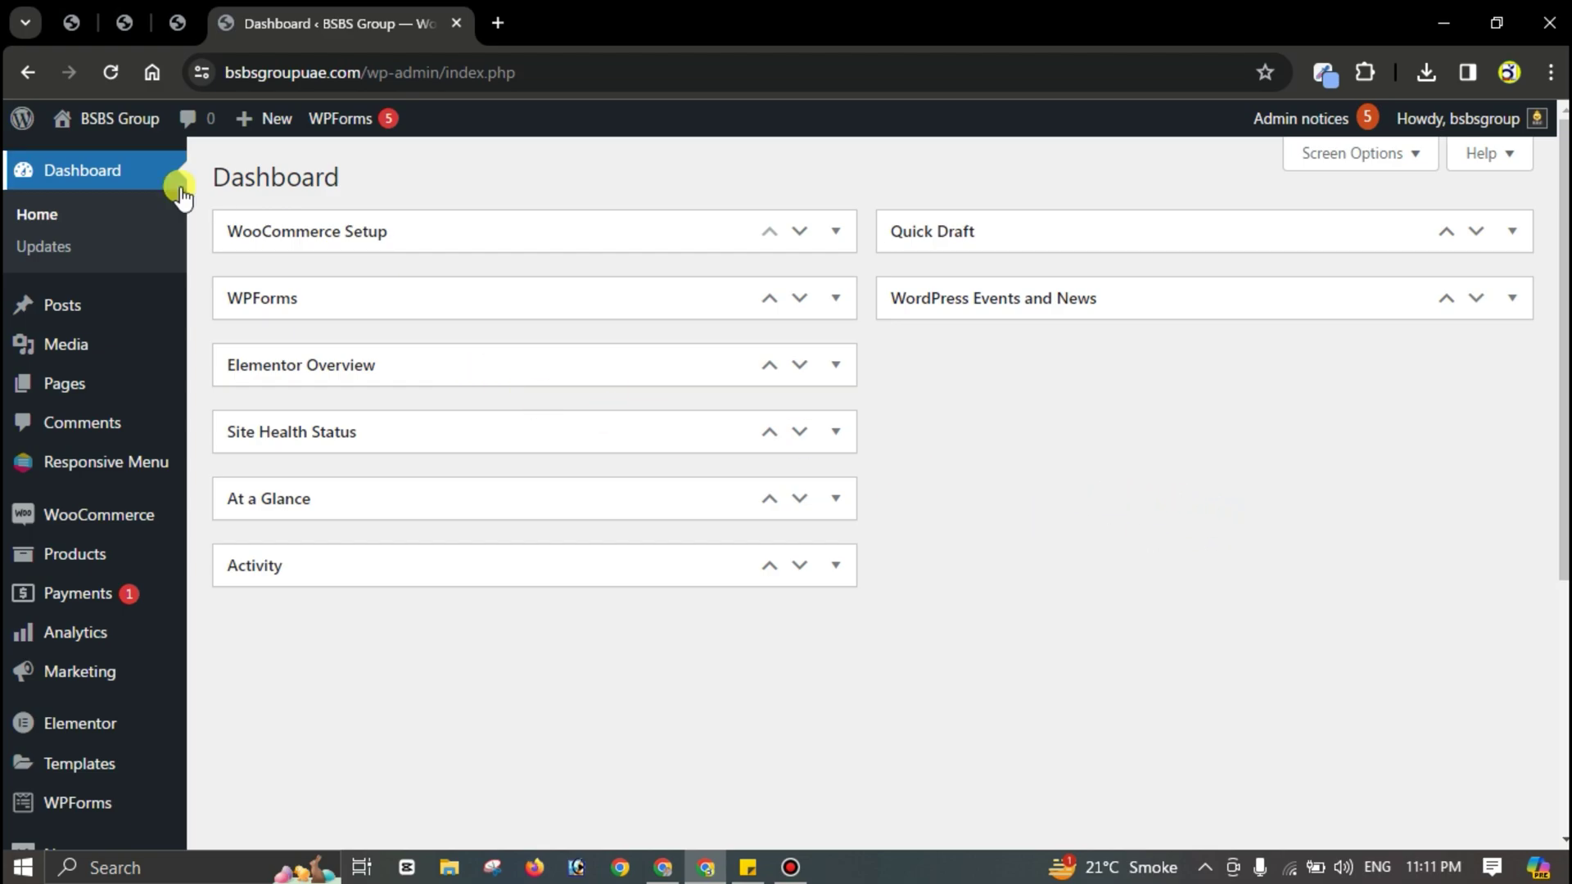
Step: Check the Header & Footer Builder and sticky-elements plugin tabs and the site's Menus page
click(71, 22)
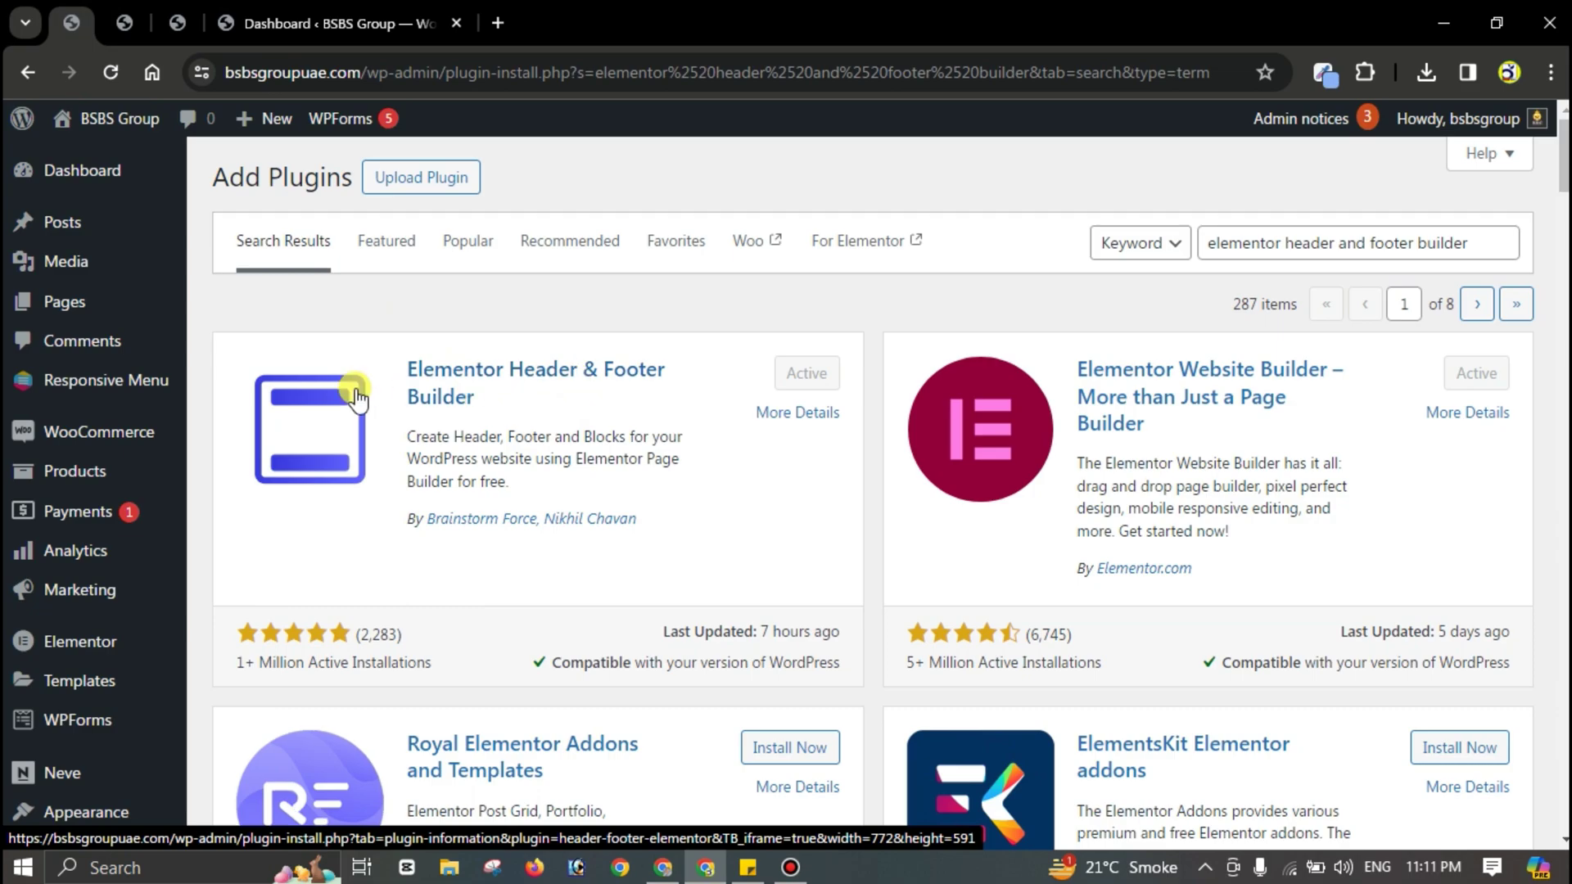
click(121, 24)
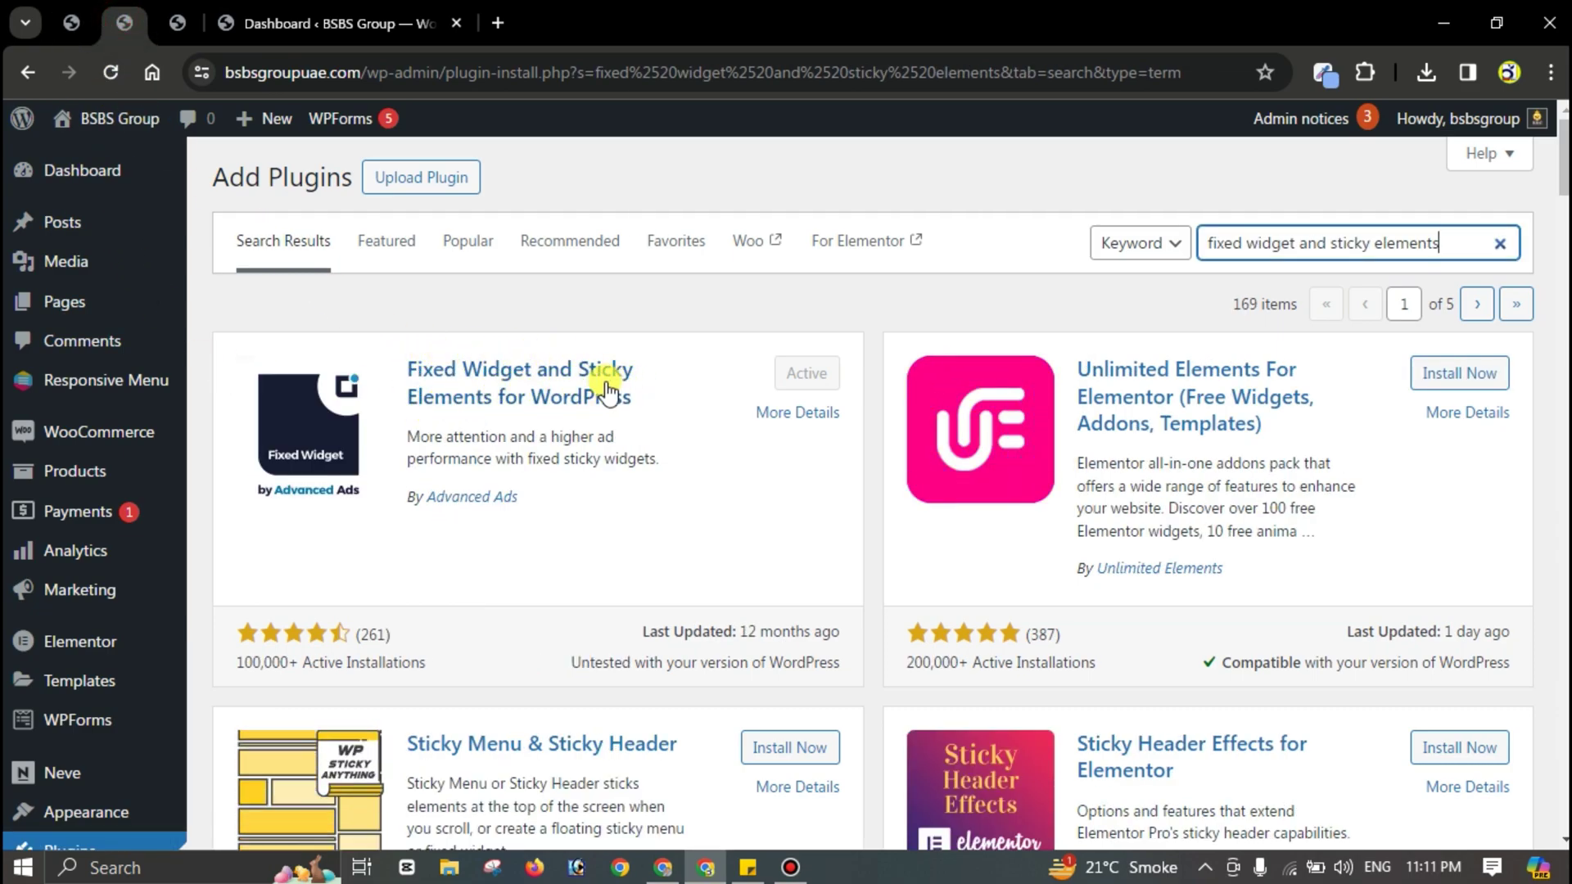
click(174, 23)
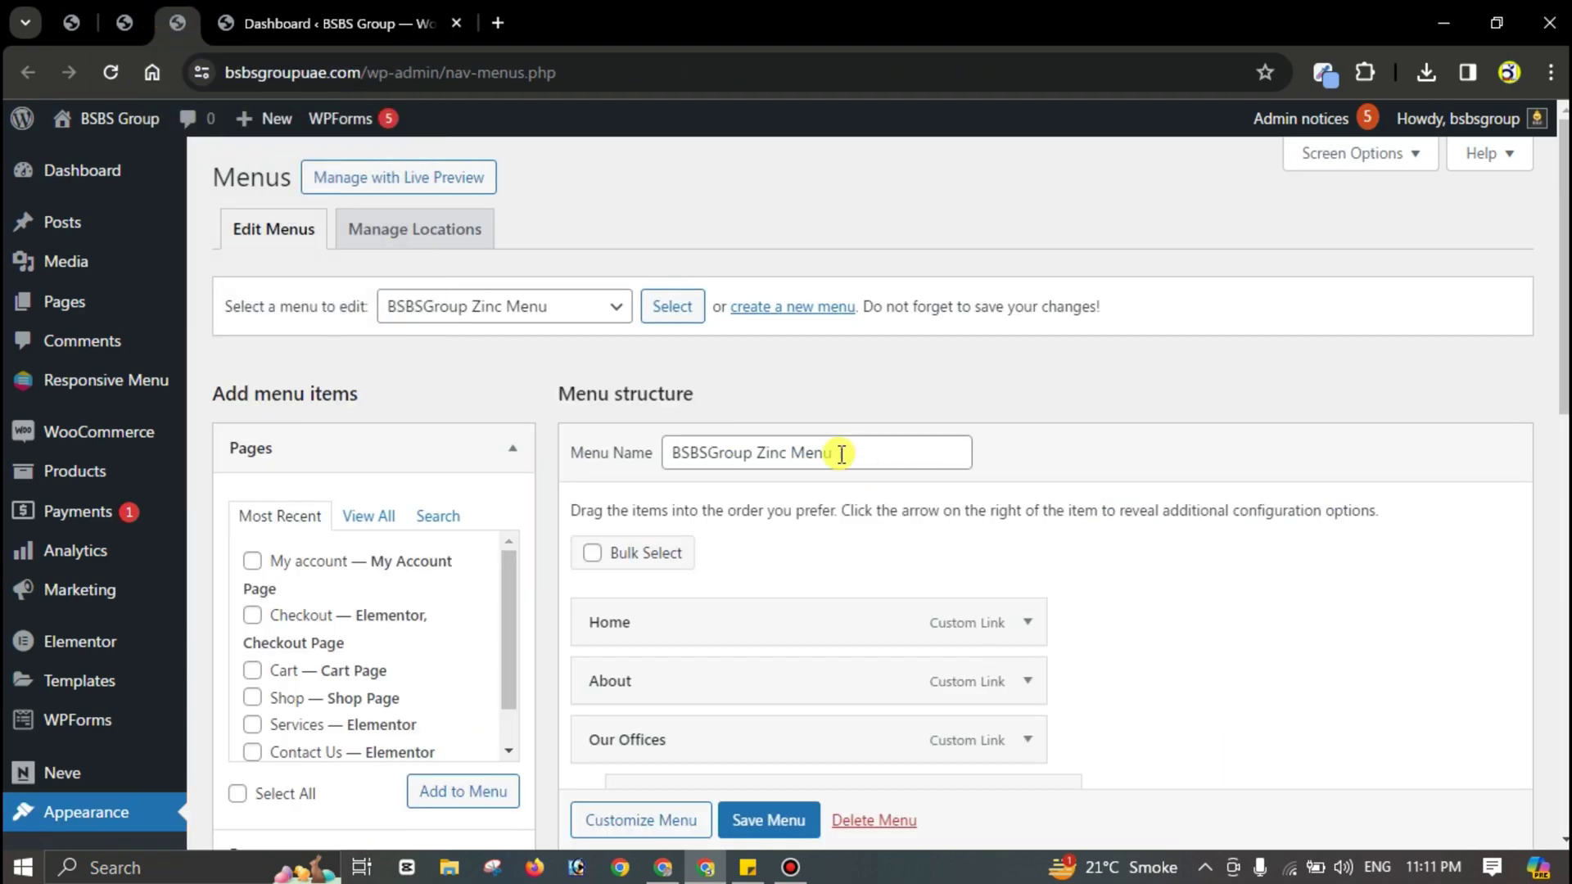
scroll(417, 332, down, 3)
scroll(720, 364, up, 3)
Step: From the Dashboard, open the Elementor Header & Footer Builder template list under Appearance
click(301, 17)
scroll(1044, 448, down, 5)
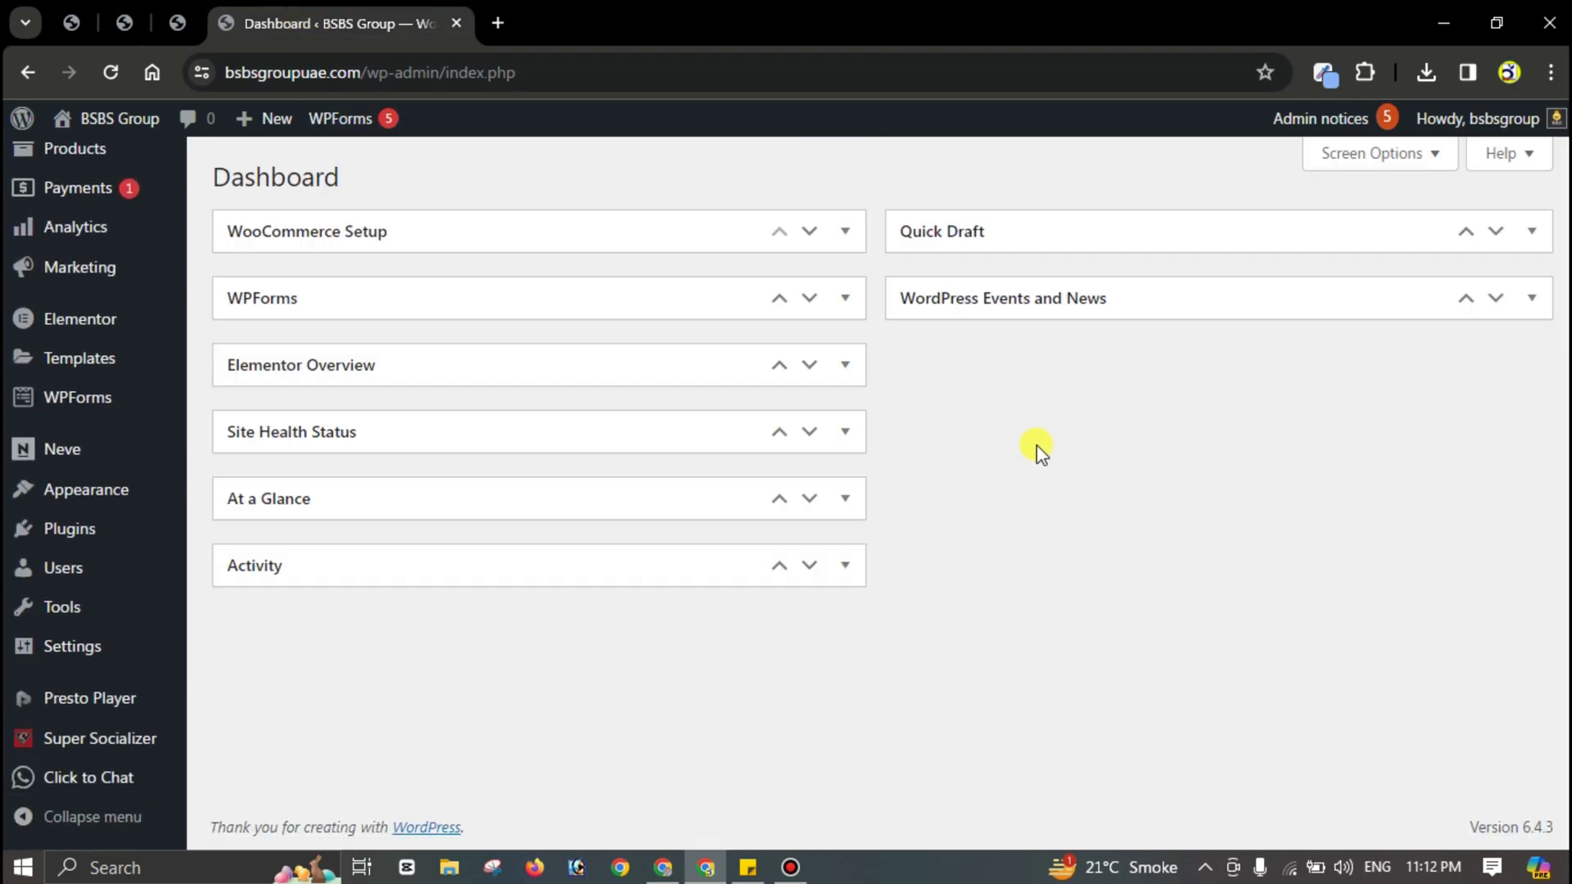
scroll(1007, 442, up, 5)
scroll(859, 450, down, 5)
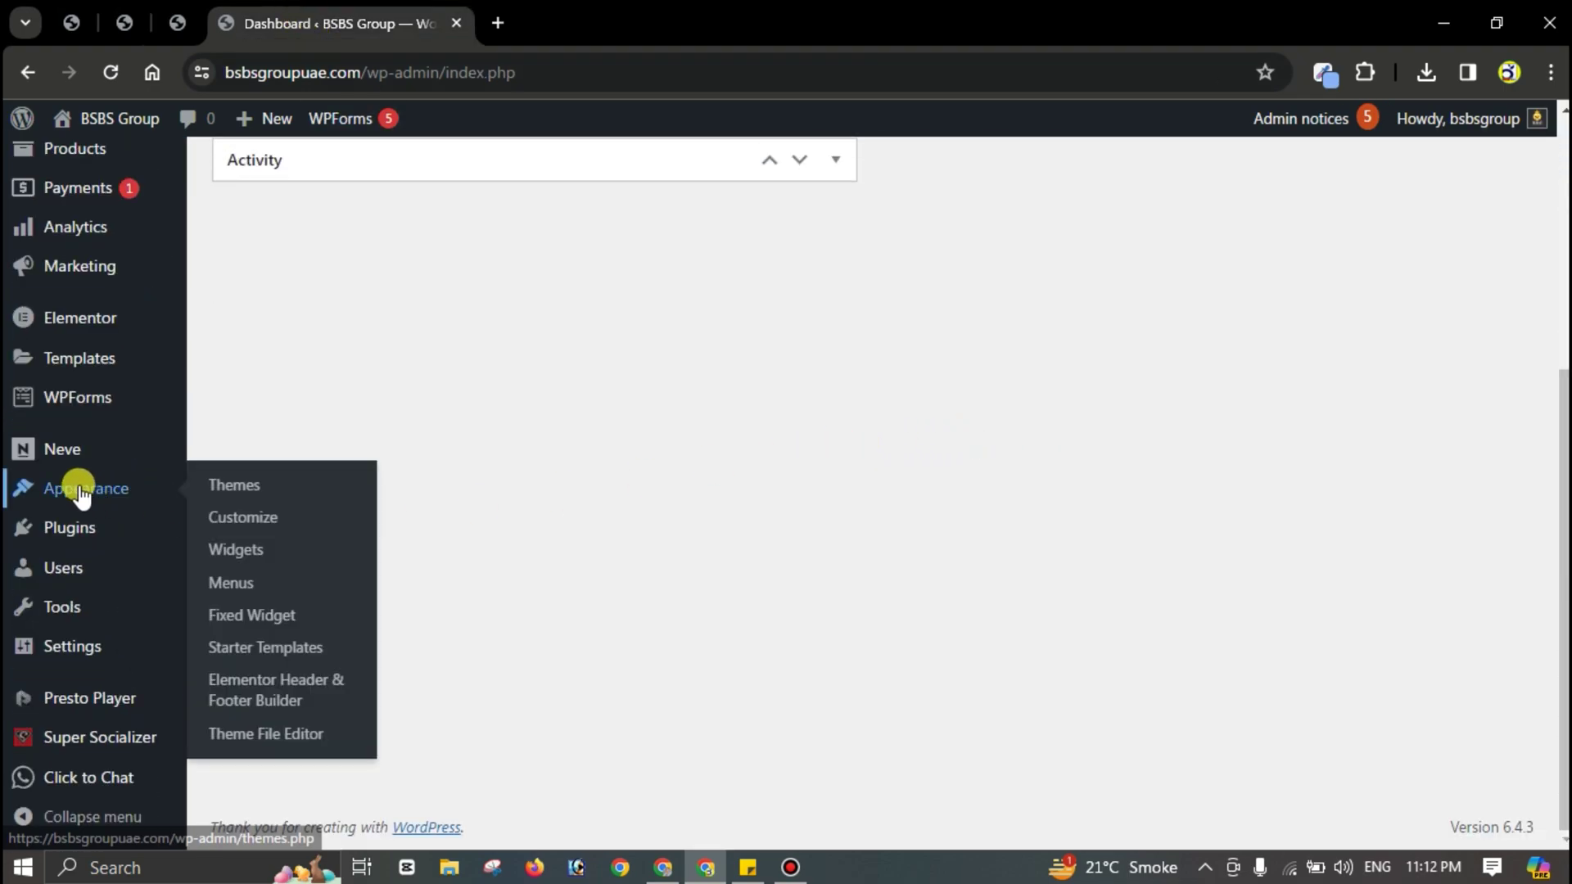
mouse_move(85, 491)
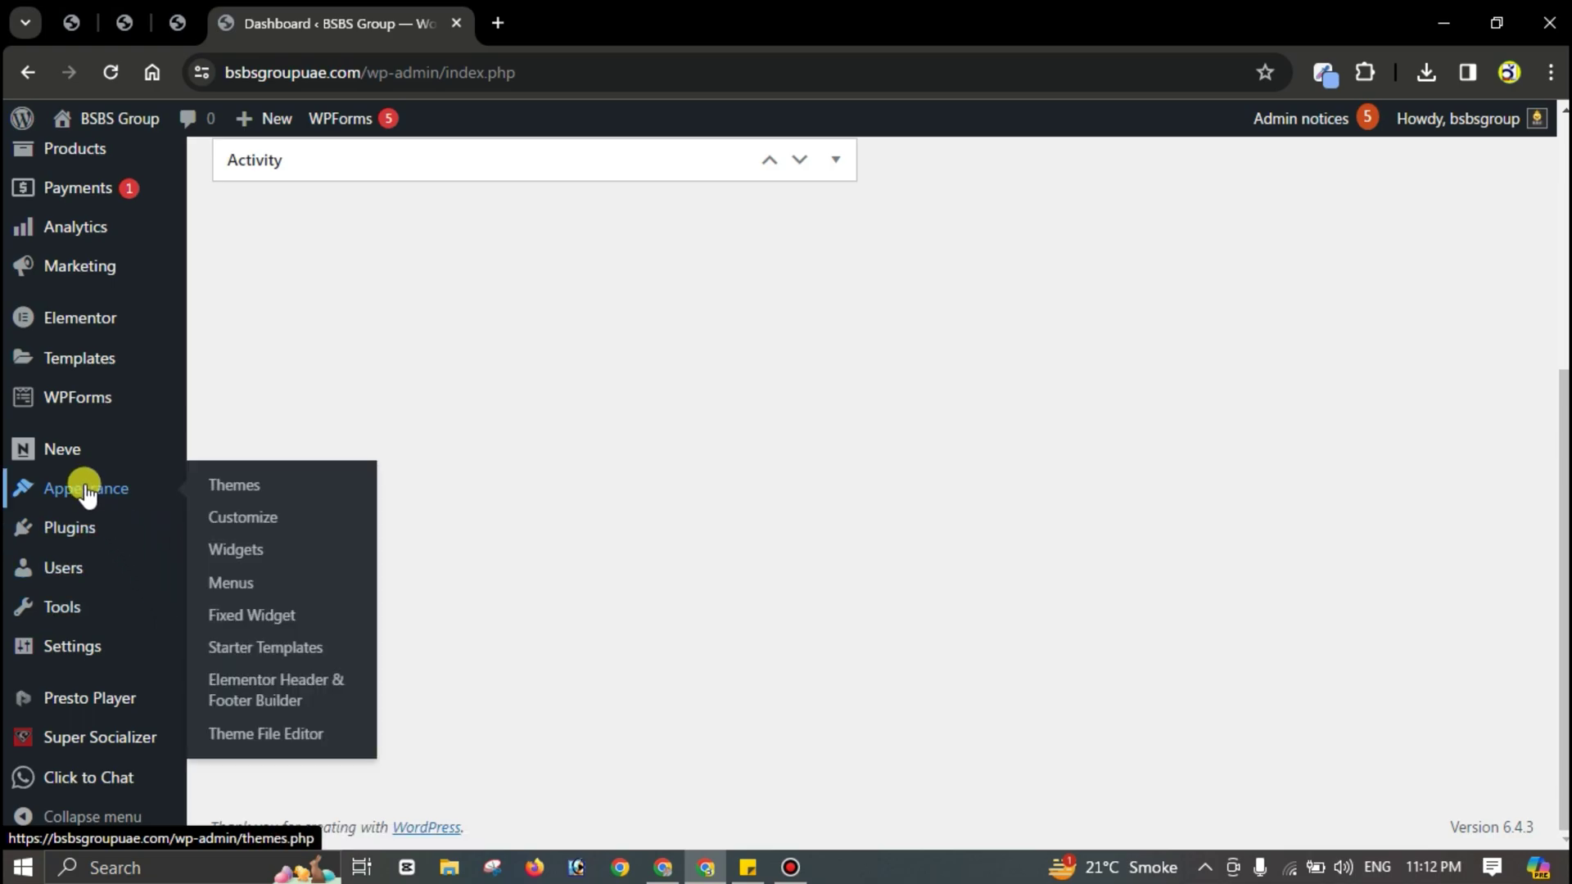
click(286, 690)
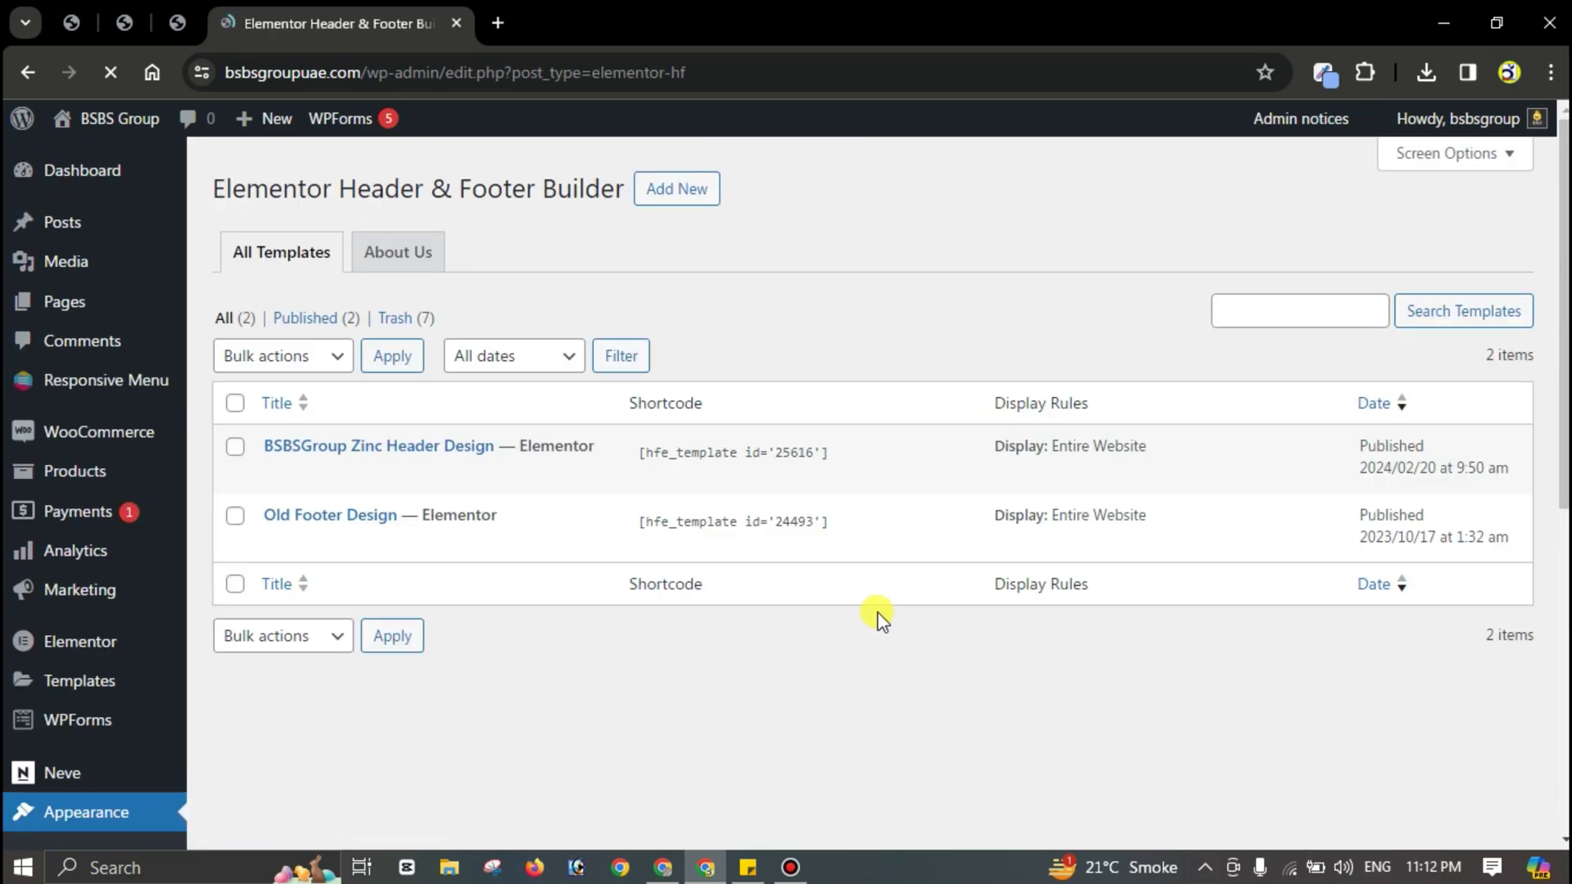
Step: Create a new template titled 'Header Test Design' with type Header
mouse_move(547, 514)
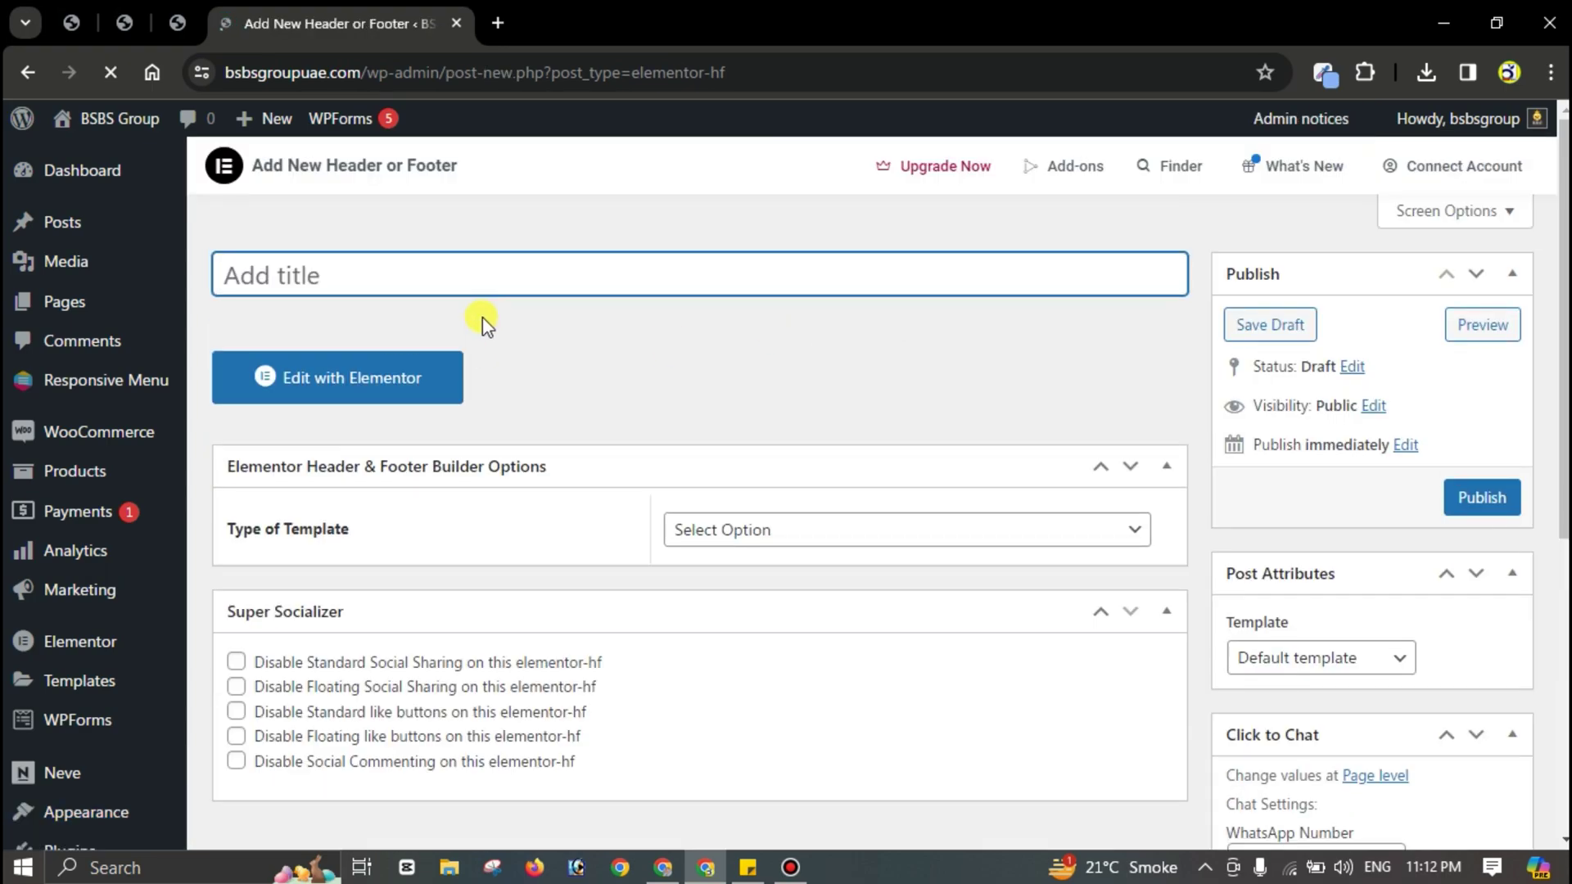
text(Hea)
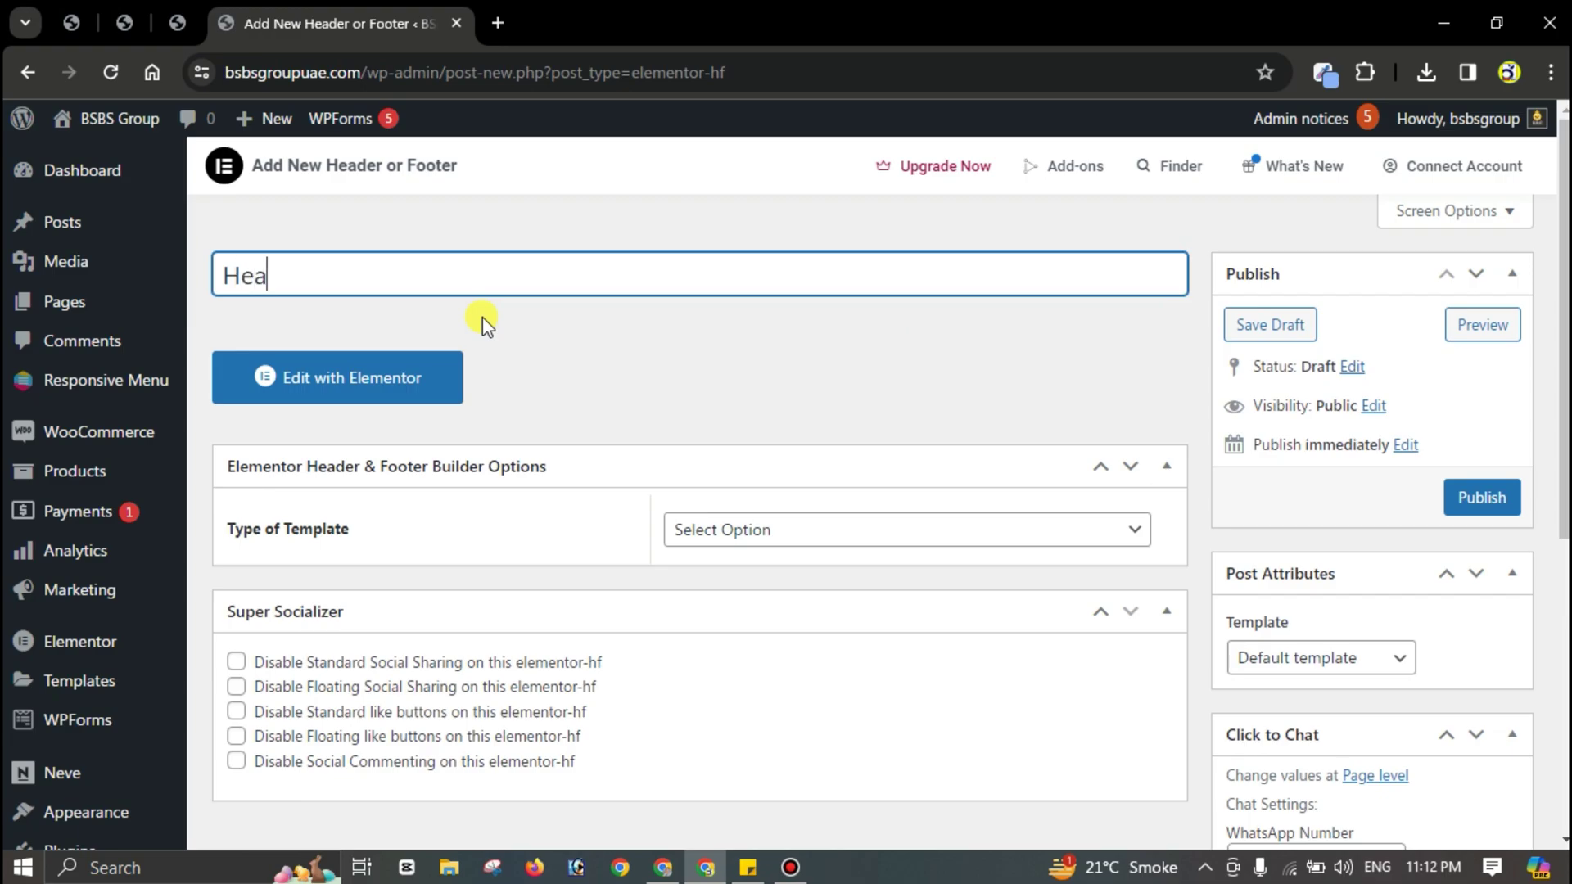
text(der Test Design)
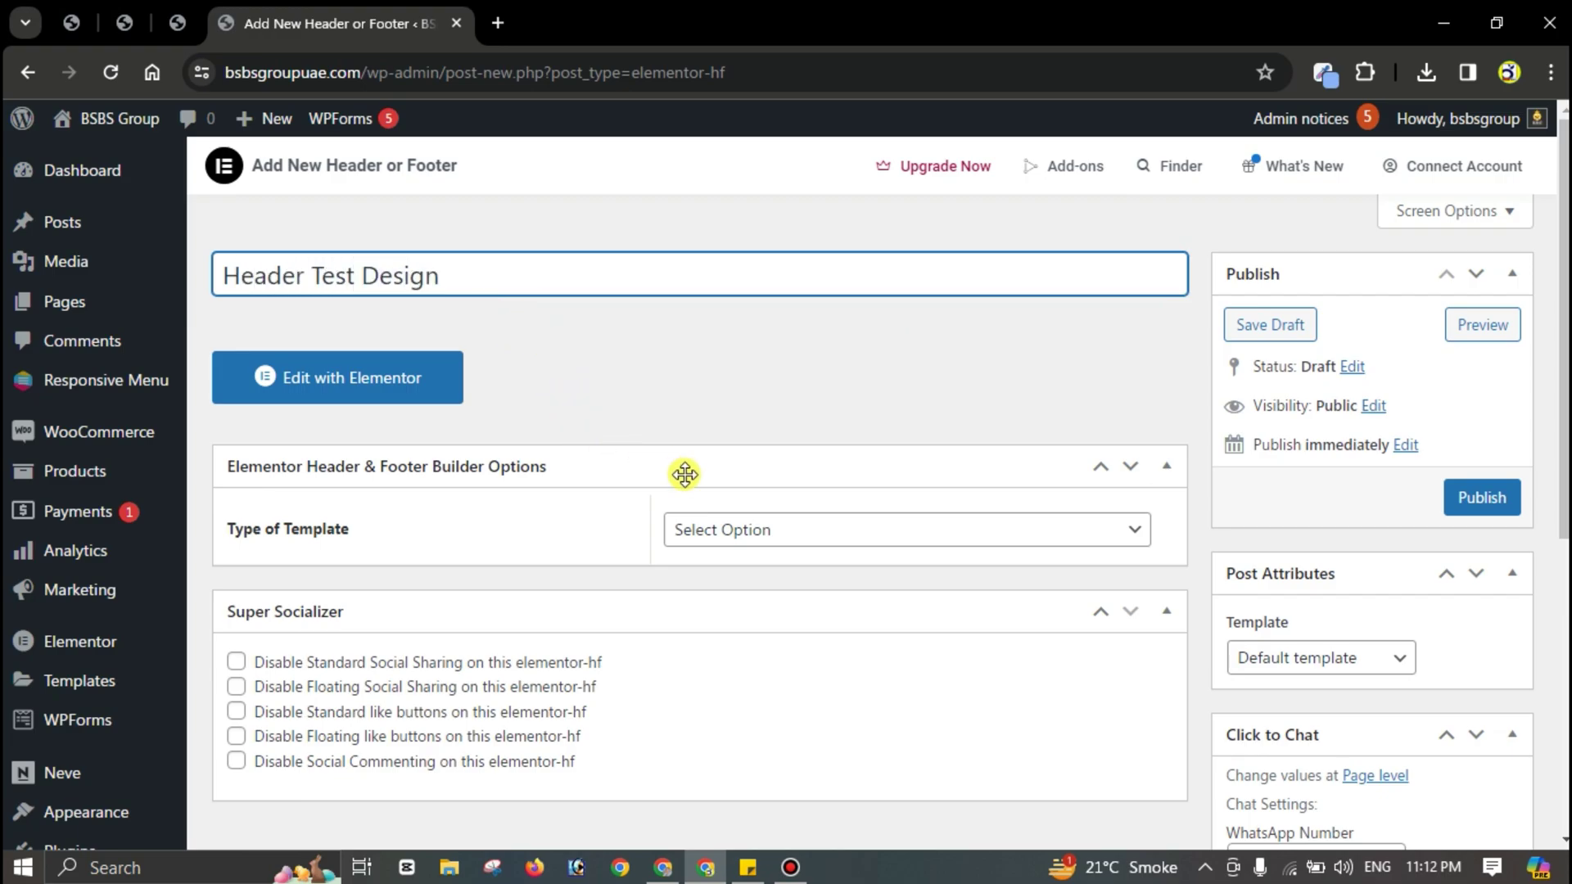
click(752, 530)
click(749, 580)
scroll(622, 508, down, 3)
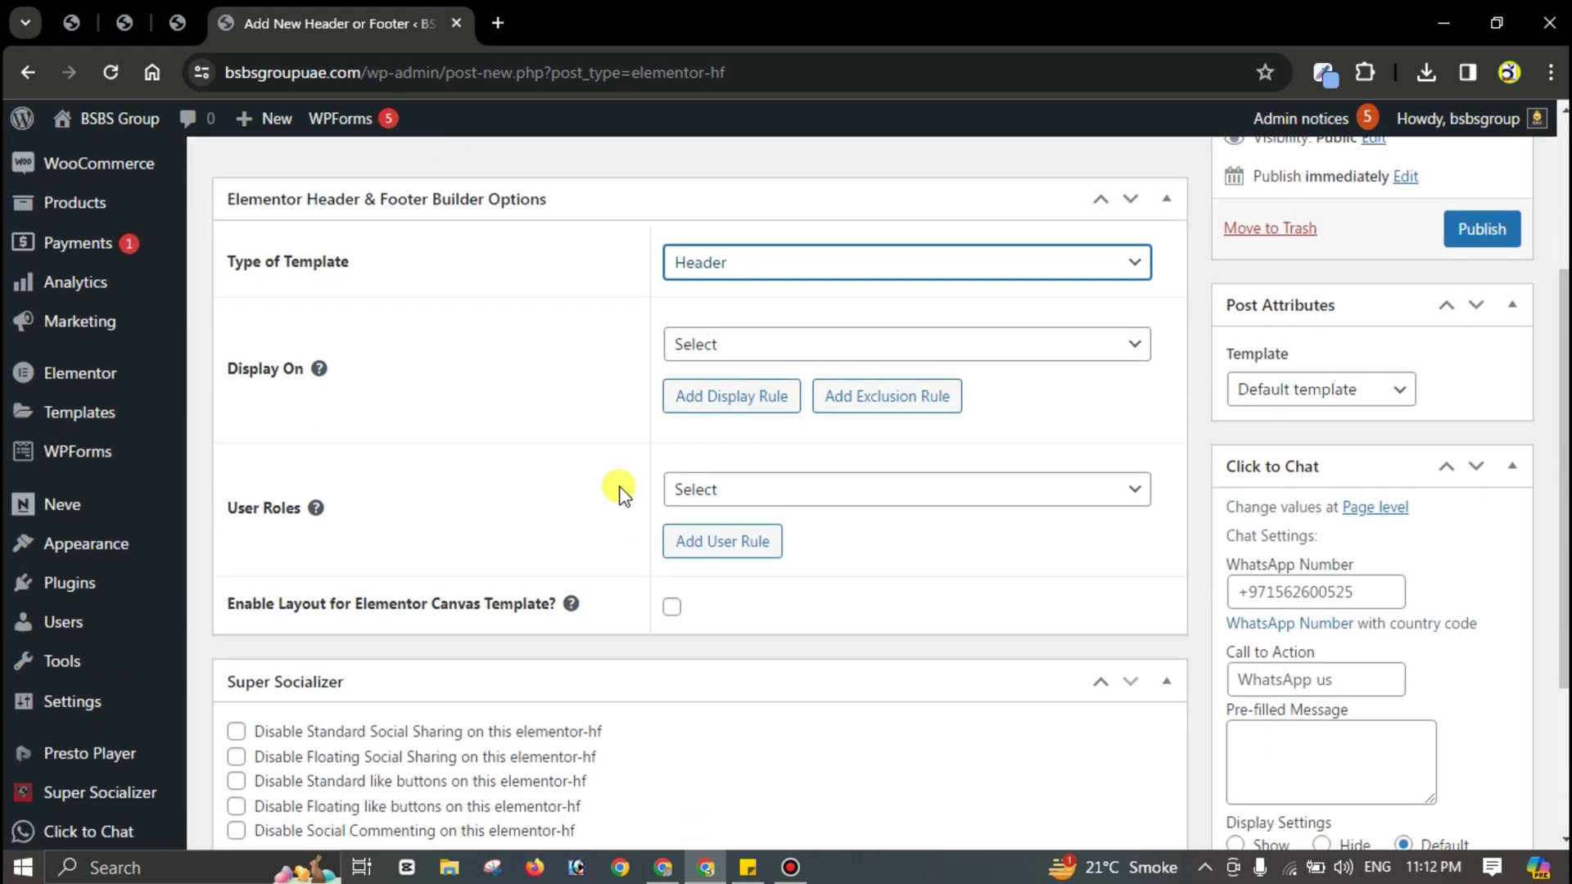
Step: Display it on the Entire Website, publish it, and open it in Elementor
click(734, 344)
click(780, 419)
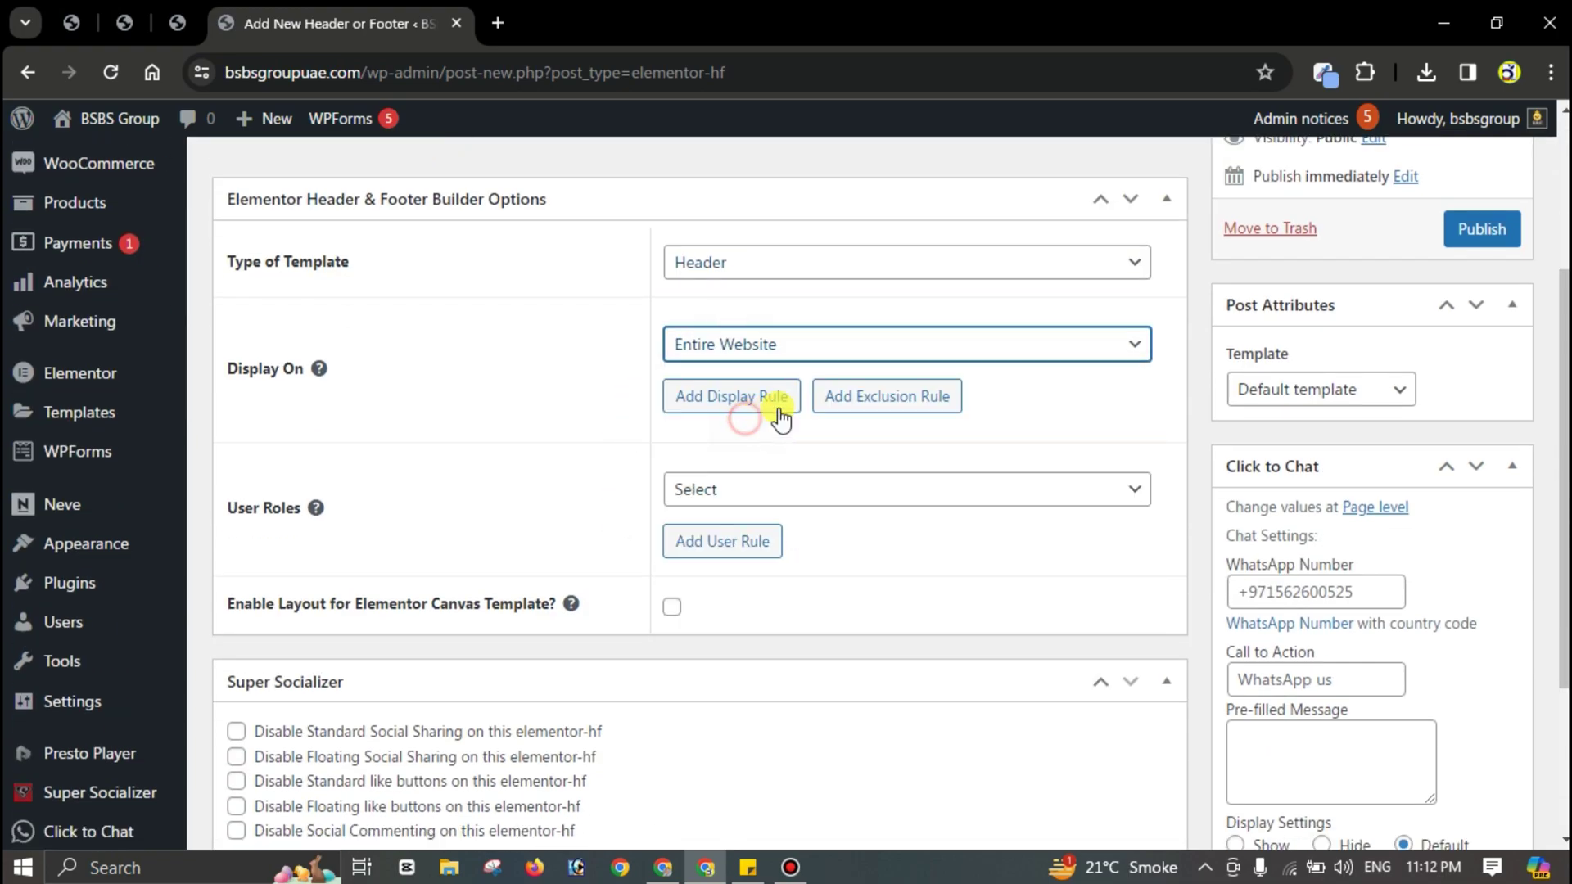
click(1483, 230)
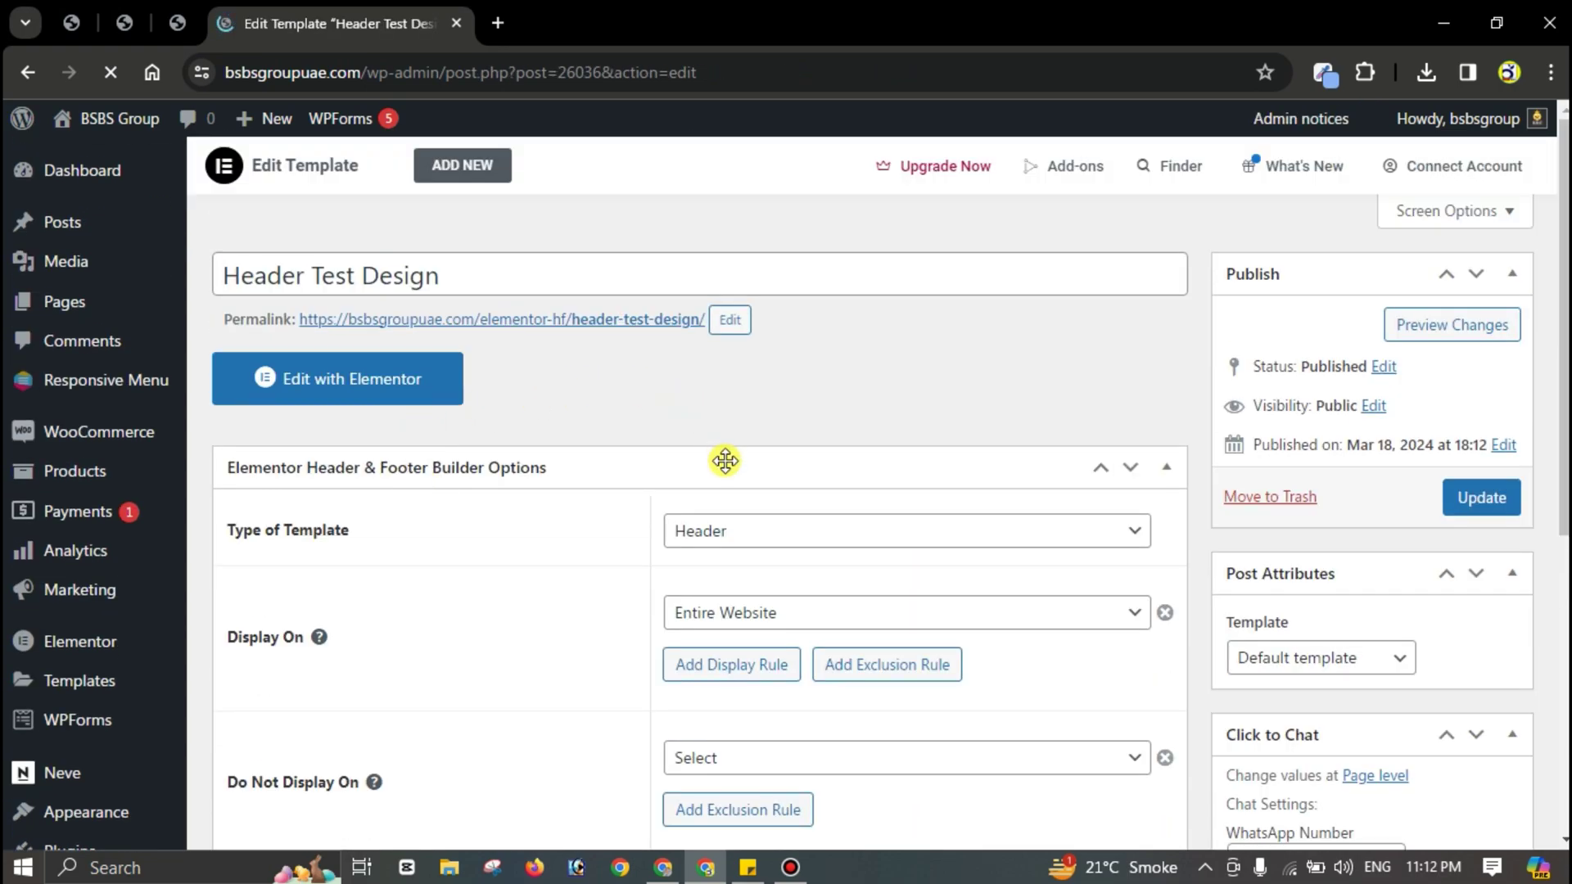
click(361, 381)
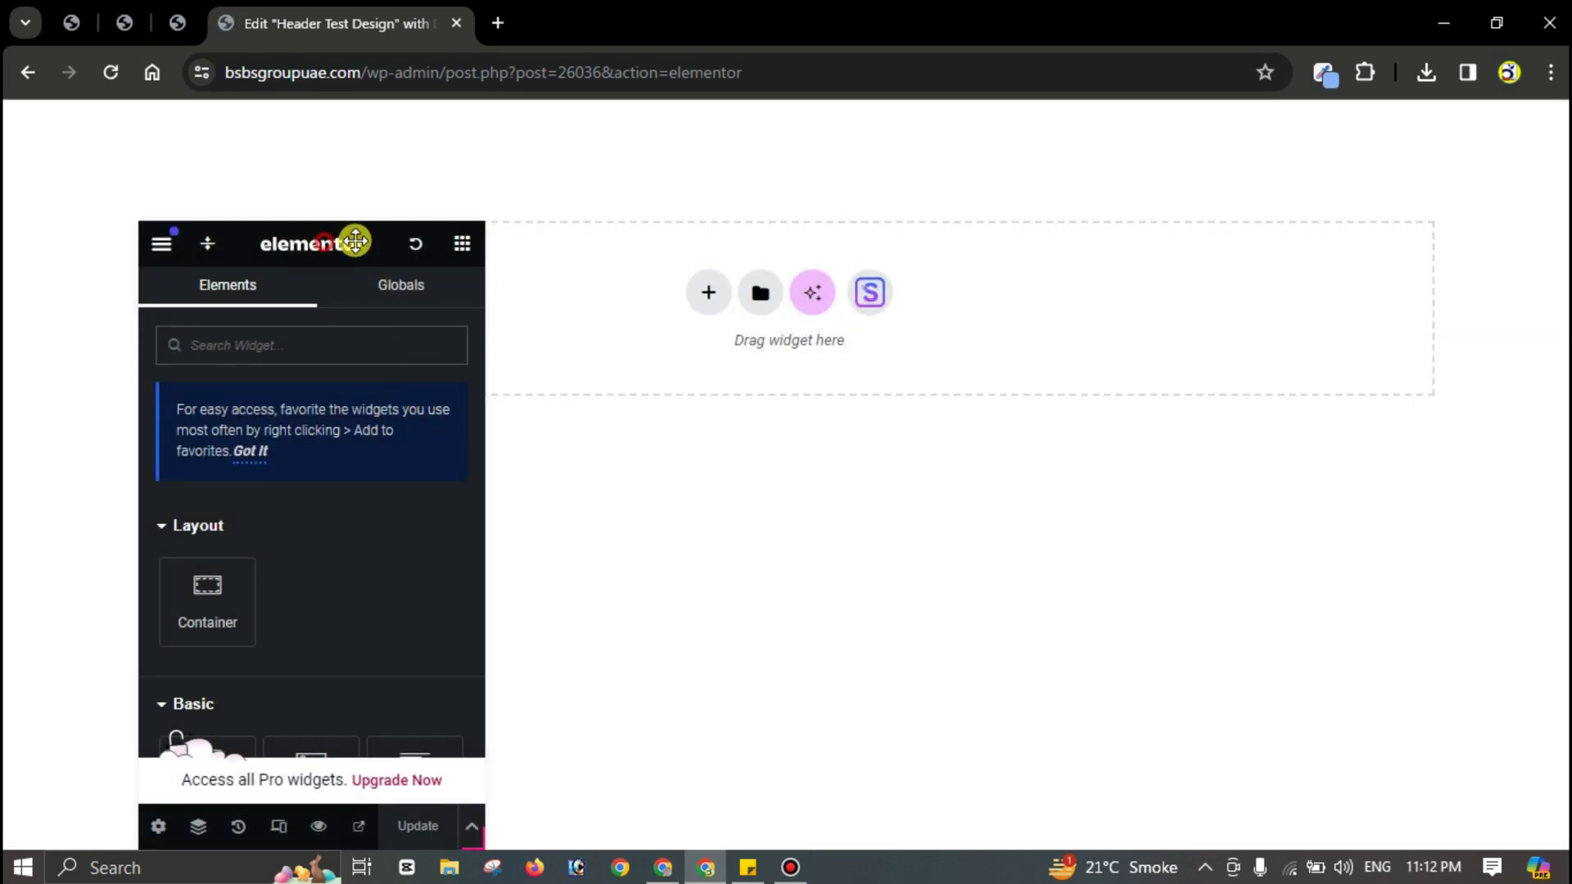
Step: Add a full-width two-column container to the empty header canvas
drag(355, 241, 307, 176)
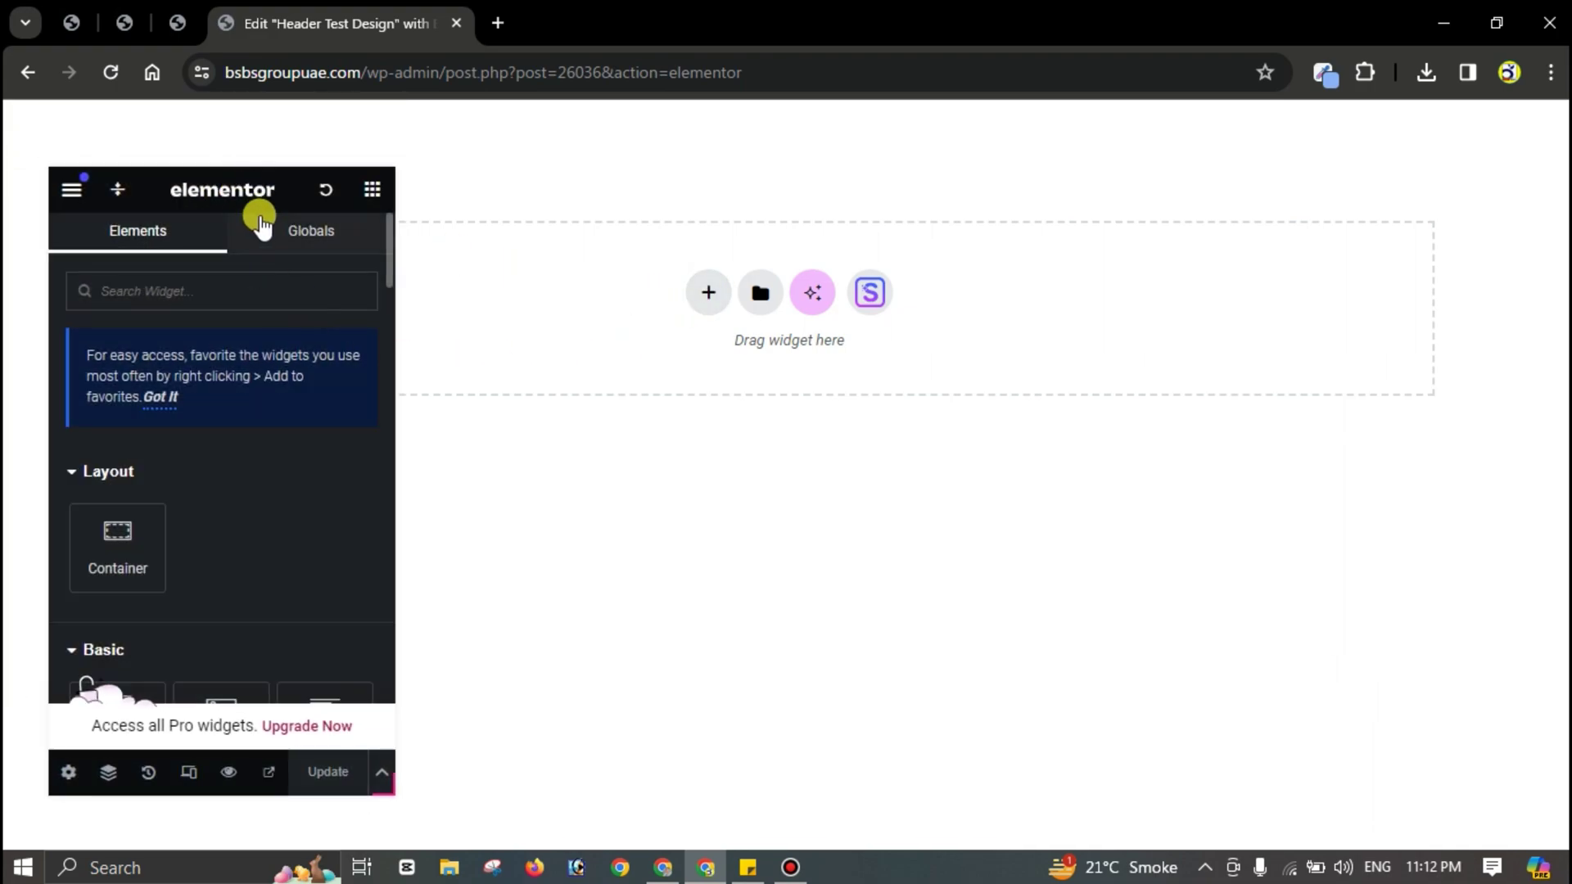
click(707, 295)
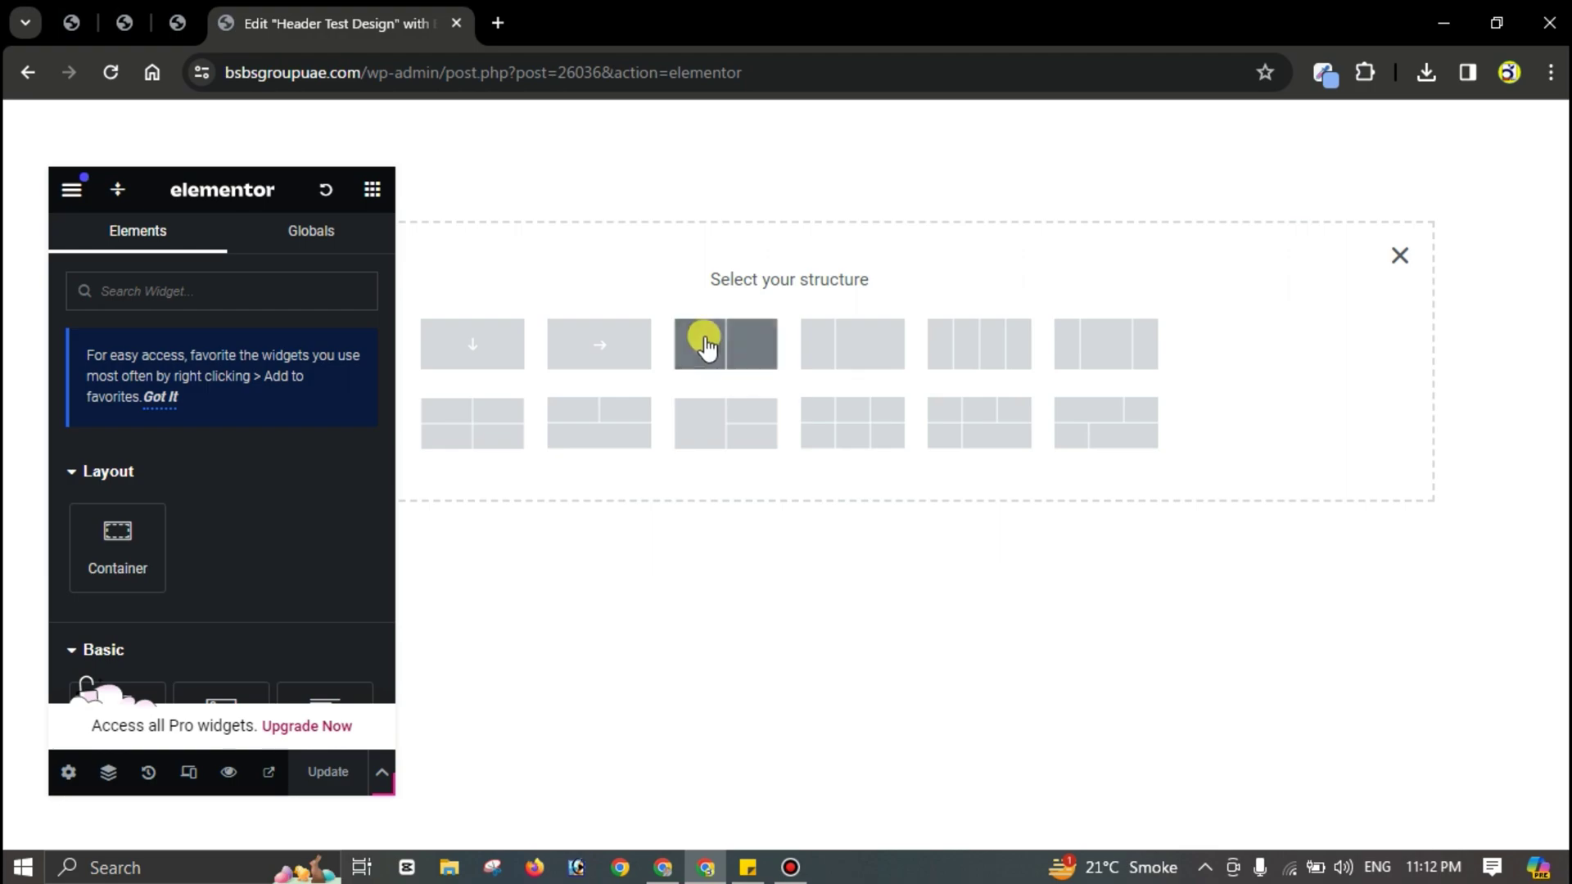
click(725, 344)
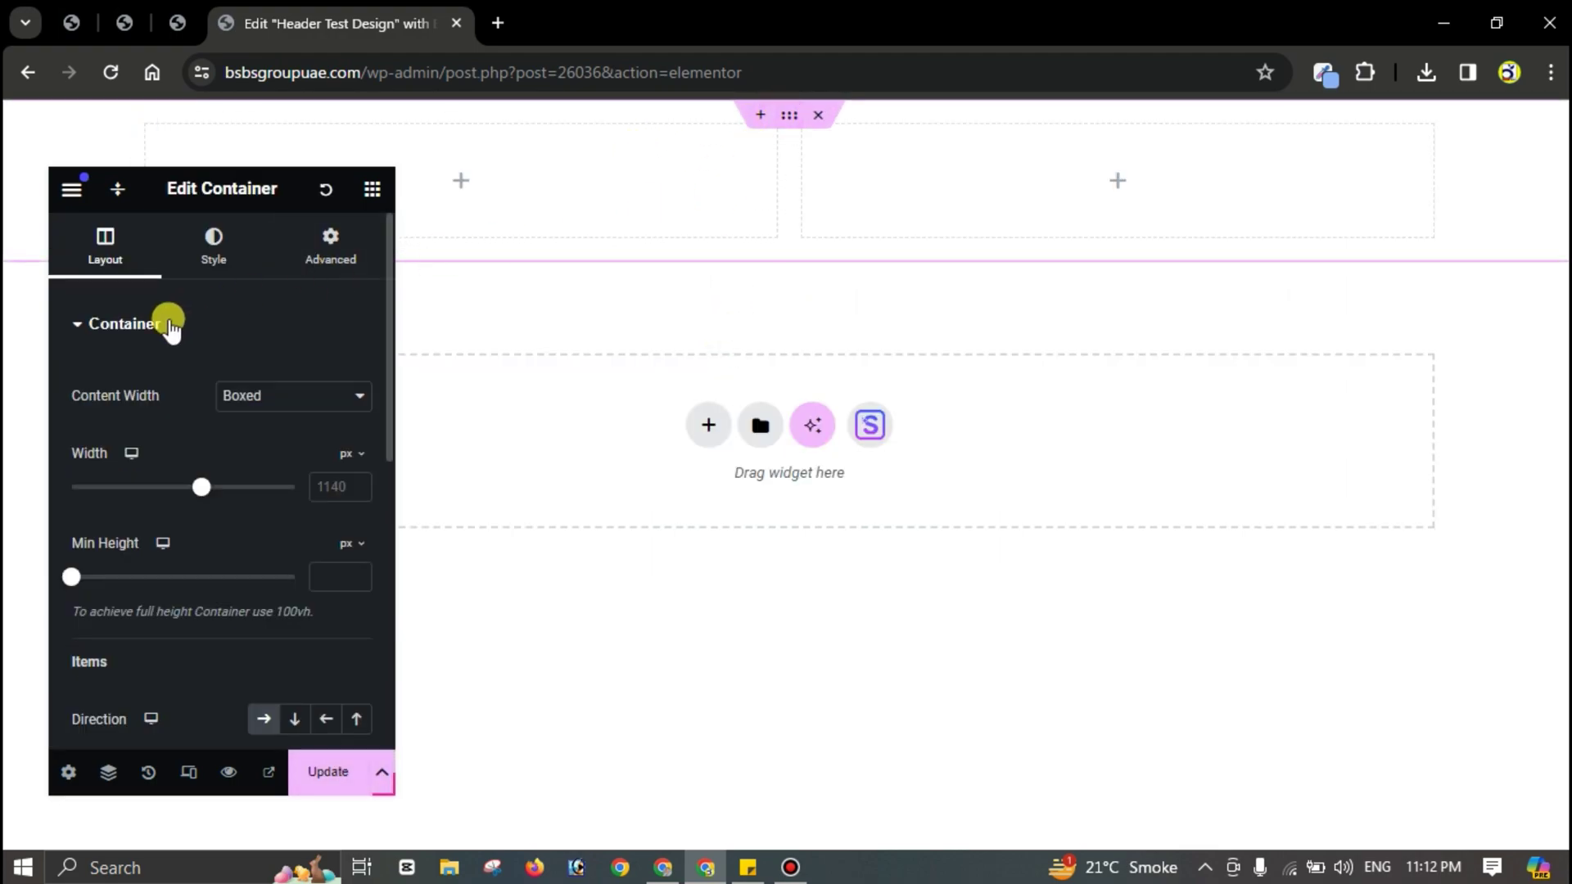
click(278, 397)
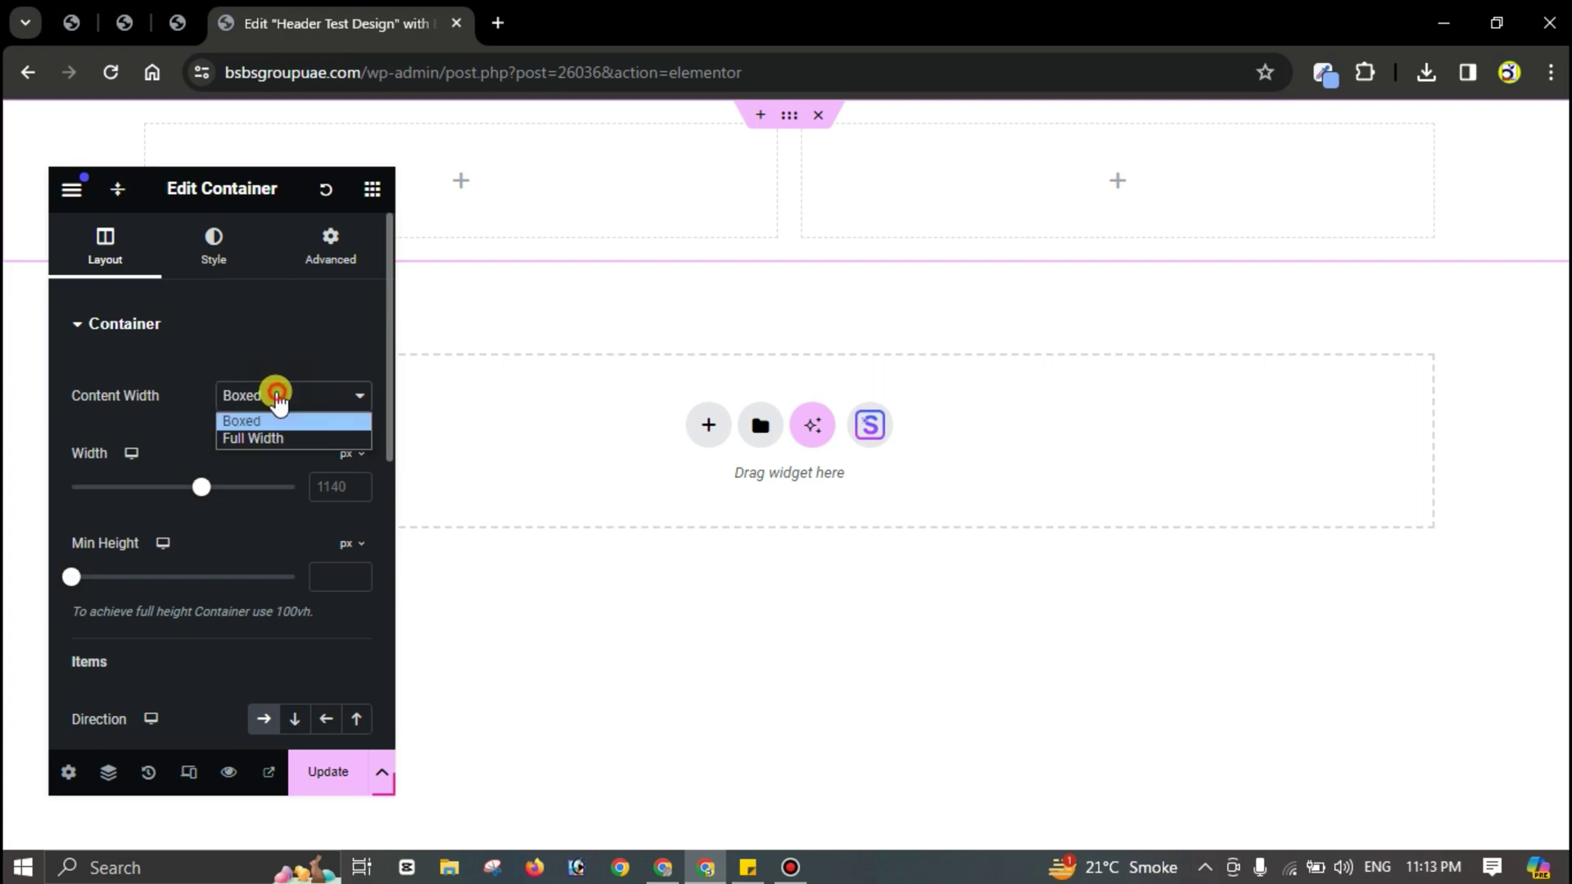
click(244, 440)
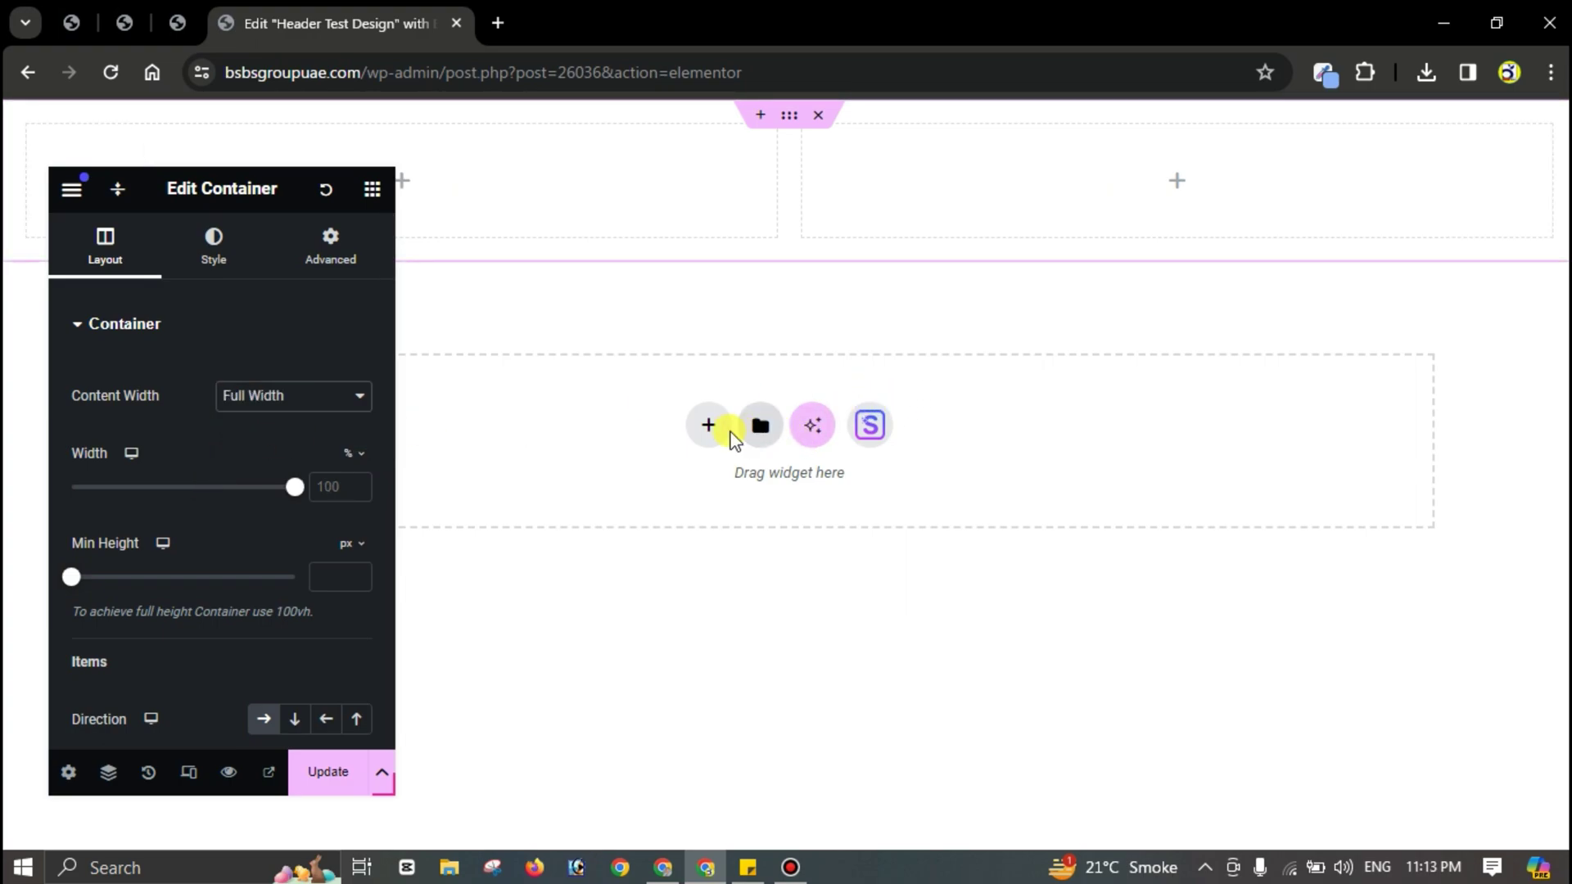
Step: Add a full-width three-column container with a wide middle column below, and dock the panel right
click(708, 428)
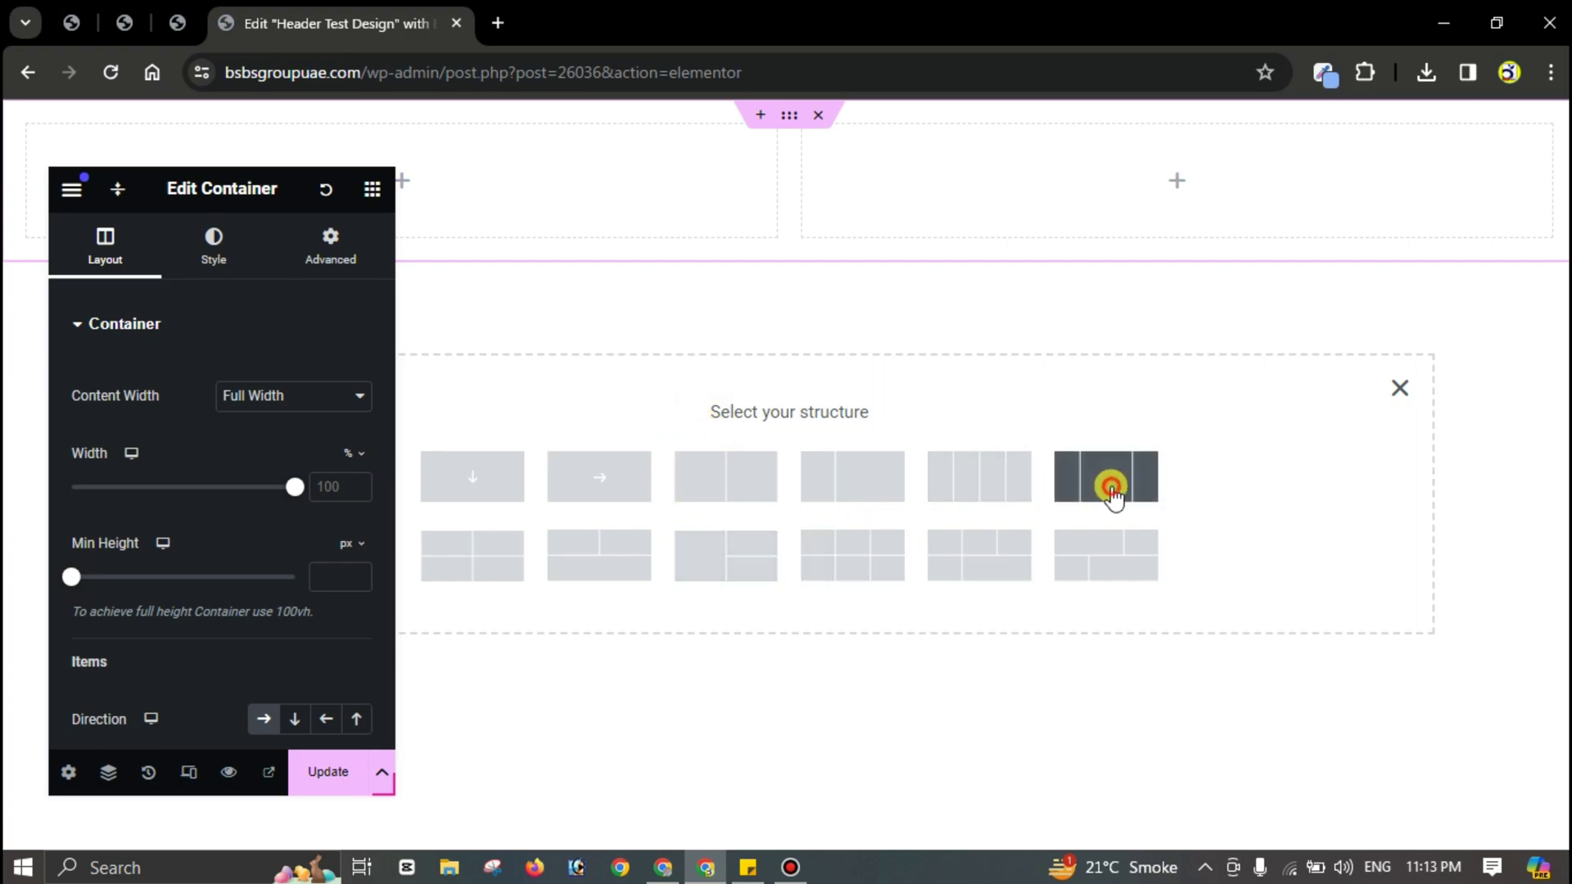
click(772, 482)
click(248, 398)
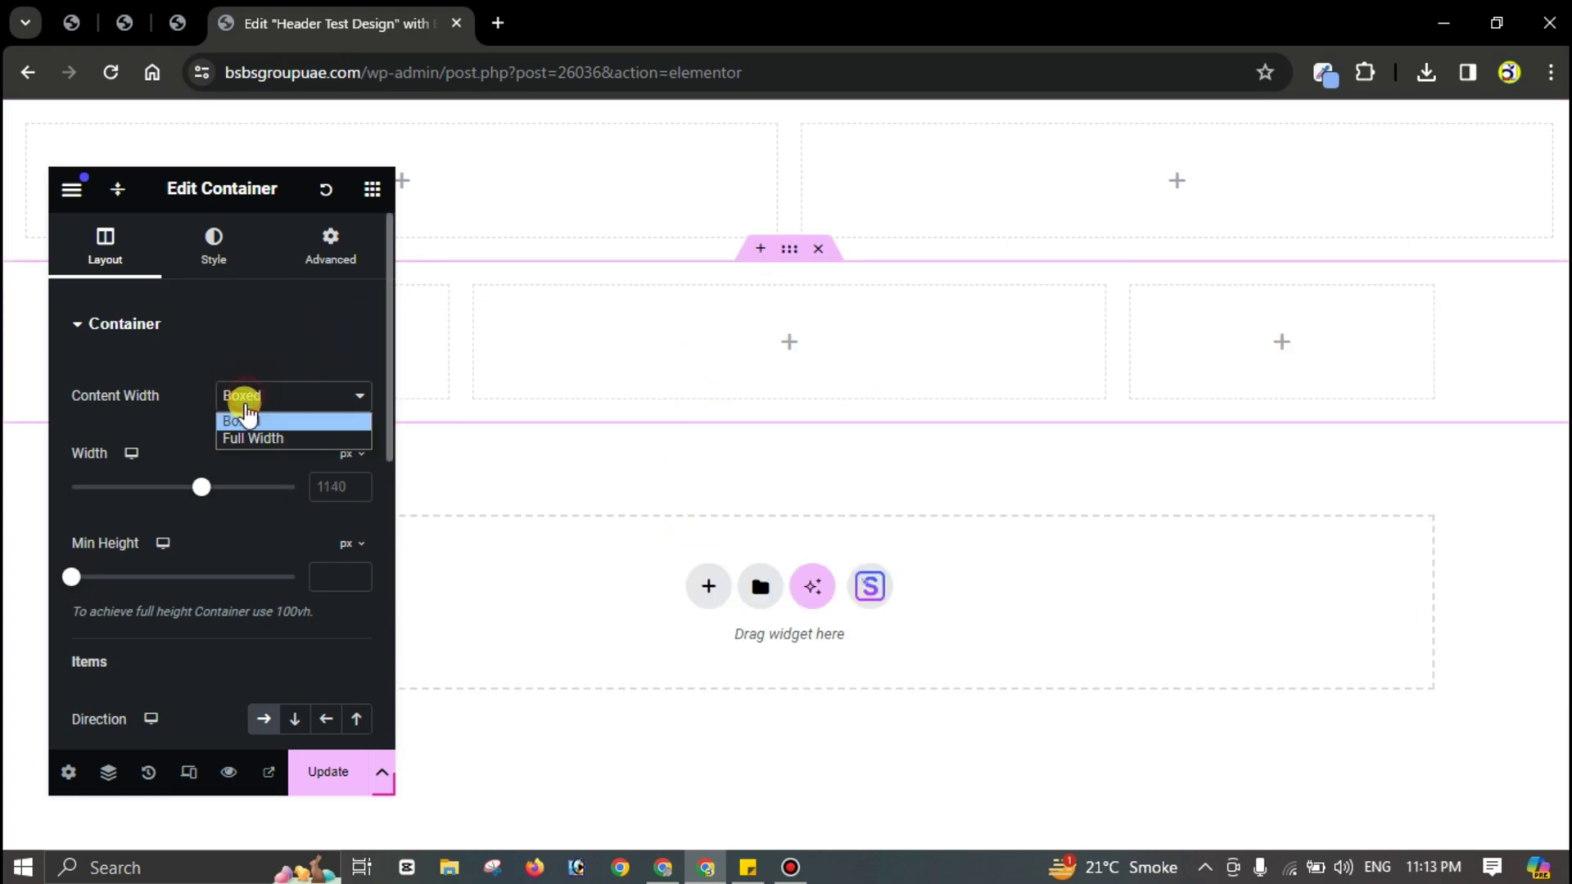
click(254, 438)
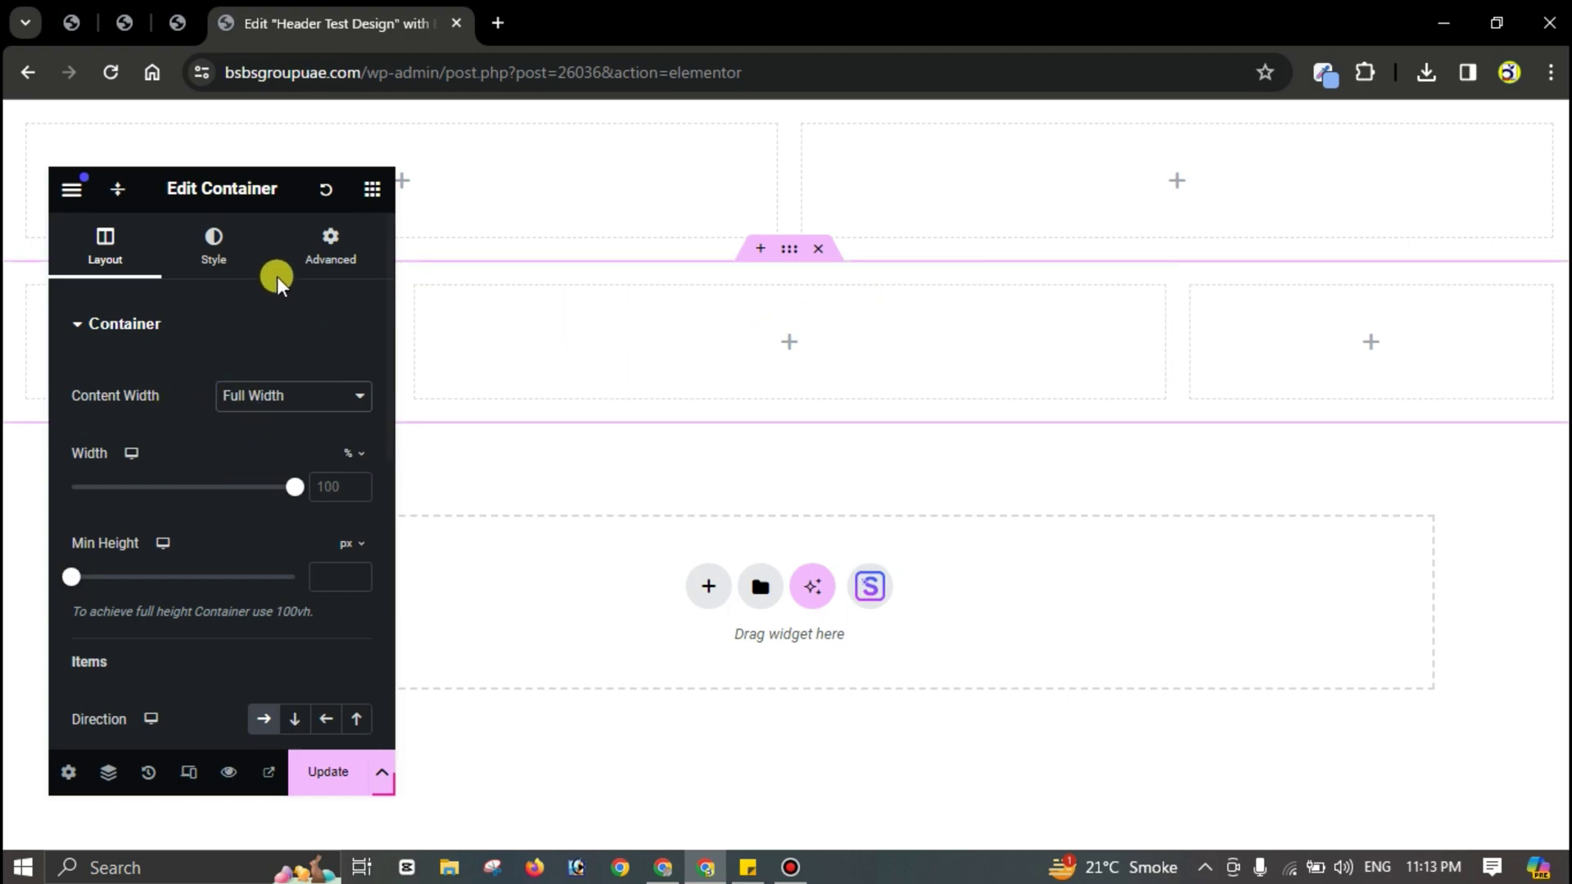
drag(226, 188, 1440, 238)
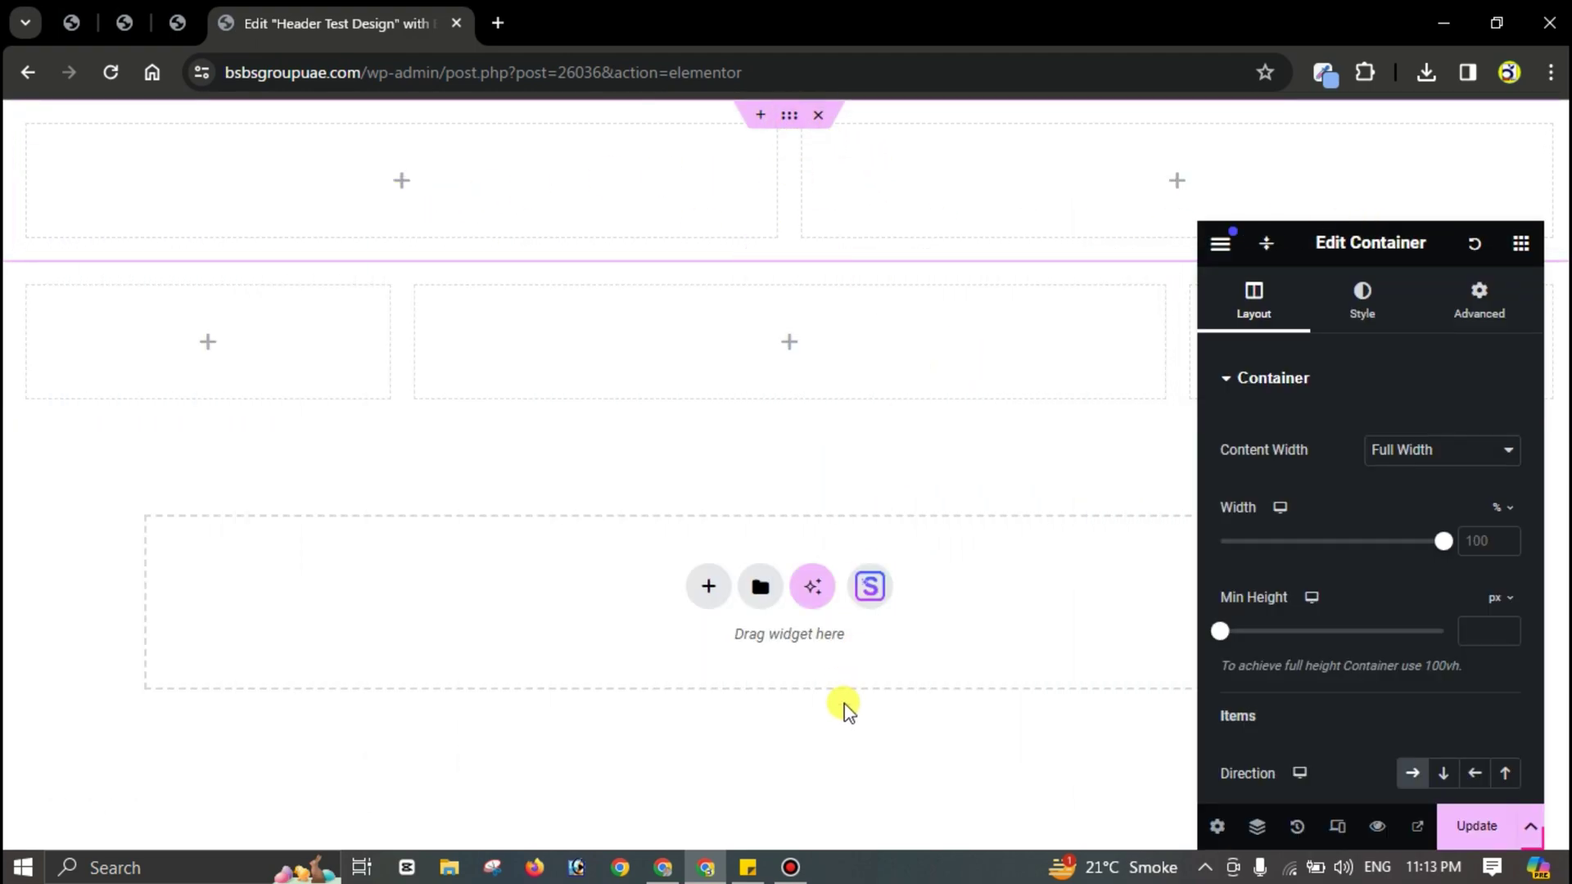
Step: Give the top row a classic background in purple #5E17EB, copied from the note
click(745, 867)
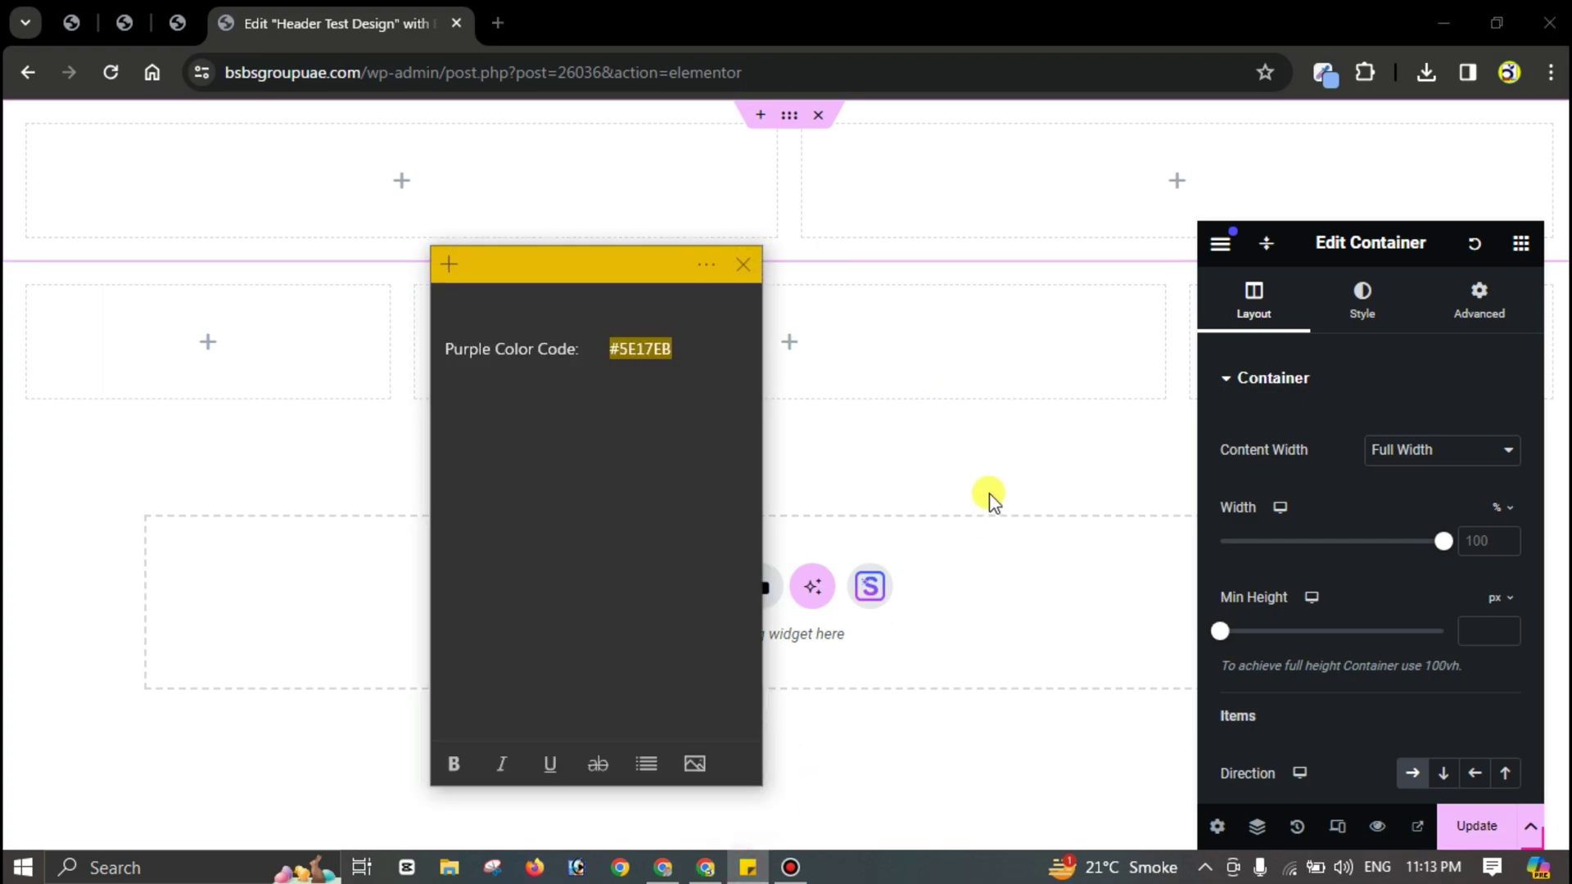
right_click(639, 349)
click(690, 372)
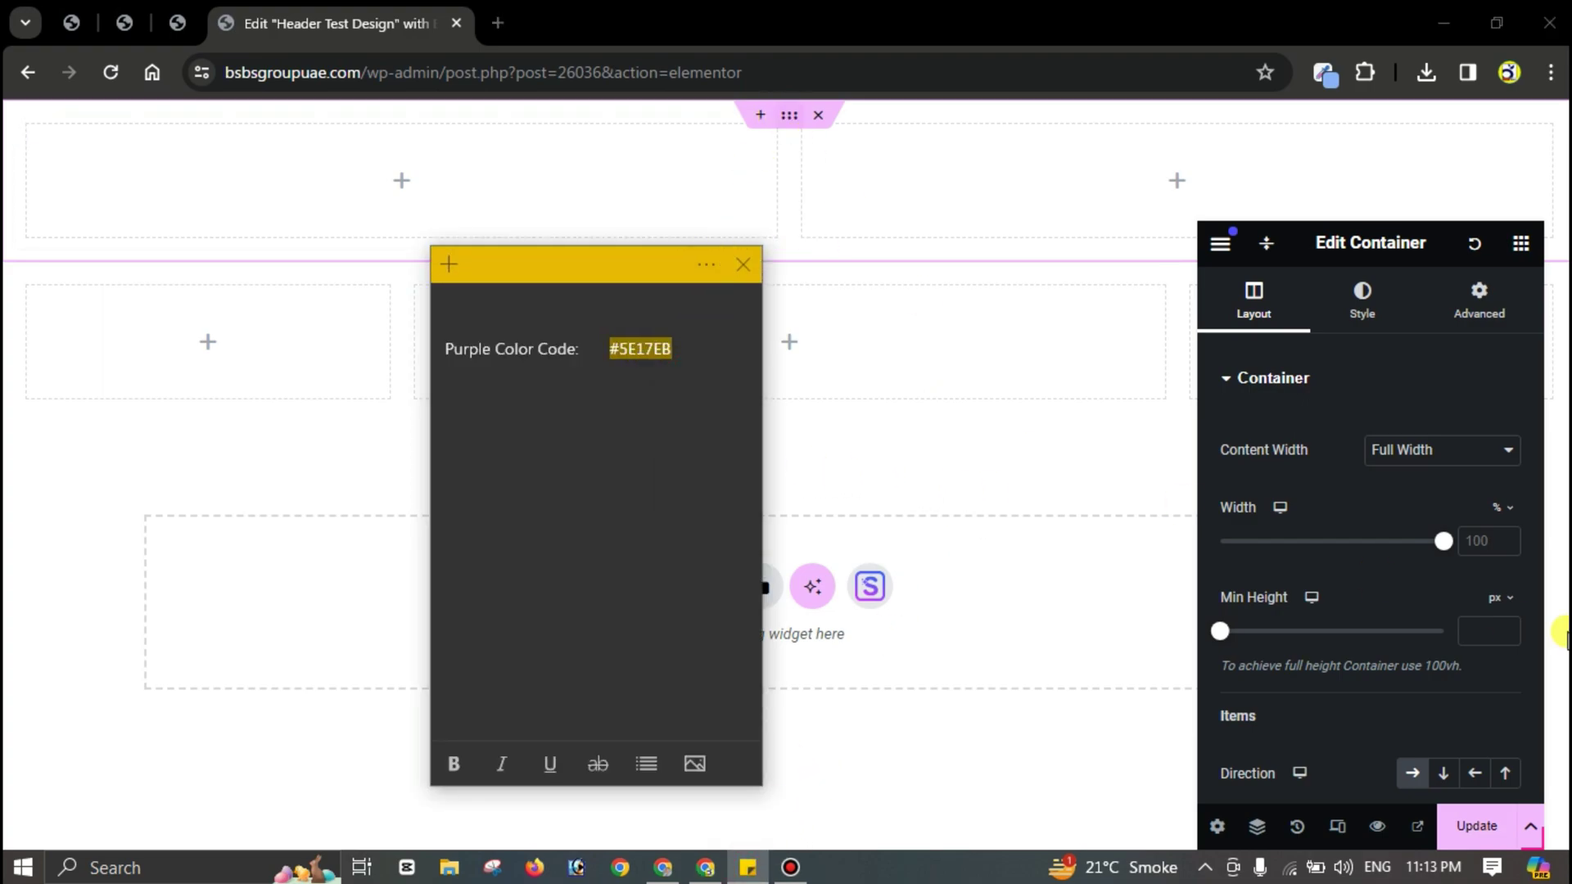
click(999, 287)
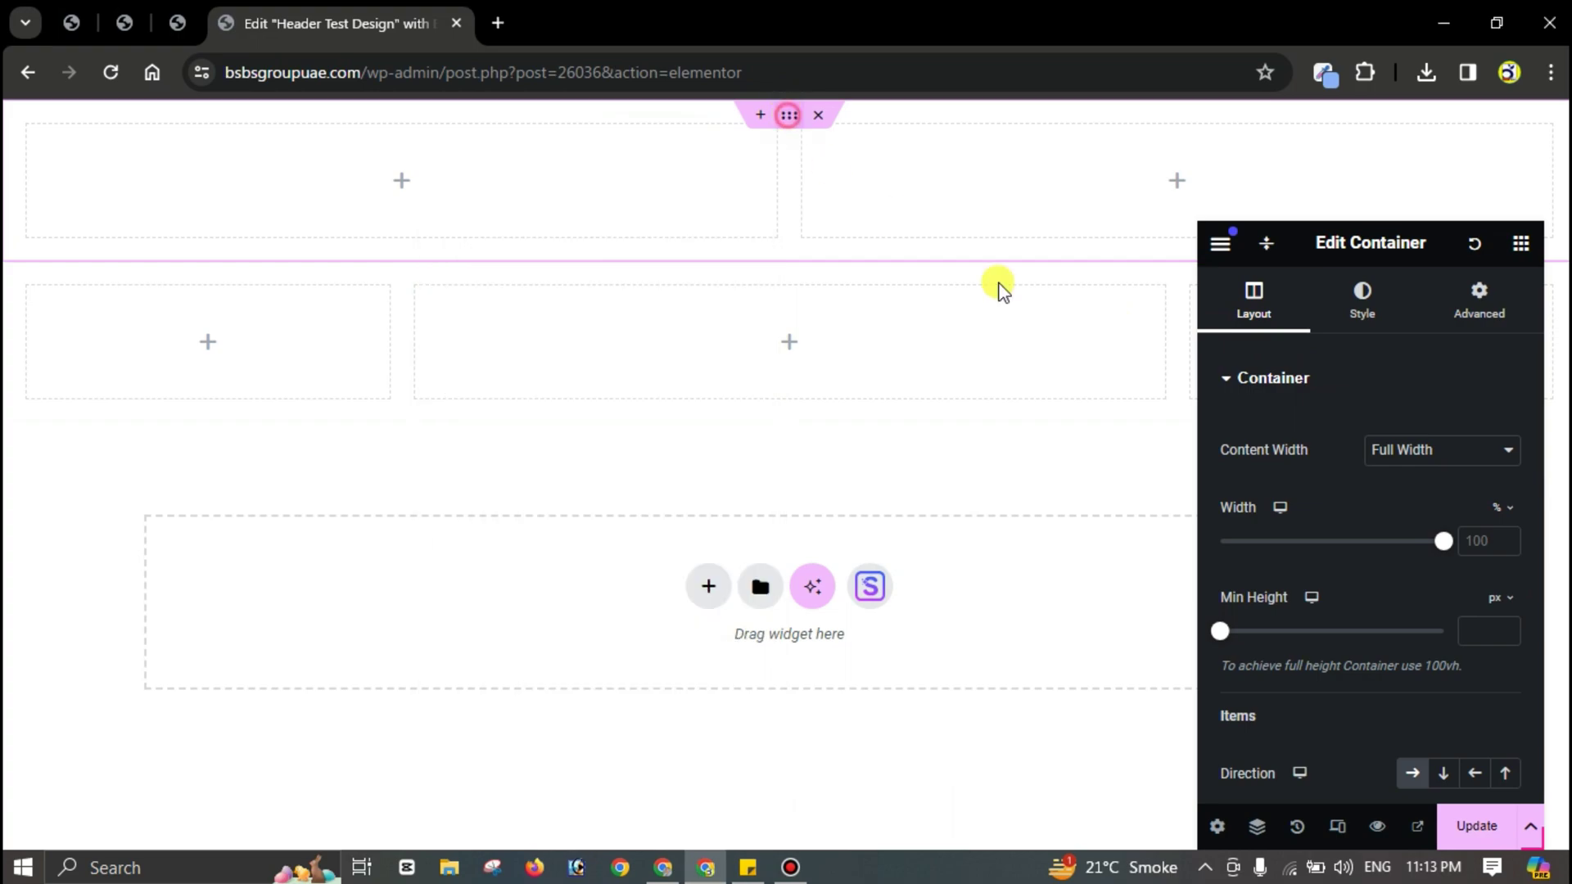
click(1362, 302)
click(1409, 485)
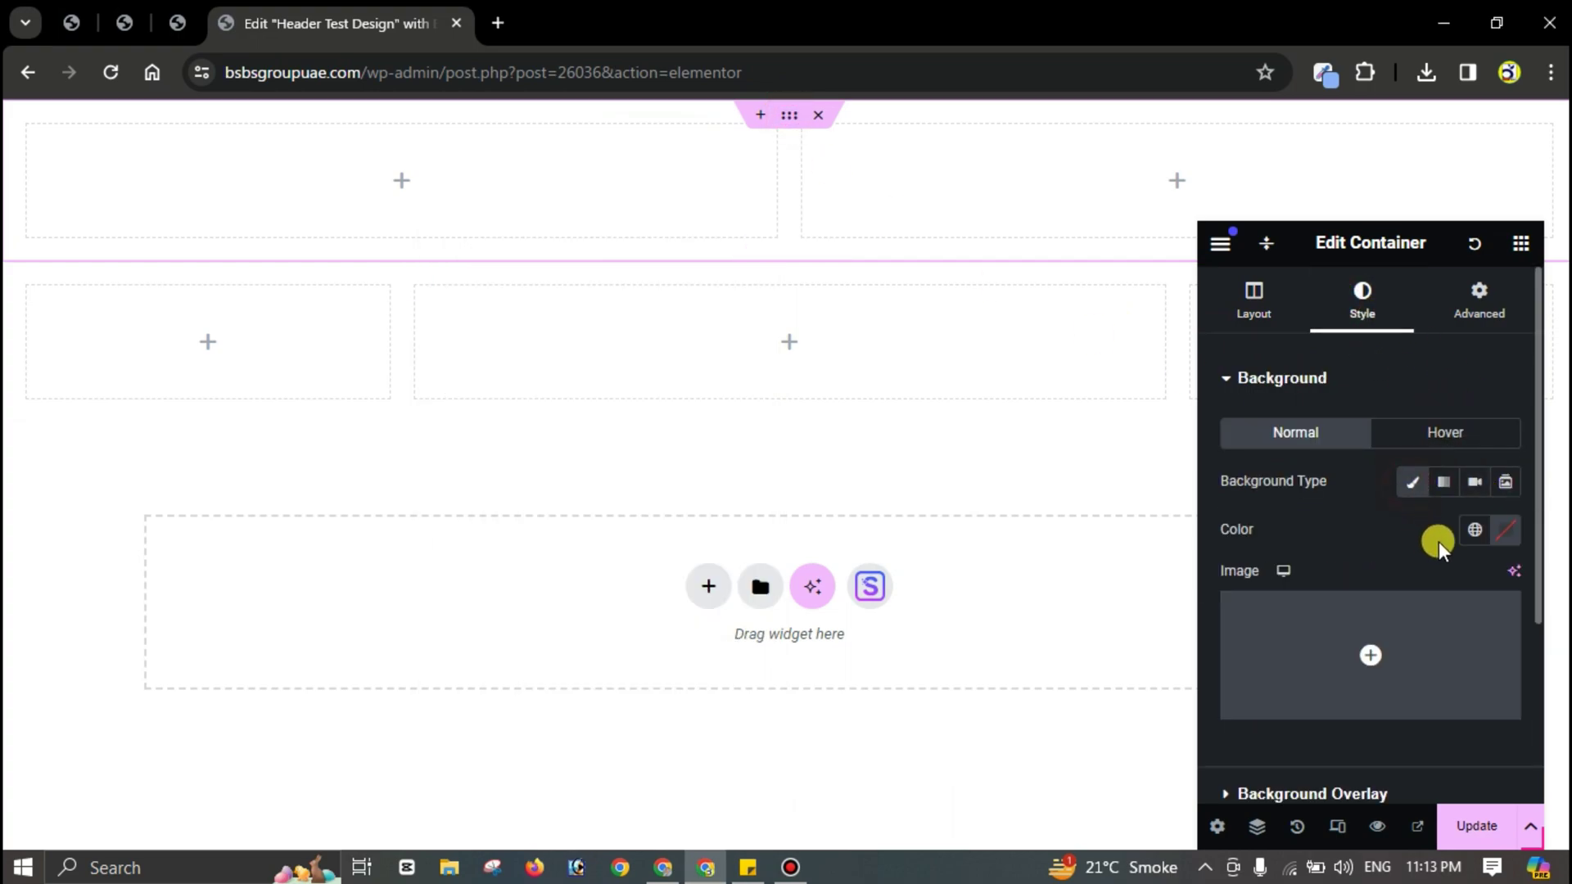
click(1510, 532)
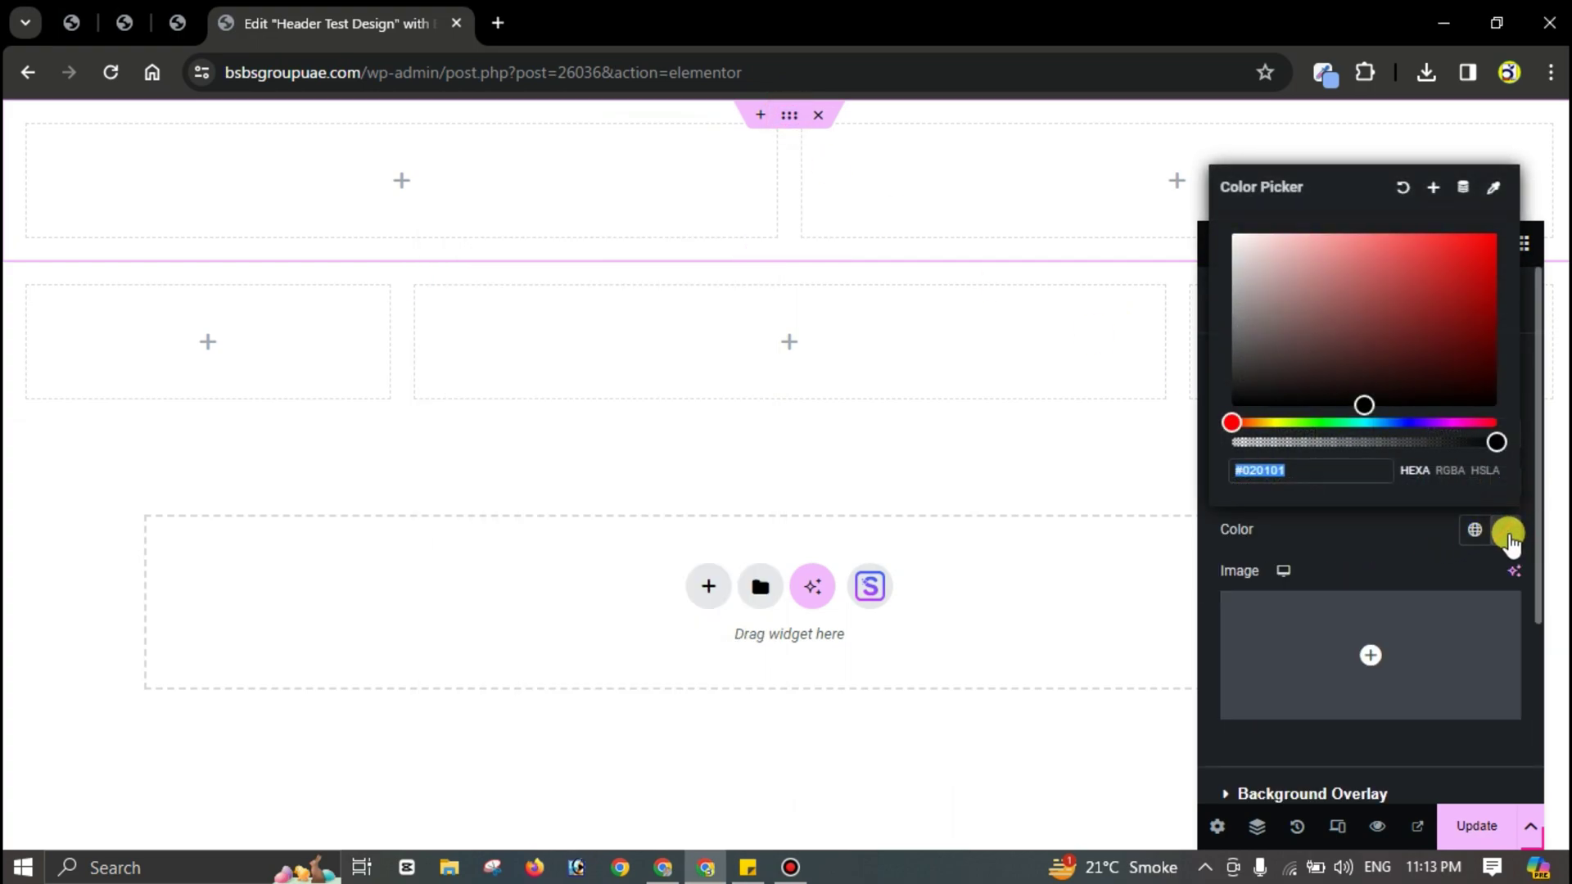
key(ctrl+v)
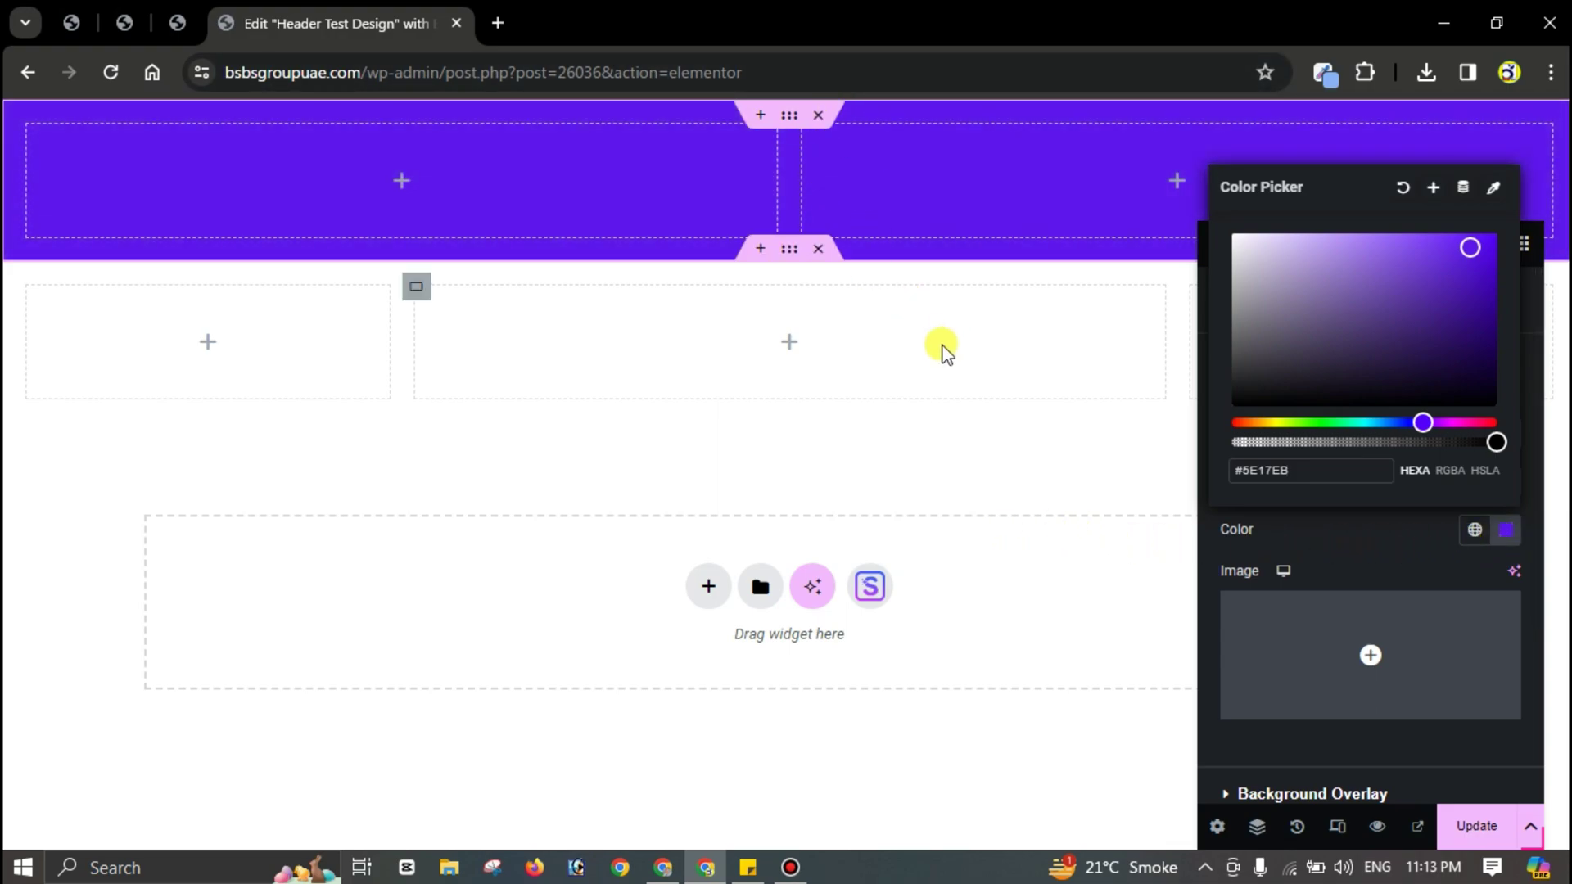
Step: Give the second row a white classic background and update the page
click(789, 250)
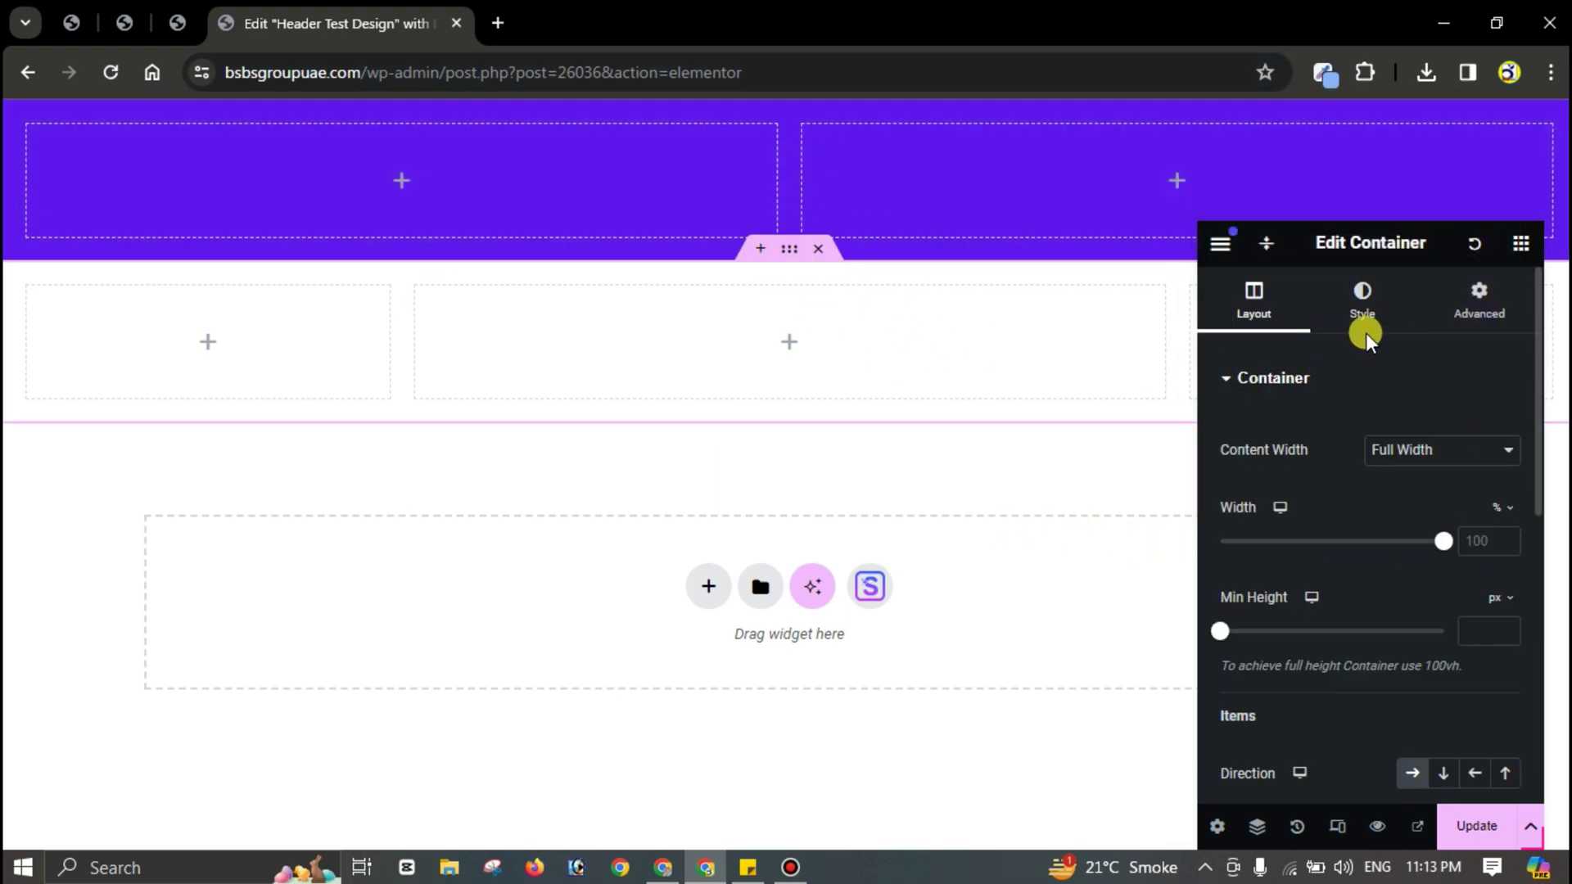
click(1362, 299)
click(1431, 491)
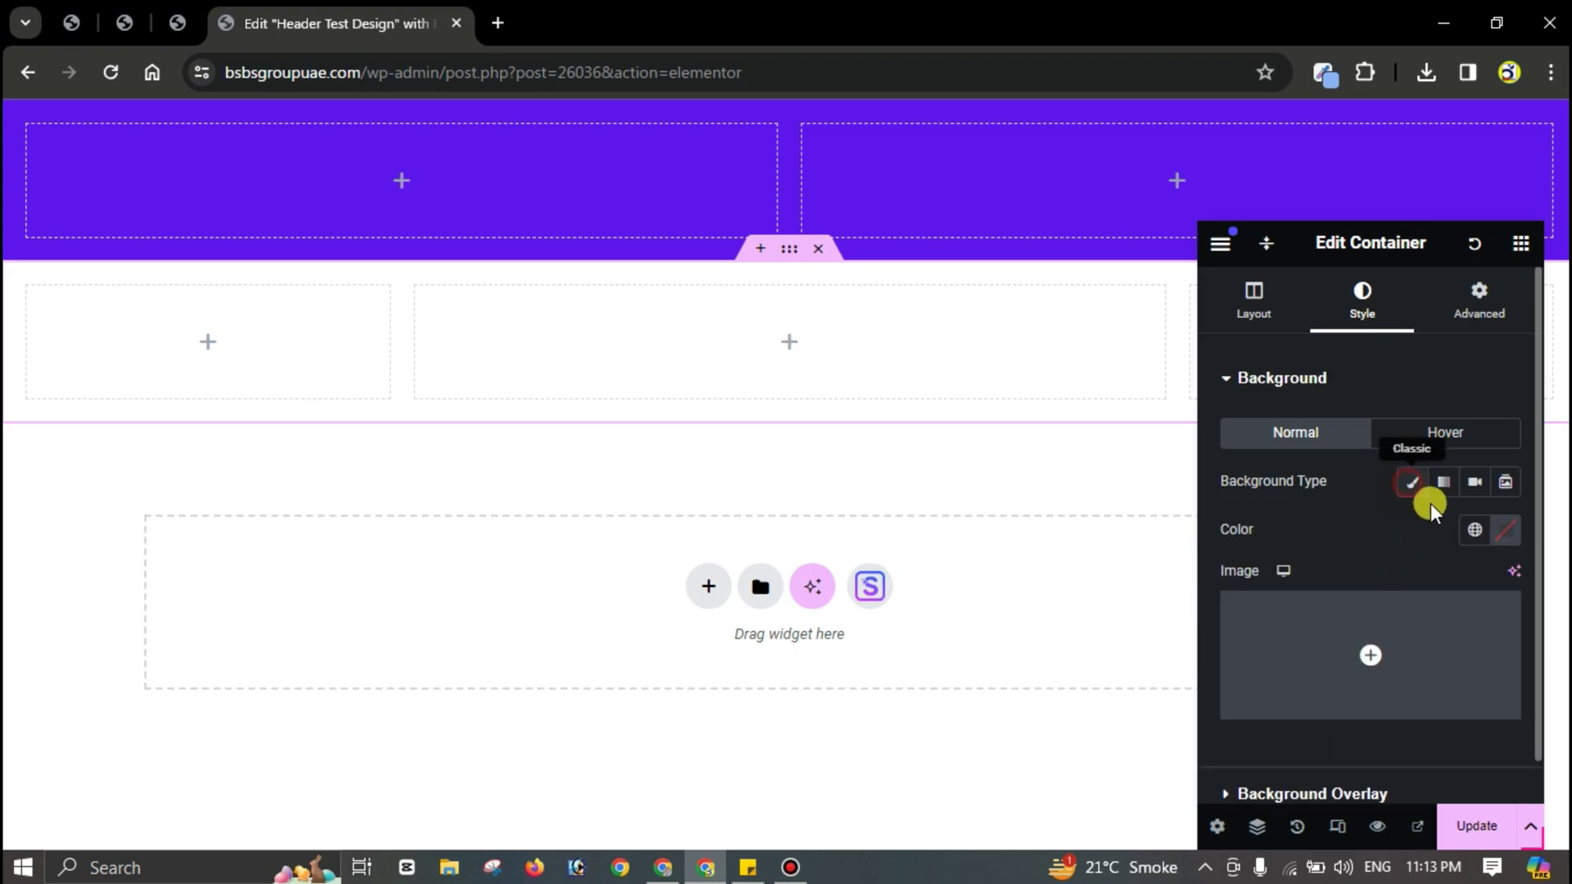
click(1499, 530)
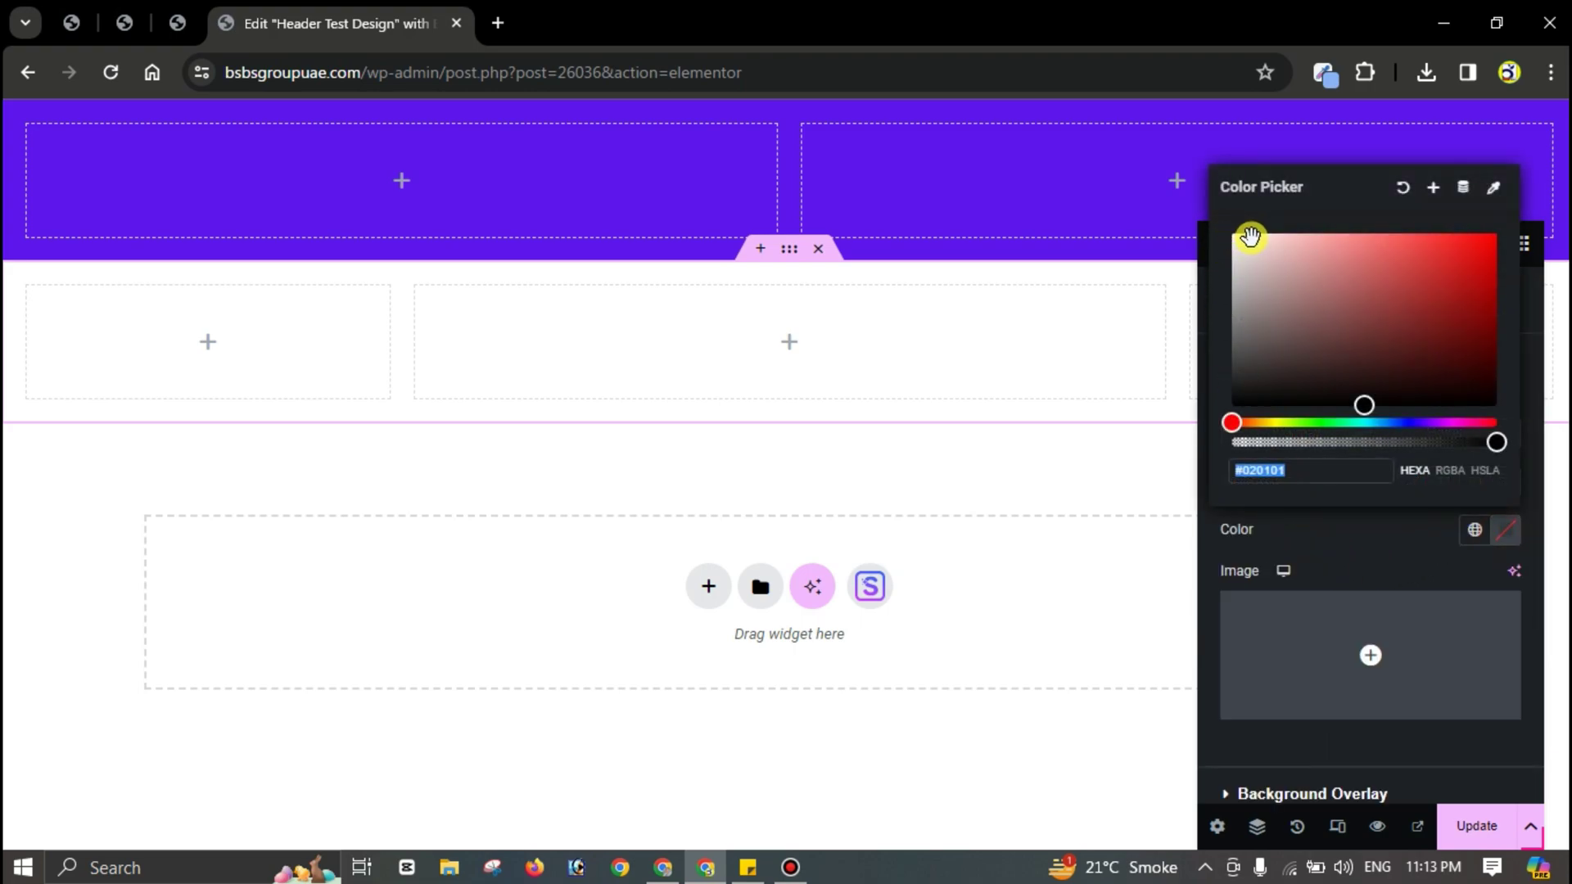
drag(1230, 226, 1223, 217)
click(1389, 542)
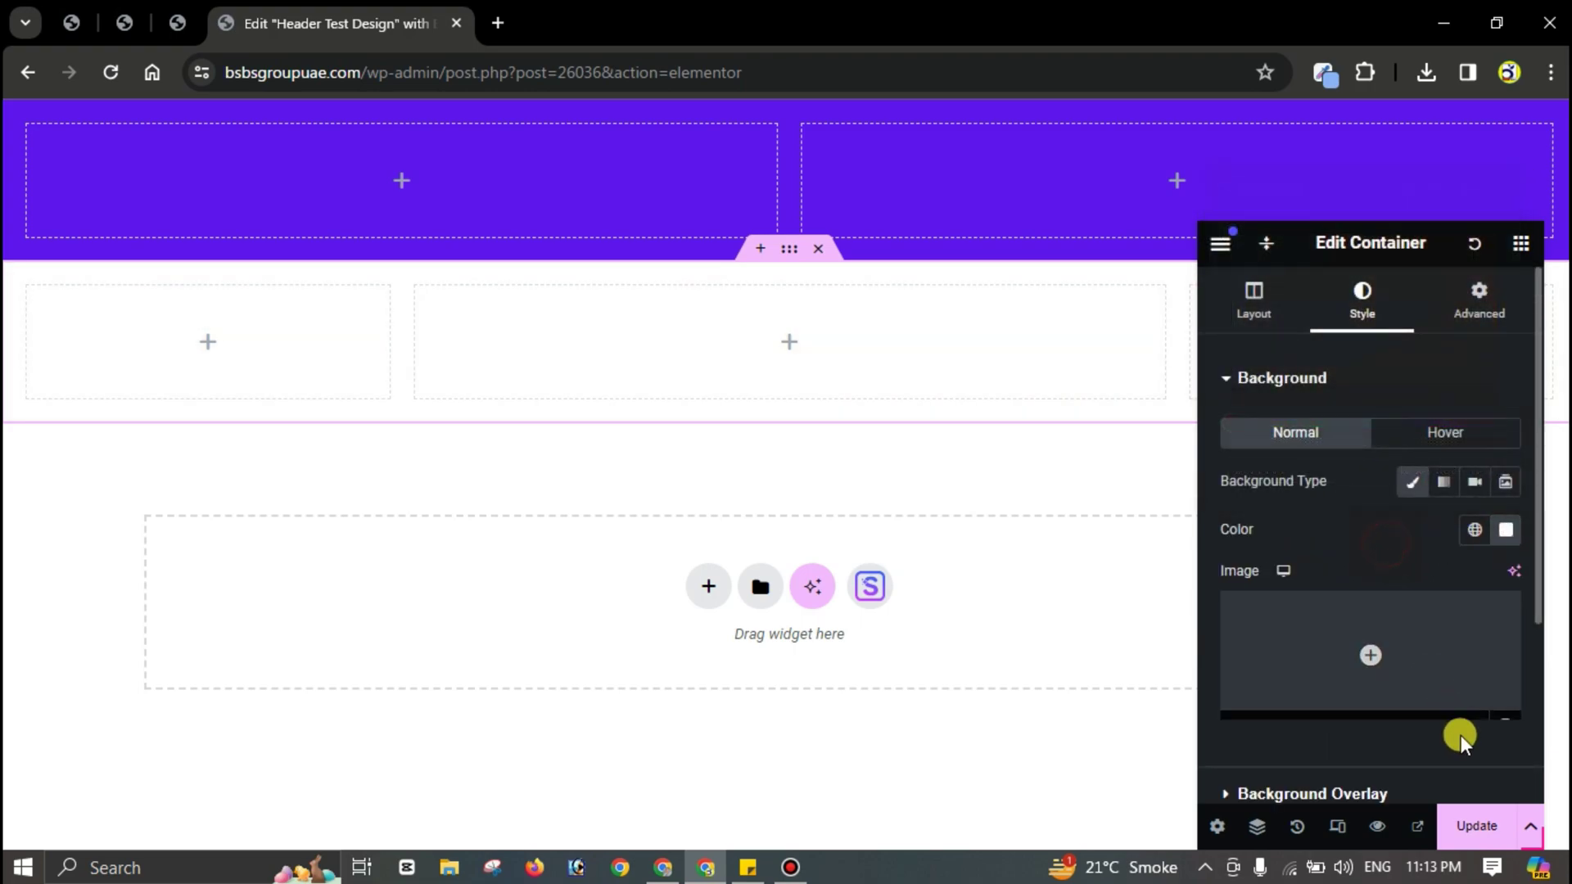
click(1490, 839)
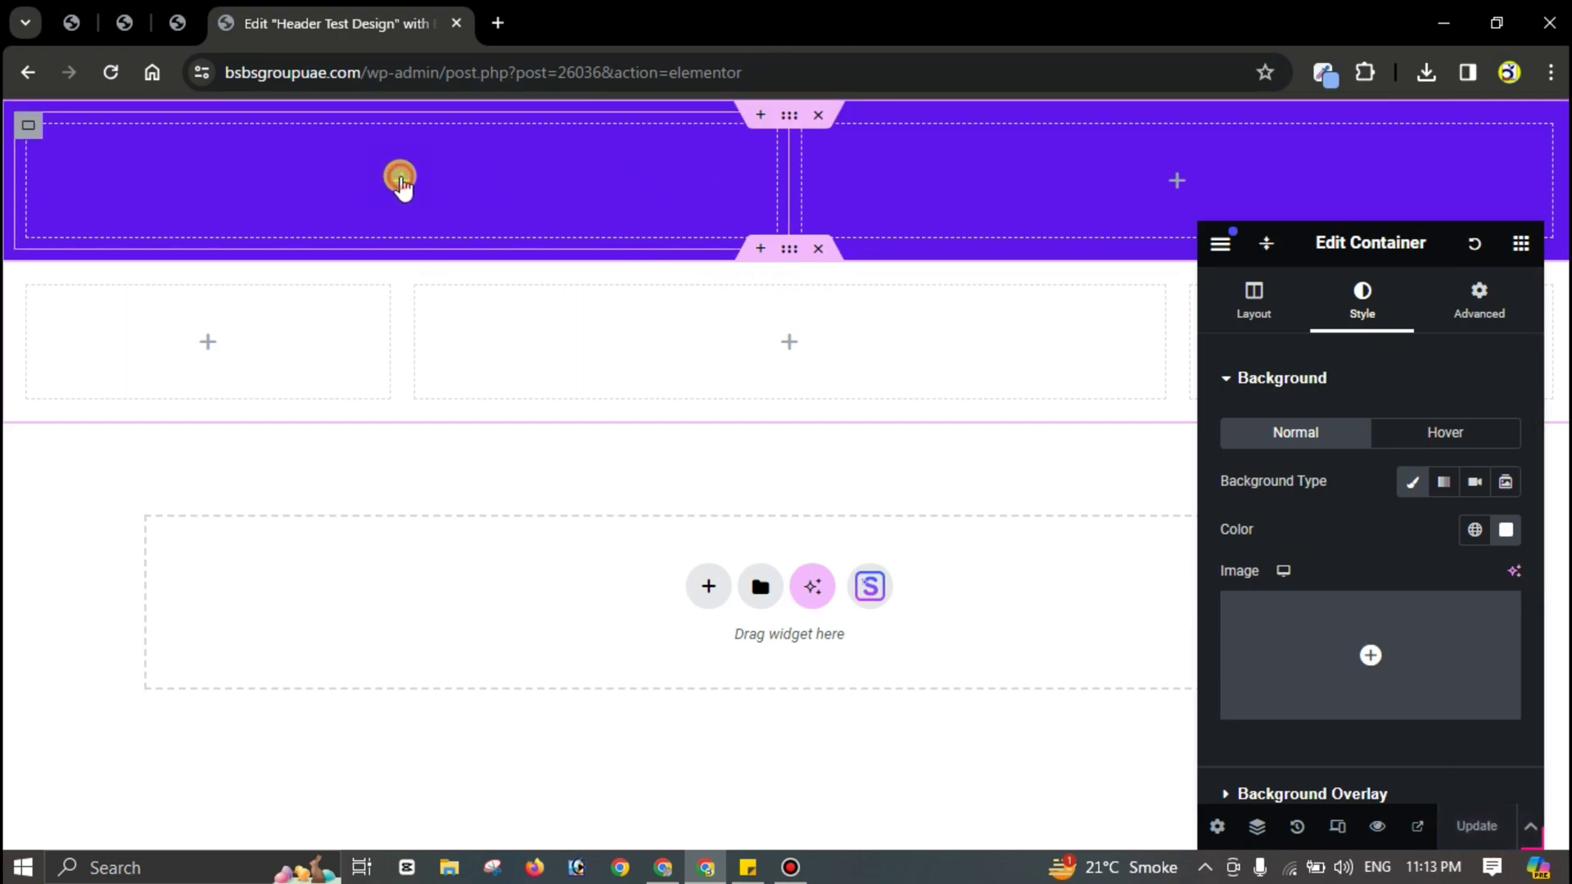
Step: Place a Heading in the left purple cell and Social Icons in the right one
click(401, 180)
scroll(1386, 508, down, 2)
drag(1269, 516, 421, 200)
click(1176, 180)
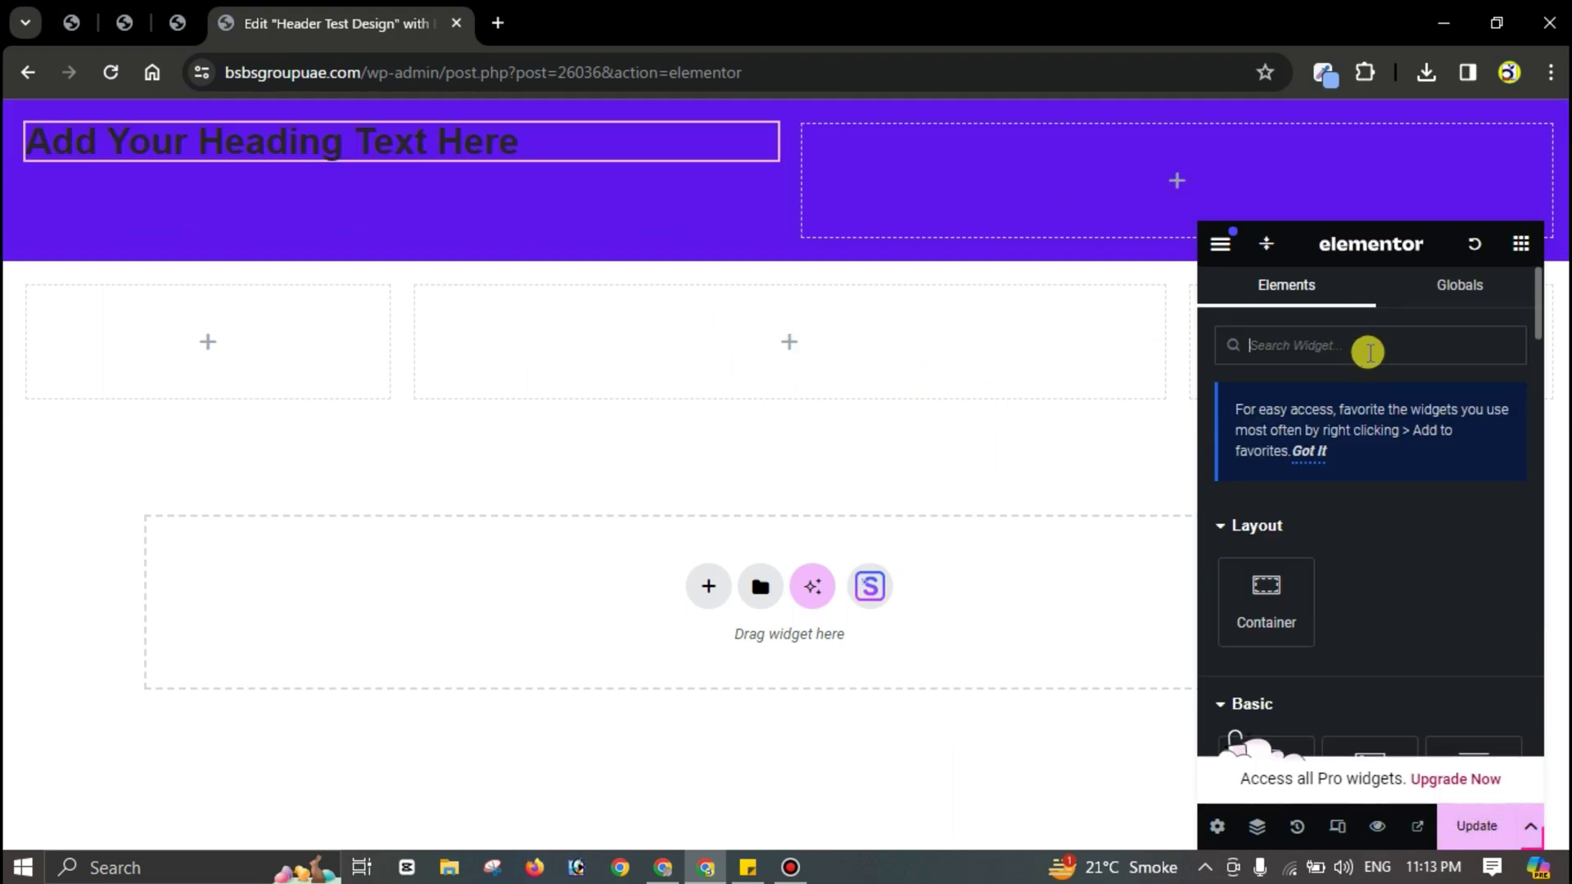
text(soc)
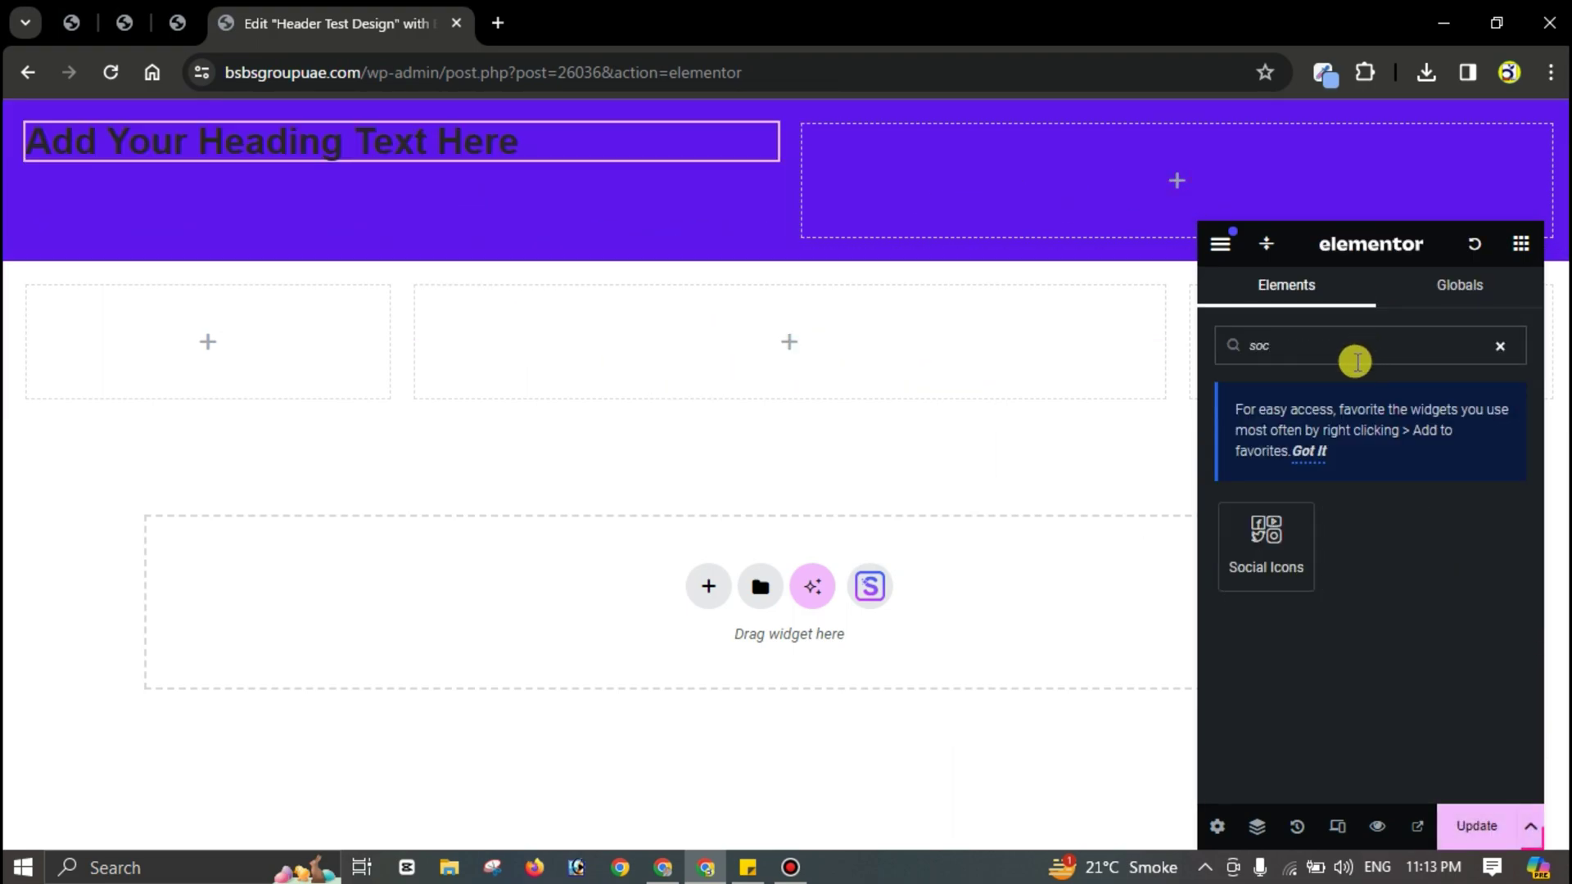
drag(1262, 528, 1128, 198)
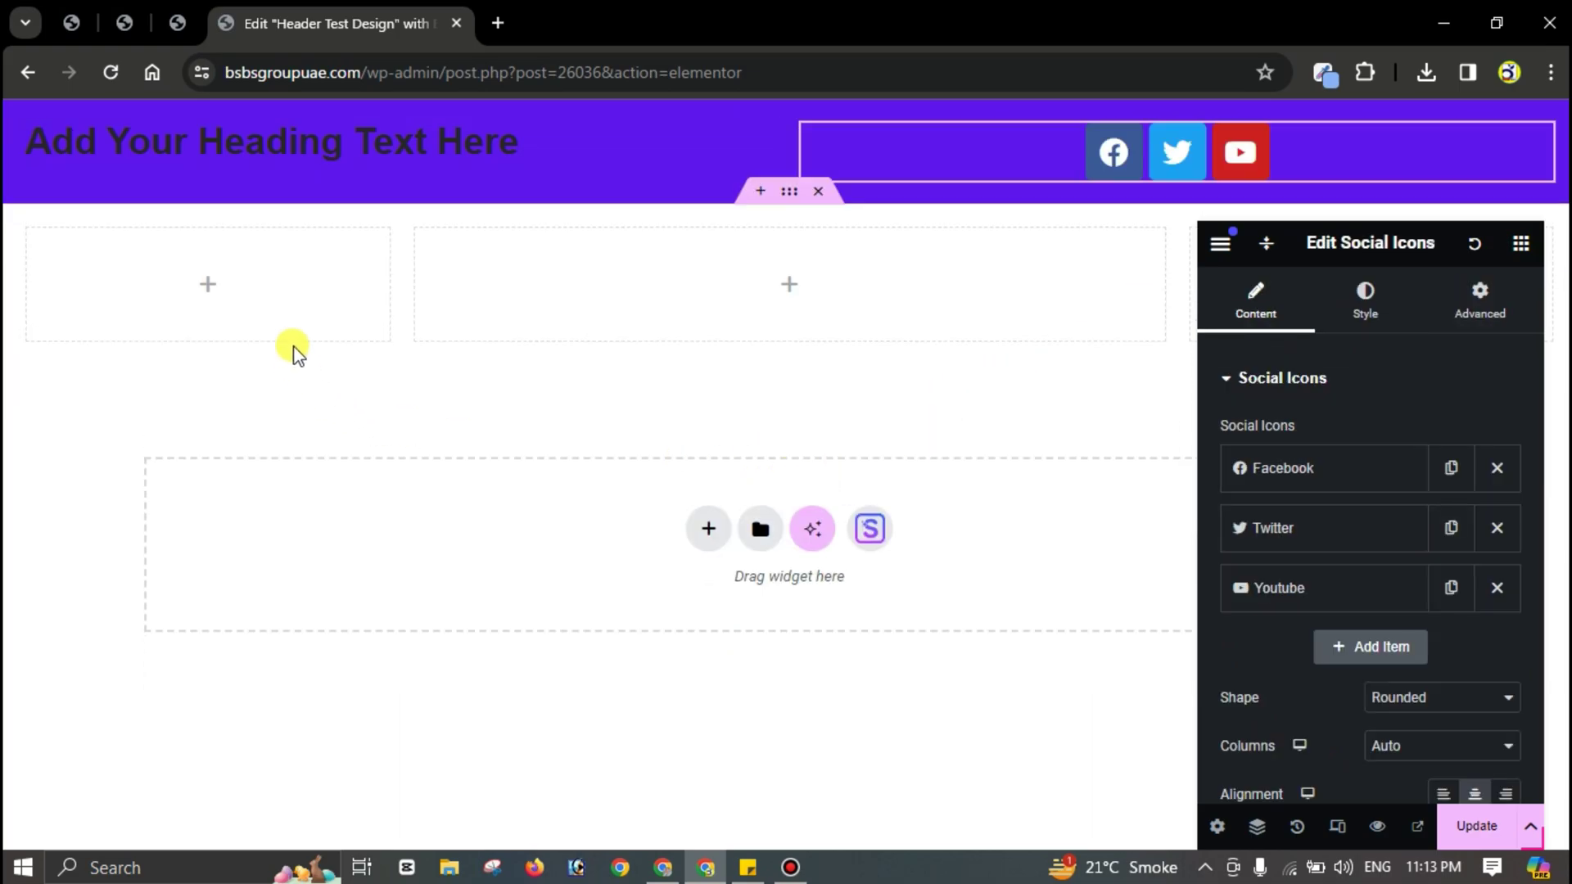
Step: Fill the white row with an Image, a Navigation Menu and a Button, left to right
click(209, 285)
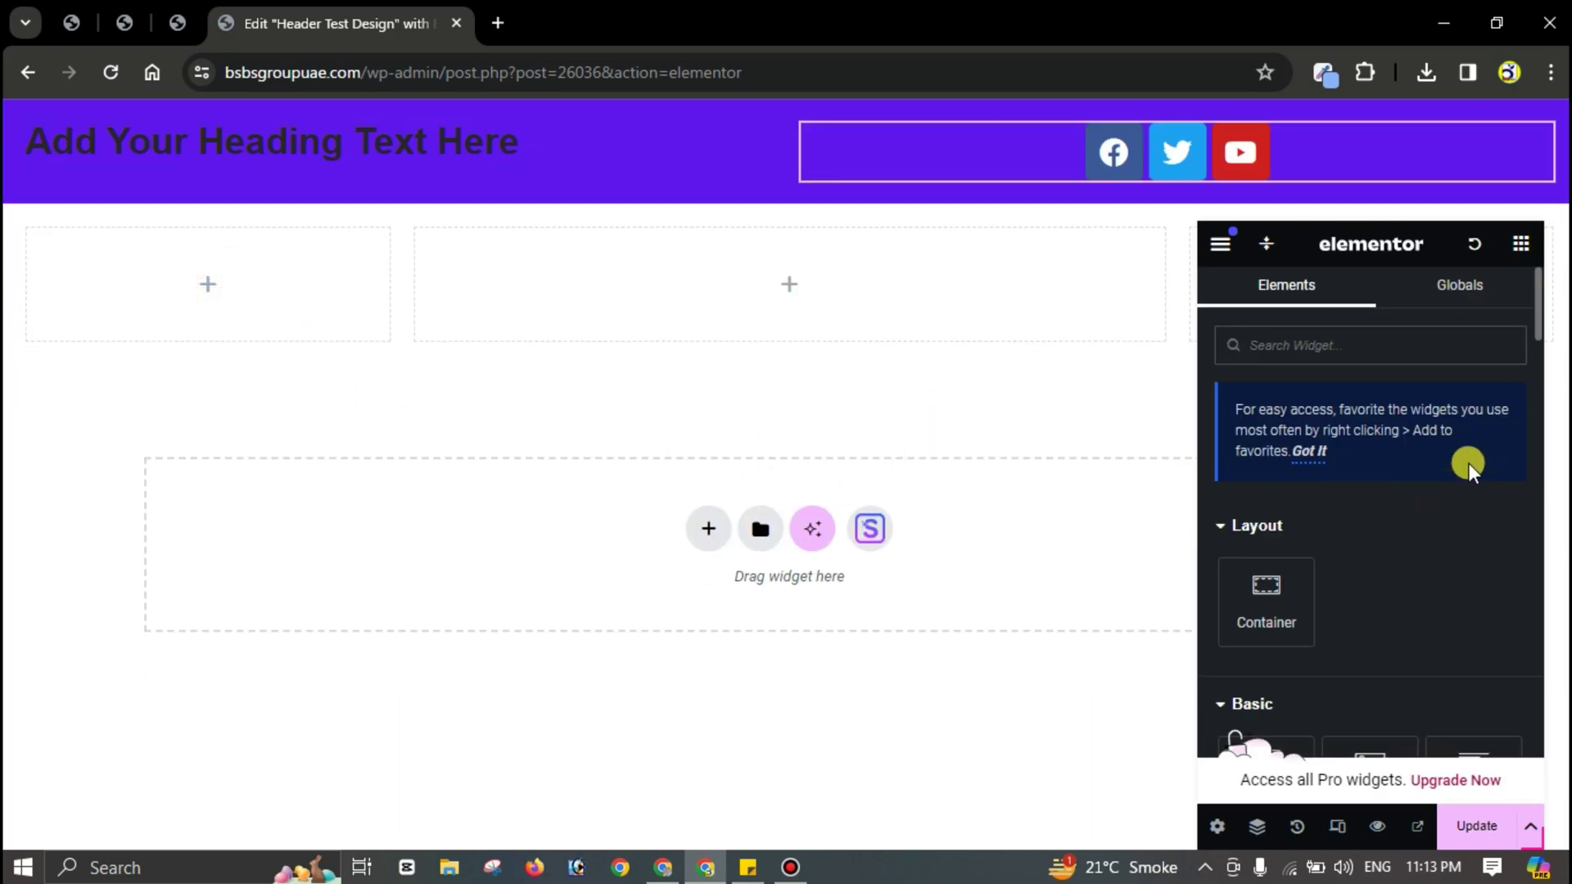
text(im)
drag(1253, 543, 267, 316)
click(781, 352)
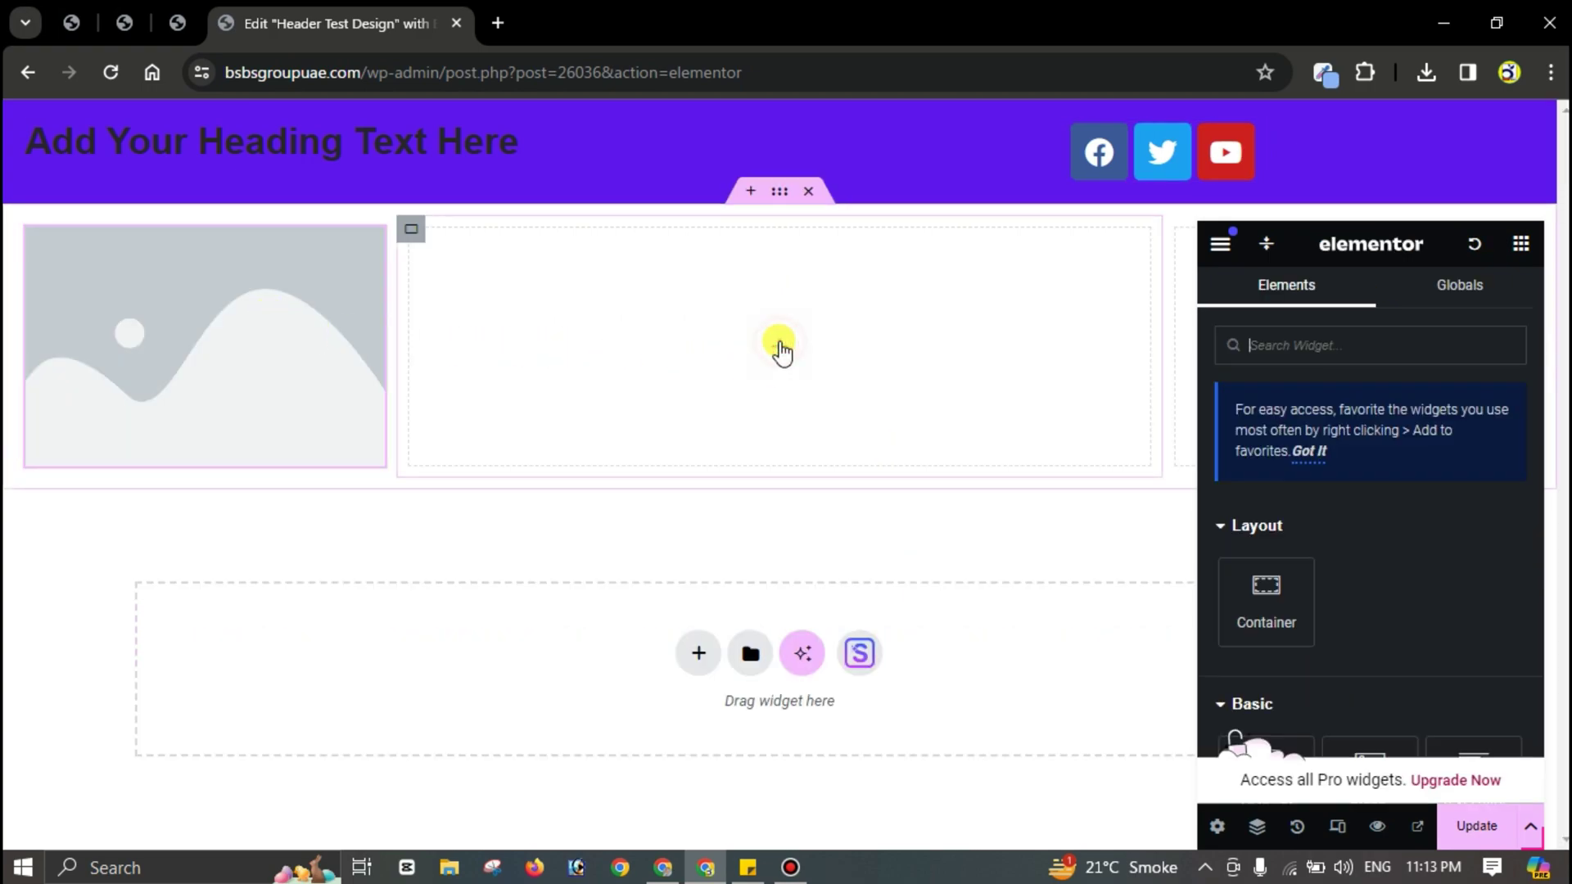
text(men)
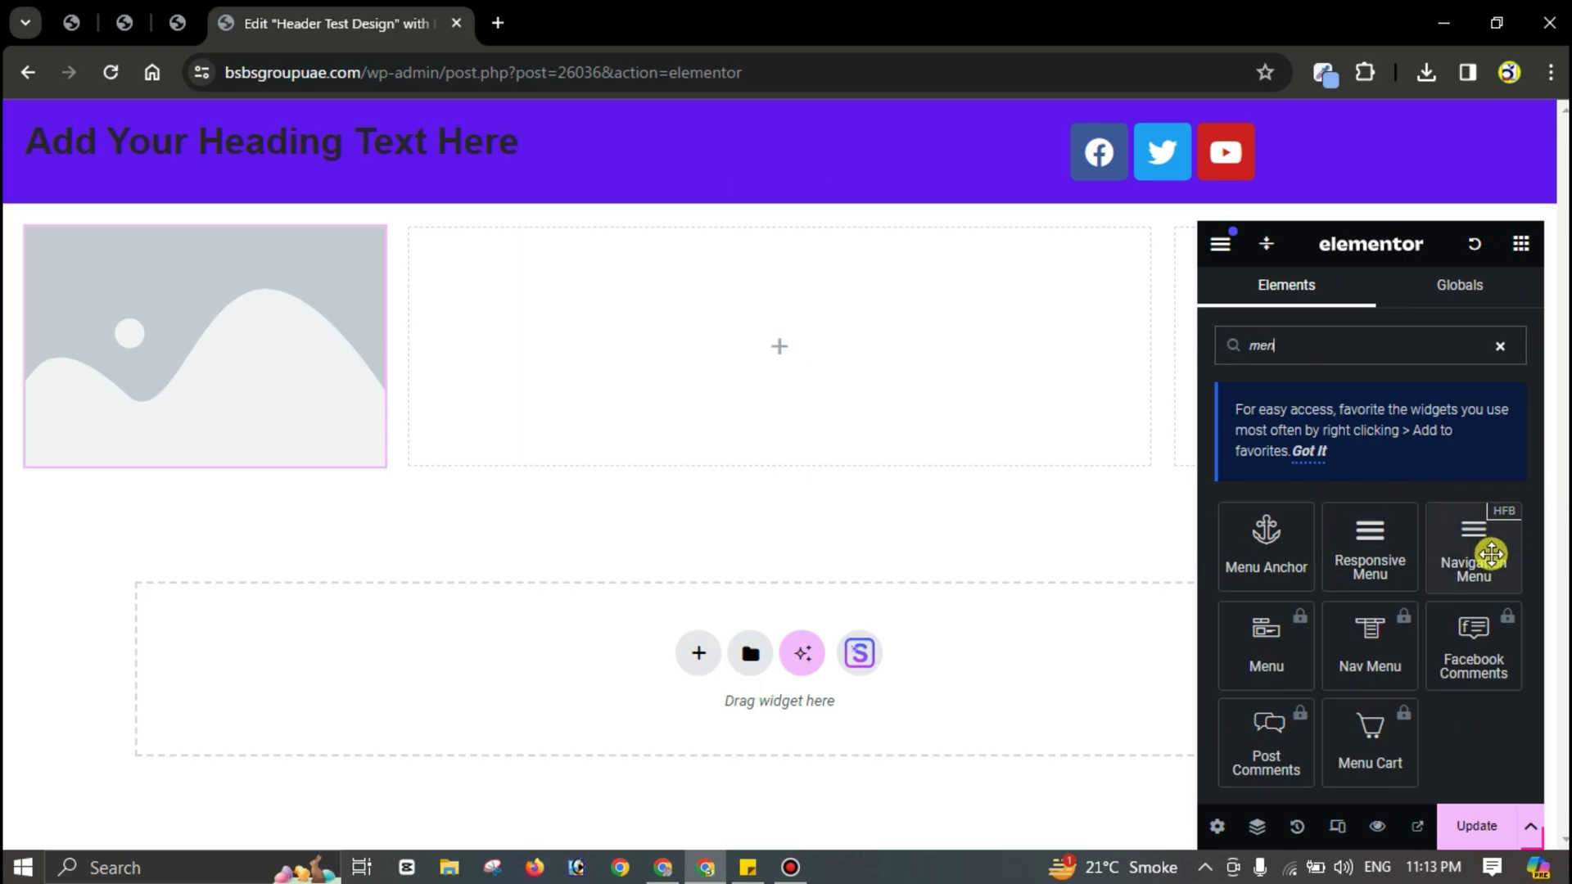
drag(1492, 554, 843, 336)
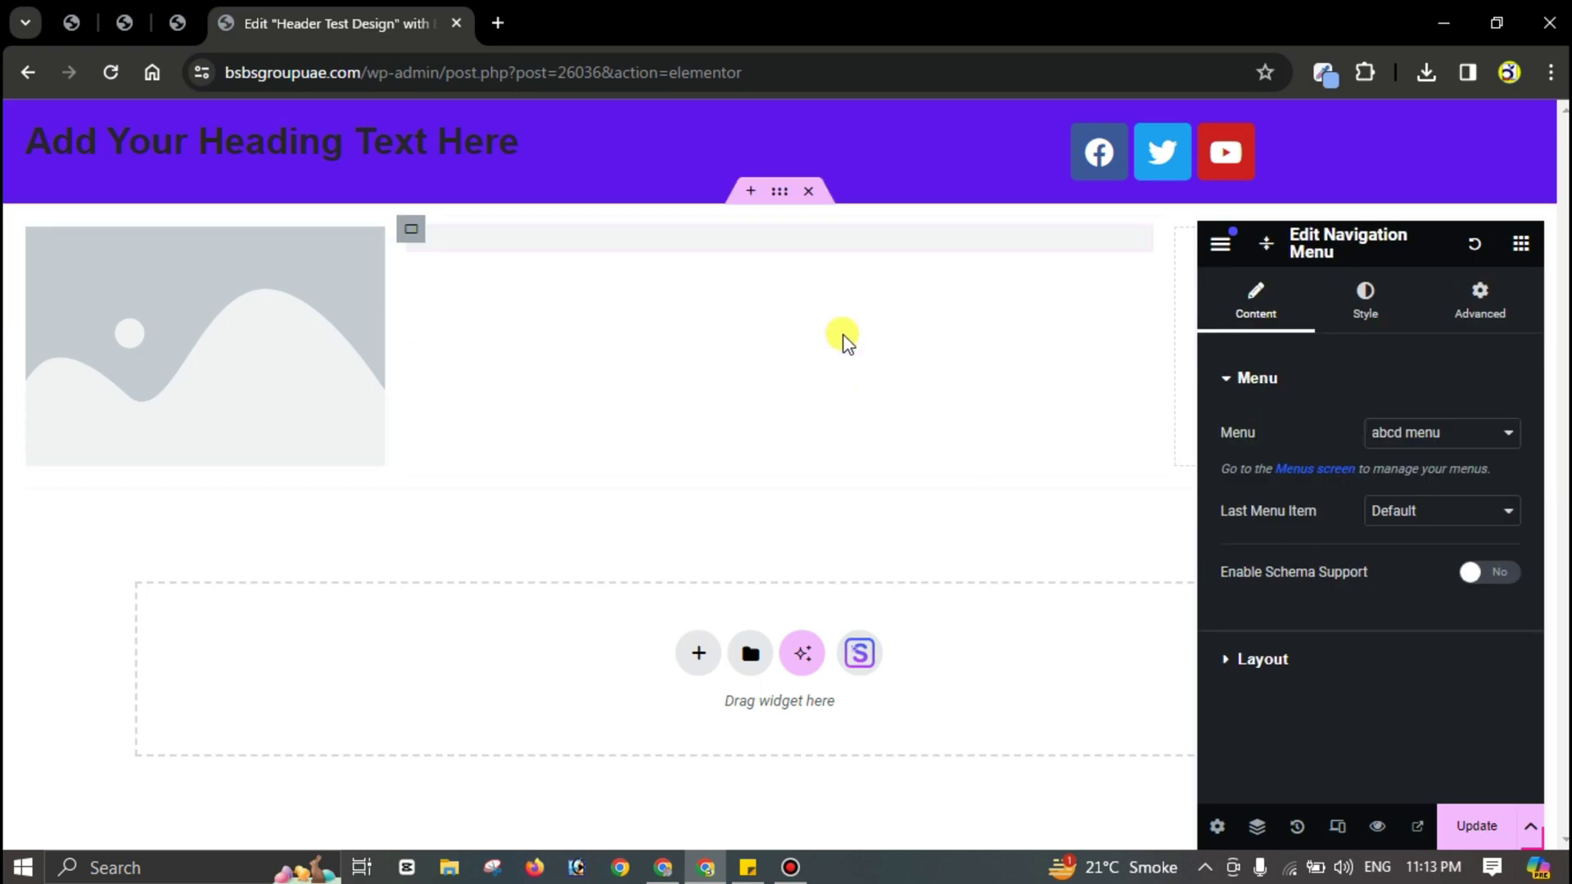
drag(1397, 239, 516, 233)
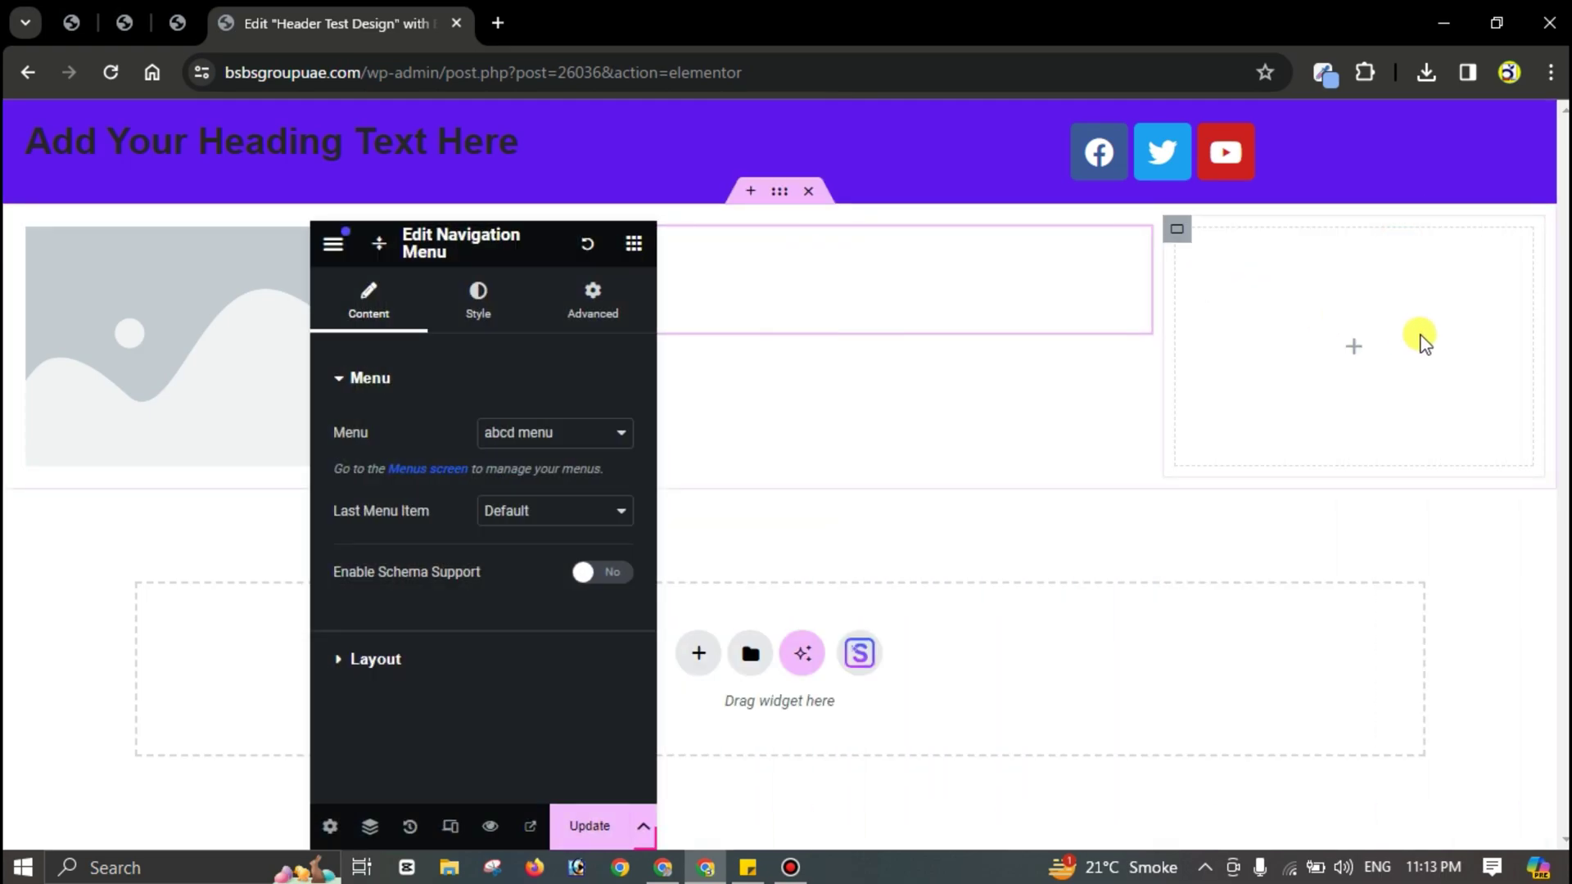
click(626, 241)
text(but)
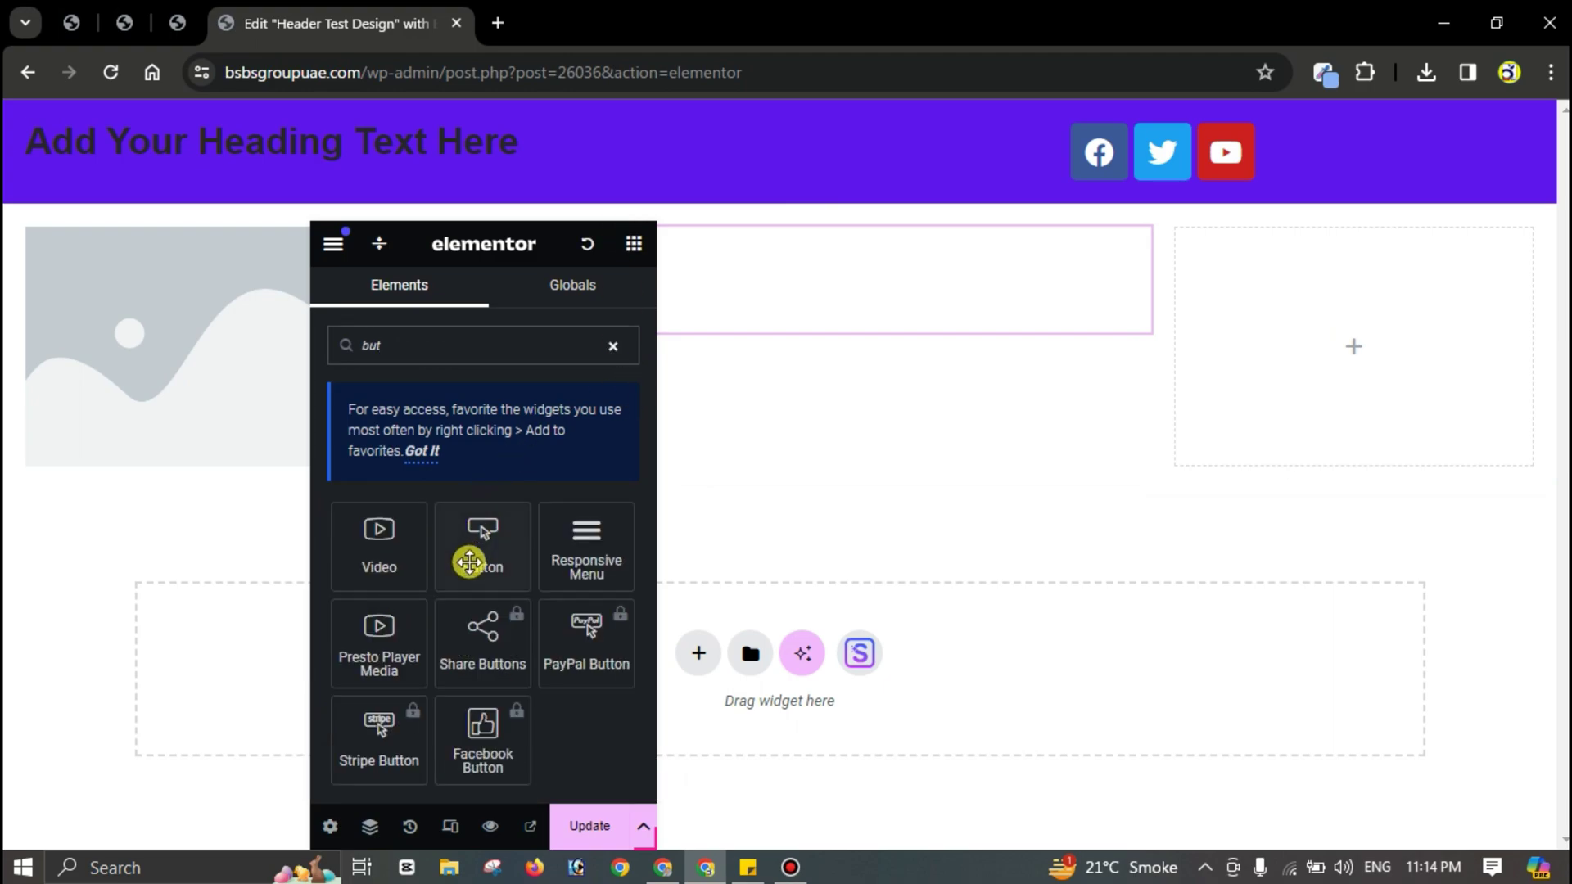
drag(469, 561, 1352, 270)
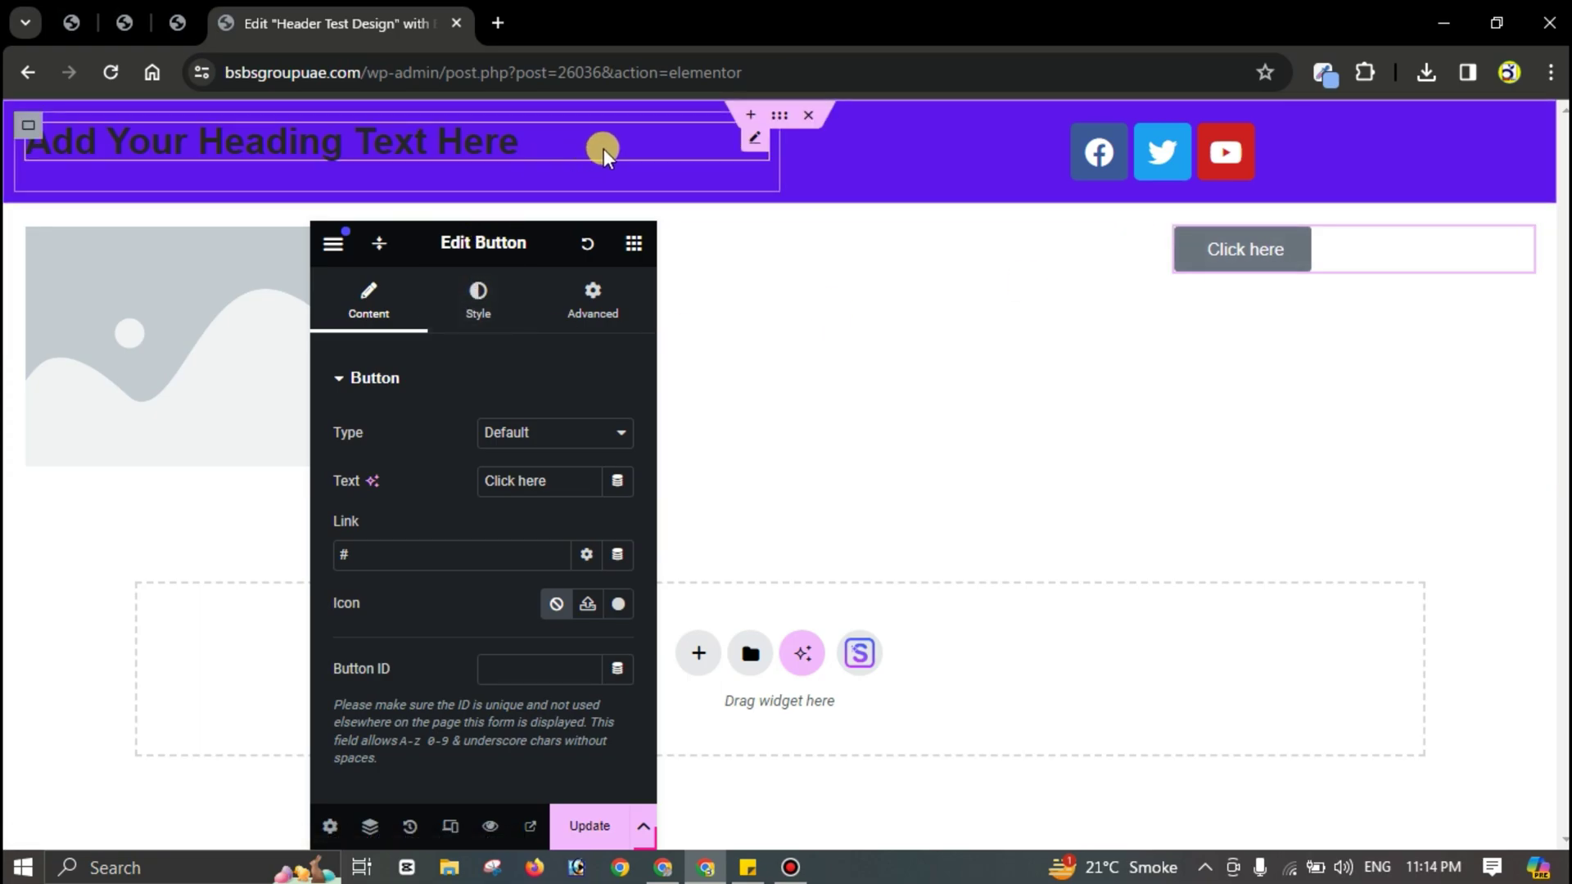
Step: Set the heading to the address 'Hor Al Anz, Dubai, United Arab Emirates' copied from the live site, as H5
click(754, 137)
click(671, 868)
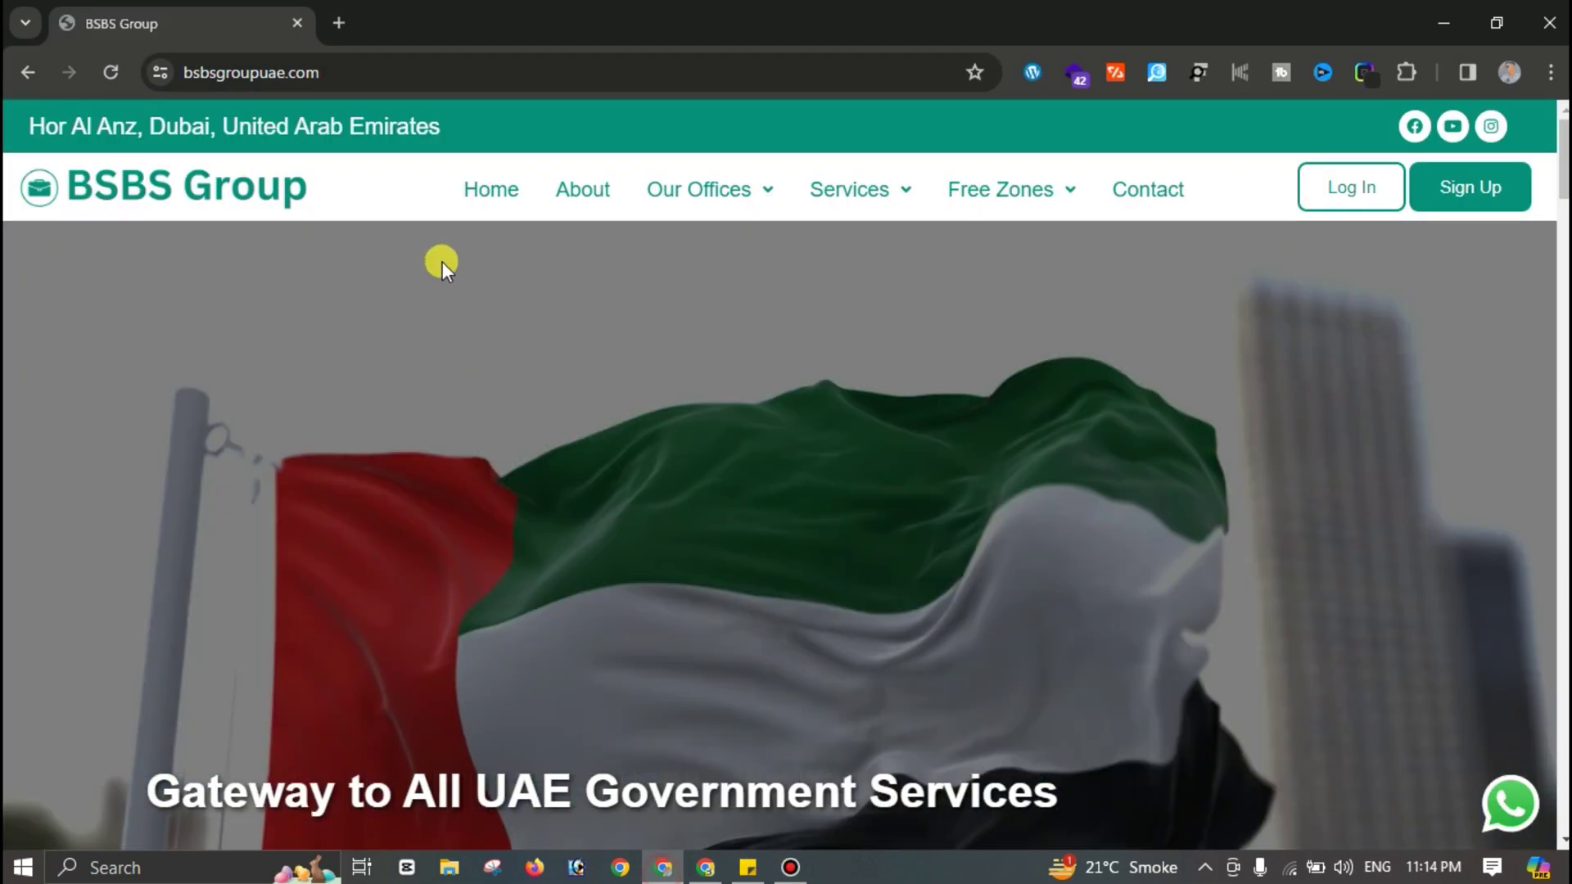
drag(453, 146, 67, 126)
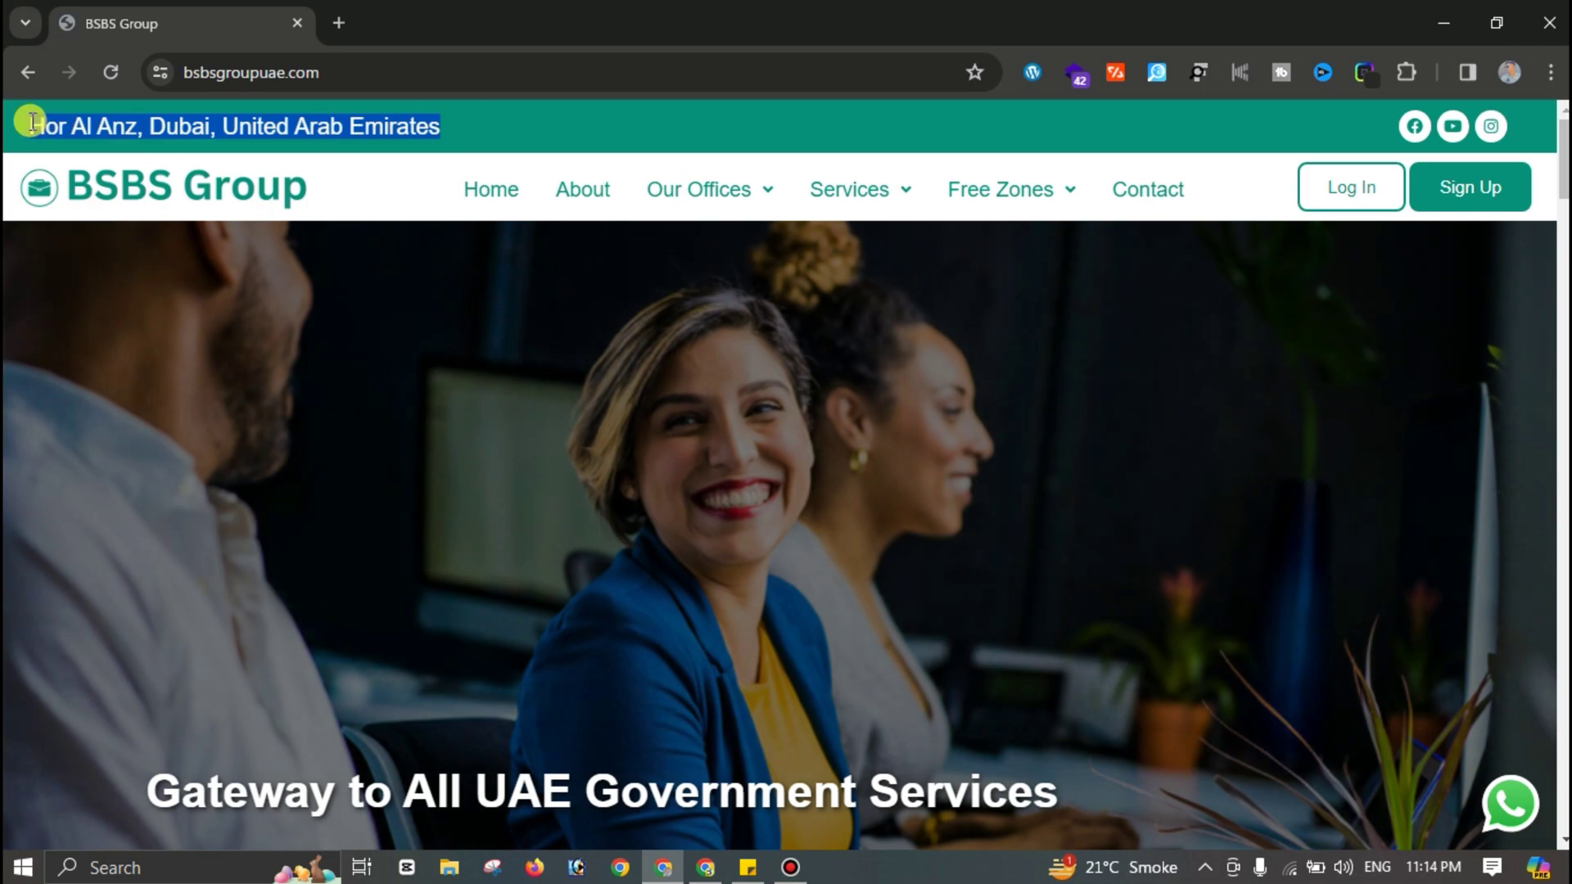
key(alt+Tab)
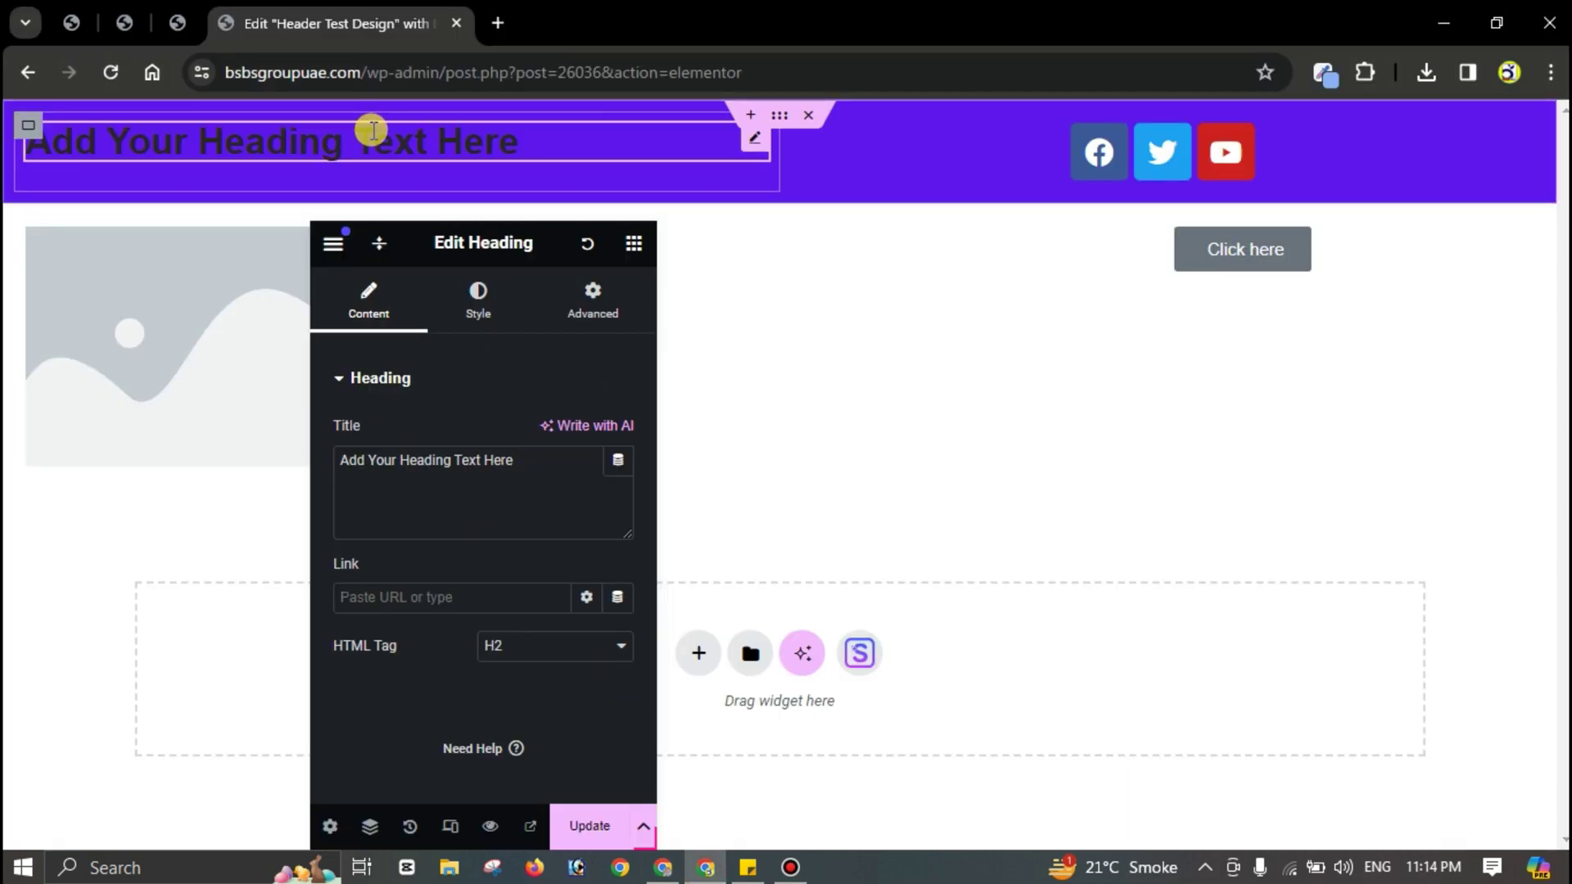
text(Hor Al Anz, Dubai, United Arab Emirates)
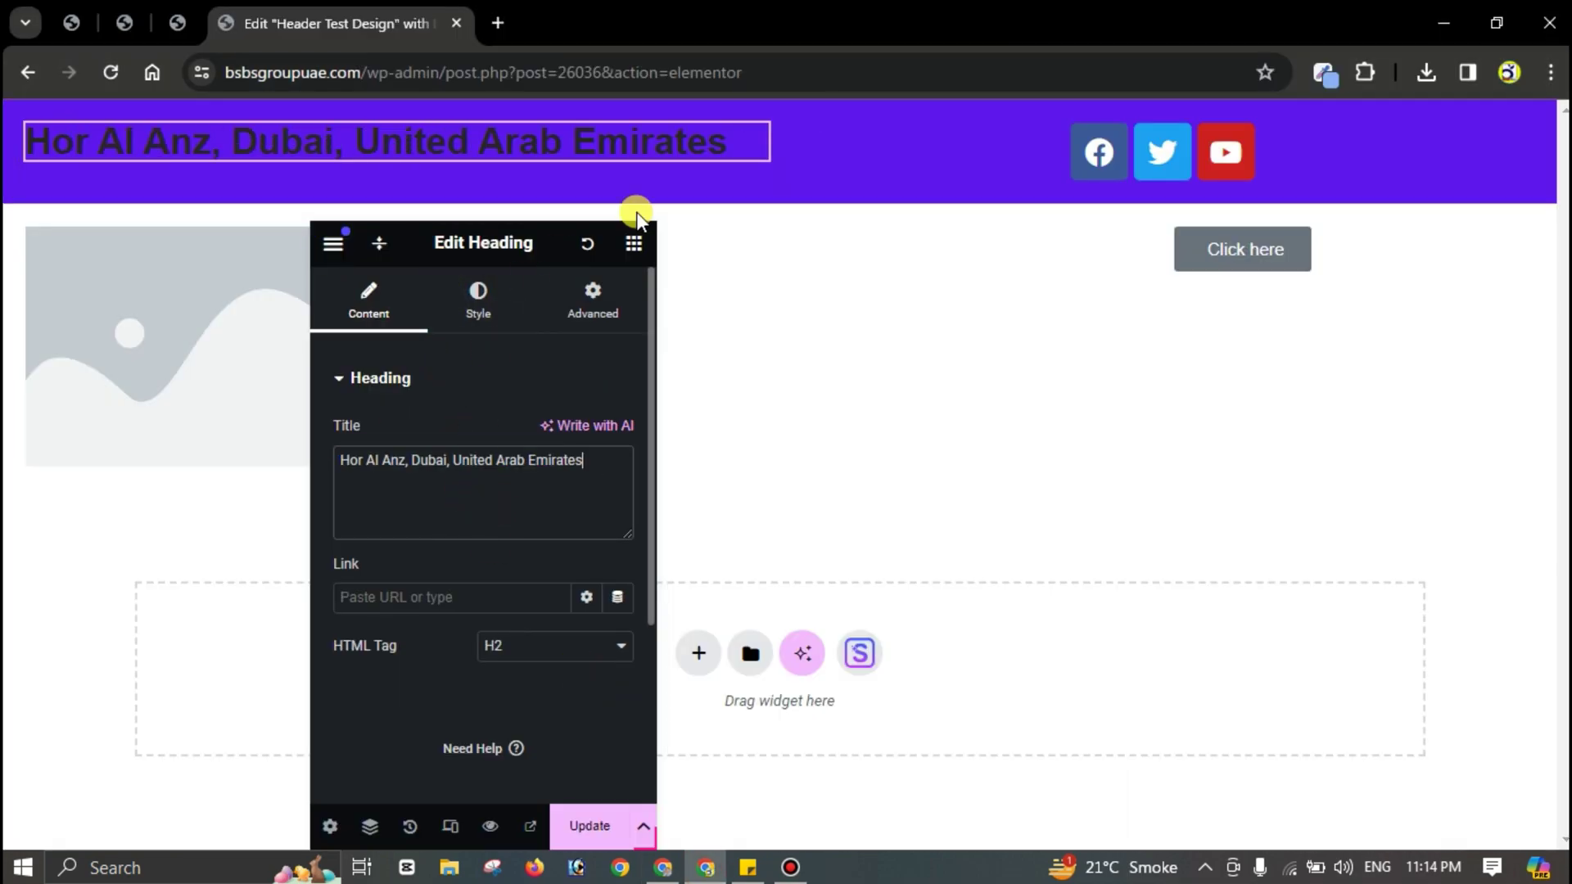
click(530, 646)
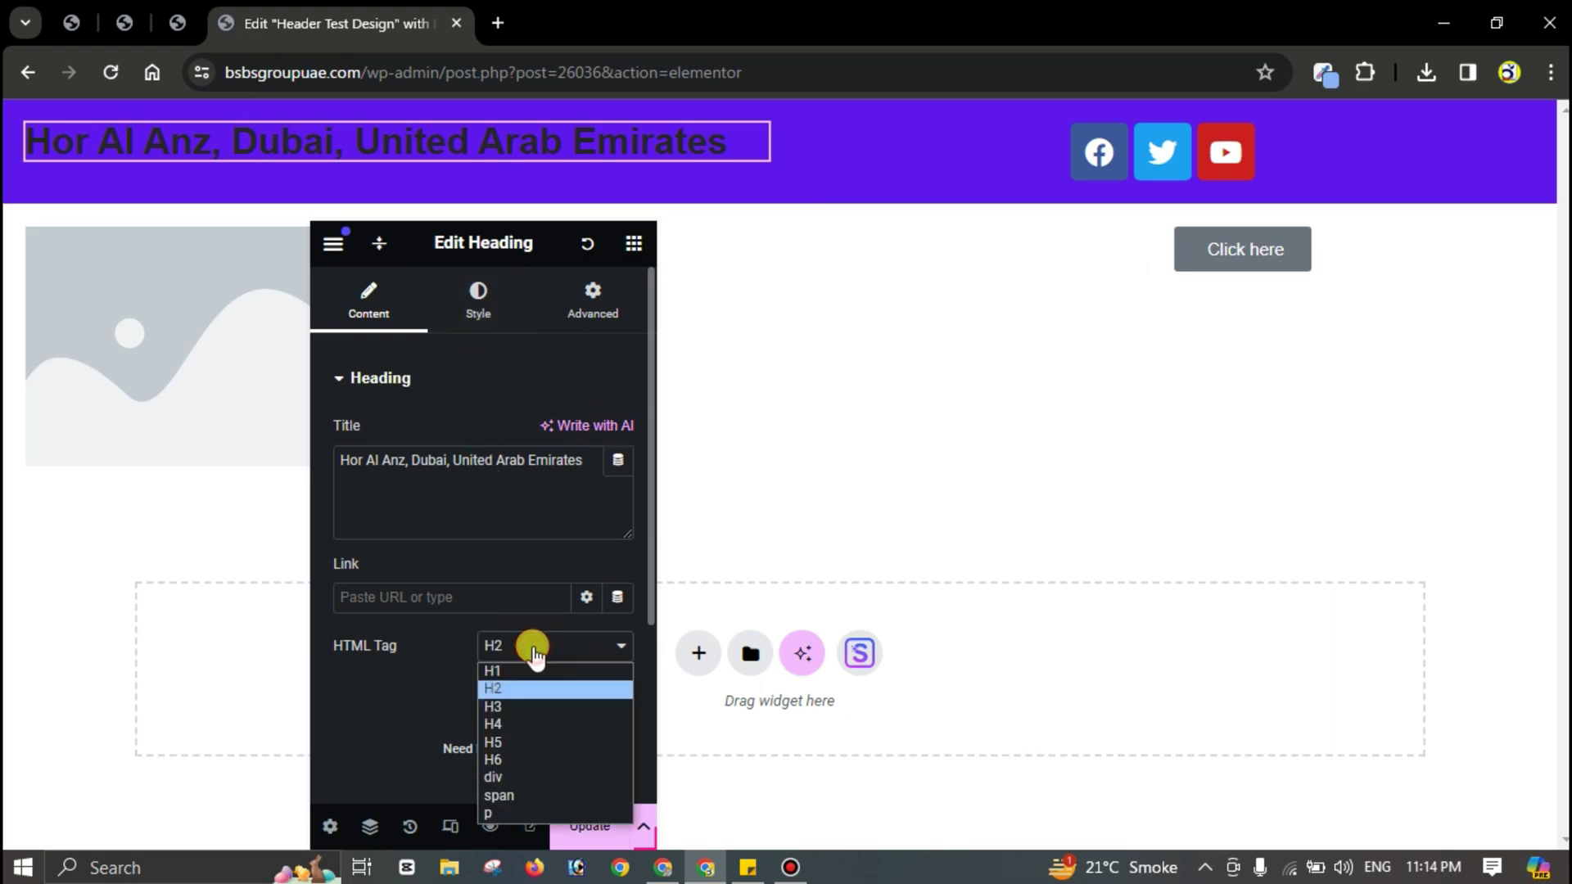
click(525, 742)
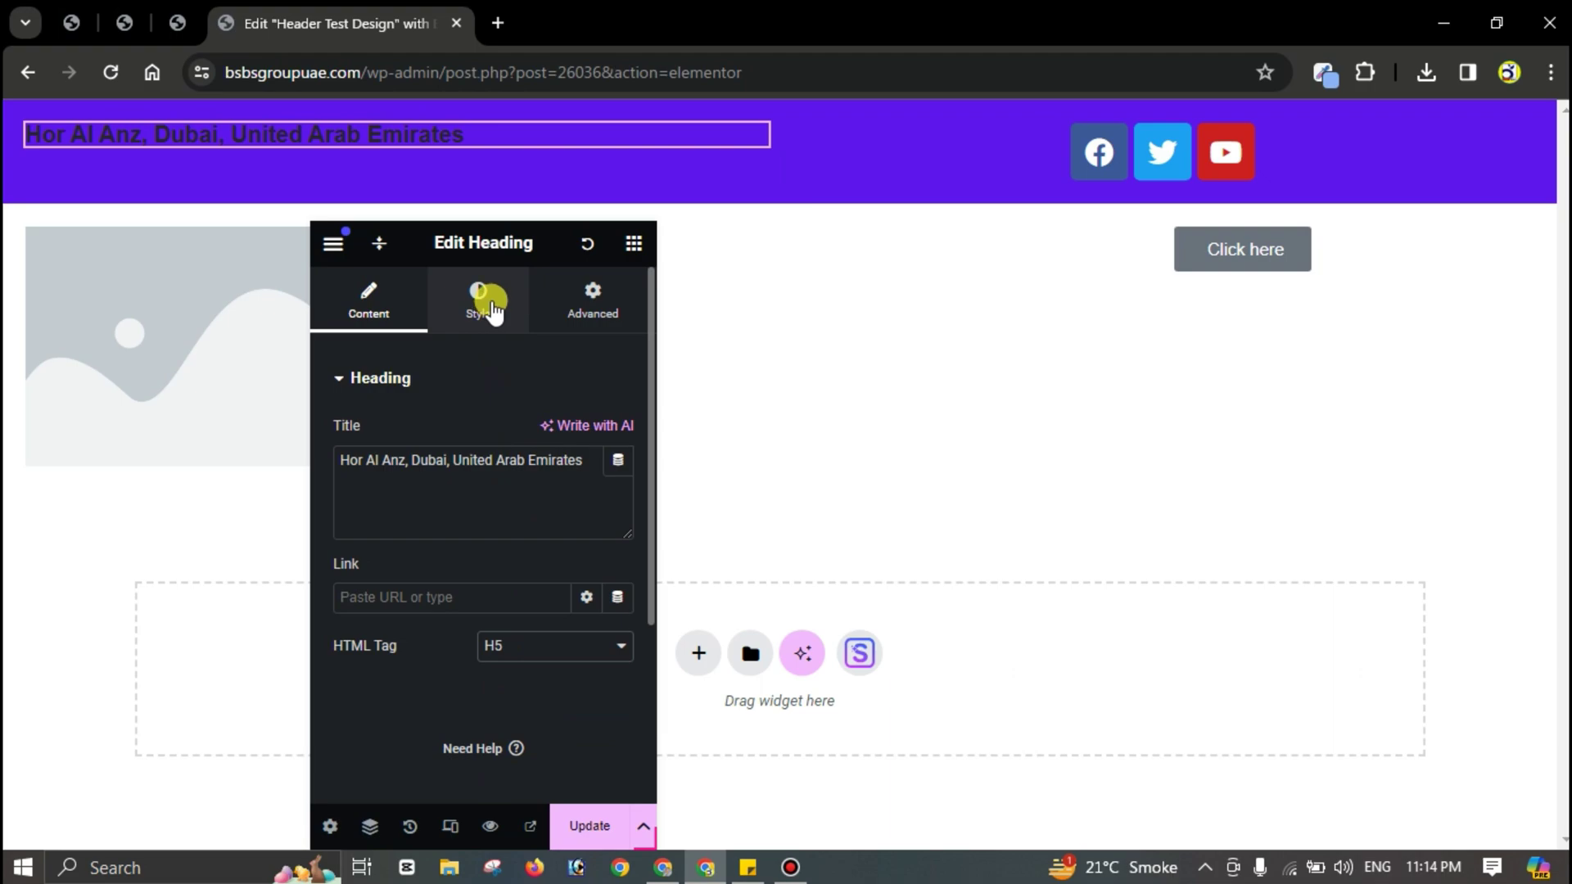
Step: Style the heading with font weight 500 (Medium) and white text colour
click(491, 310)
click(614, 530)
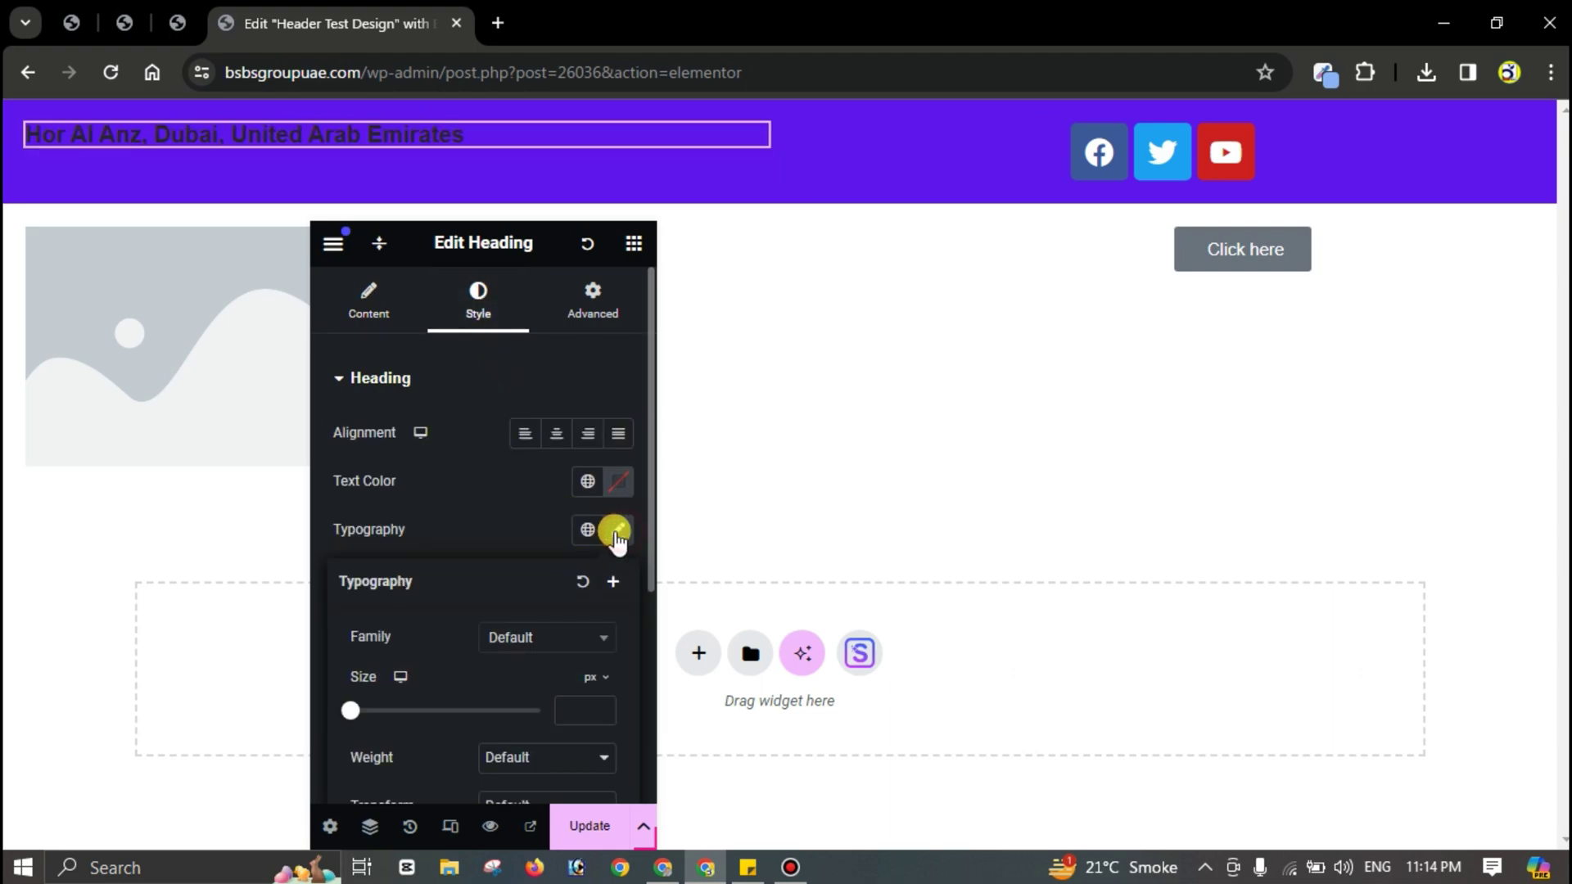
scroll(569, 600, down, 3)
click(541, 491)
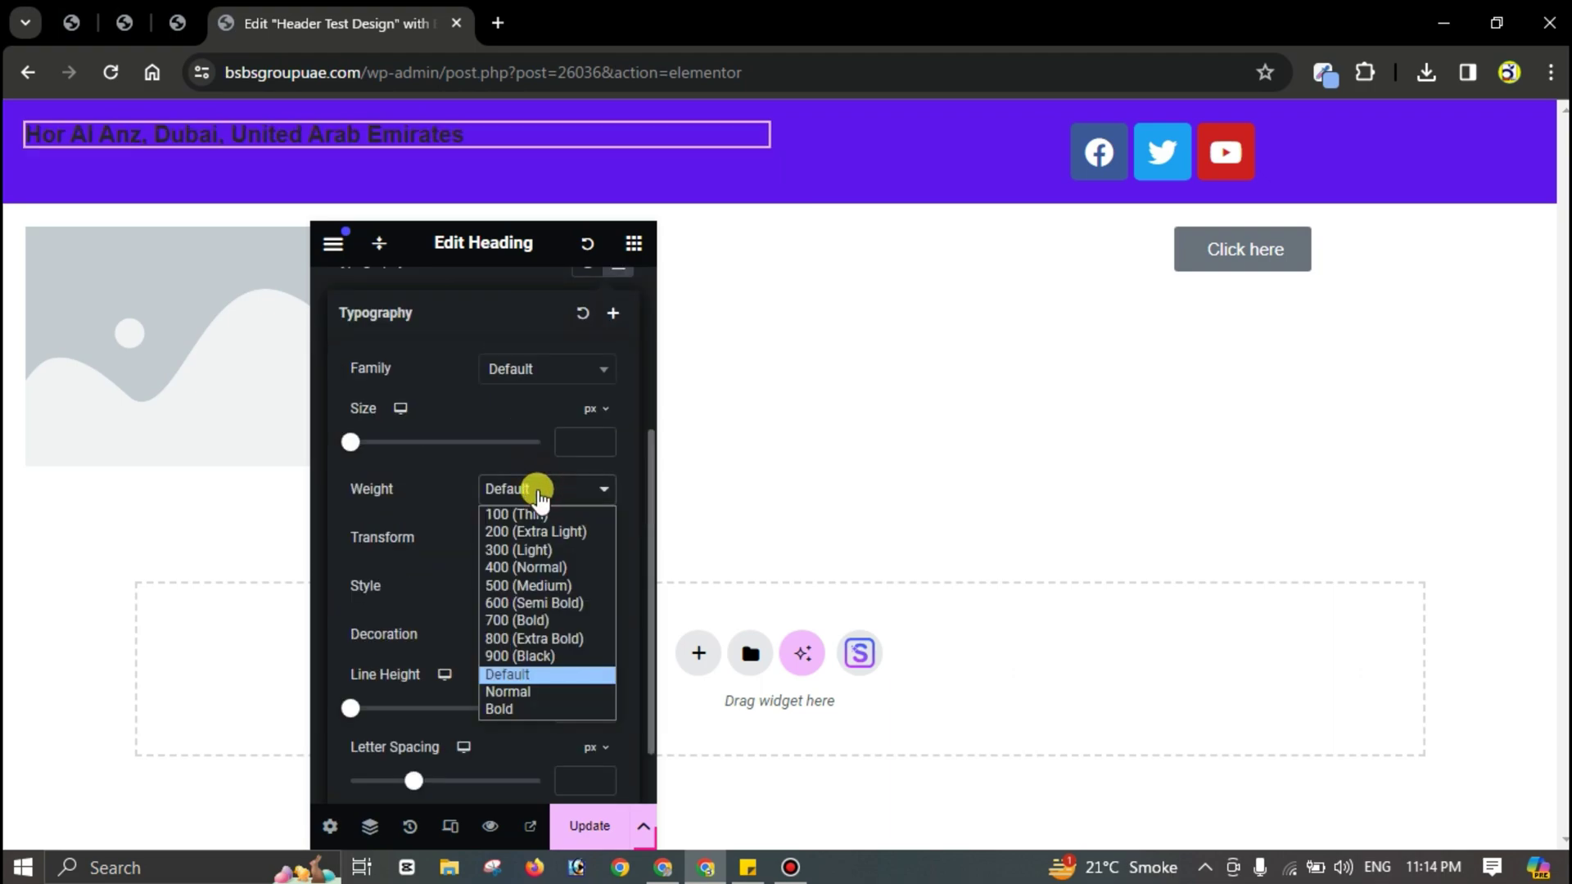
click(515, 587)
click(498, 279)
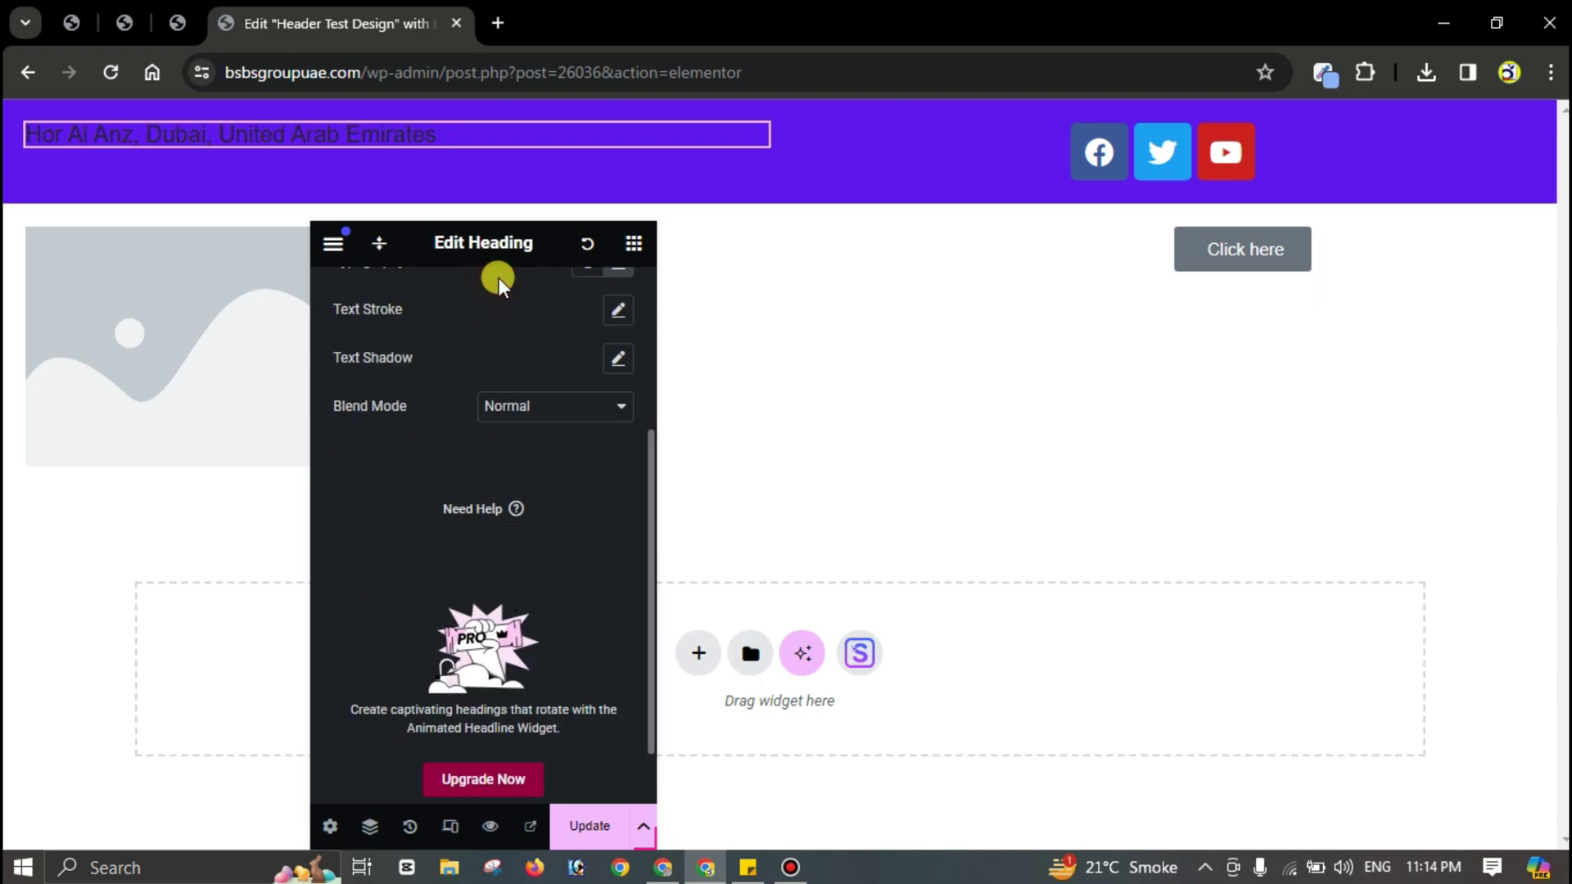
scroll(495, 393, up, 3)
click(618, 482)
drag(519, 589, 456, 537)
click(470, 466)
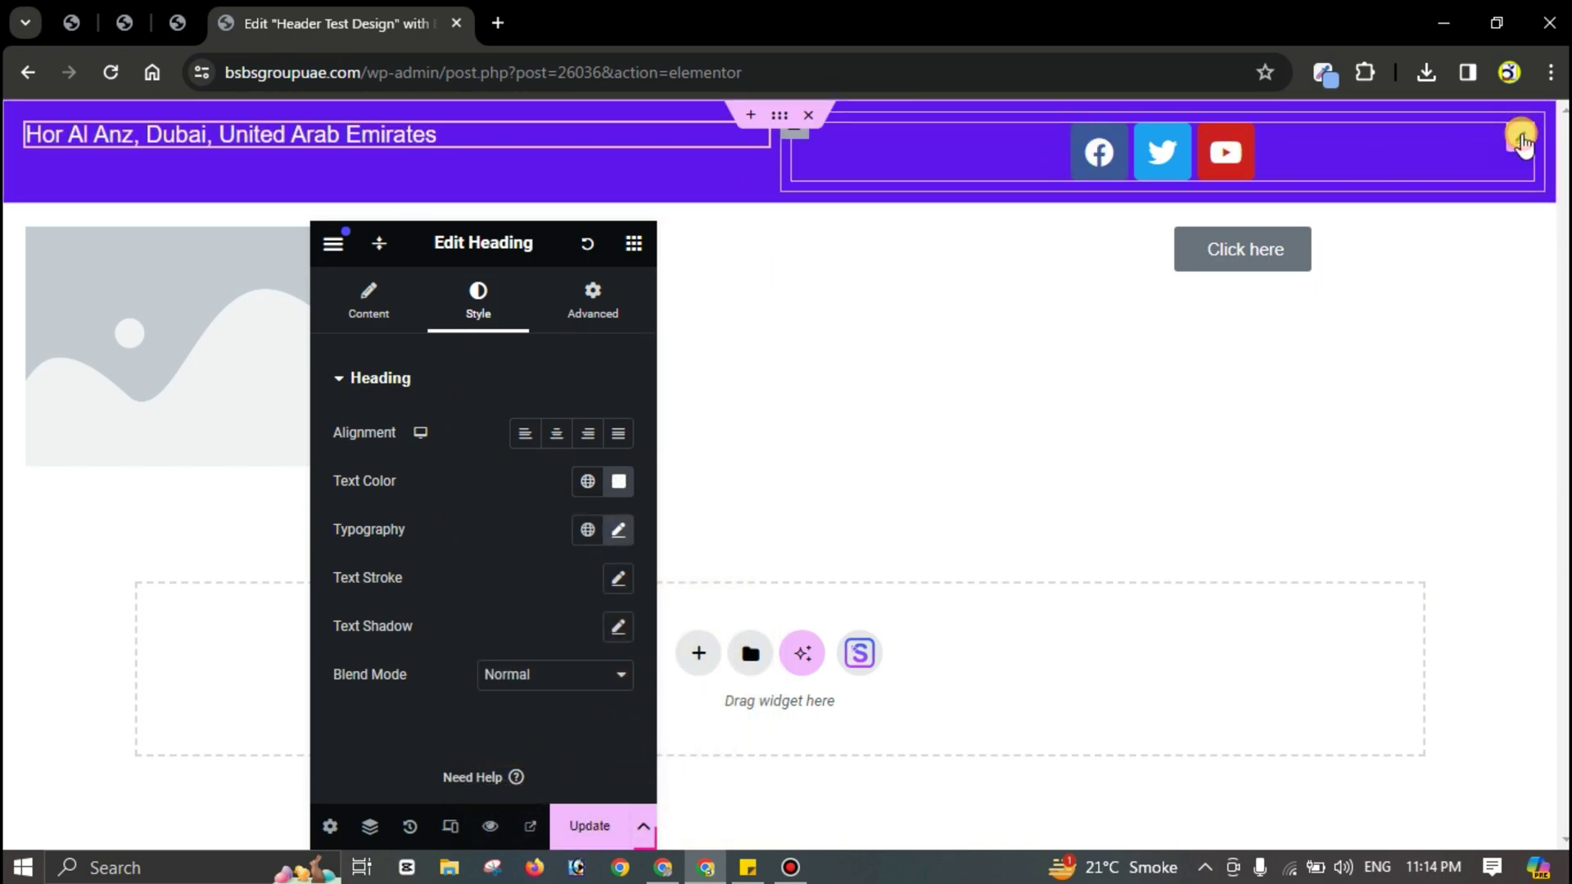
Step: Make the social icons circular with icon size 18
click(1520, 139)
scroll(475, 634, down, 2)
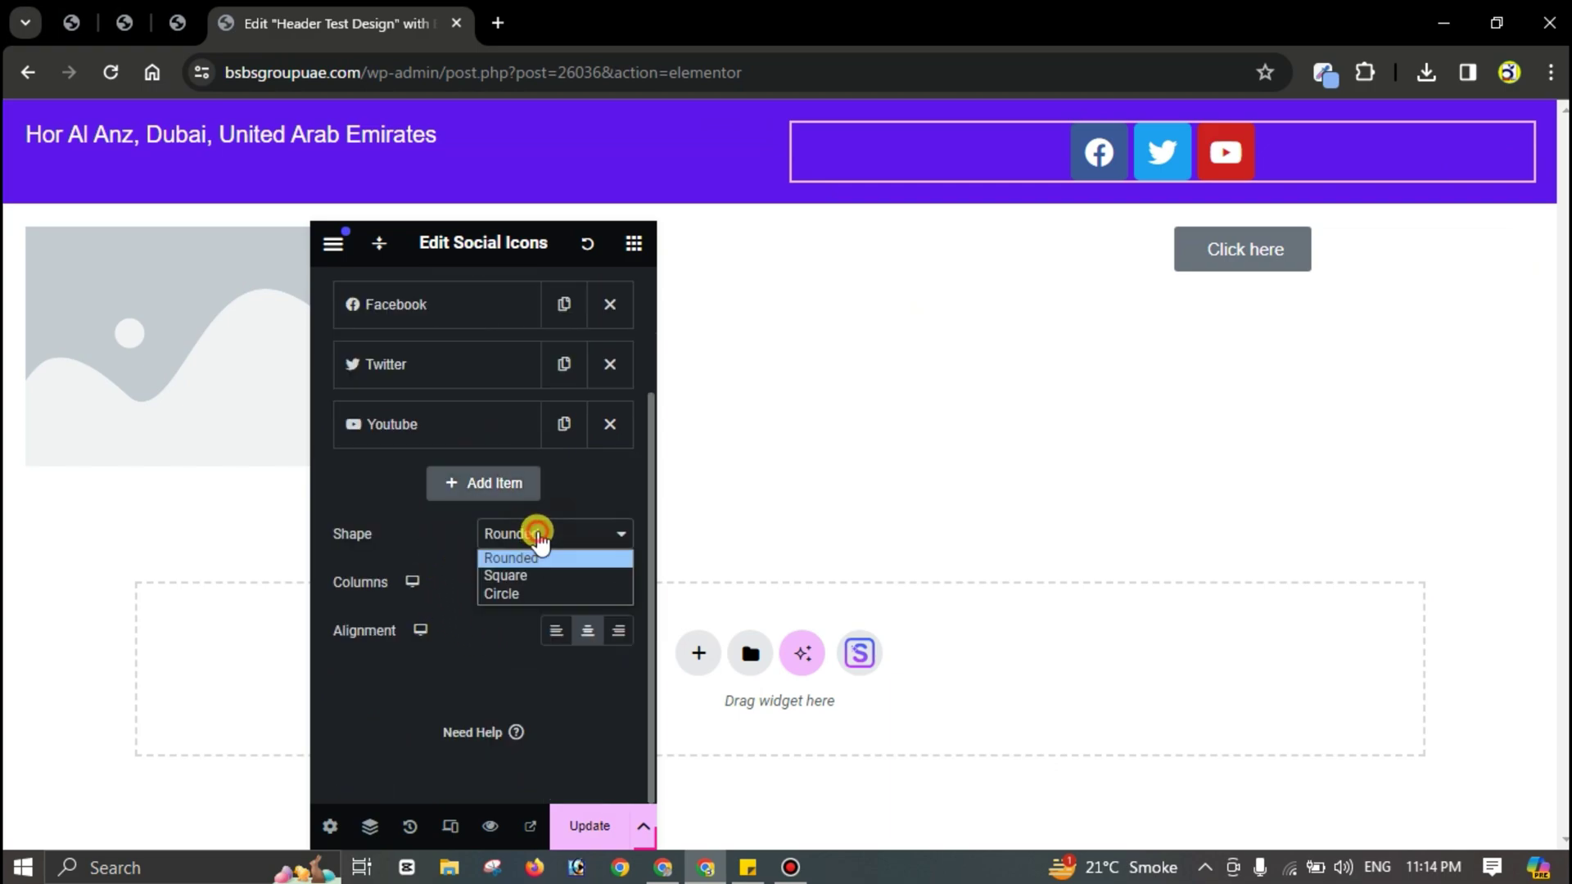
click(519, 592)
scroll(495, 501, up, 2)
click(492, 321)
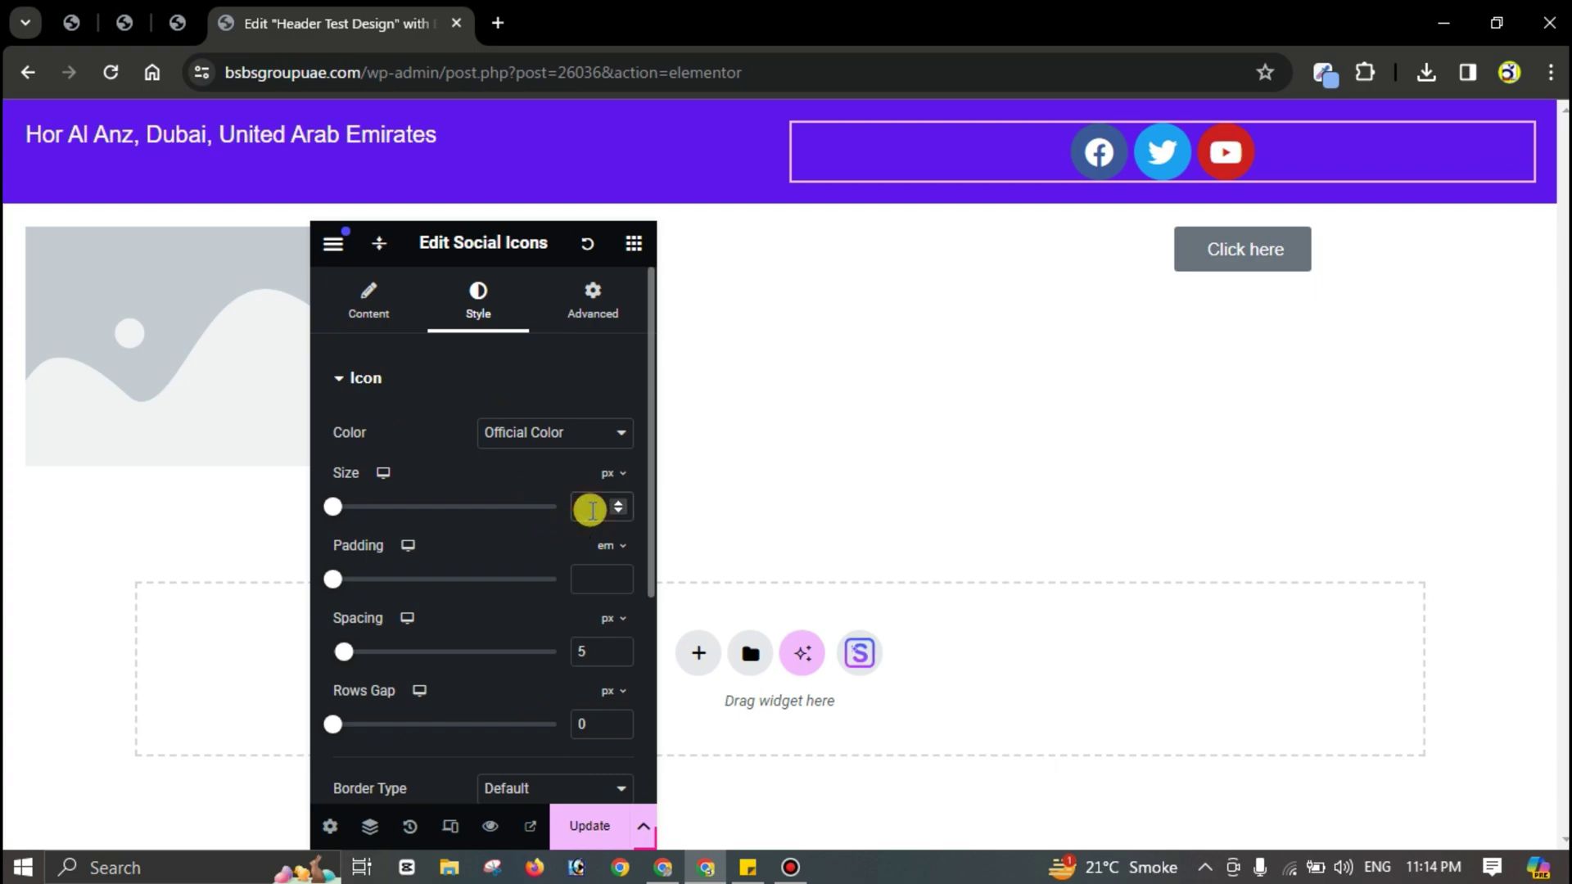
click(590, 510)
text(18)
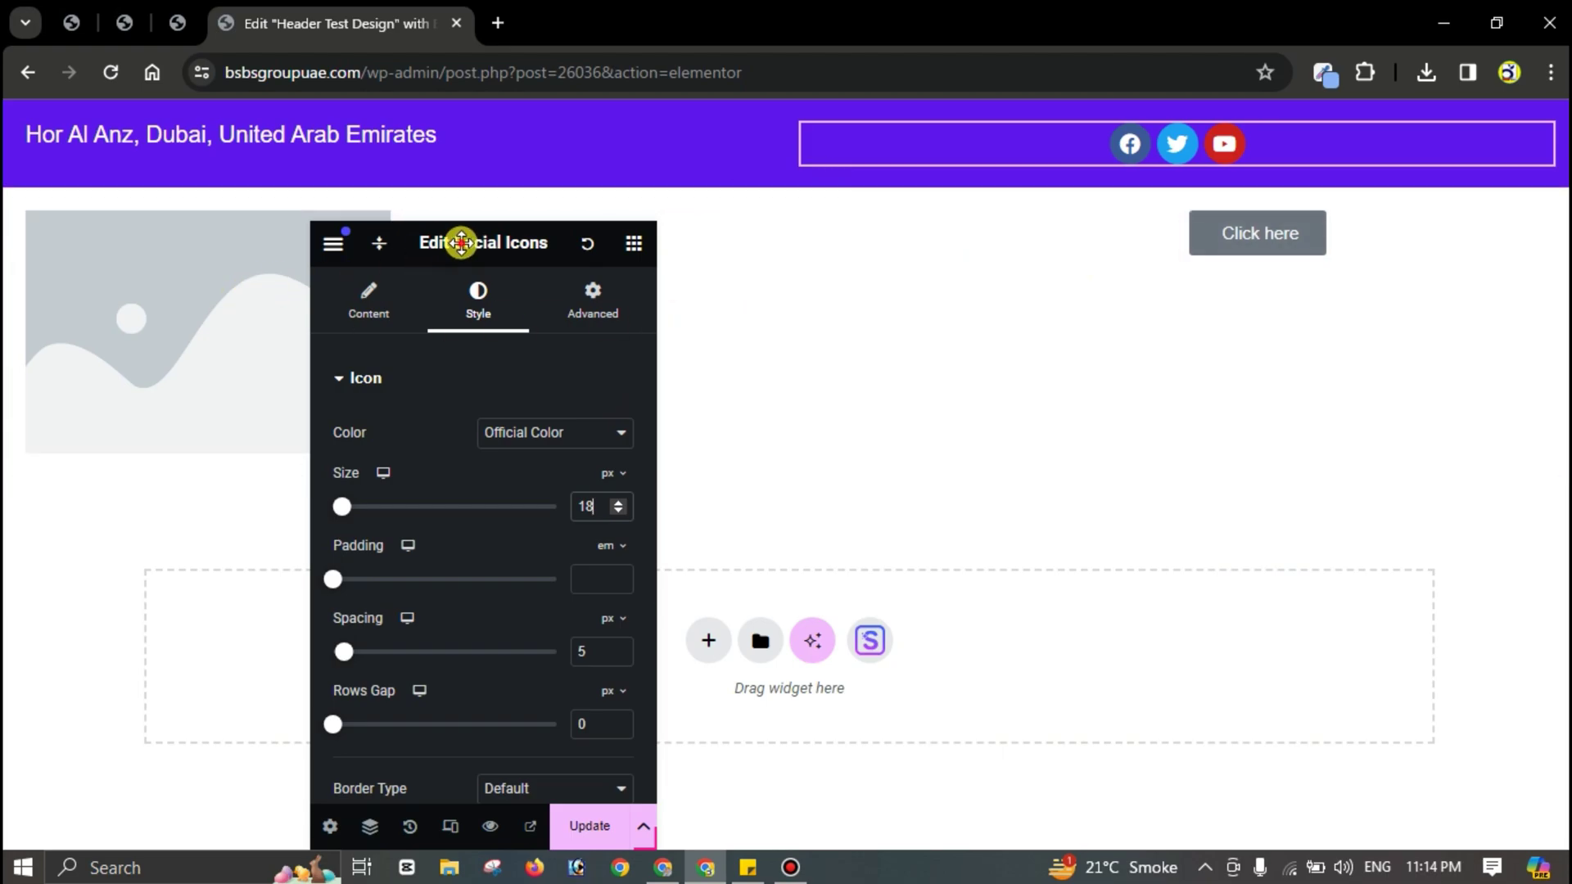
drag(455, 238, 829, 239)
click(228, 275)
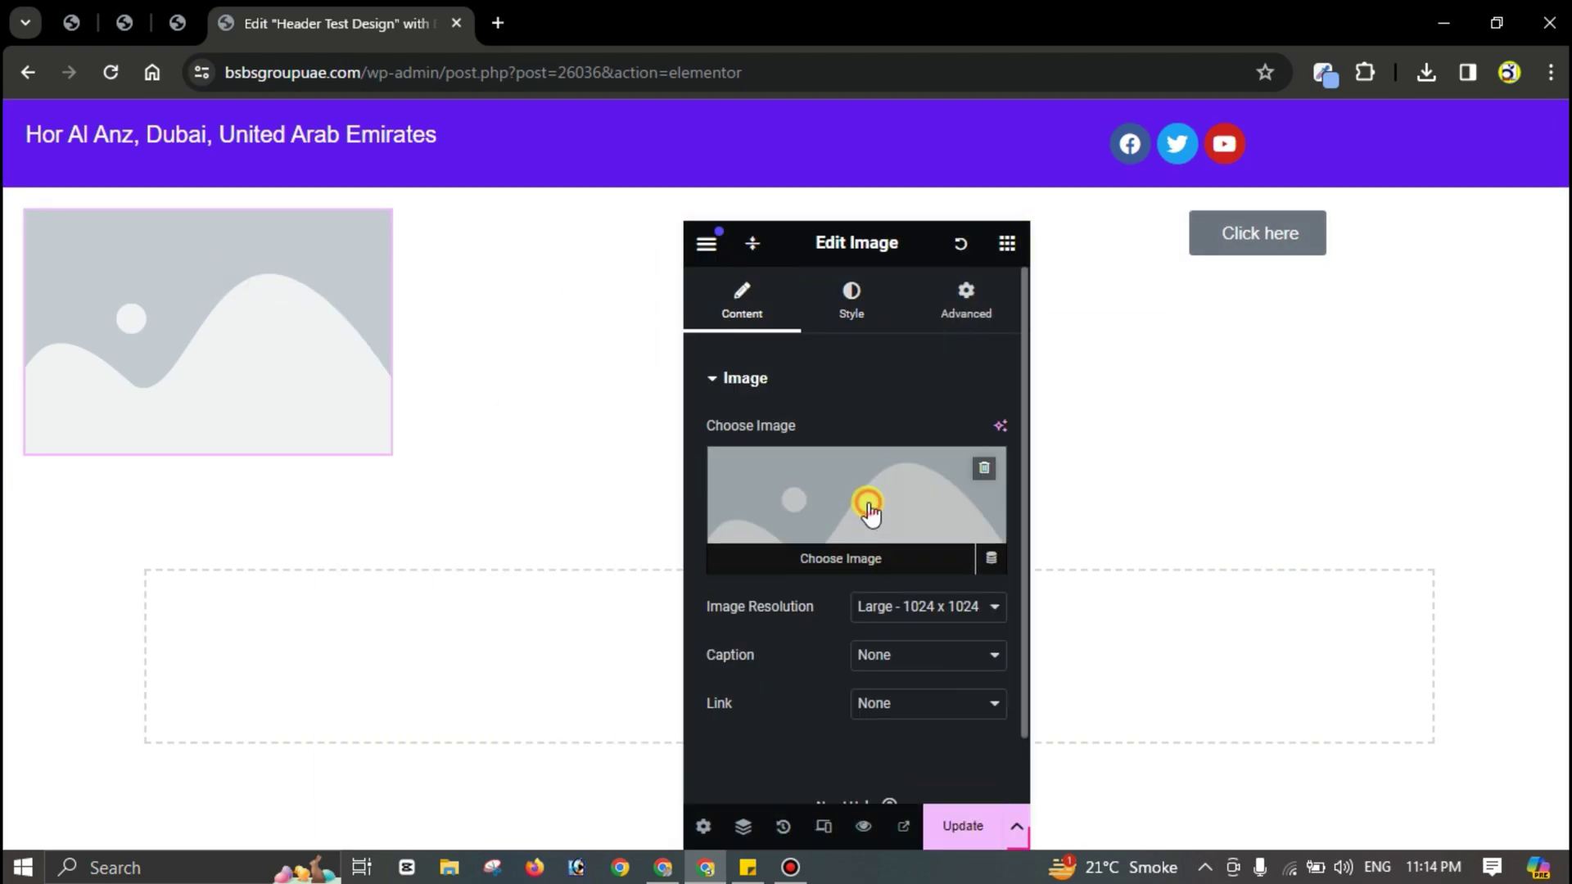
Step: Replace the placeholder image with the SBS Group logo from the Media Library
click(869, 513)
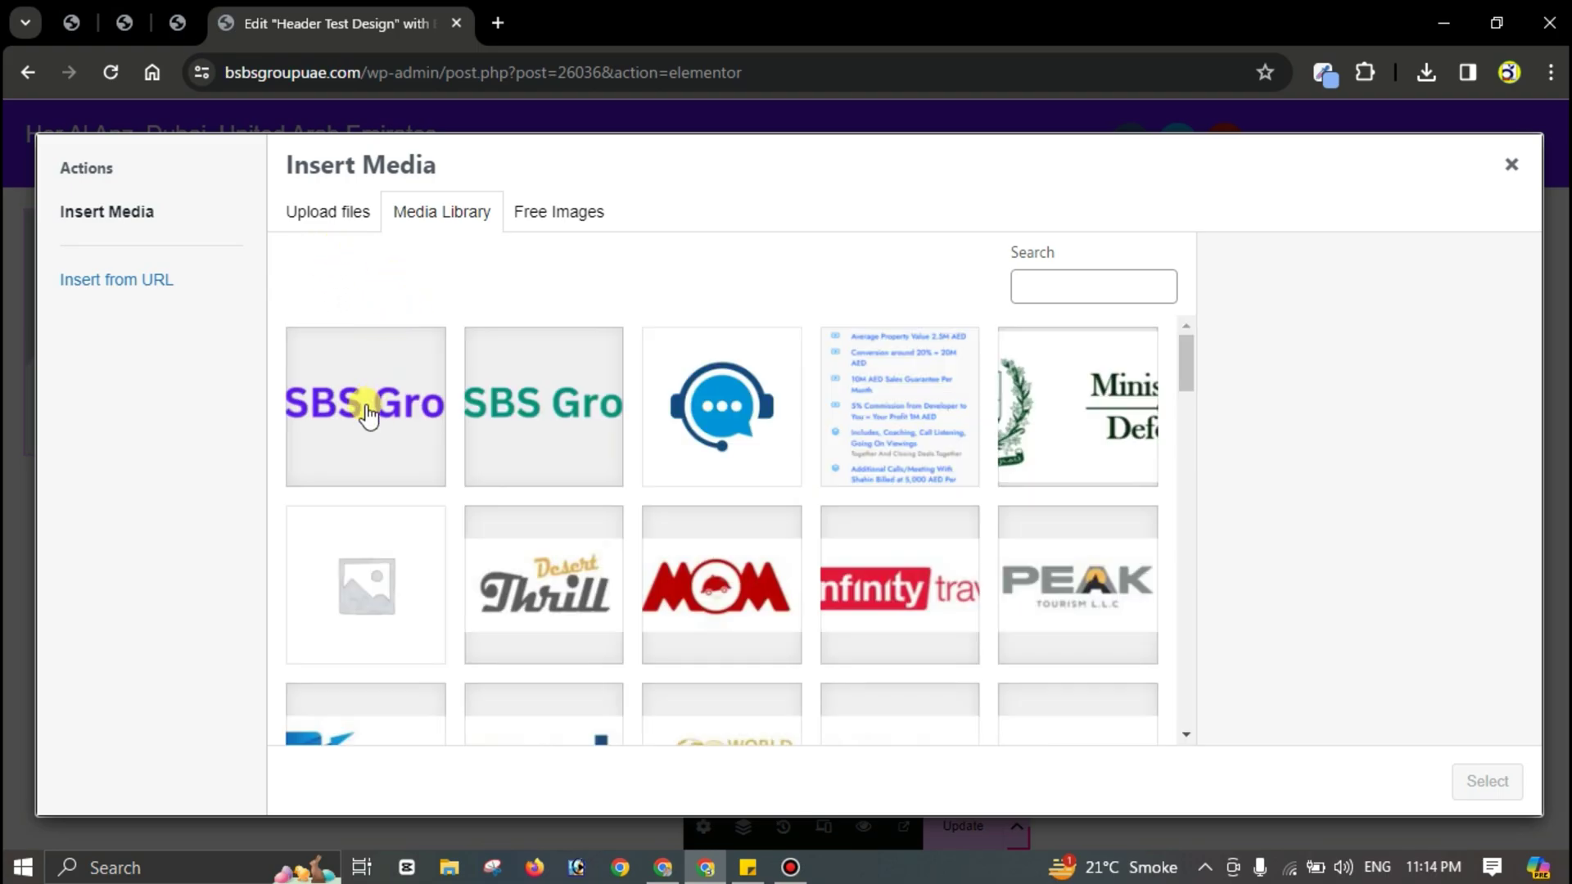
click(368, 413)
click(1481, 781)
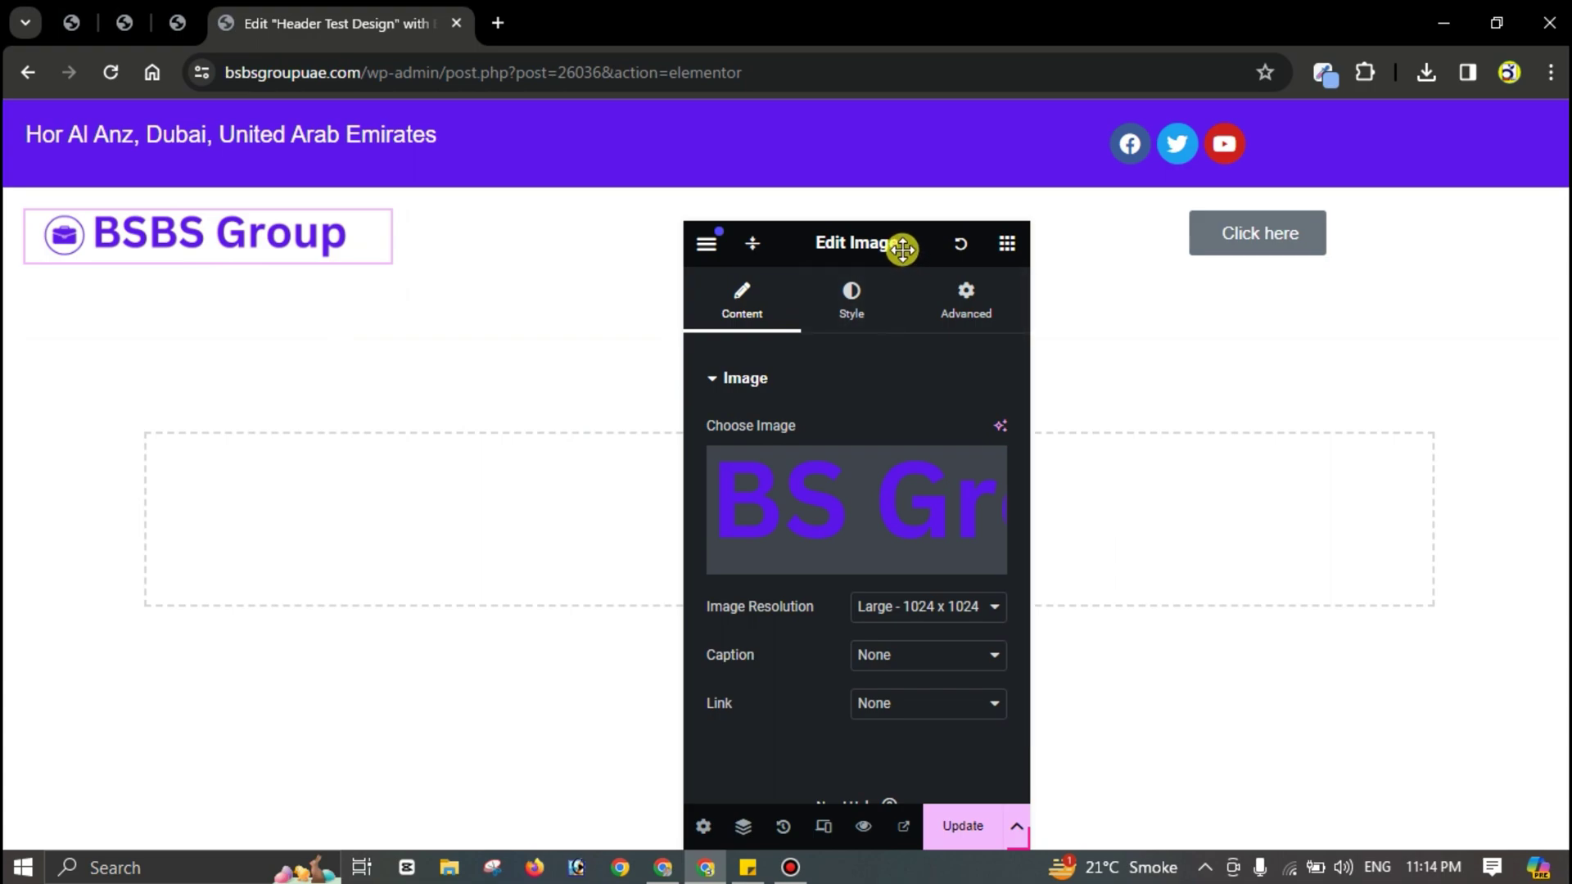
drag(902, 248, 270, 239)
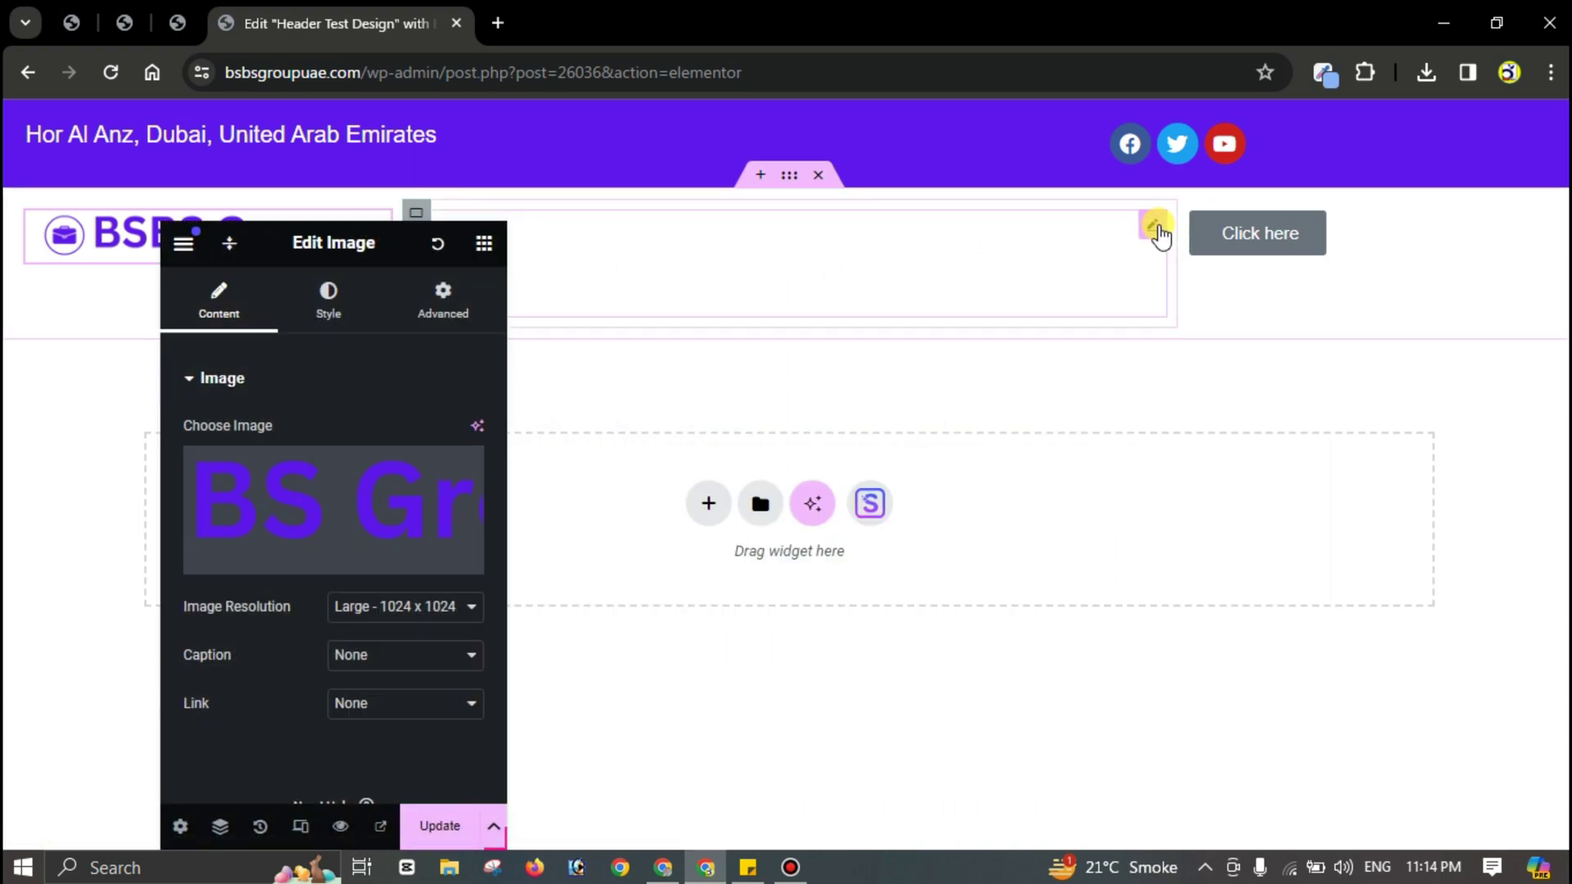
click(1155, 229)
Step: Set the navigation widget's menu to BSBSGroup Zinc Menu
click(372, 433)
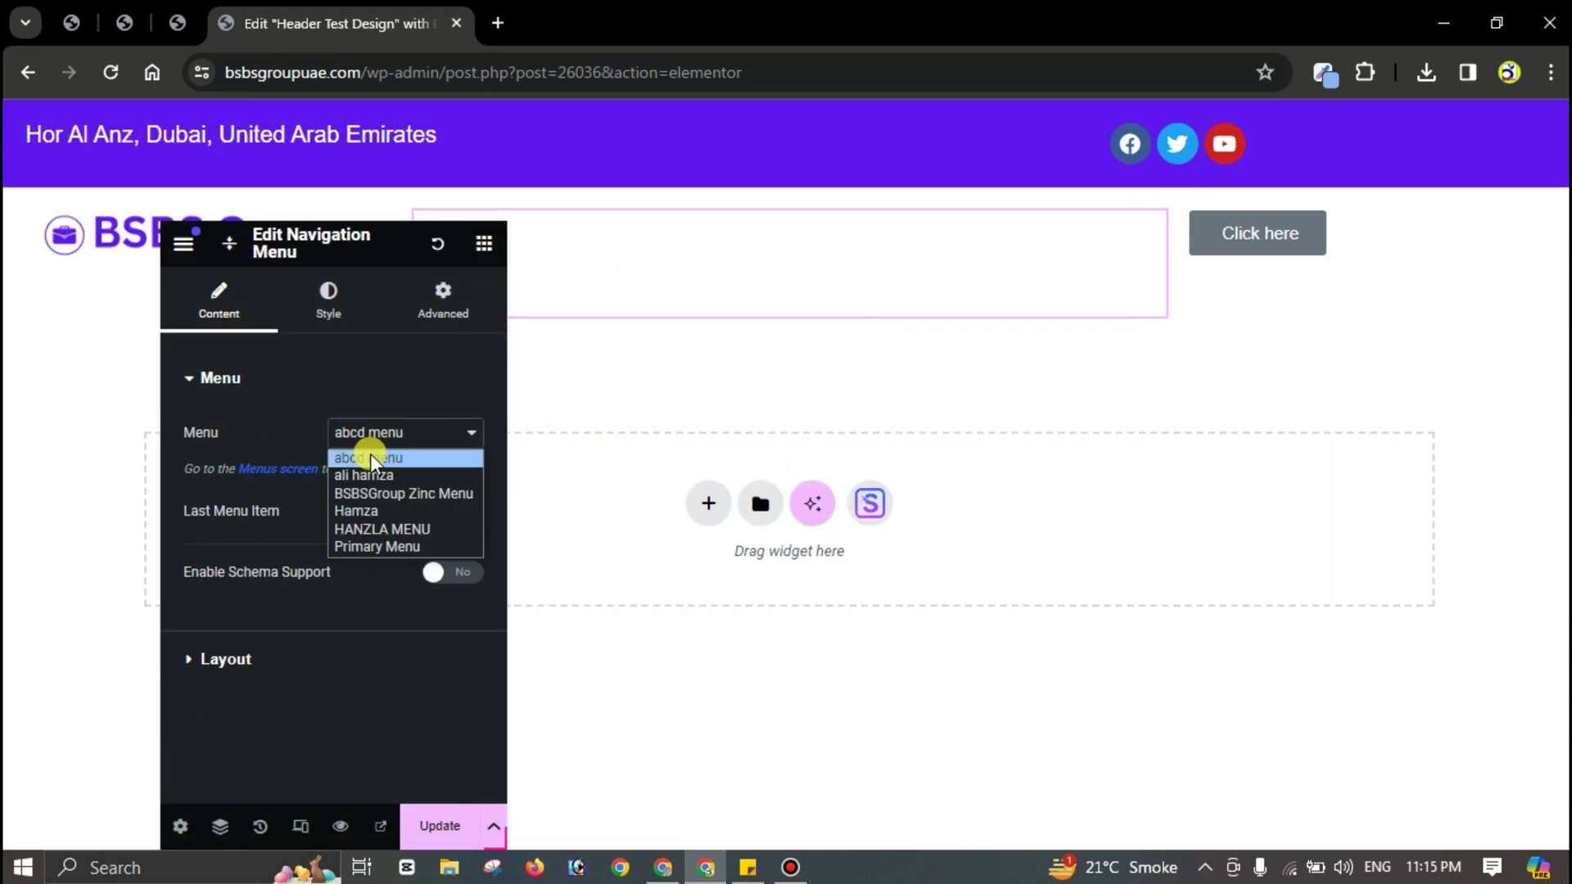
click(370, 493)
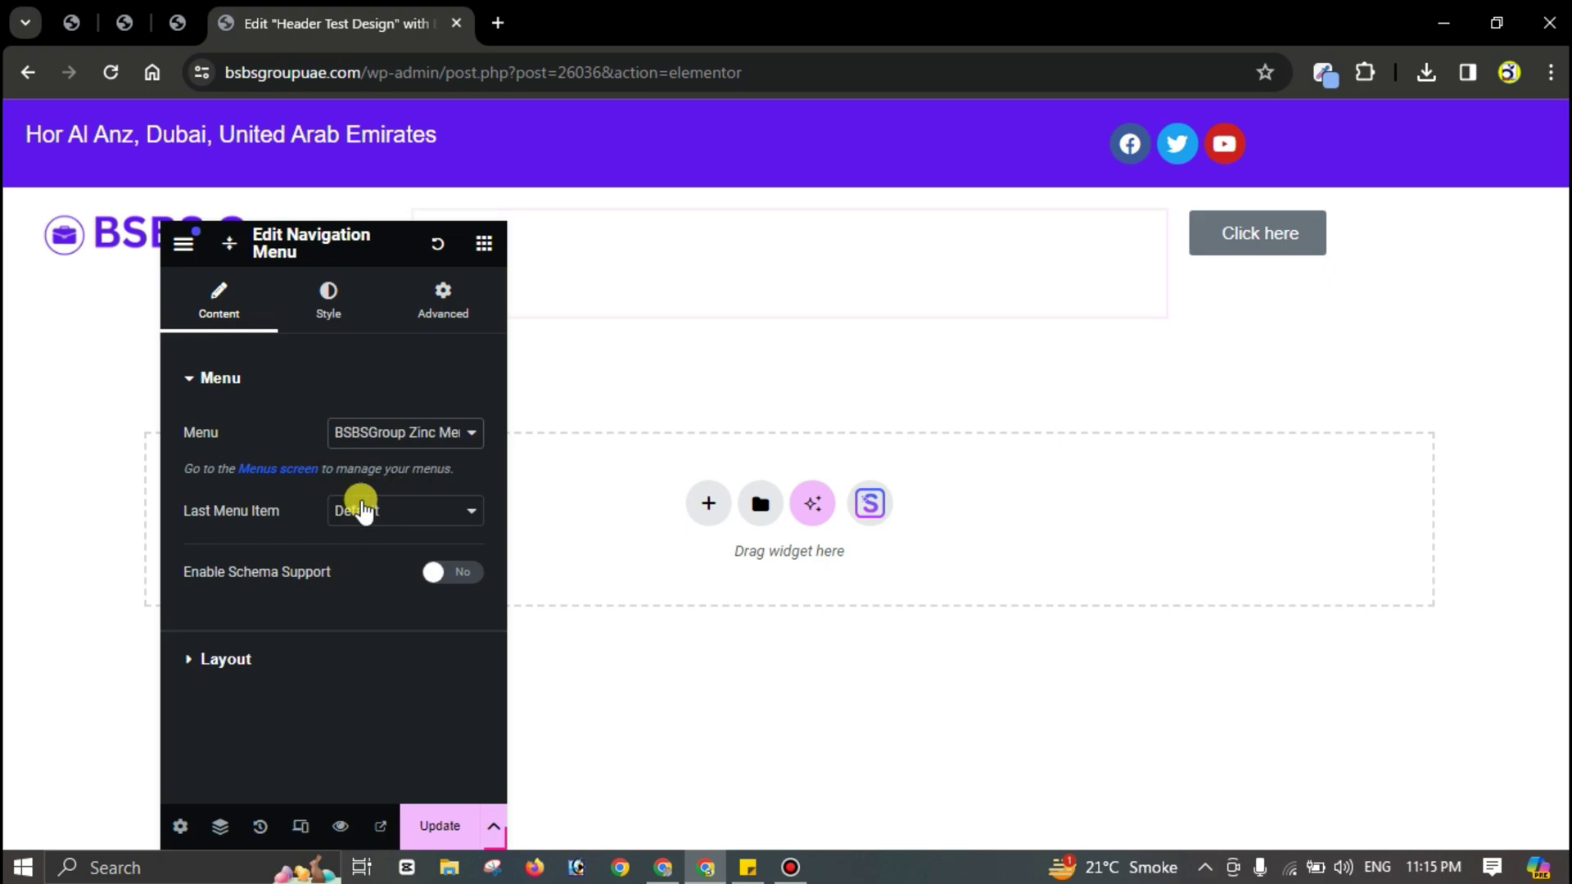
click(340, 307)
scroll(352, 425, down, 3)
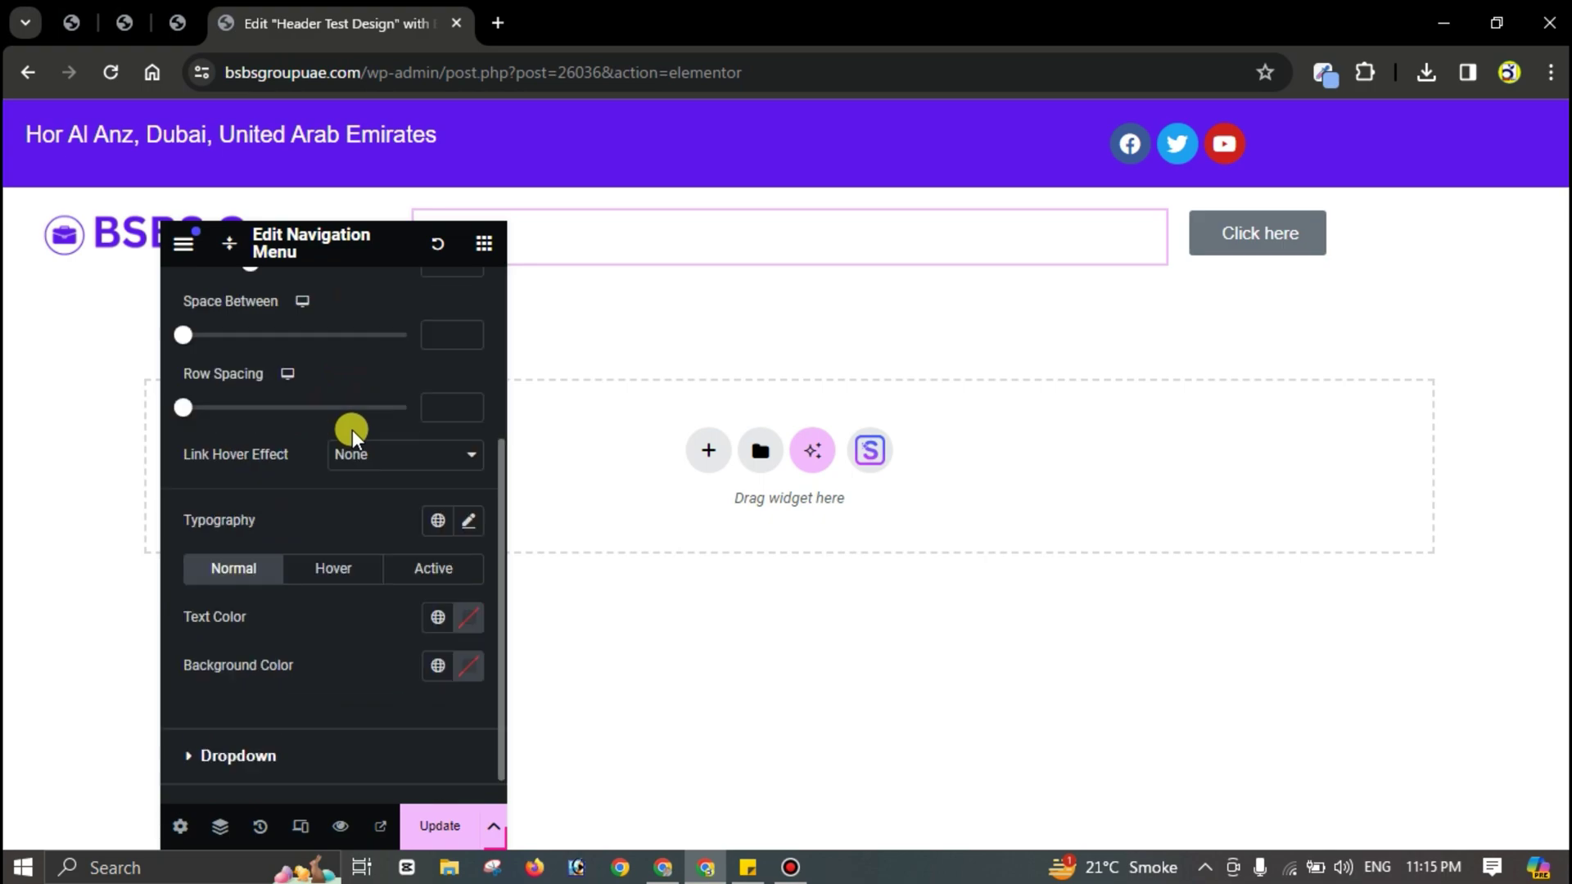
drag(361, 246, 324, 245)
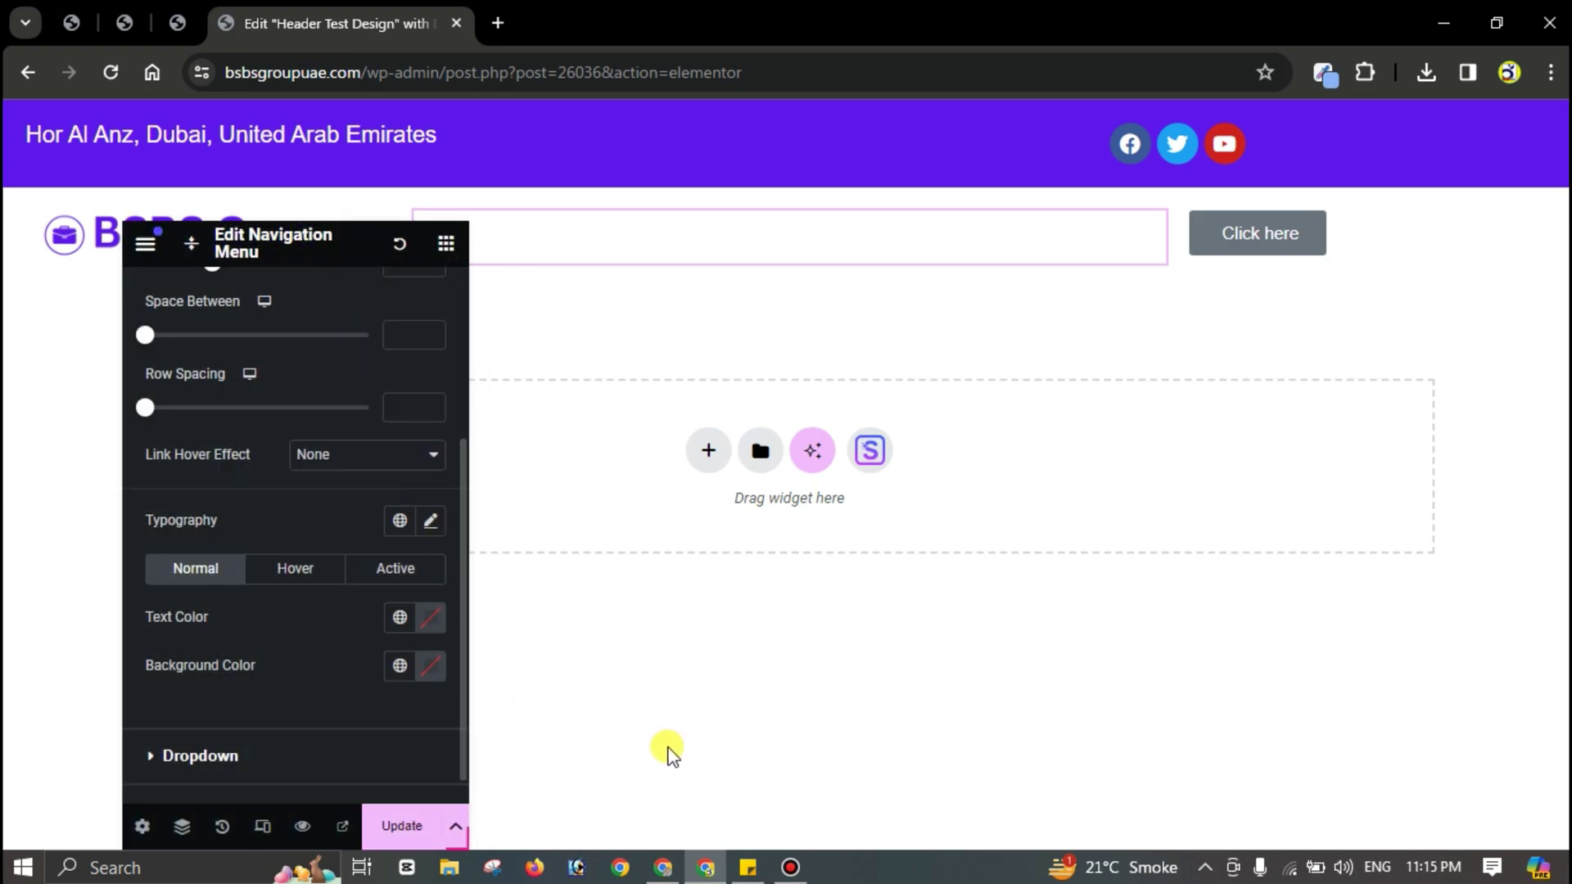
Step: Colour the menu text purple #5E17EB, copied from the note
click(747, 867)
right_click(650, 352)
click(696, 375)
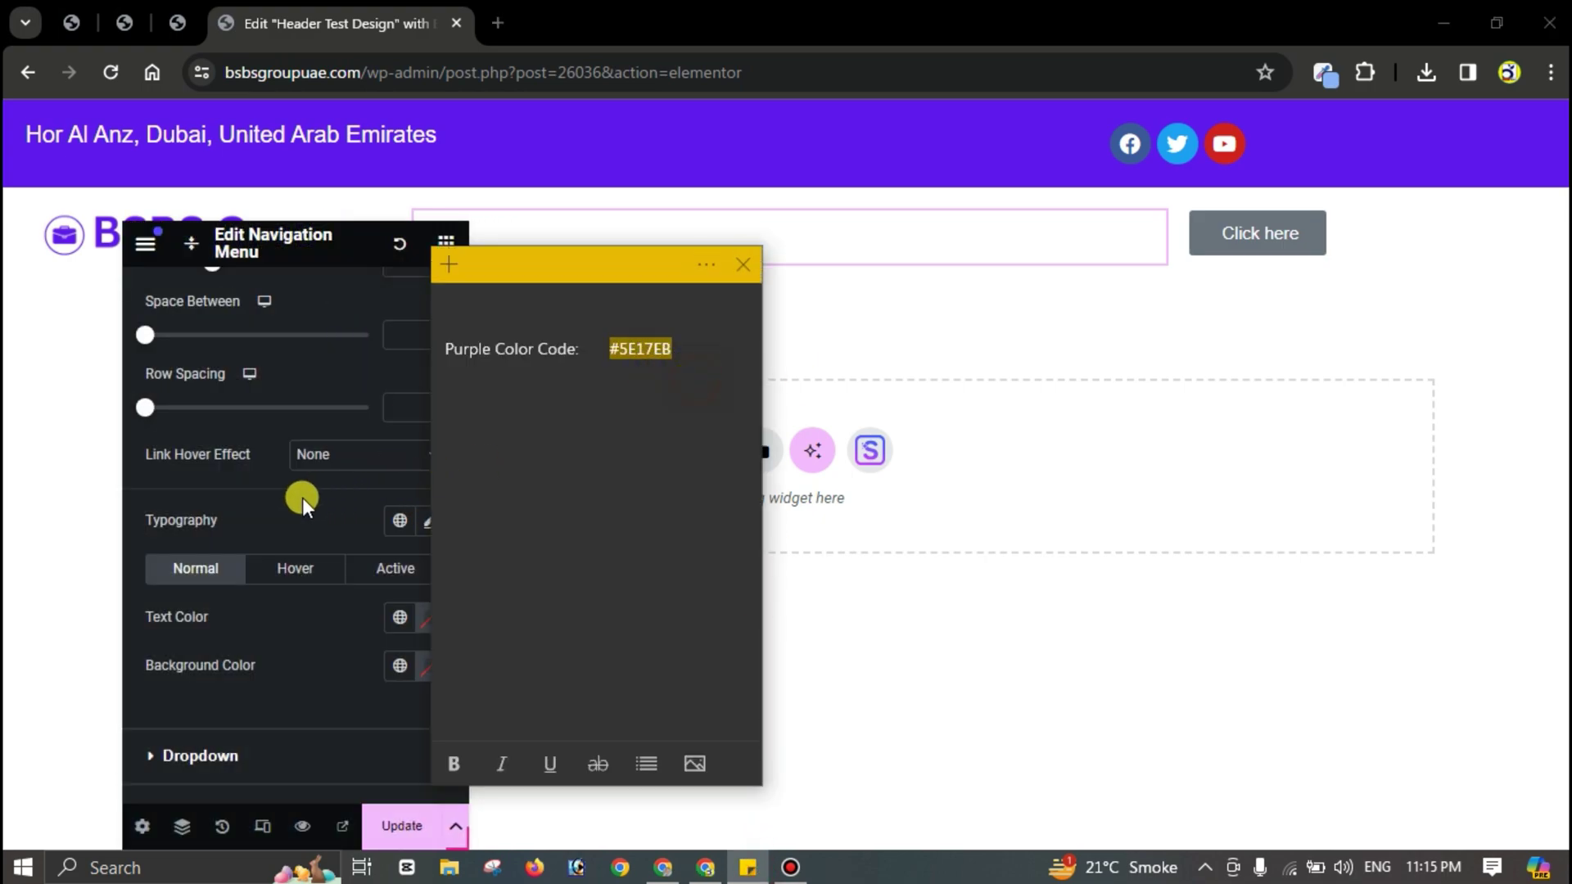
click(283, 642)
click(432, 619)
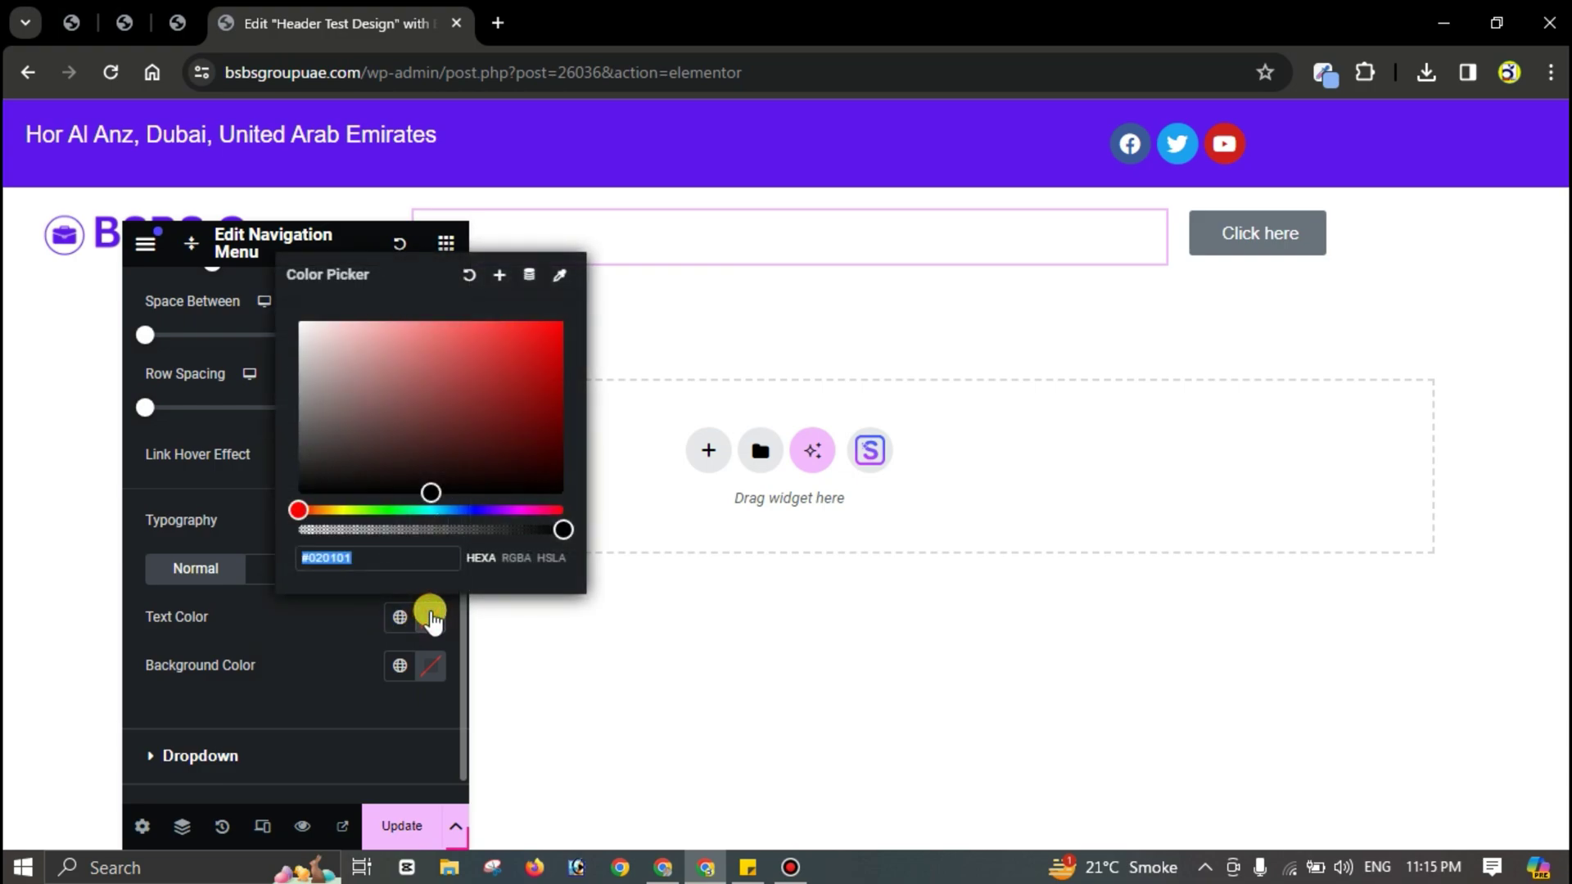
key(ctrl+v)
click(311, 680)
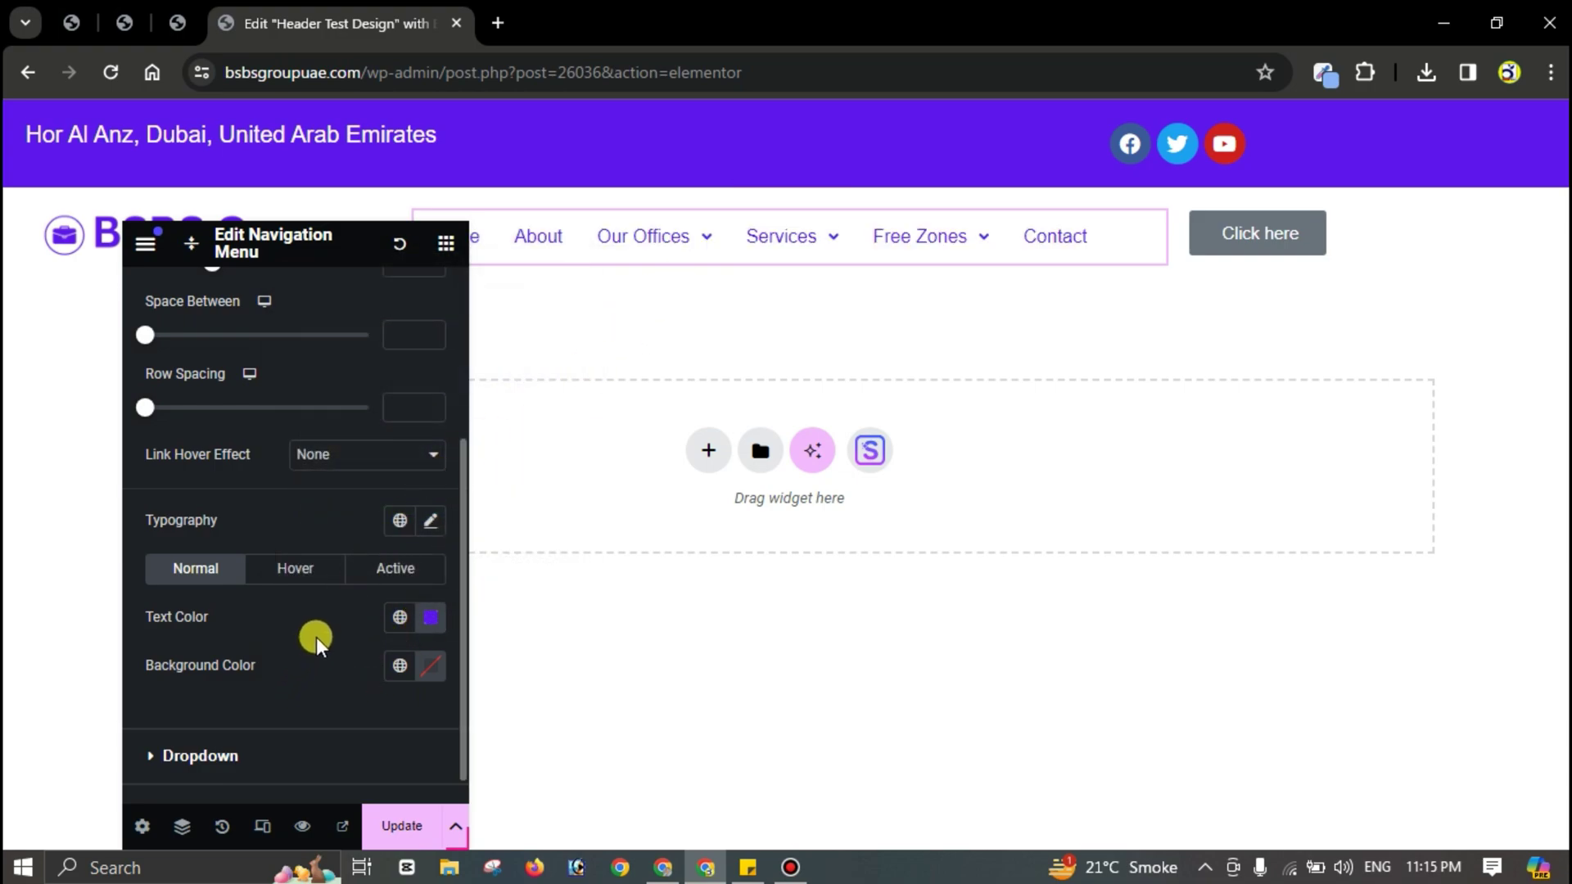
Step: Set the menu typography weight to 600 (Semi Bold)
scroll(316, 456, up, 4)
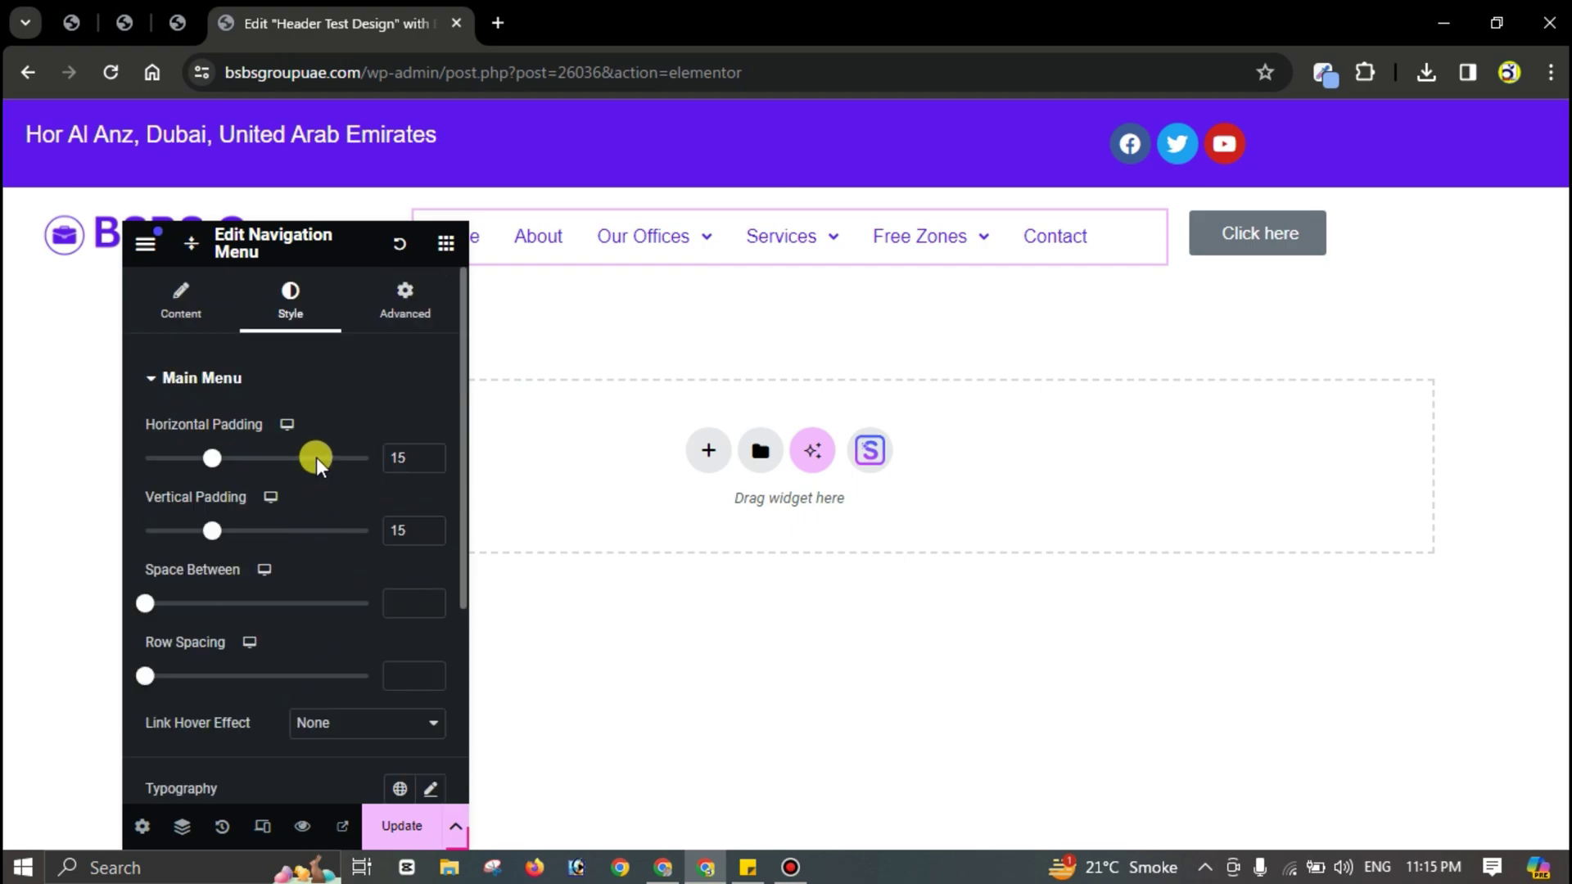
scroll(313, 469, down, 3)
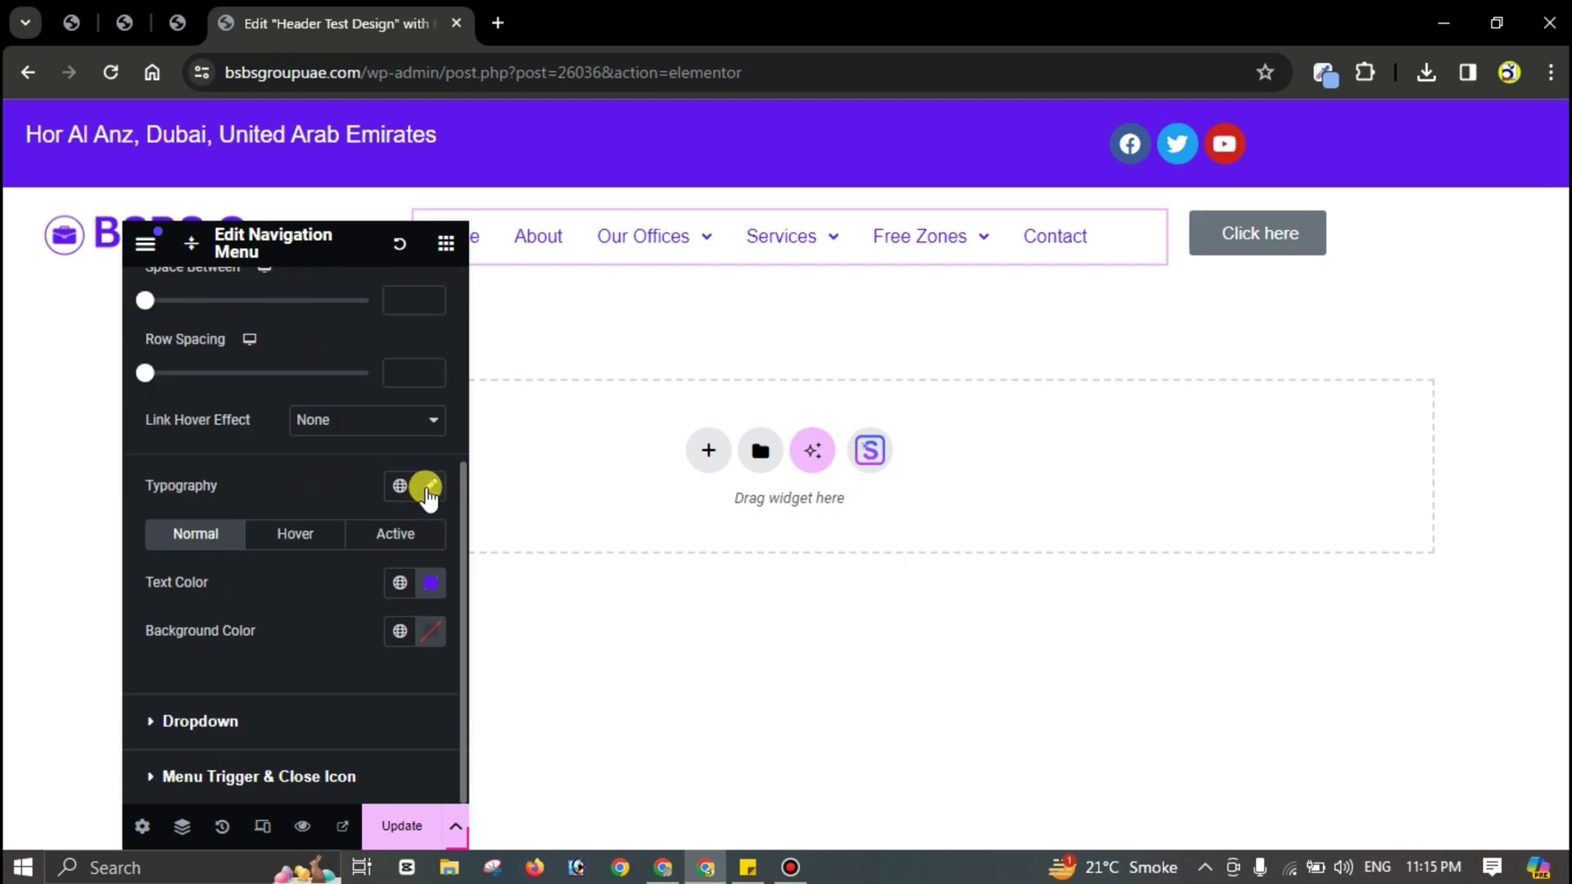
click(427, 486)
scroll(262, 493, down, 4)
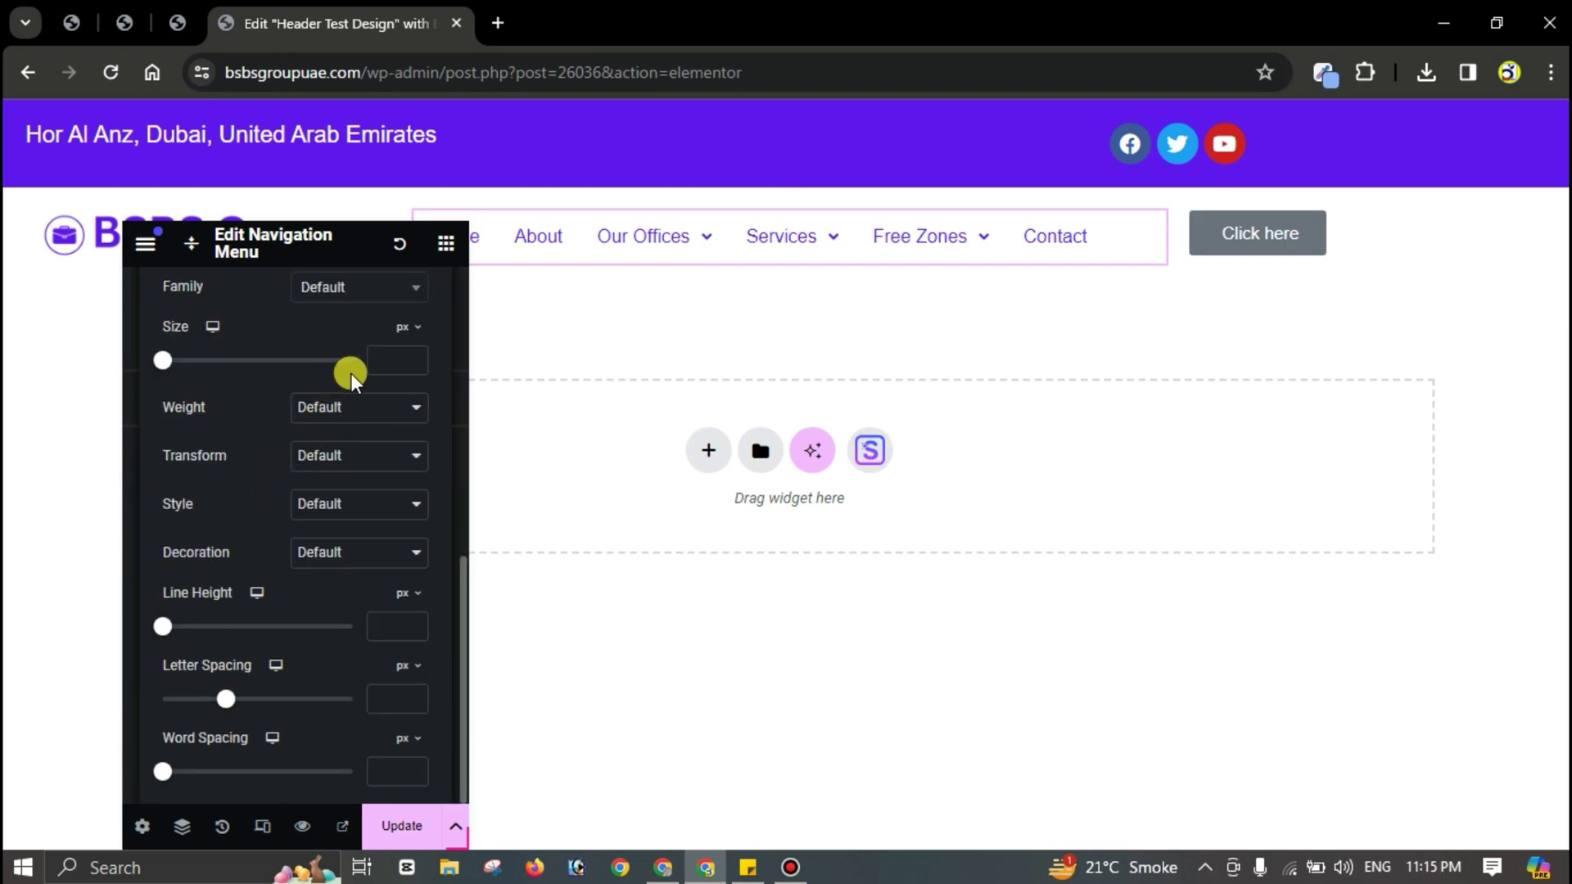
click(354, 408)
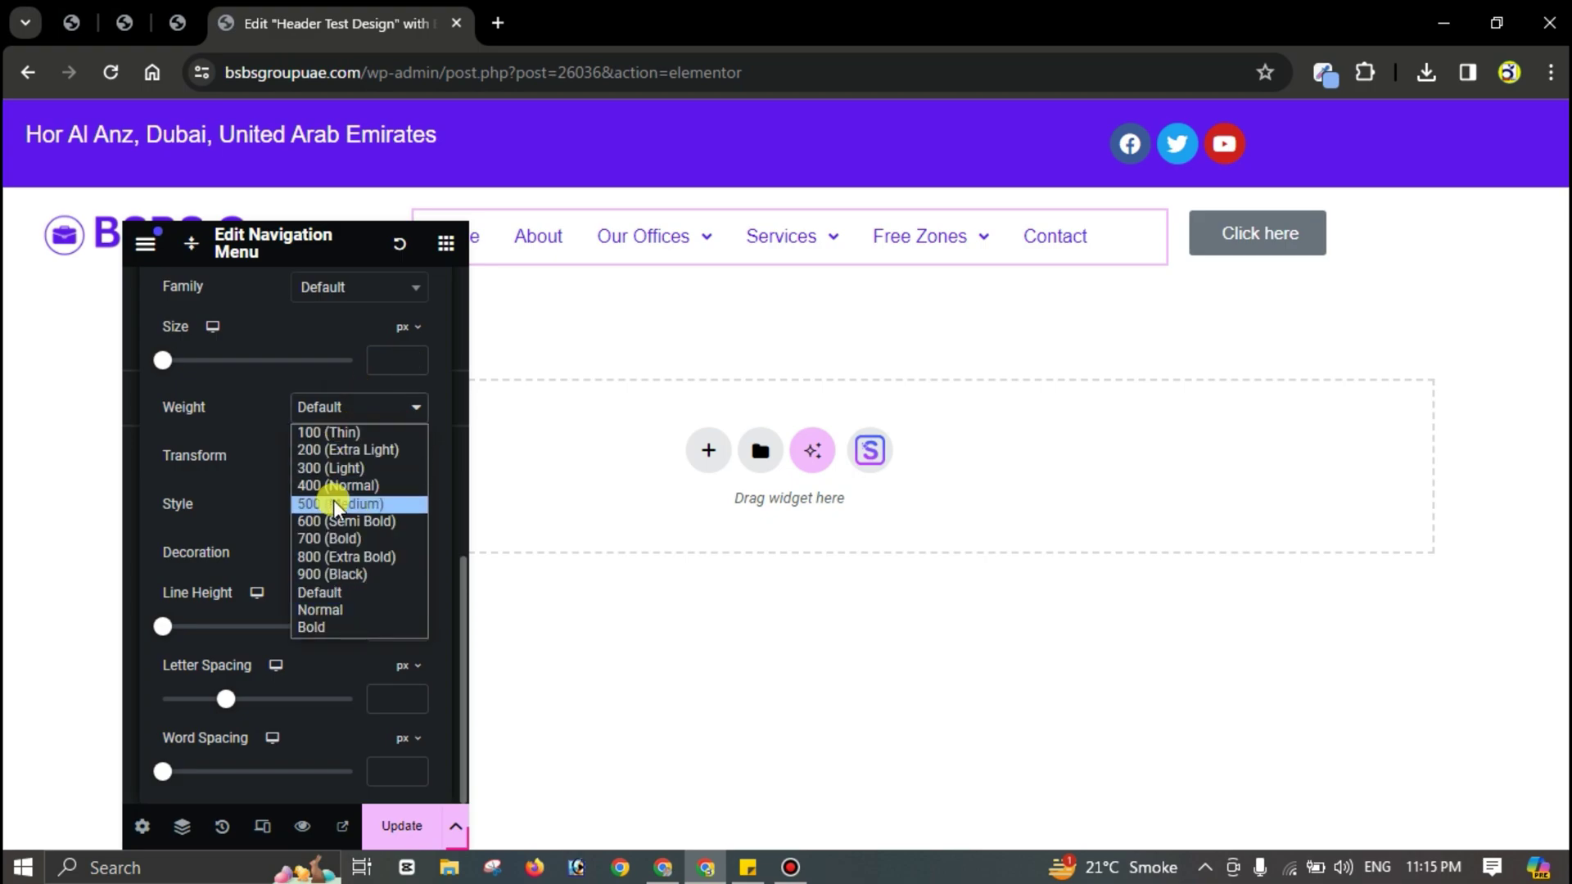
click(332, 520)
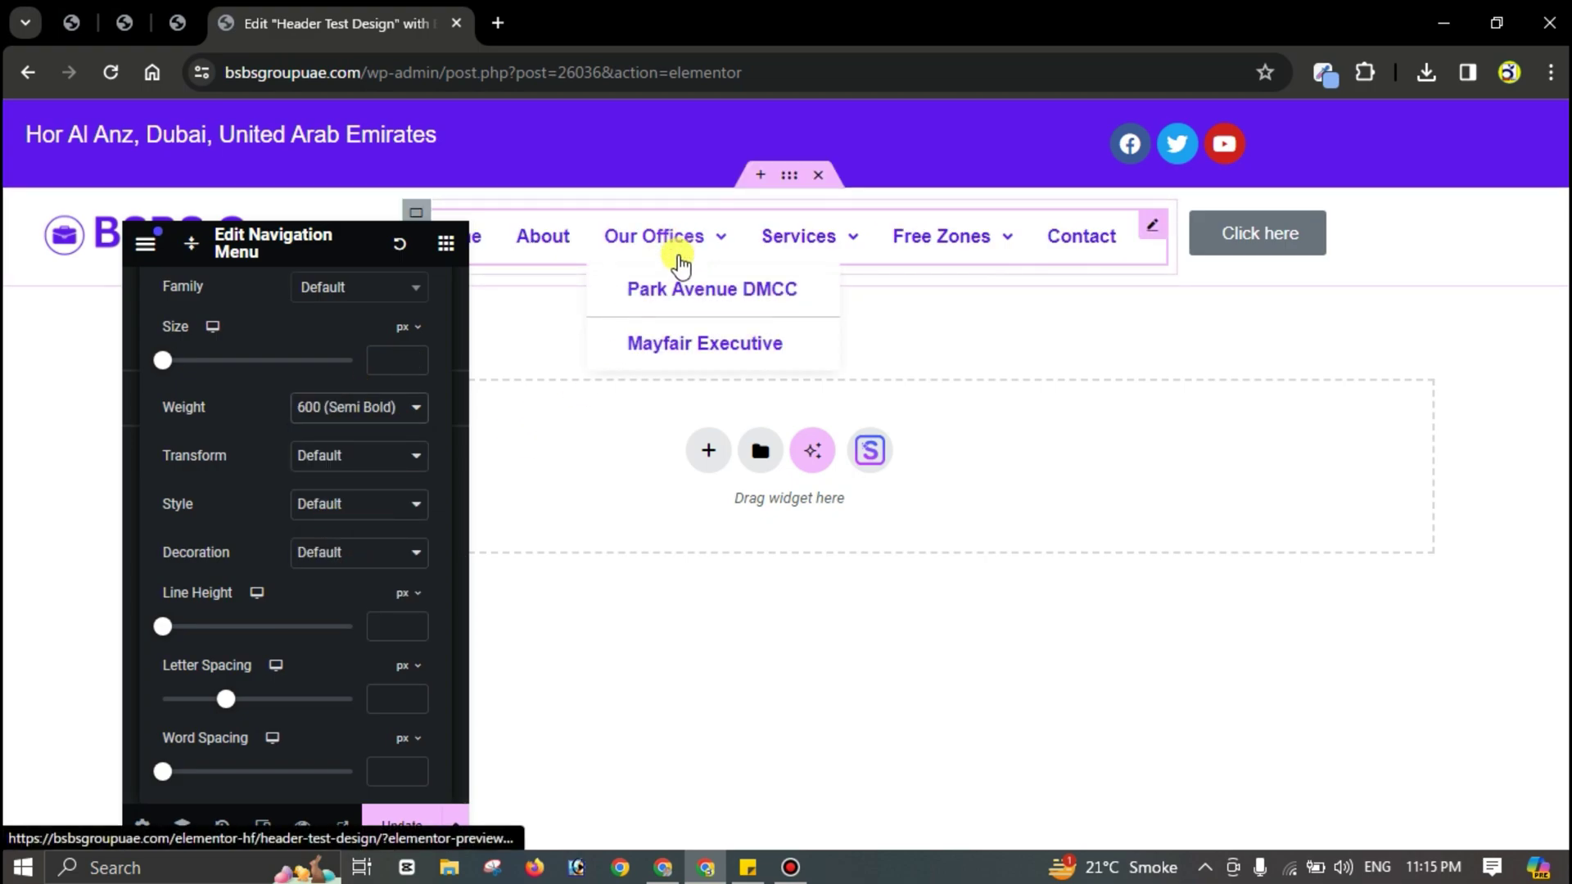
scroll(302, 347, up, 3)
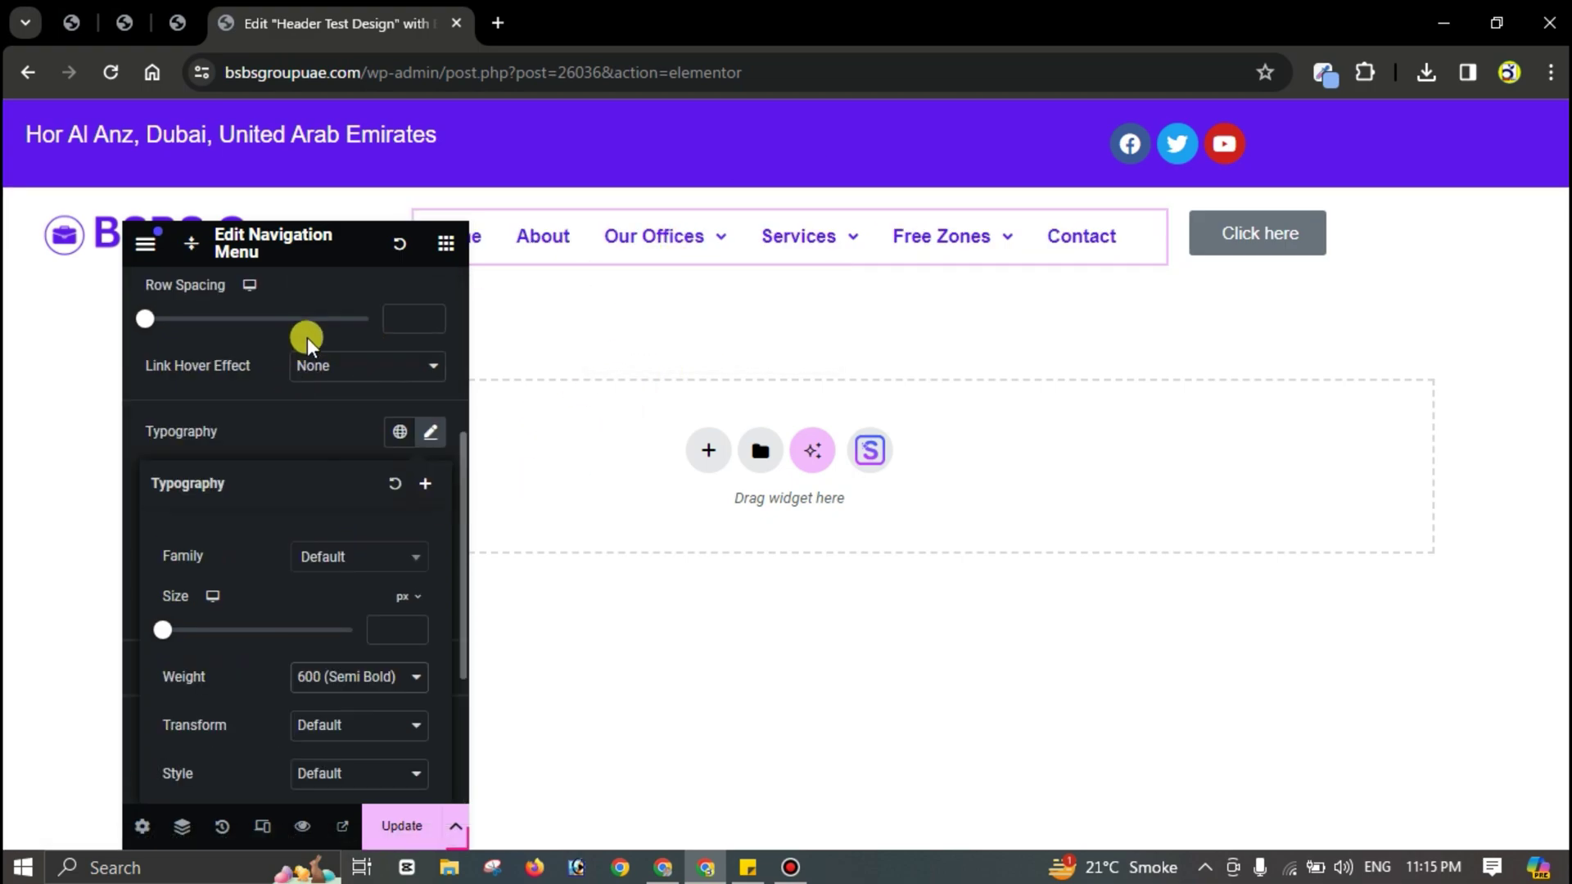
click(285, 422)
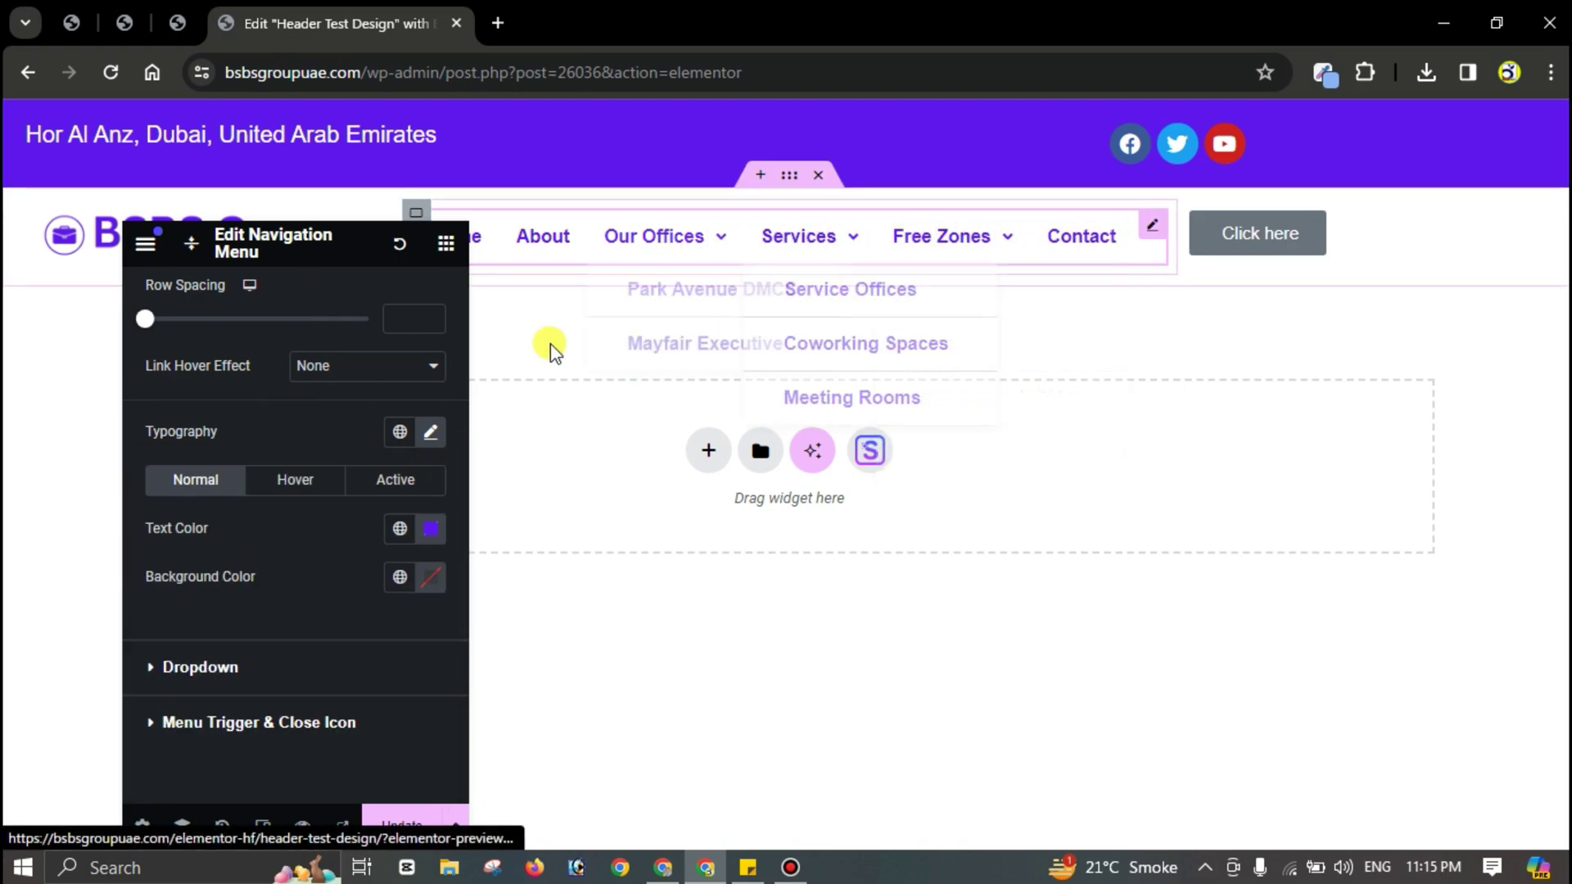
click(301, 483)
scroll(400, 591, up, 1)
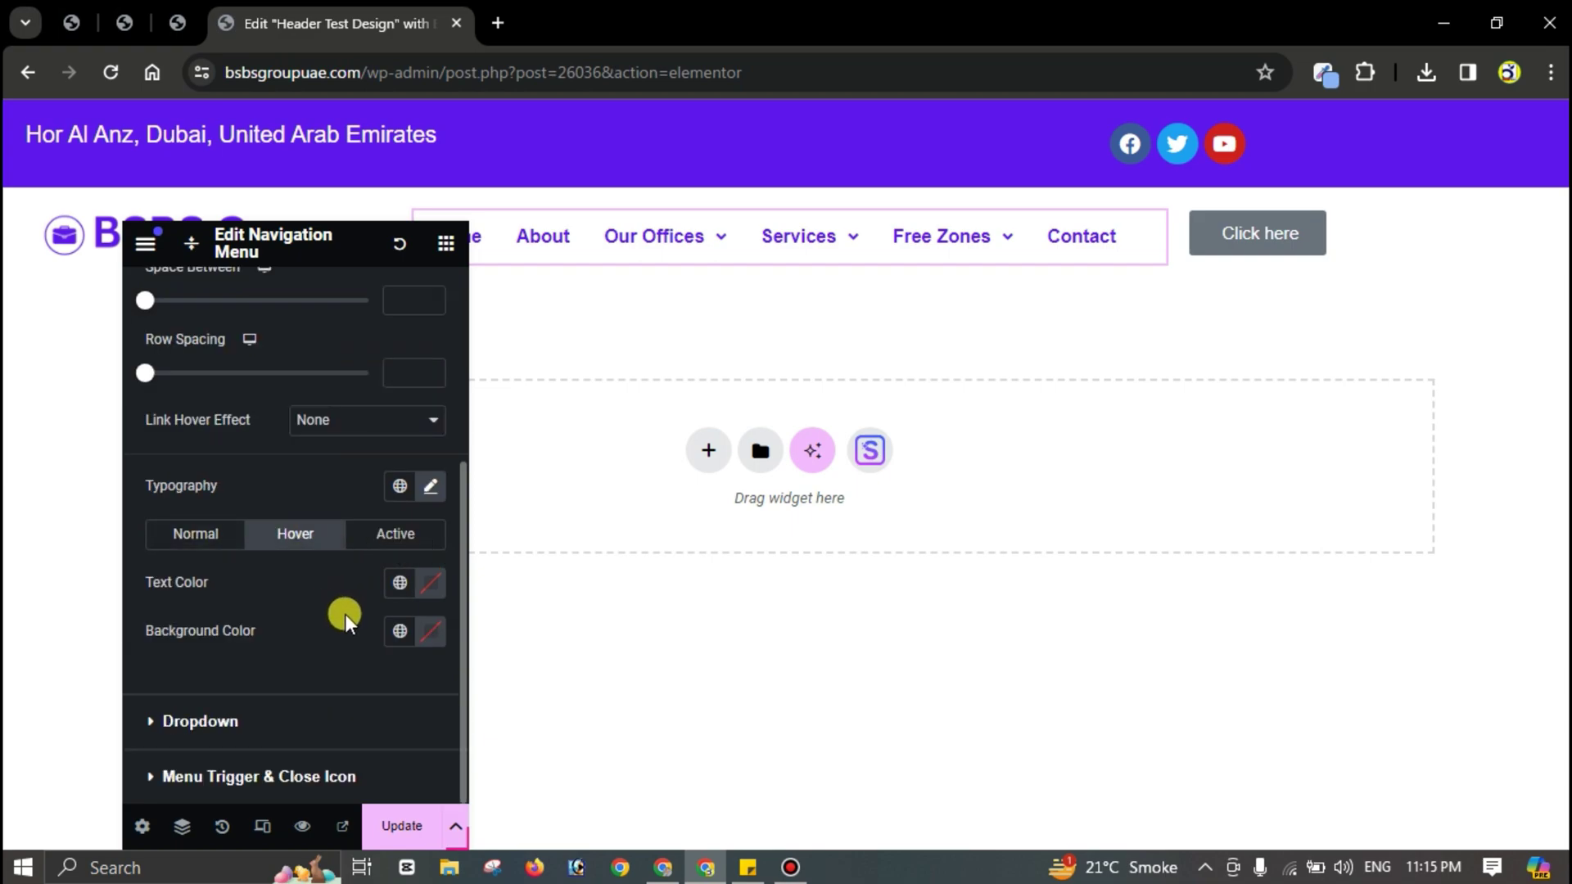
Step: Darken the menu hover text to near black and add an Underline effect with Drop Out animation
click(429, 583)
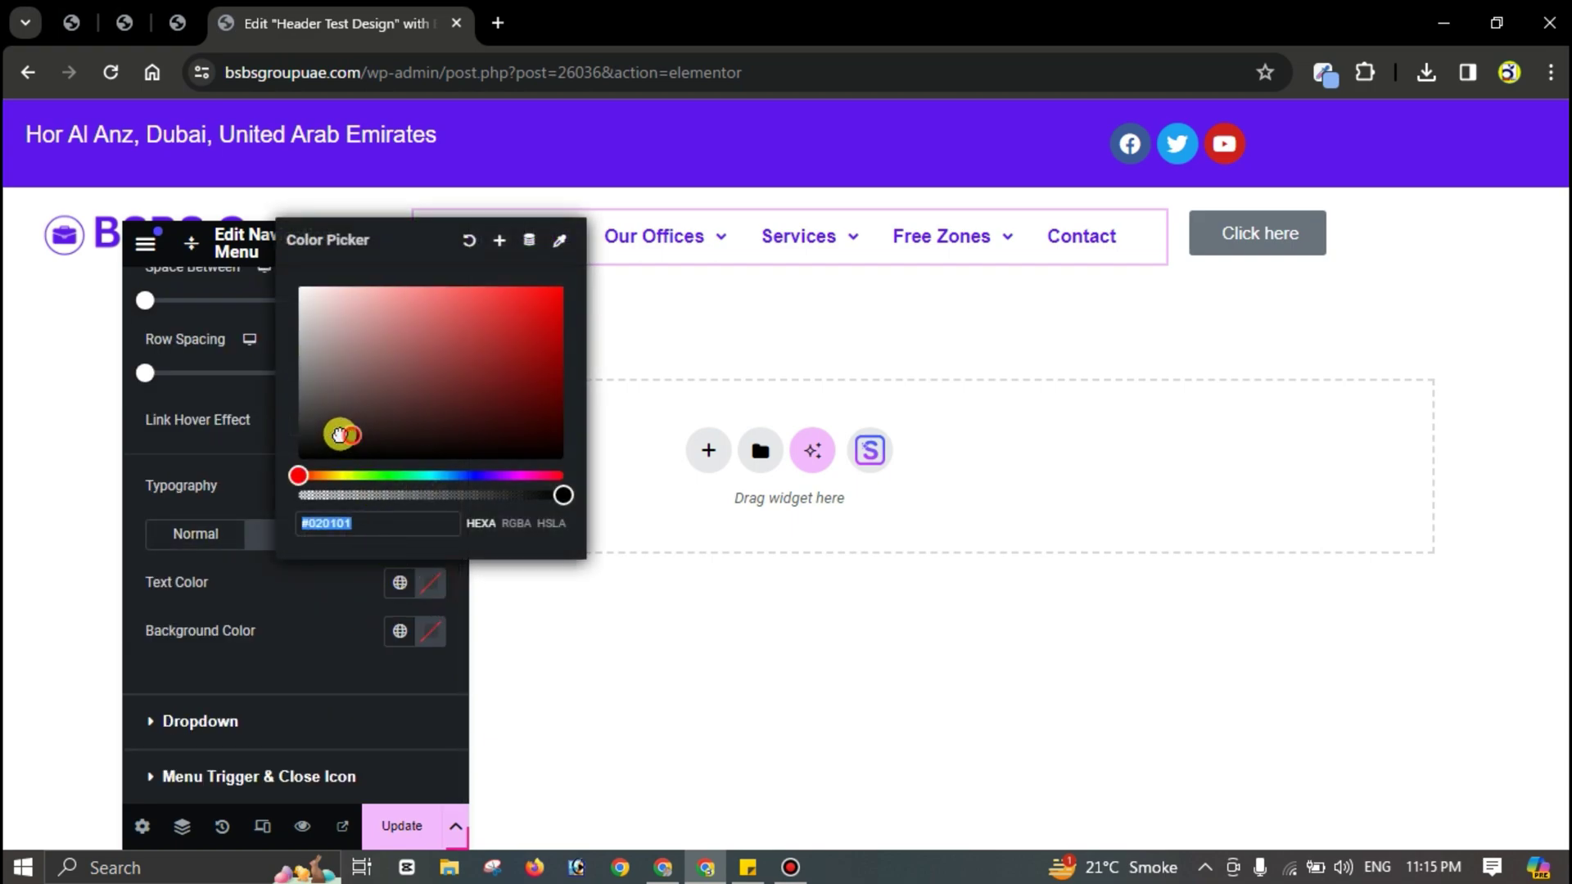
drag(341, 432, 278, 435)
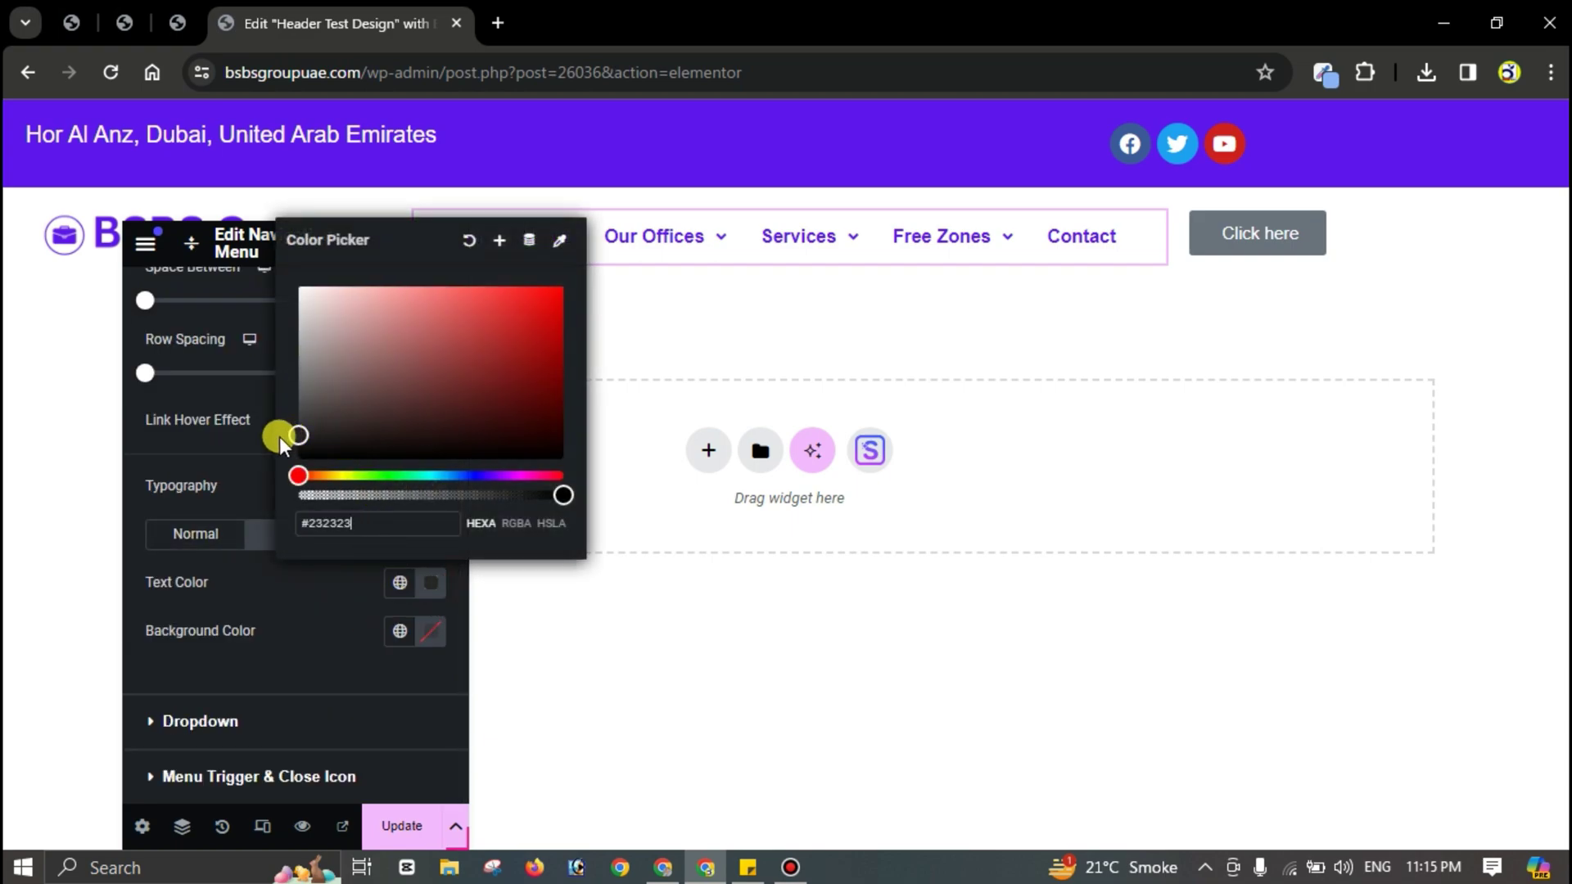
click(309, 601)
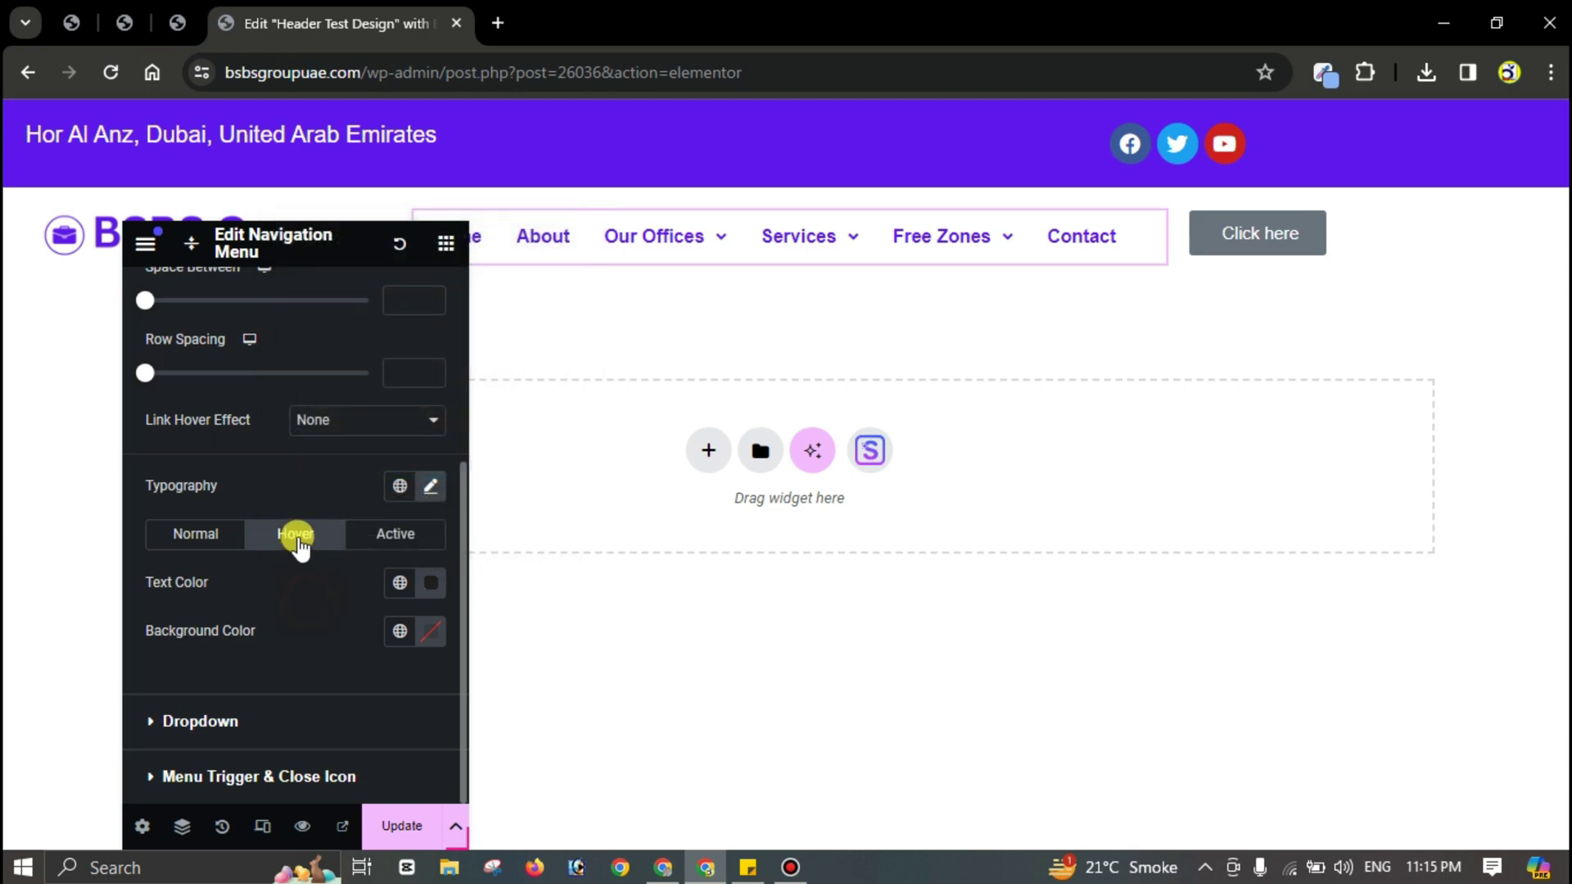
click(350, 423)
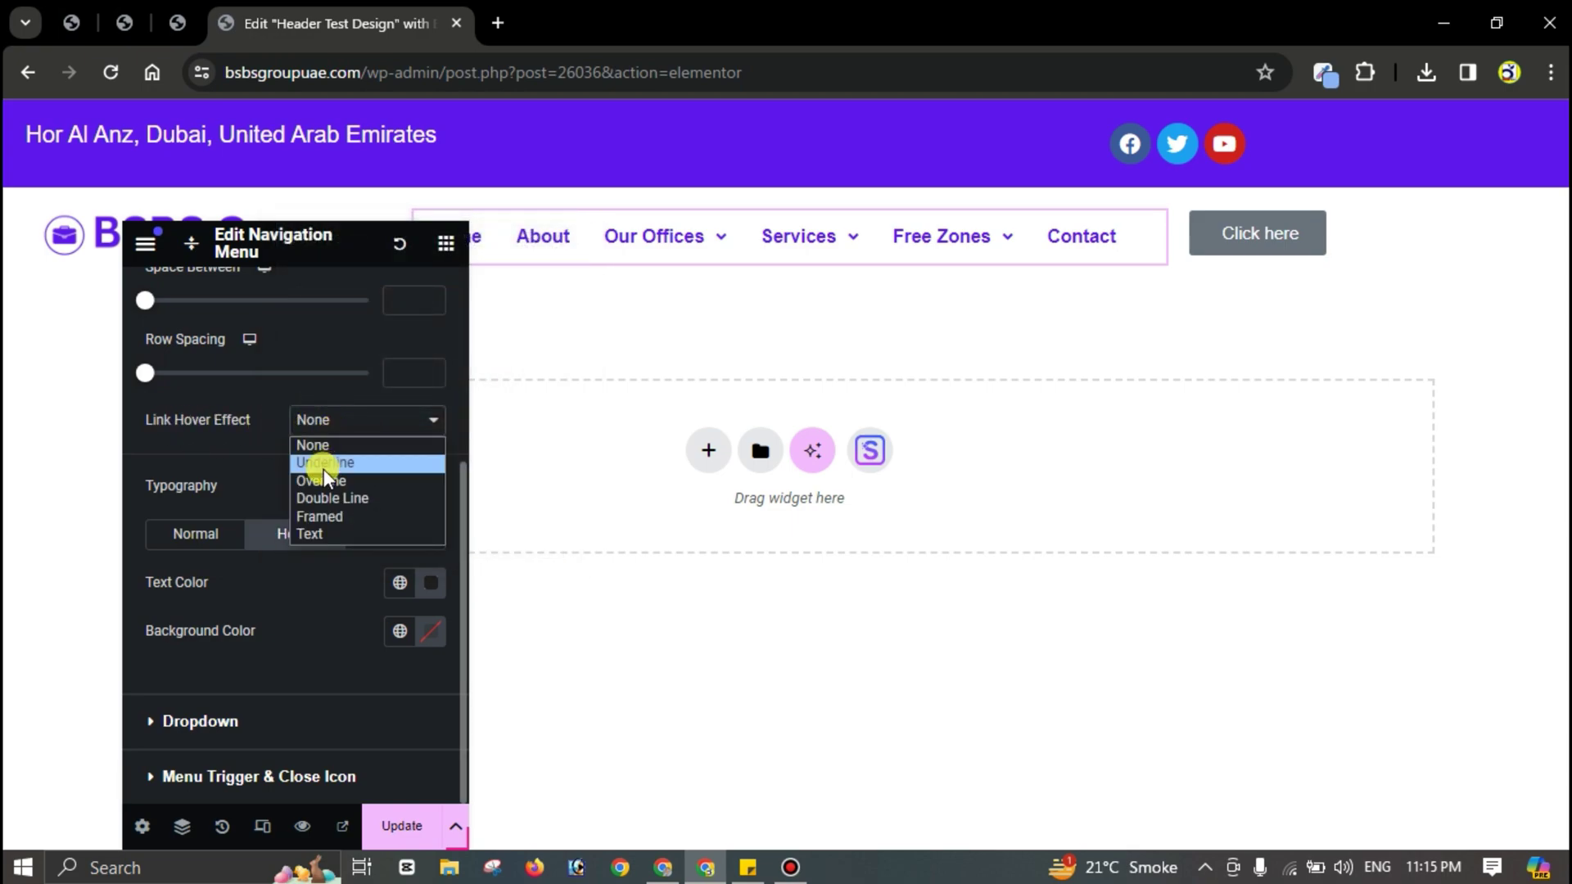
click(323, 464)
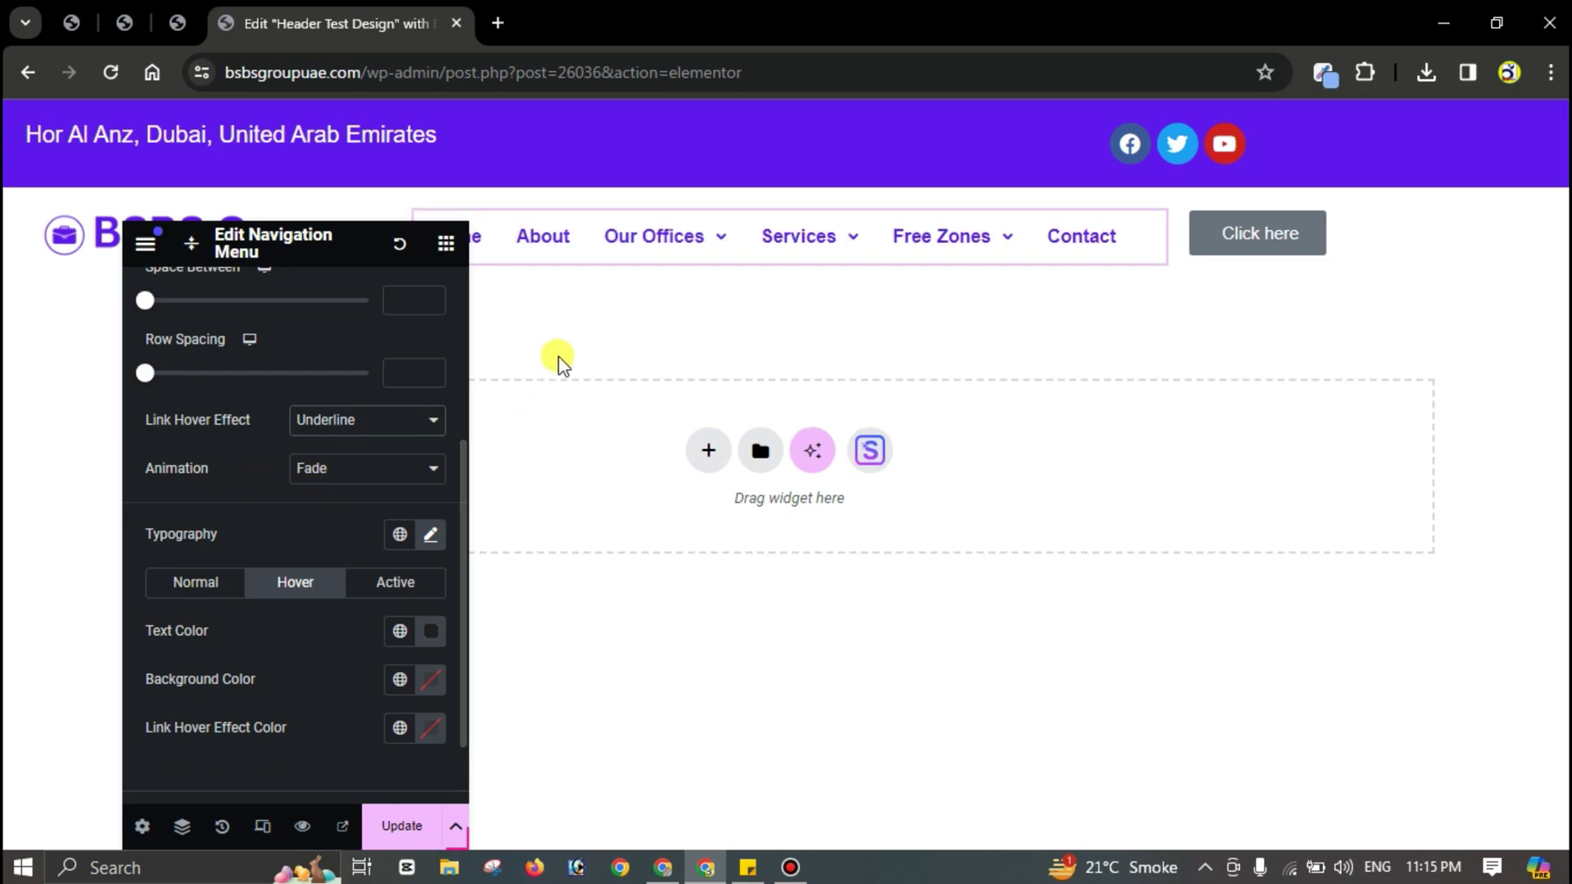
click(342, 469)
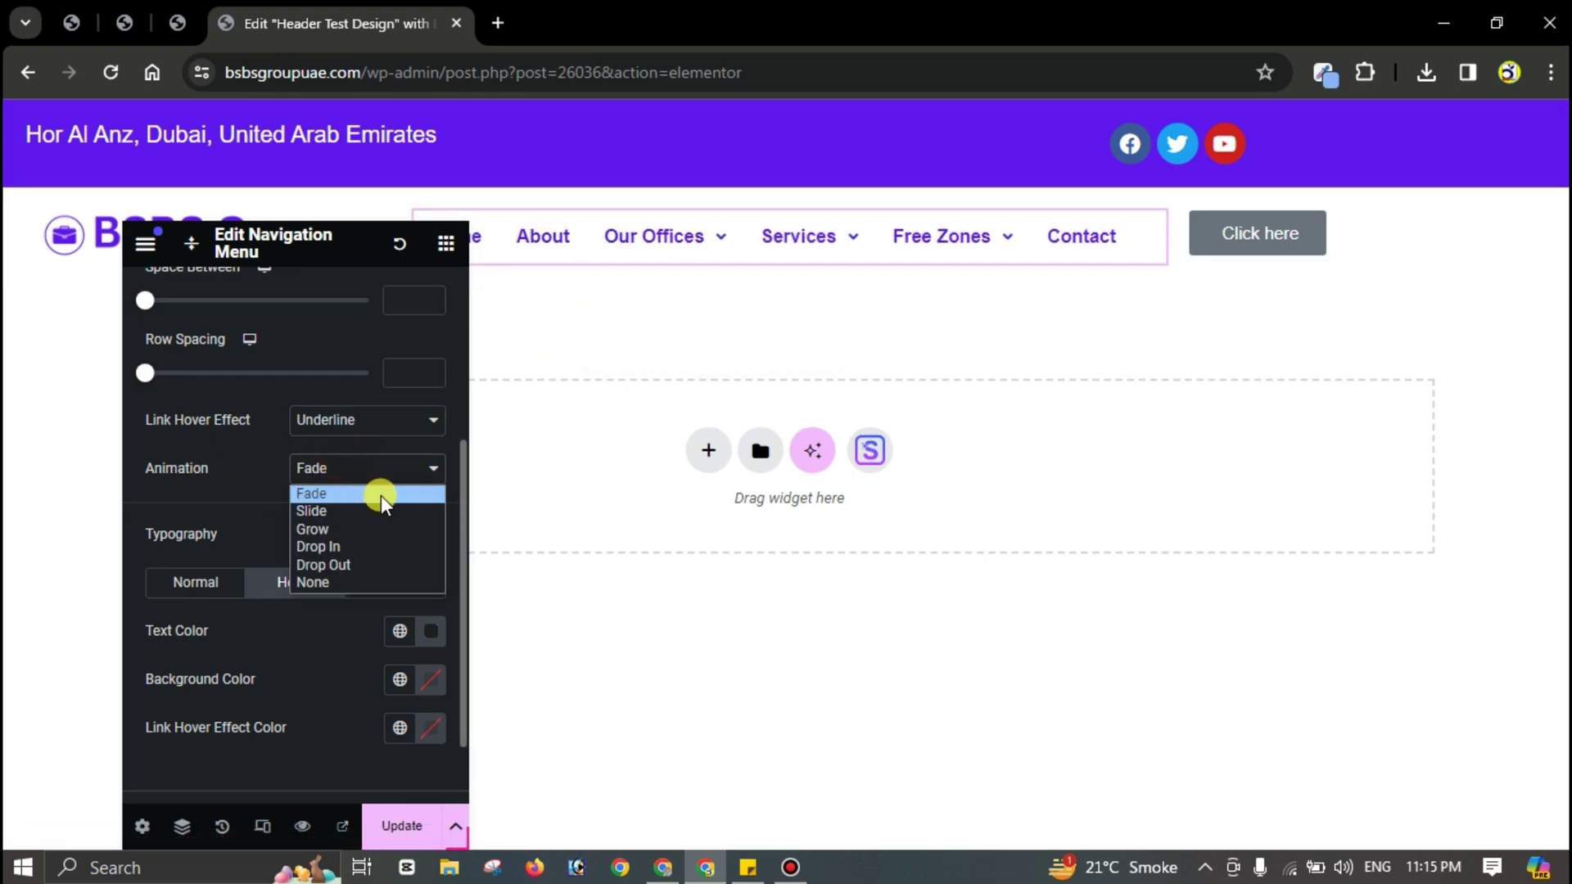
click(332, 564)
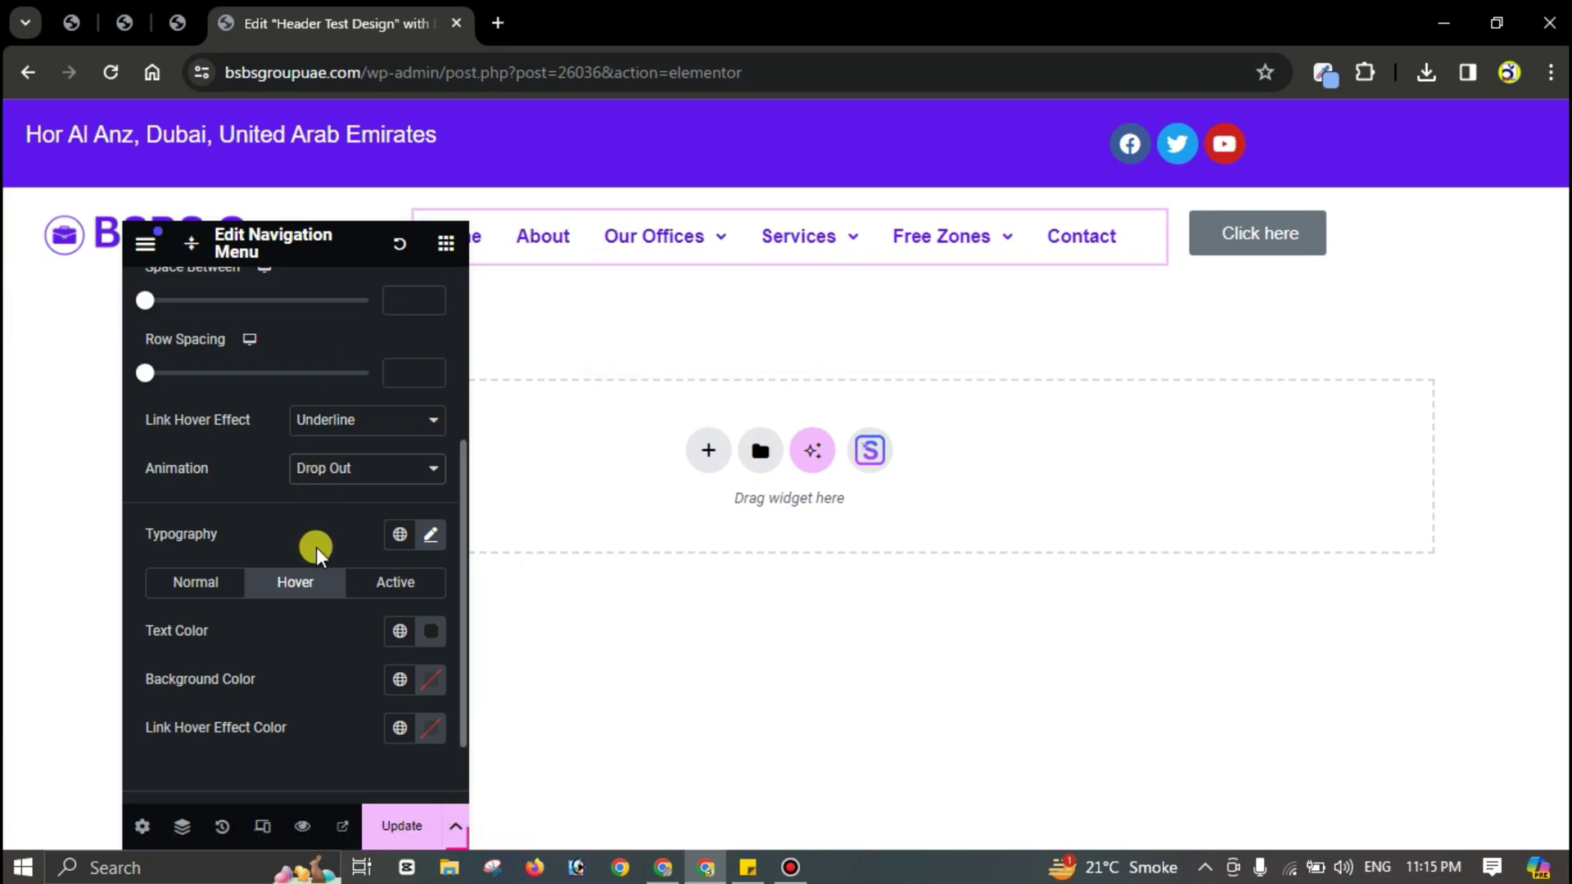
Step: Check the live BSBS Group site's menu for reference
scroll(316, 543, down, 1)
click(663, 867)
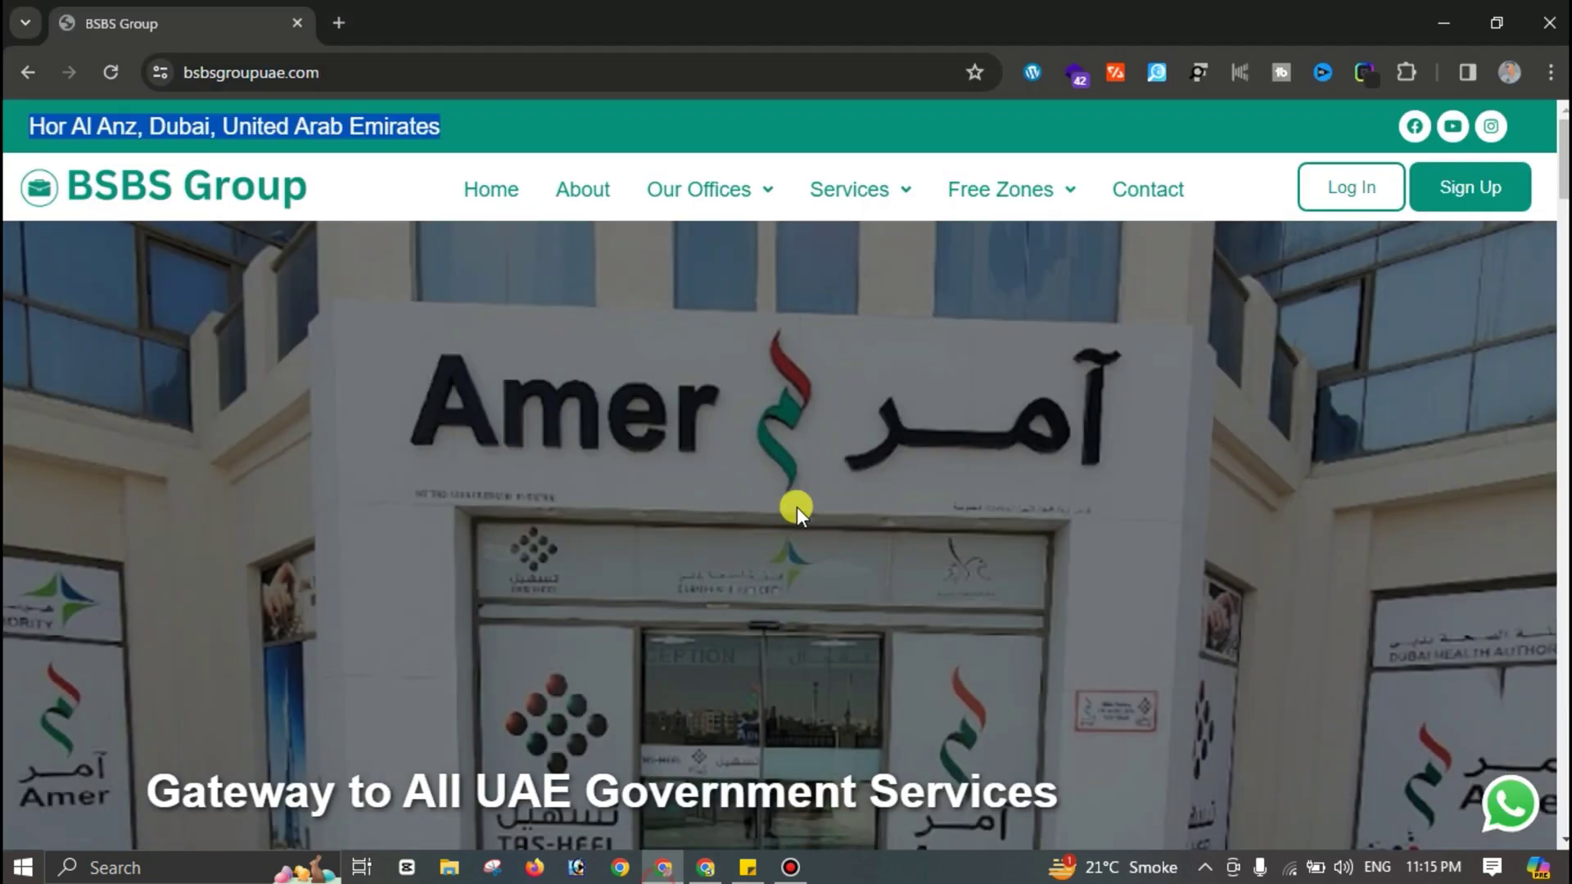
mouse_move(1042, 182)
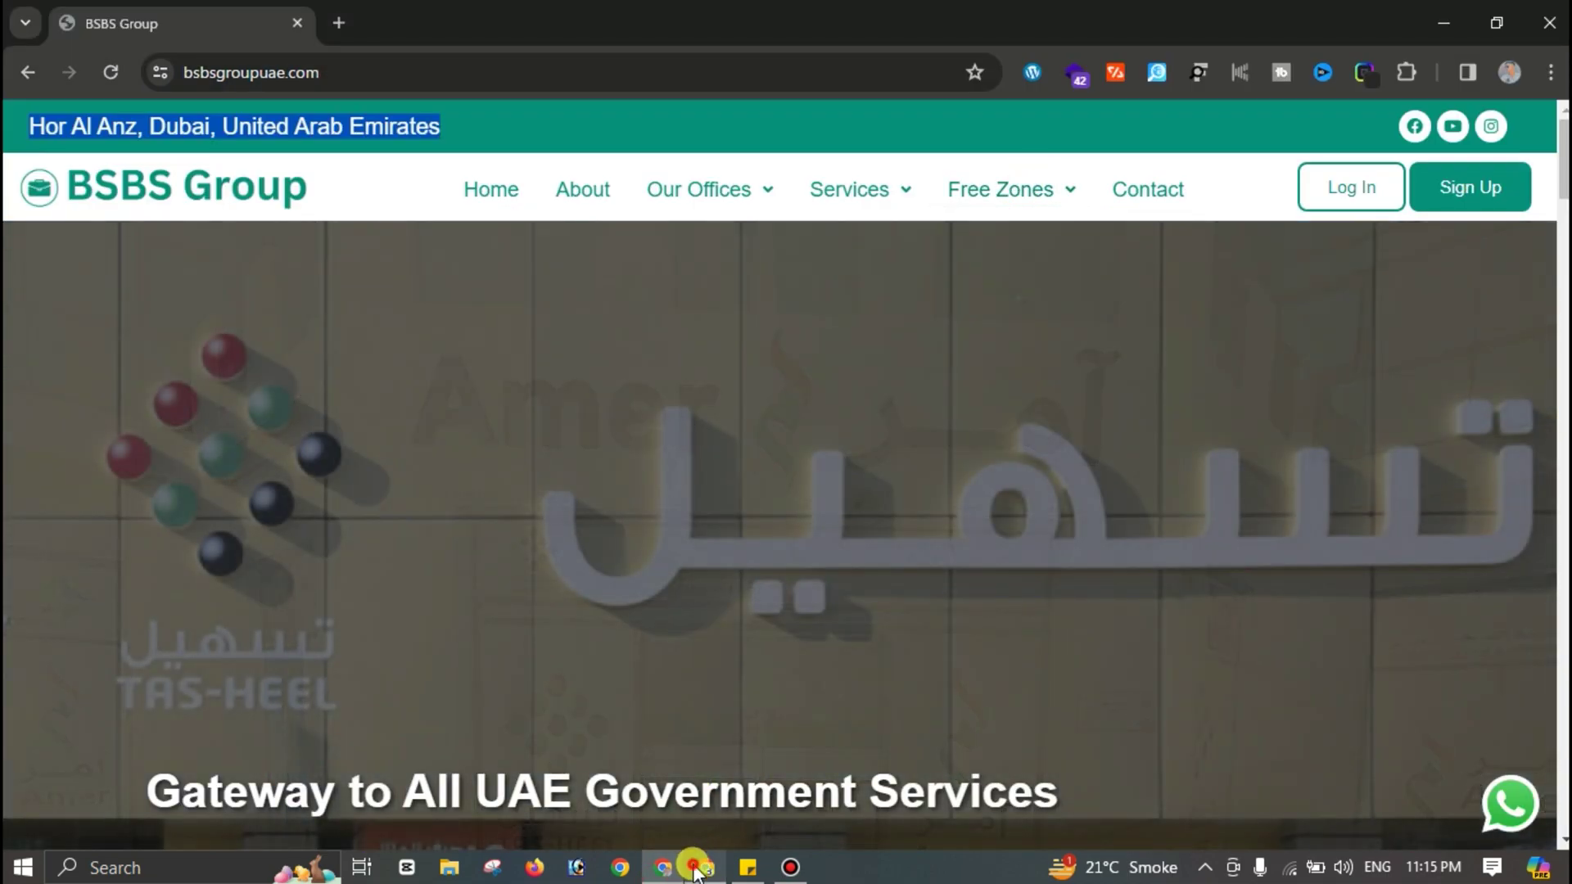
click(705, 866)
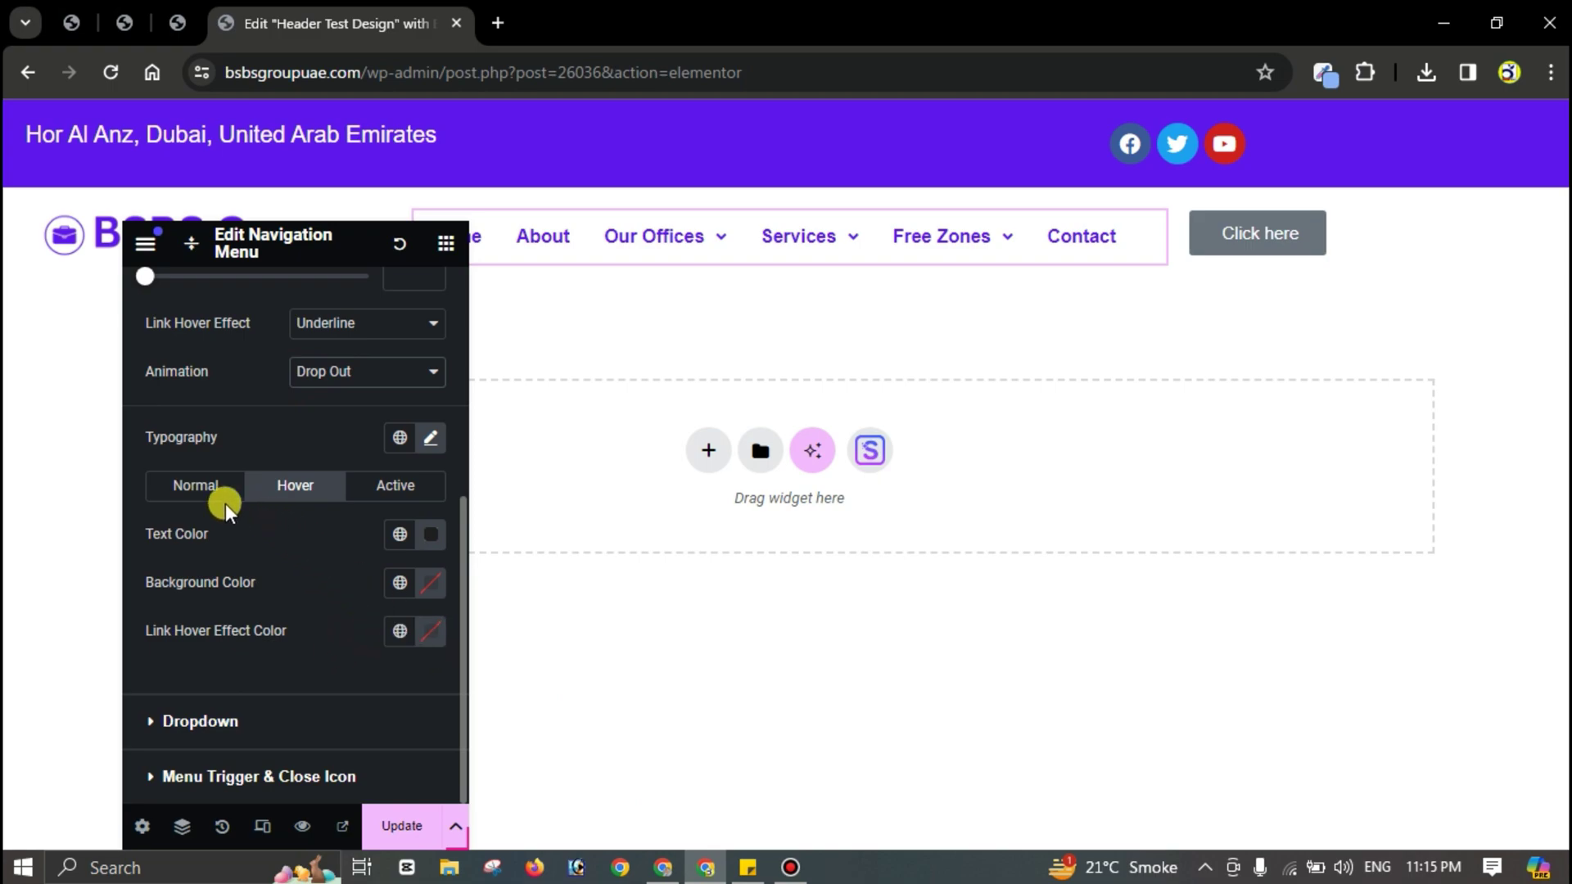
scroll(224, 503, up, 1)
Step: Set the Hover Link Hover Effect Color to purple and collapse Main Menu
click(244, 528)
click(288, 533)
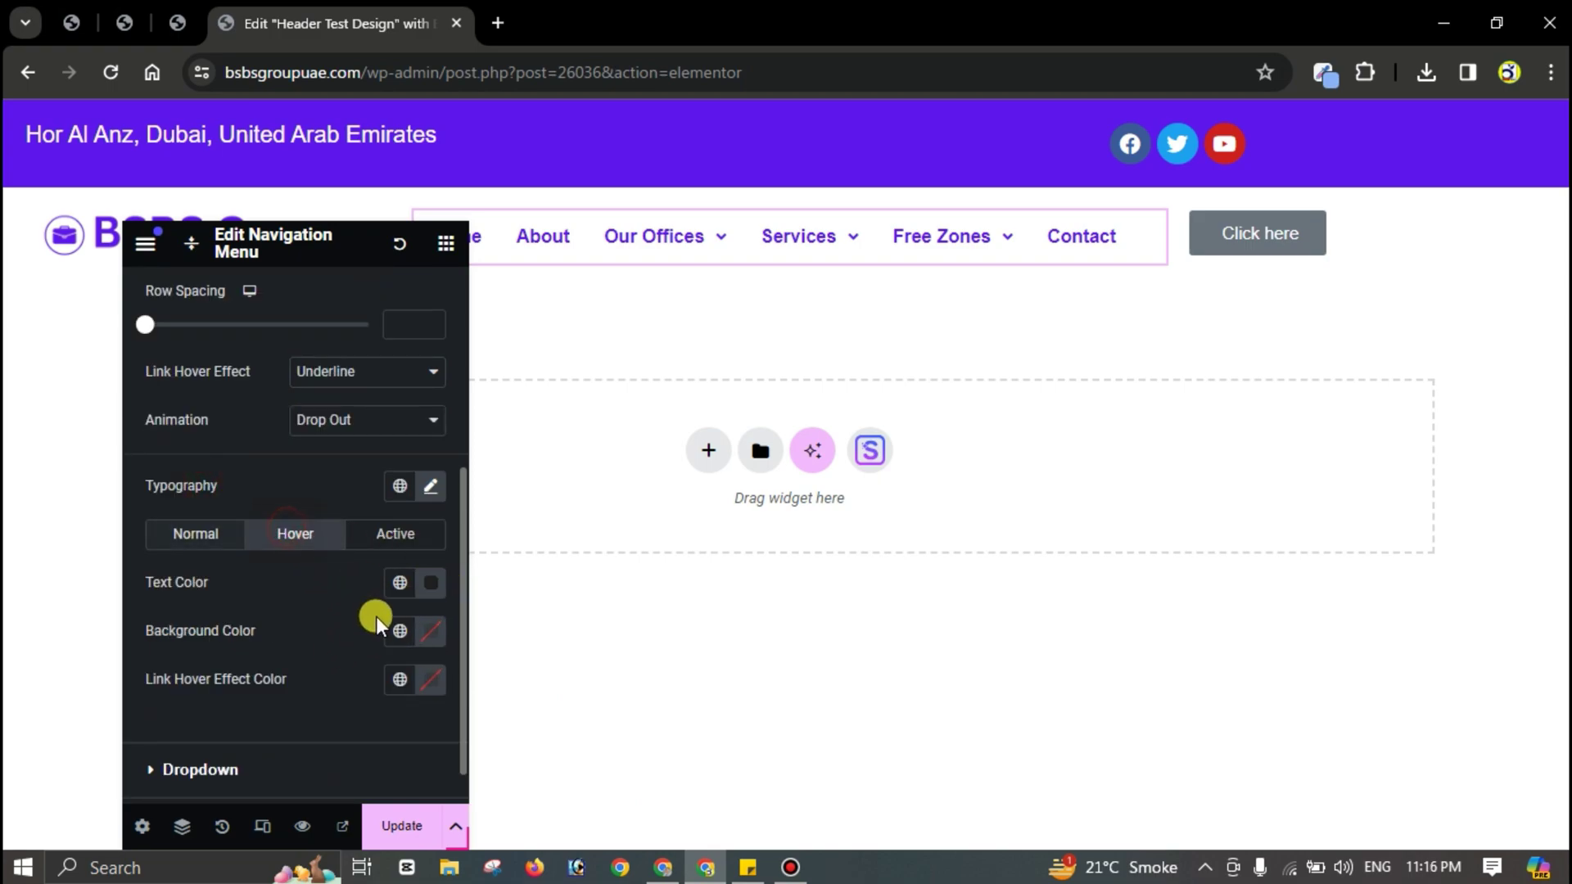
click(434, 684)
click(321, 689)
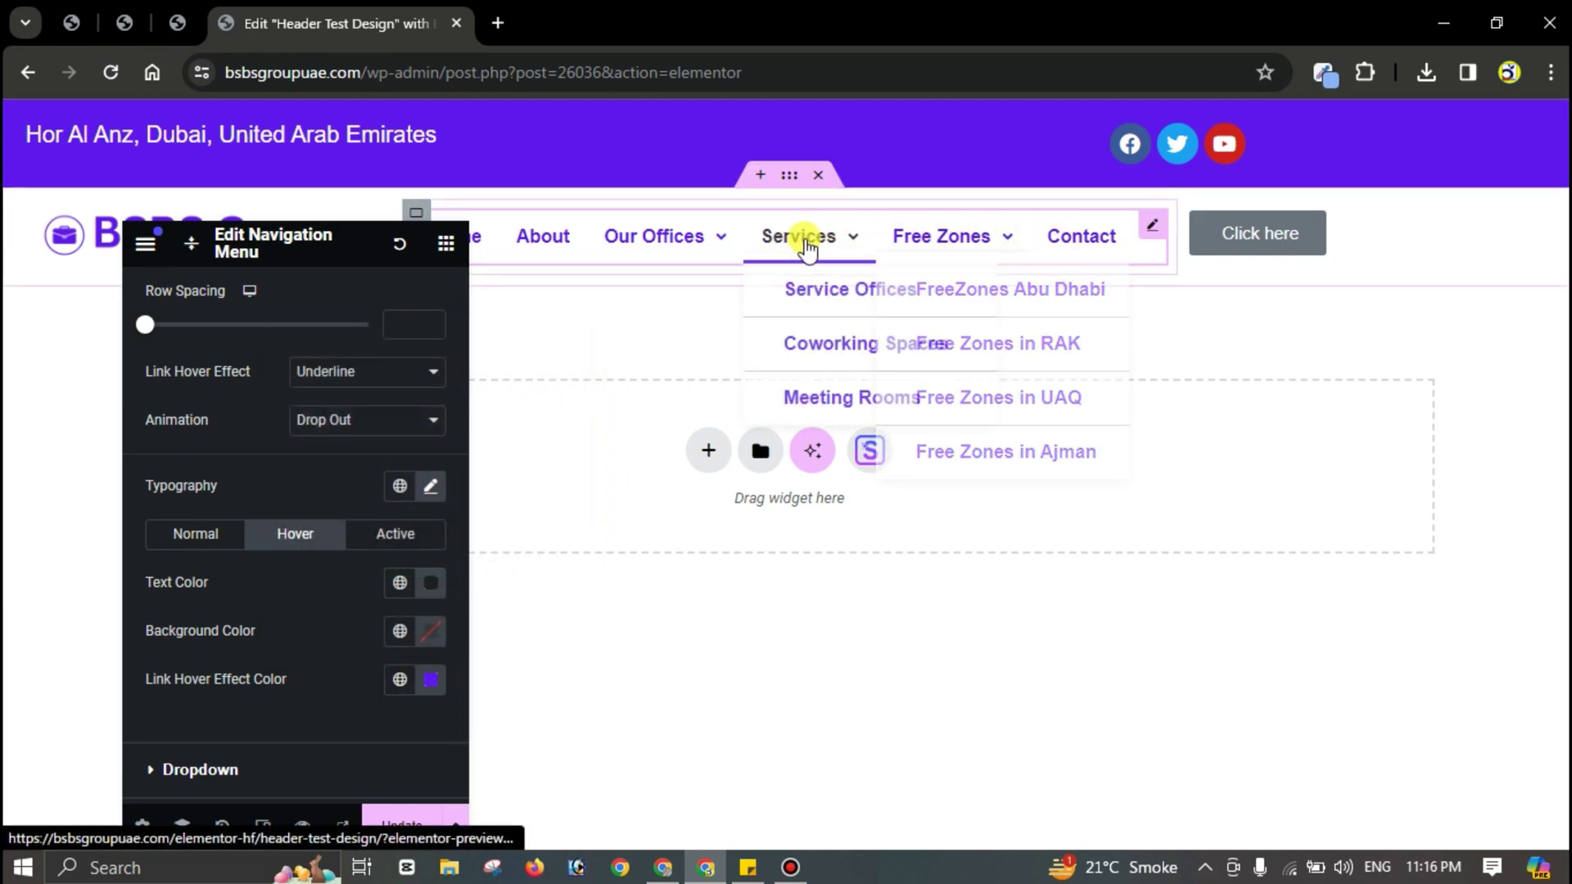
scroll(172, 396, up, 3)
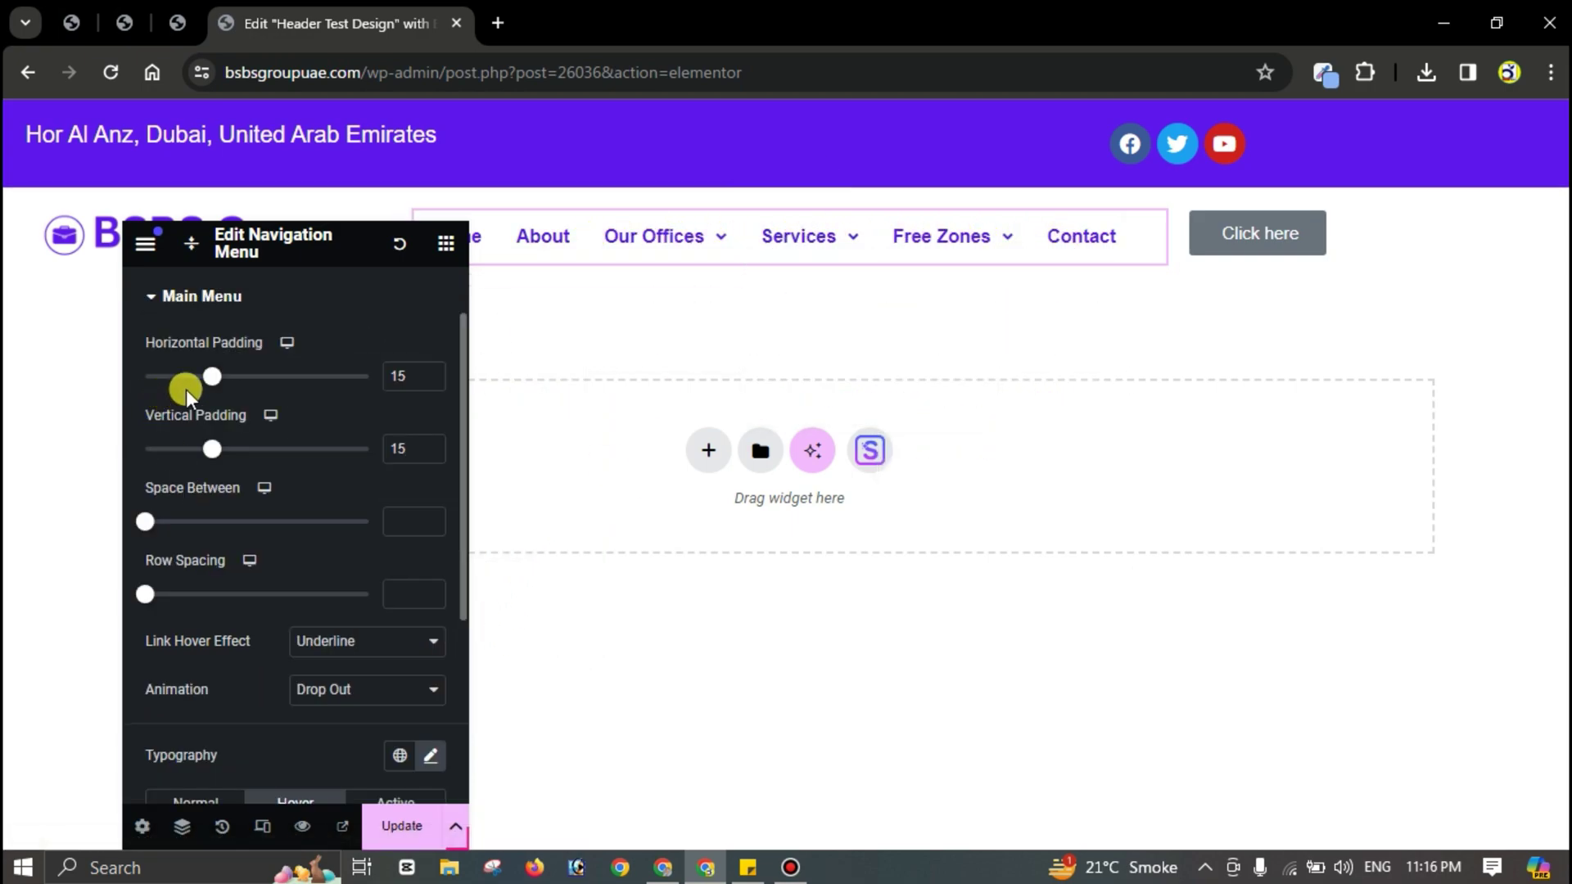
click(160, 297)
Step: Move the settings panel, expand Dropdown styling and switch to its Hover state
drag(282, 246, 257, 198)
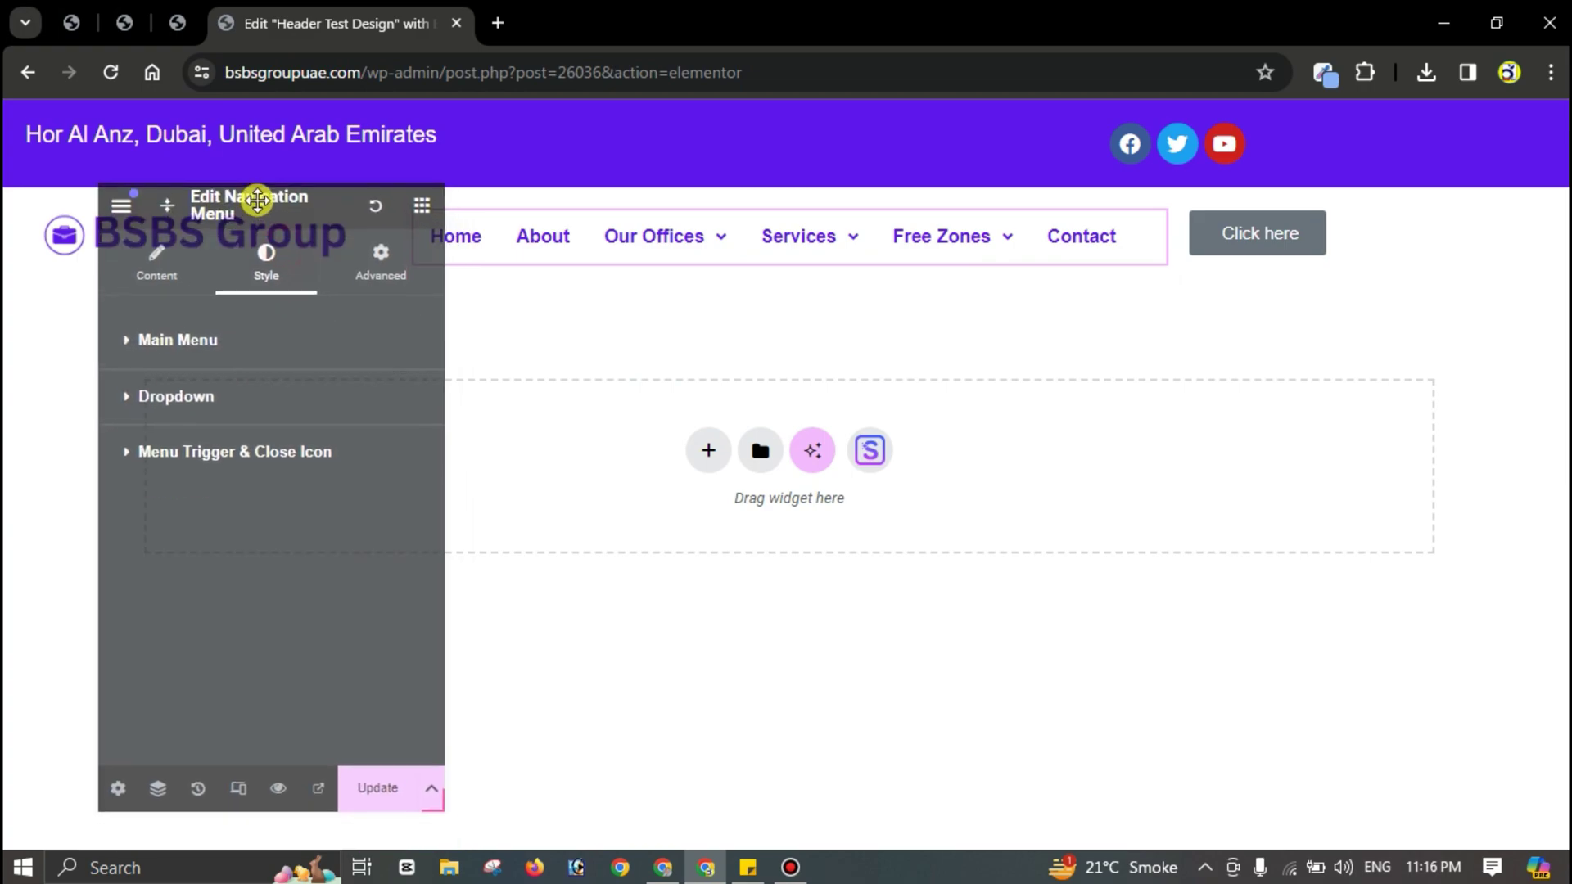
click(168, 388)
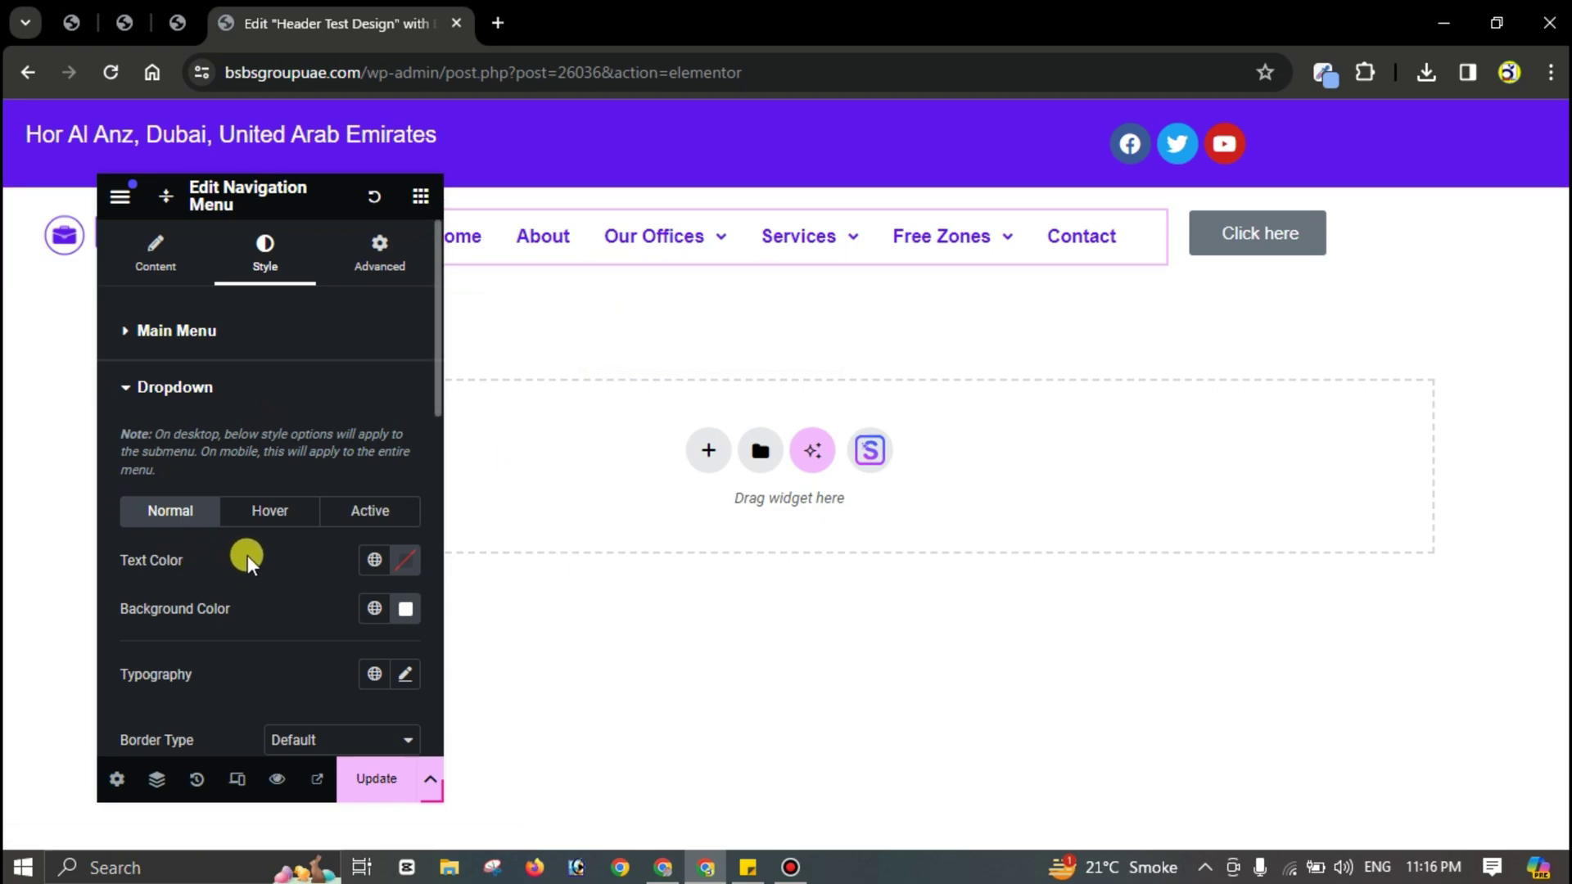
scroll(248, 557, down, 3)
scroll(268, 461, up, 3)
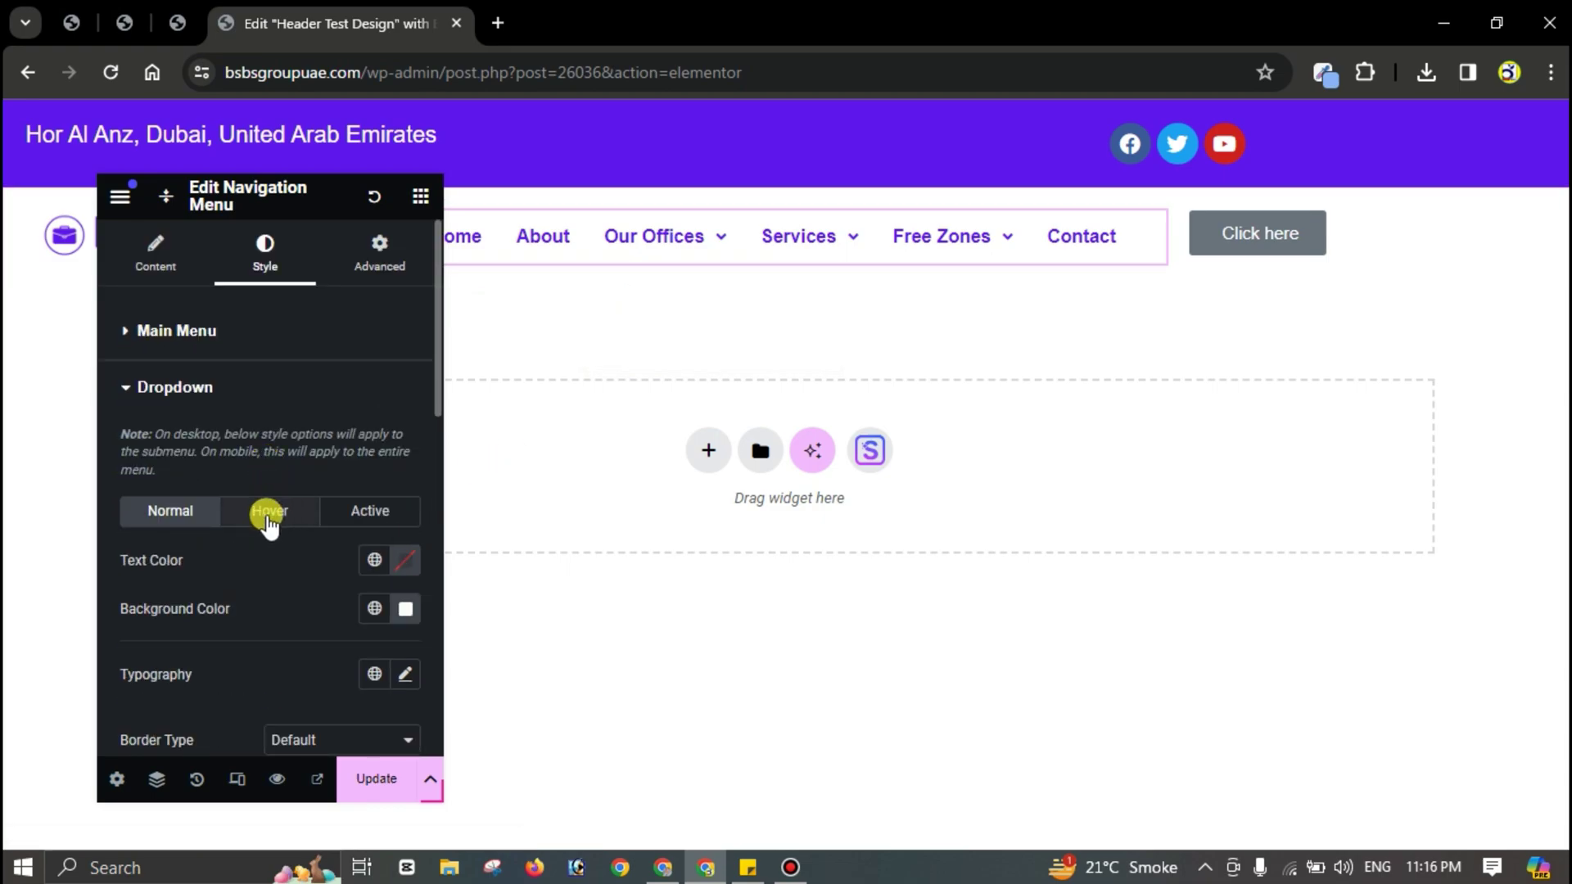
click(271, 513)
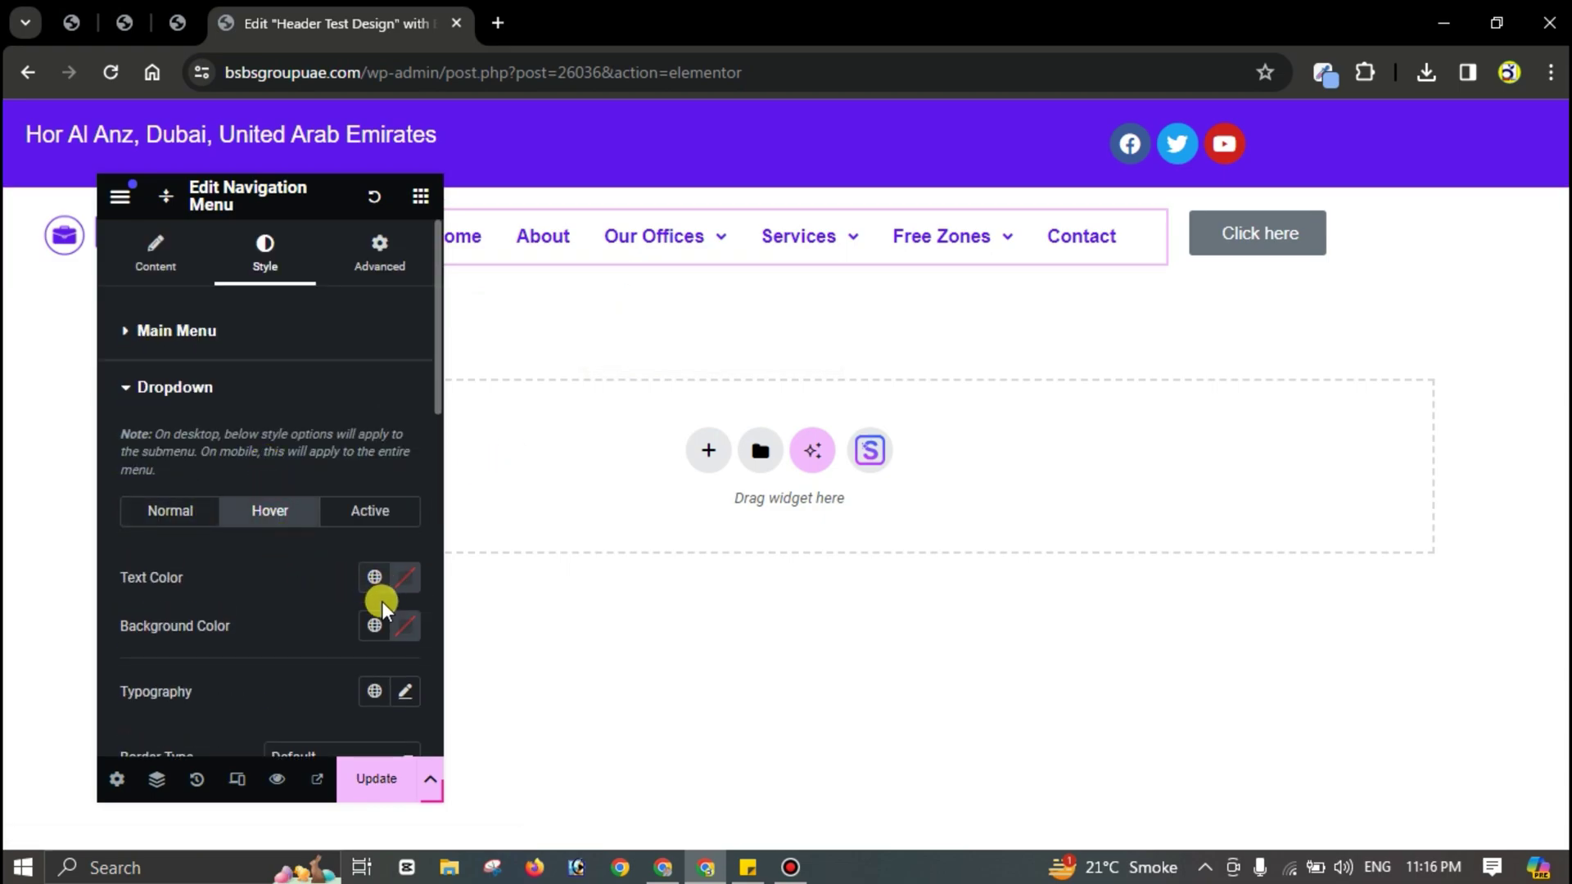
Step: Make dropdown items hover with a purple background and white #FFFFFF text
click(408, 627)
key(ctrl+v)
click(326, 631)
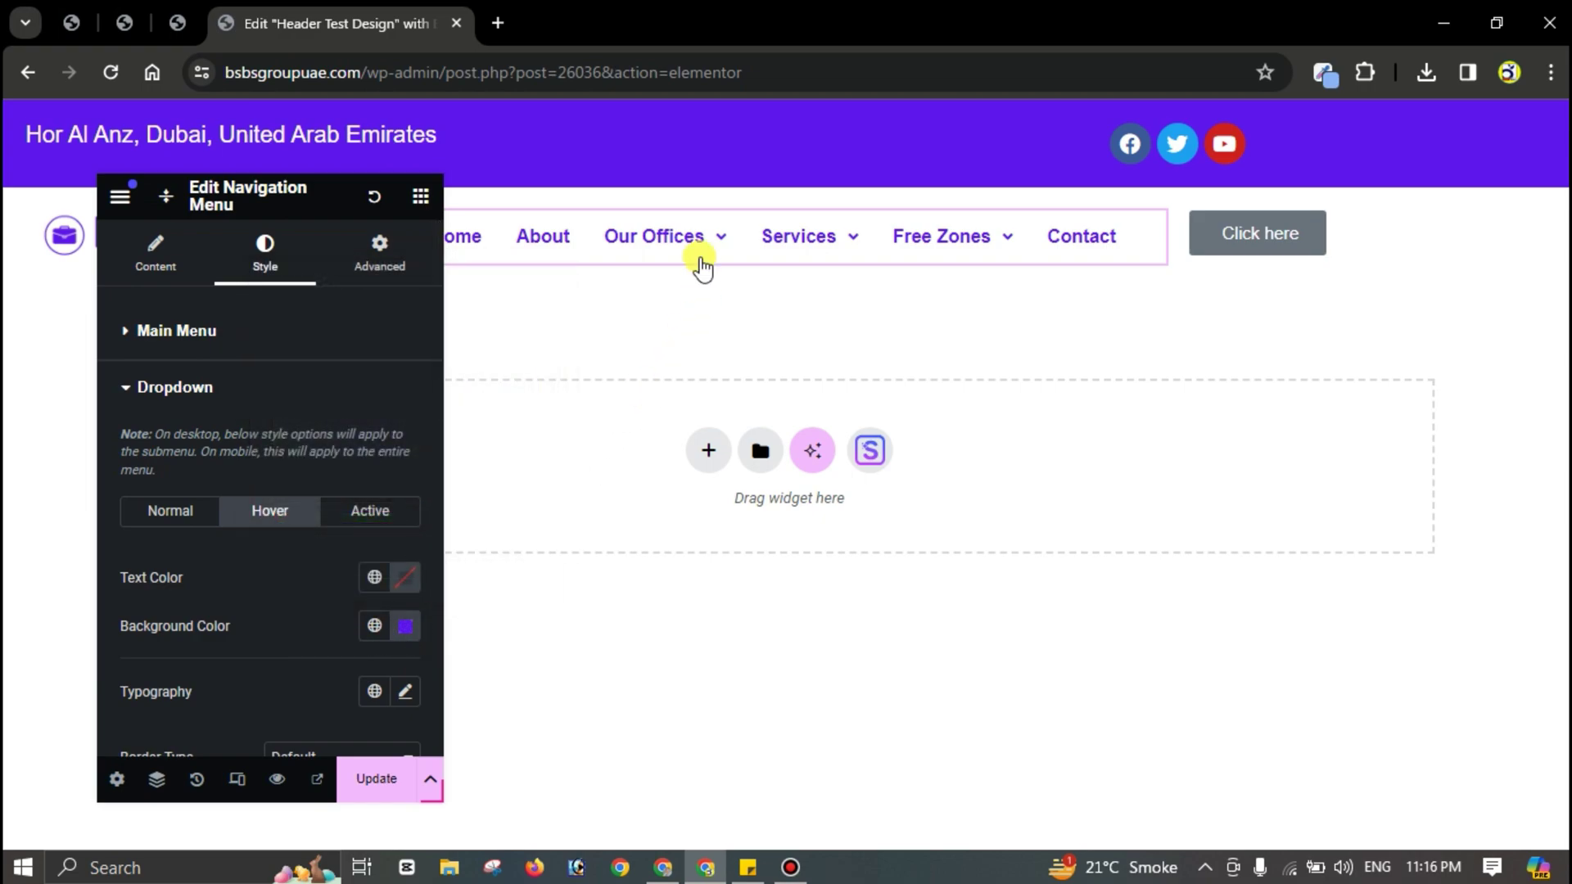
mouse_move(687, 301)
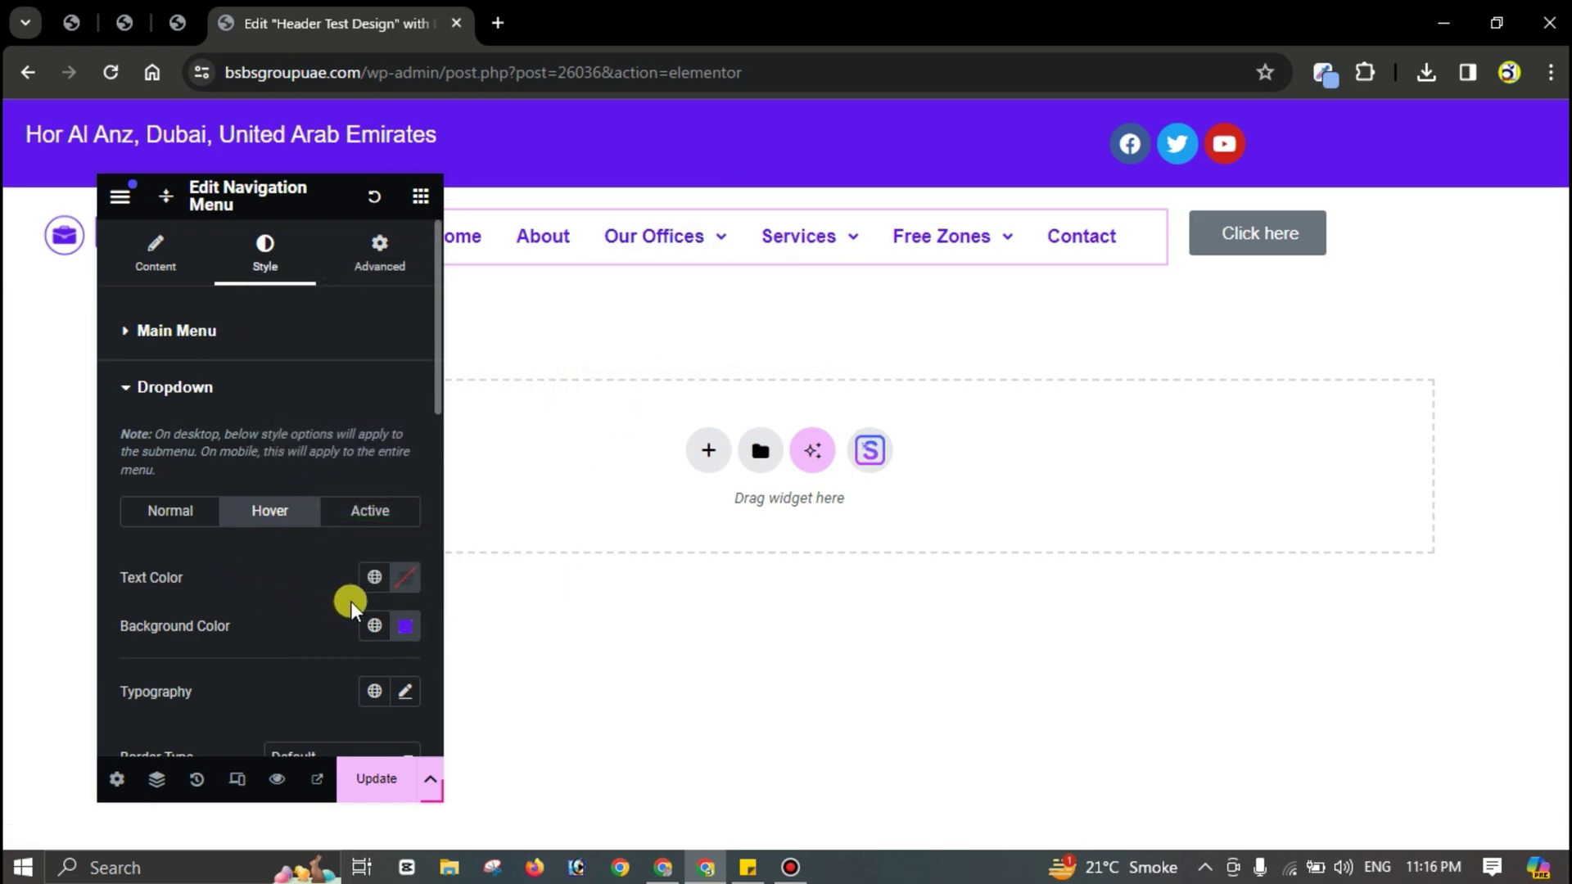
click(413, 578)
drag(334, 312, 262, 272)
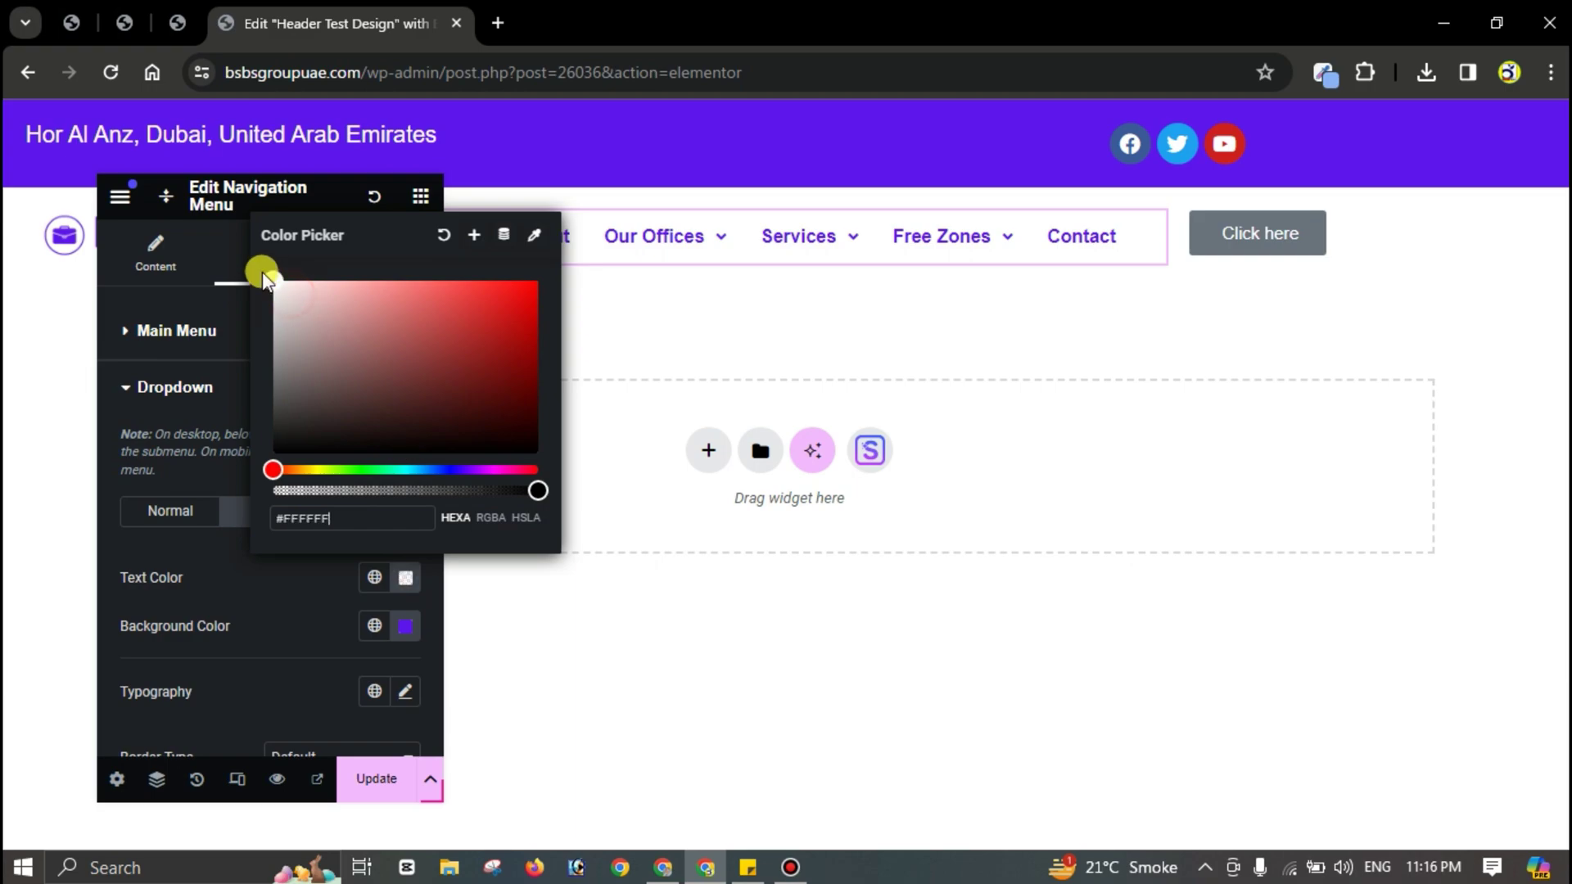
click(283, 581)
mouse_move(633, 258)
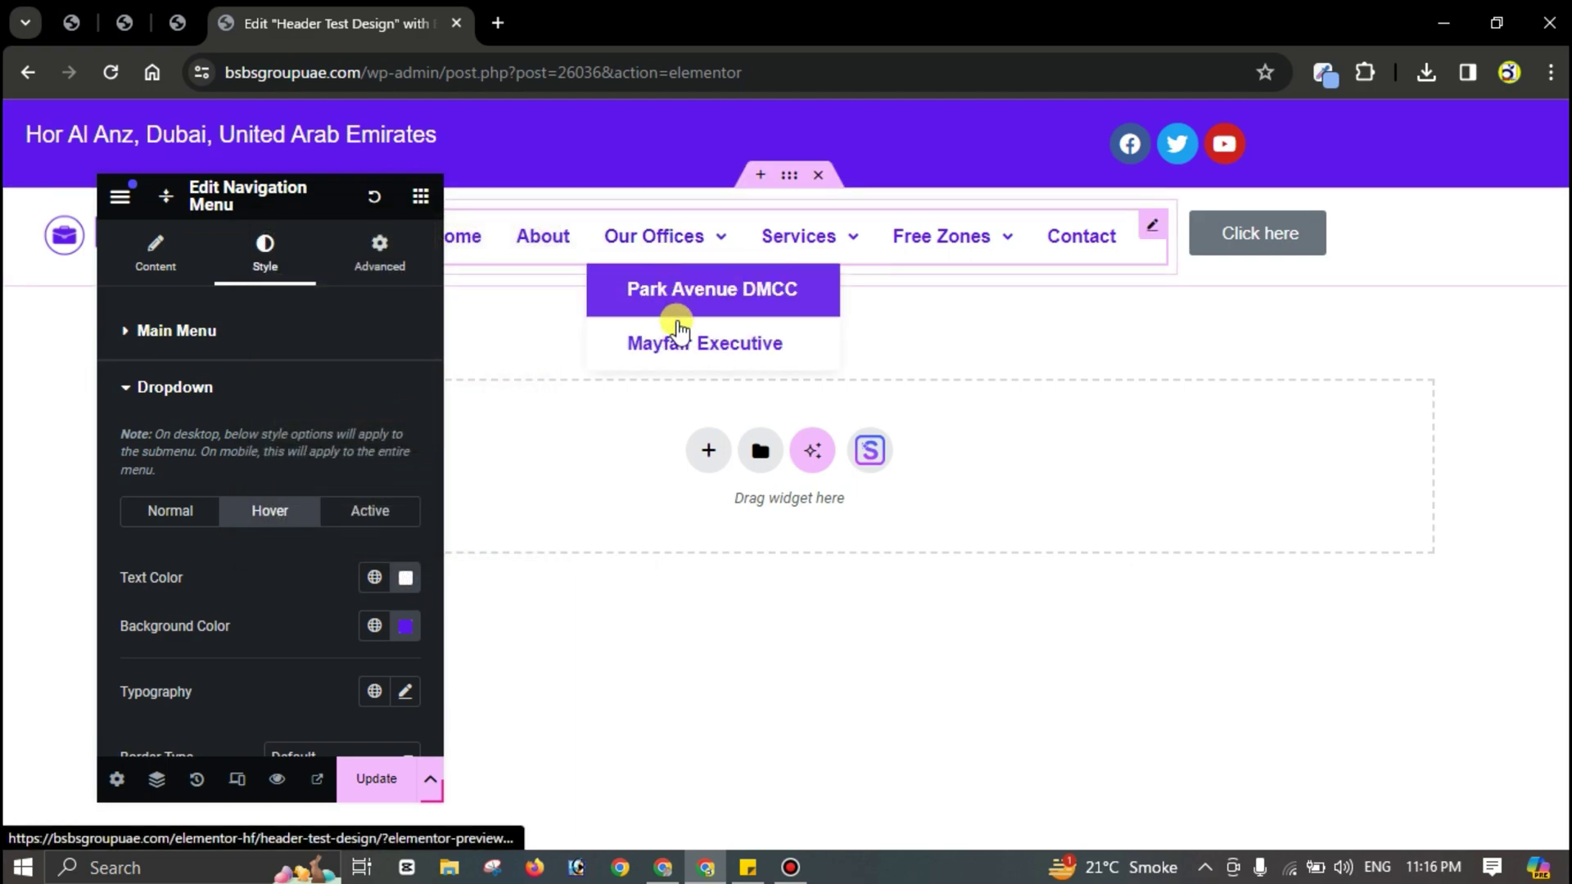
Step: Reduce the dropdown items' vertical padding to 11
scroll(281, 512, down, 5)
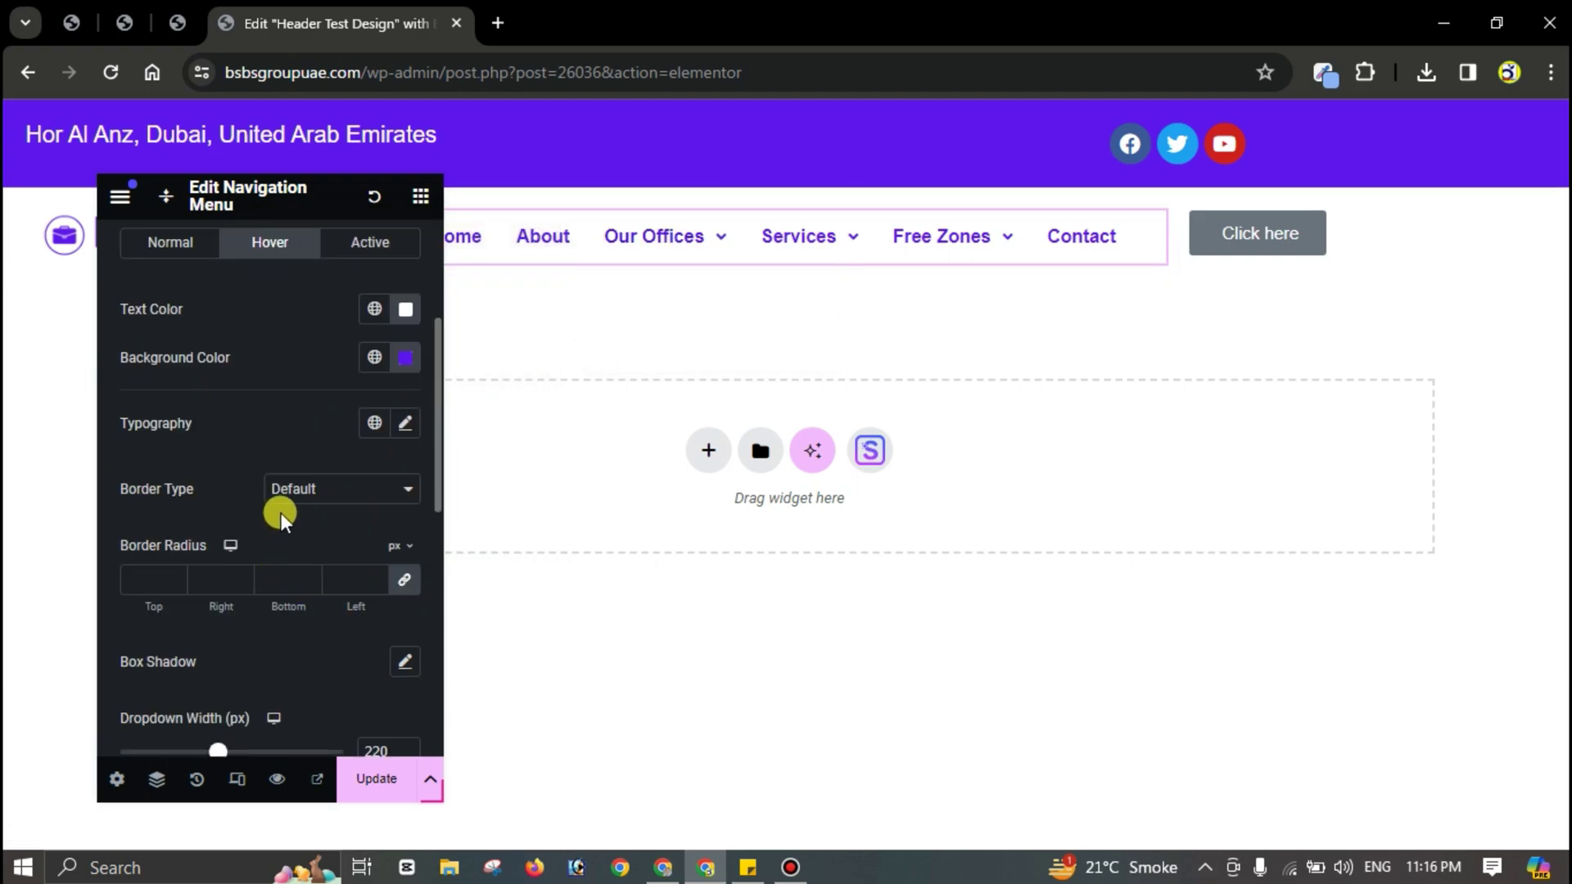
scroll(282, 513, down, 3)
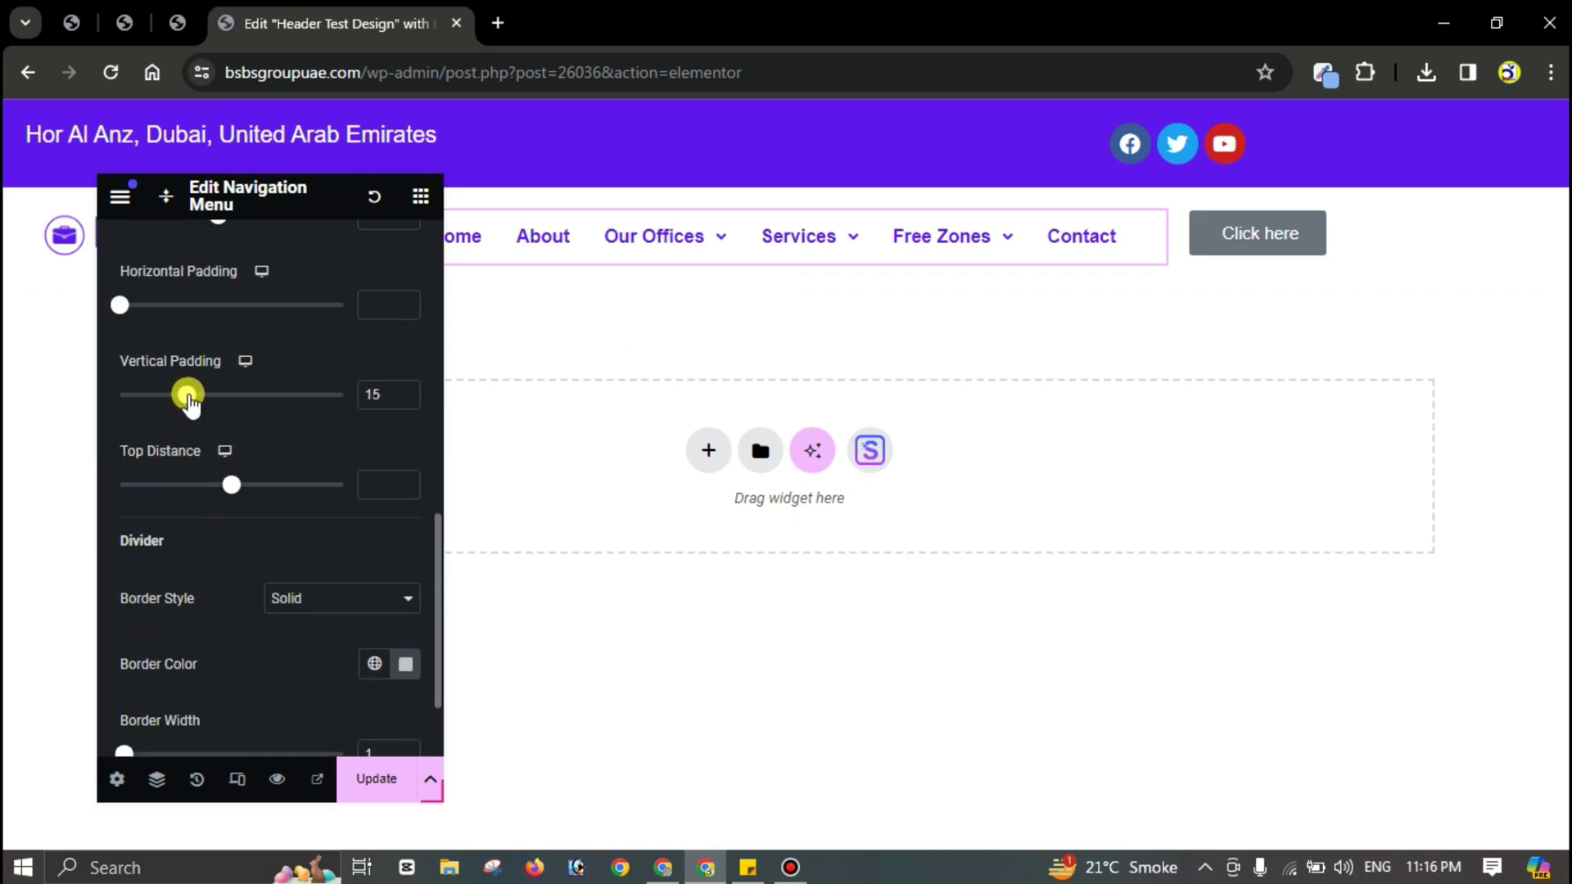
drag(174, 401, 168, 396)
mouse_move(653, 239)
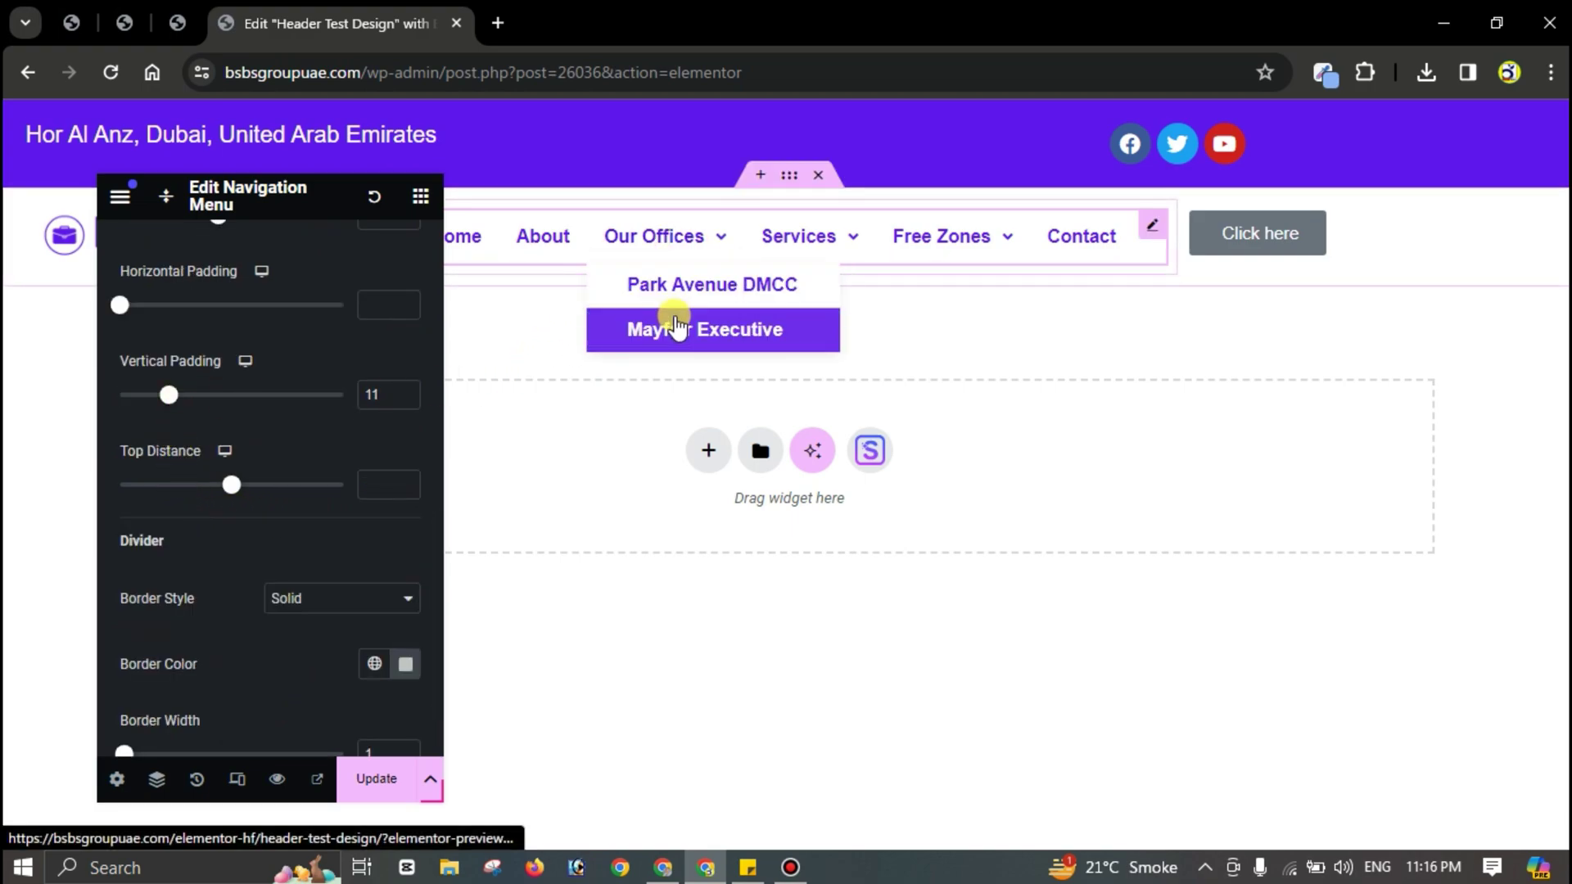
scroll(335, 416, up, 3)
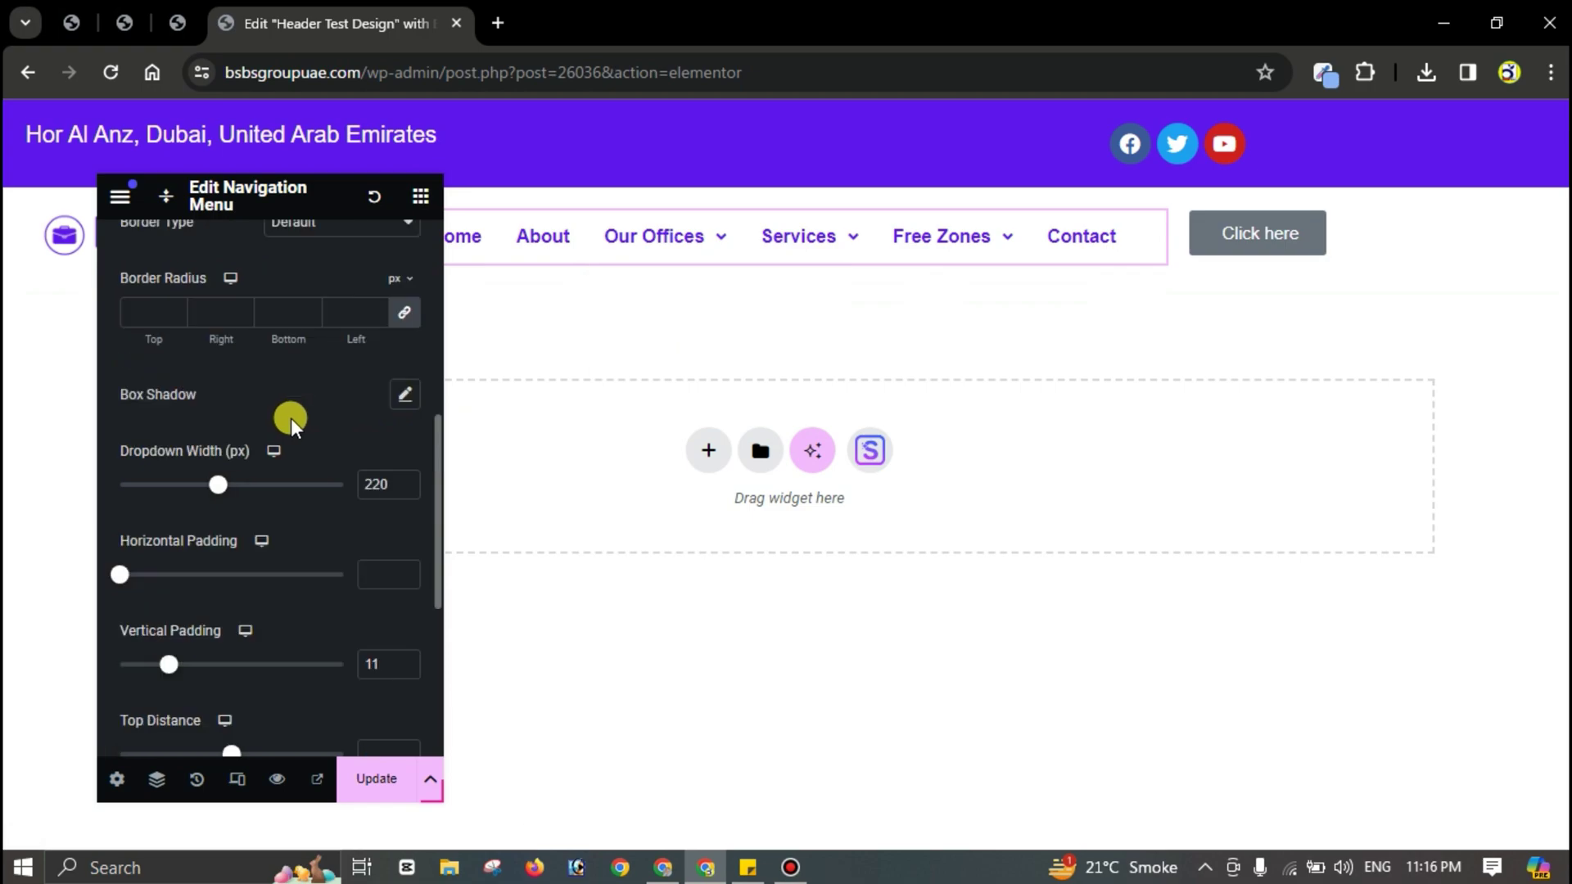
Step: Set dropdown box shadow to horizontal 5, vertical 5 with 0.29 alpha, and dropdown width 202
click(404, 395)
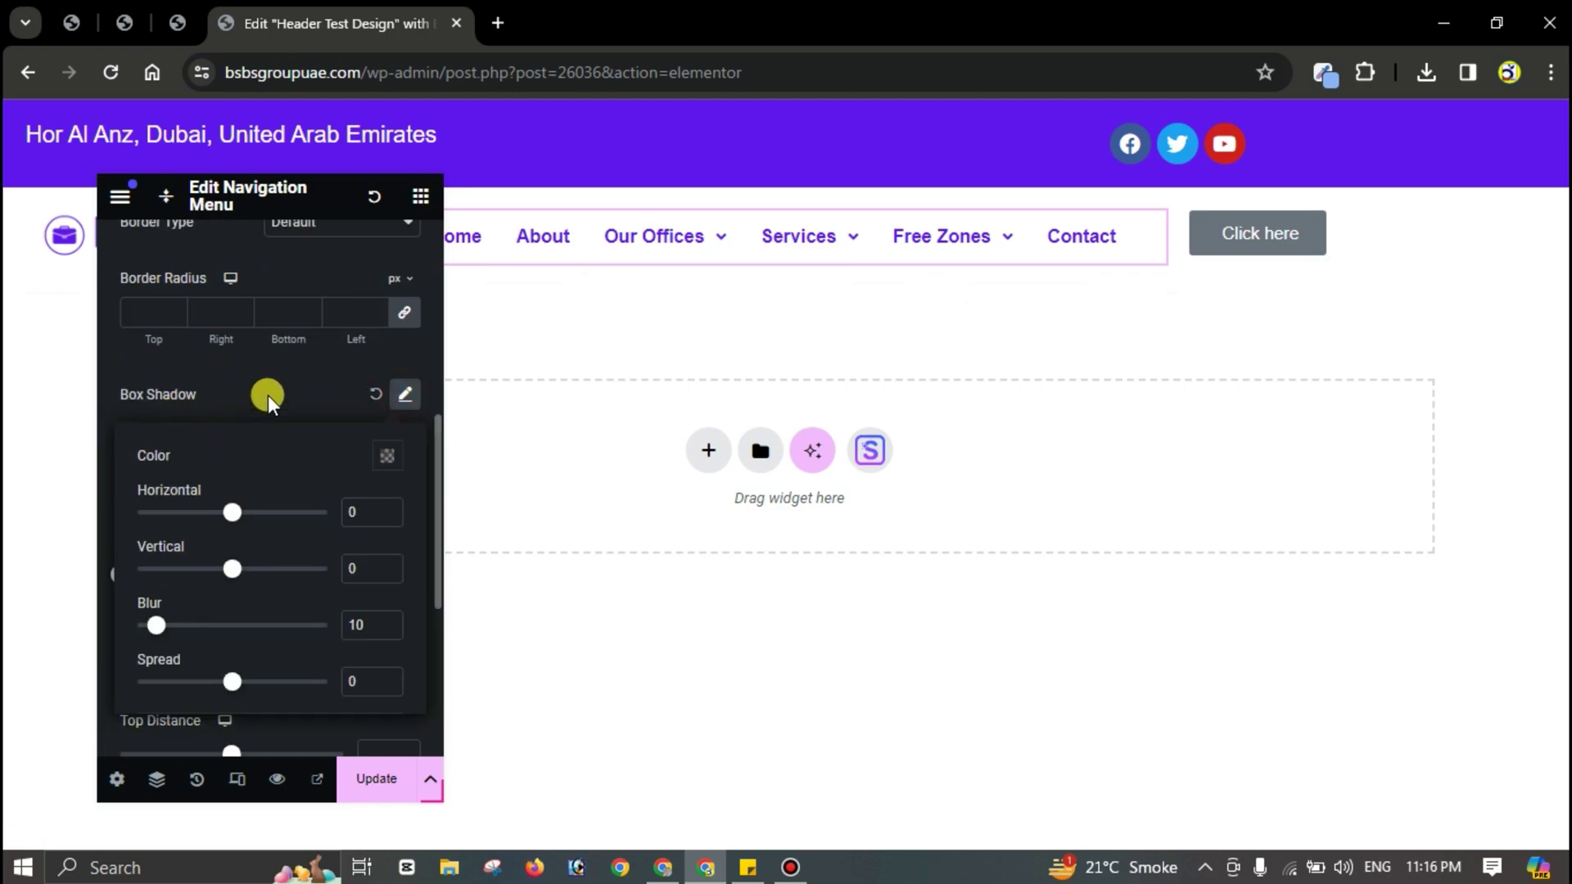
scroll(268, 394, down, 3)
scroll(268, 394, up, 3)
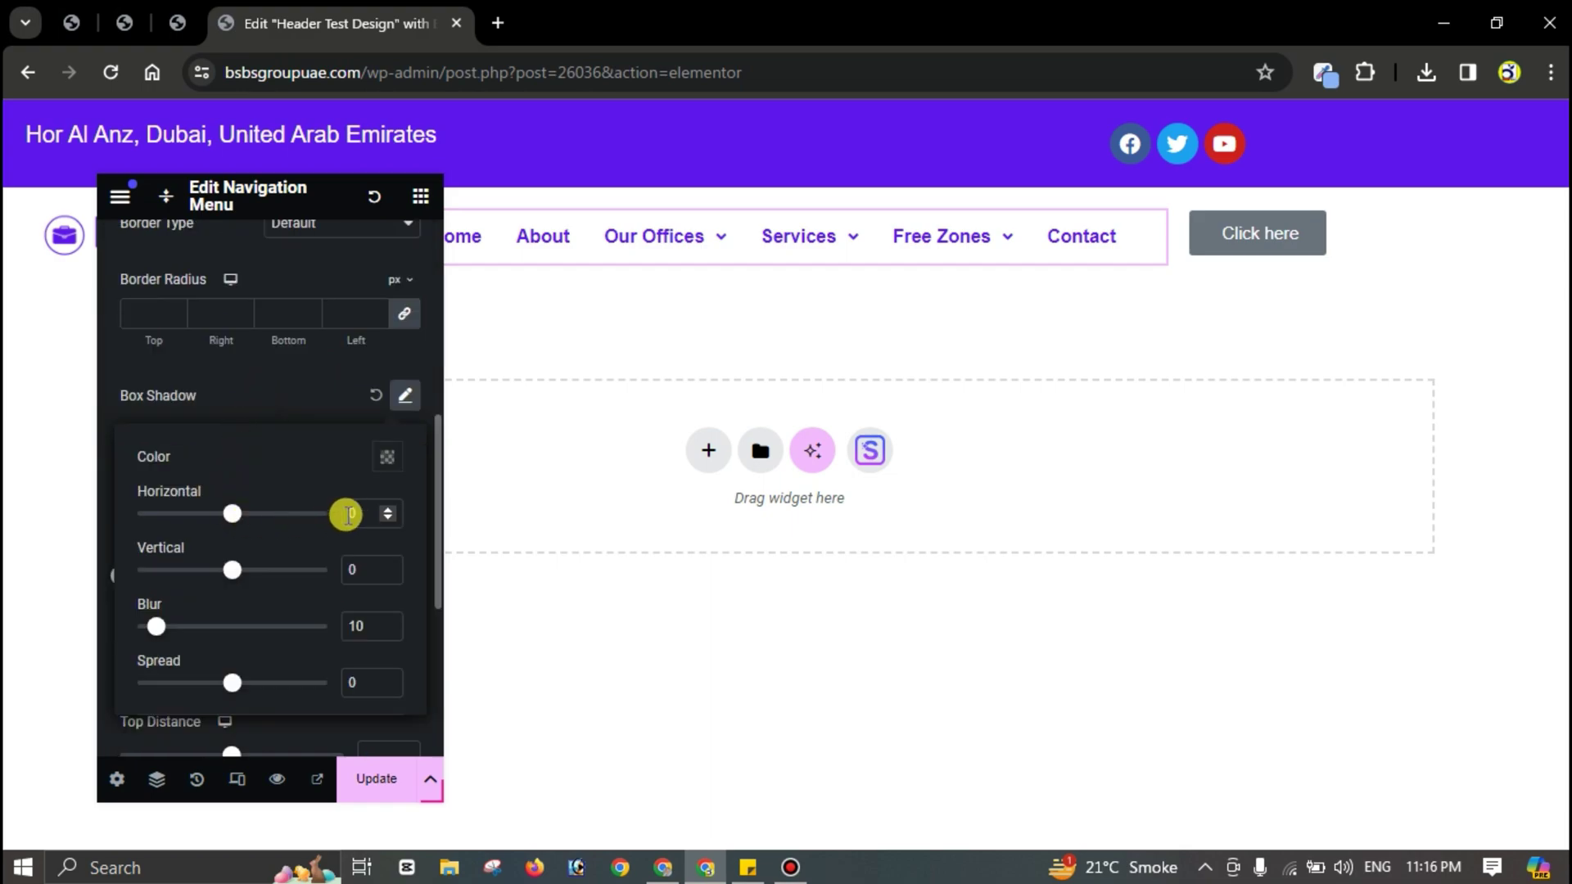
text(55)
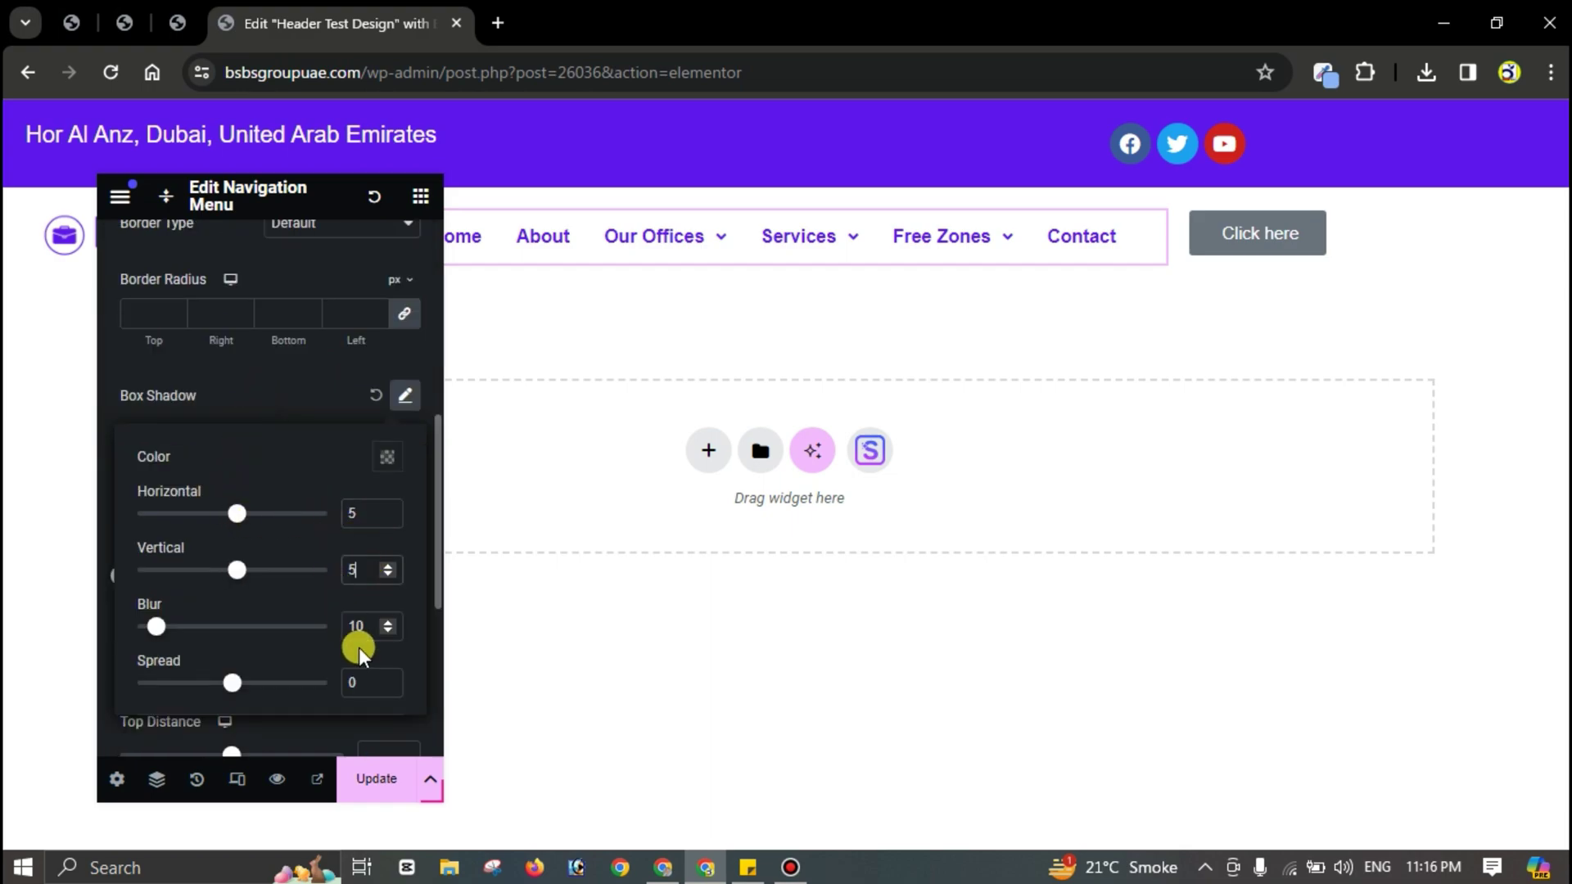
click(382, 457)
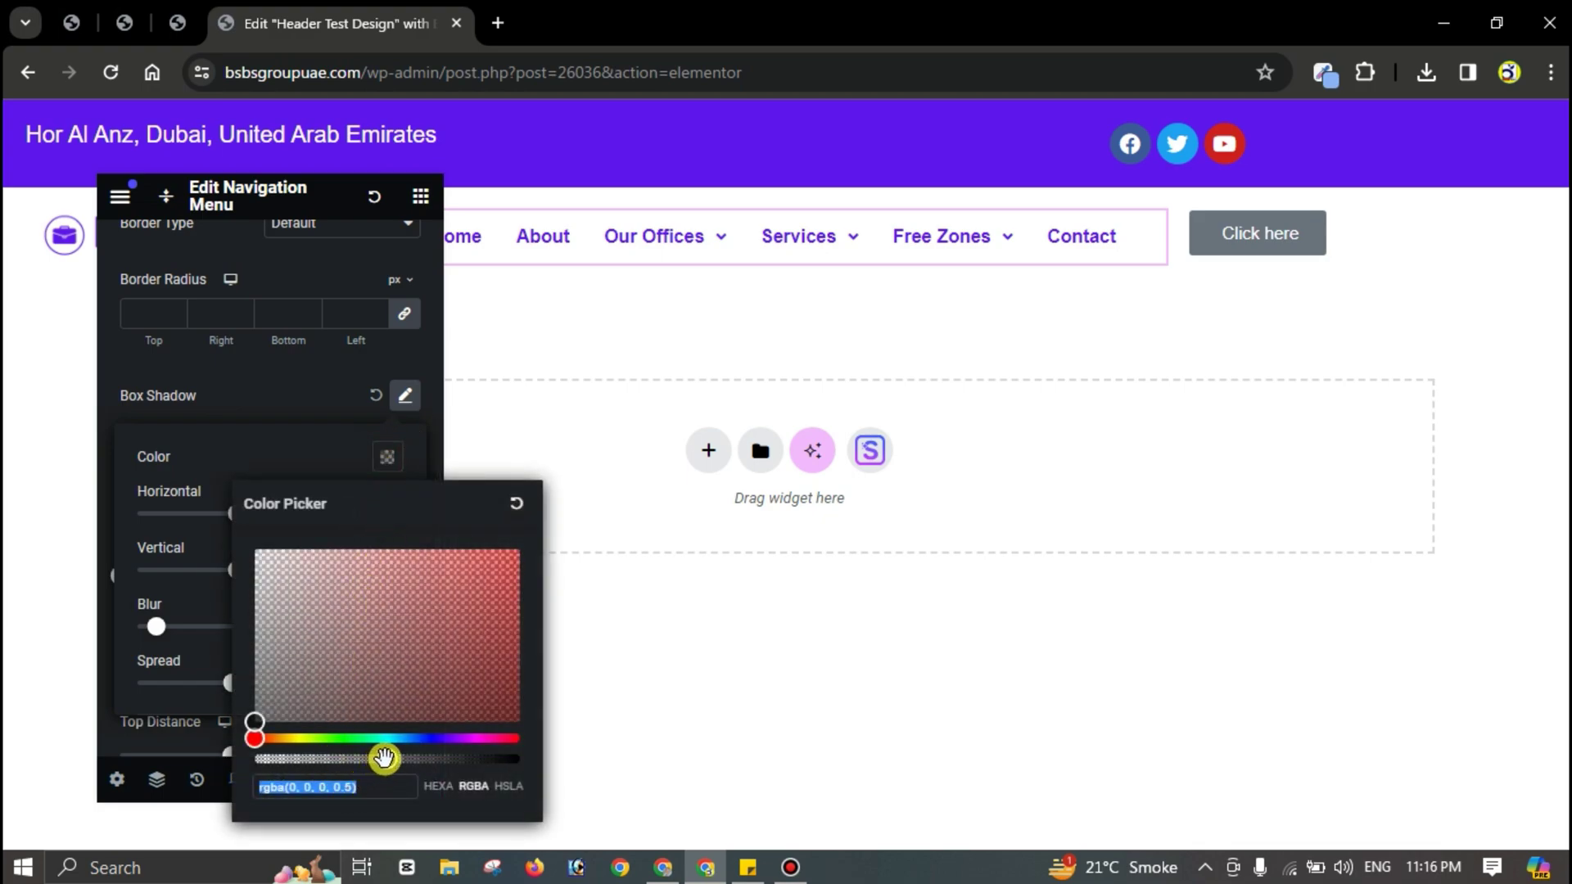
drag(384, 758, 331, 760)
click(319, 390)
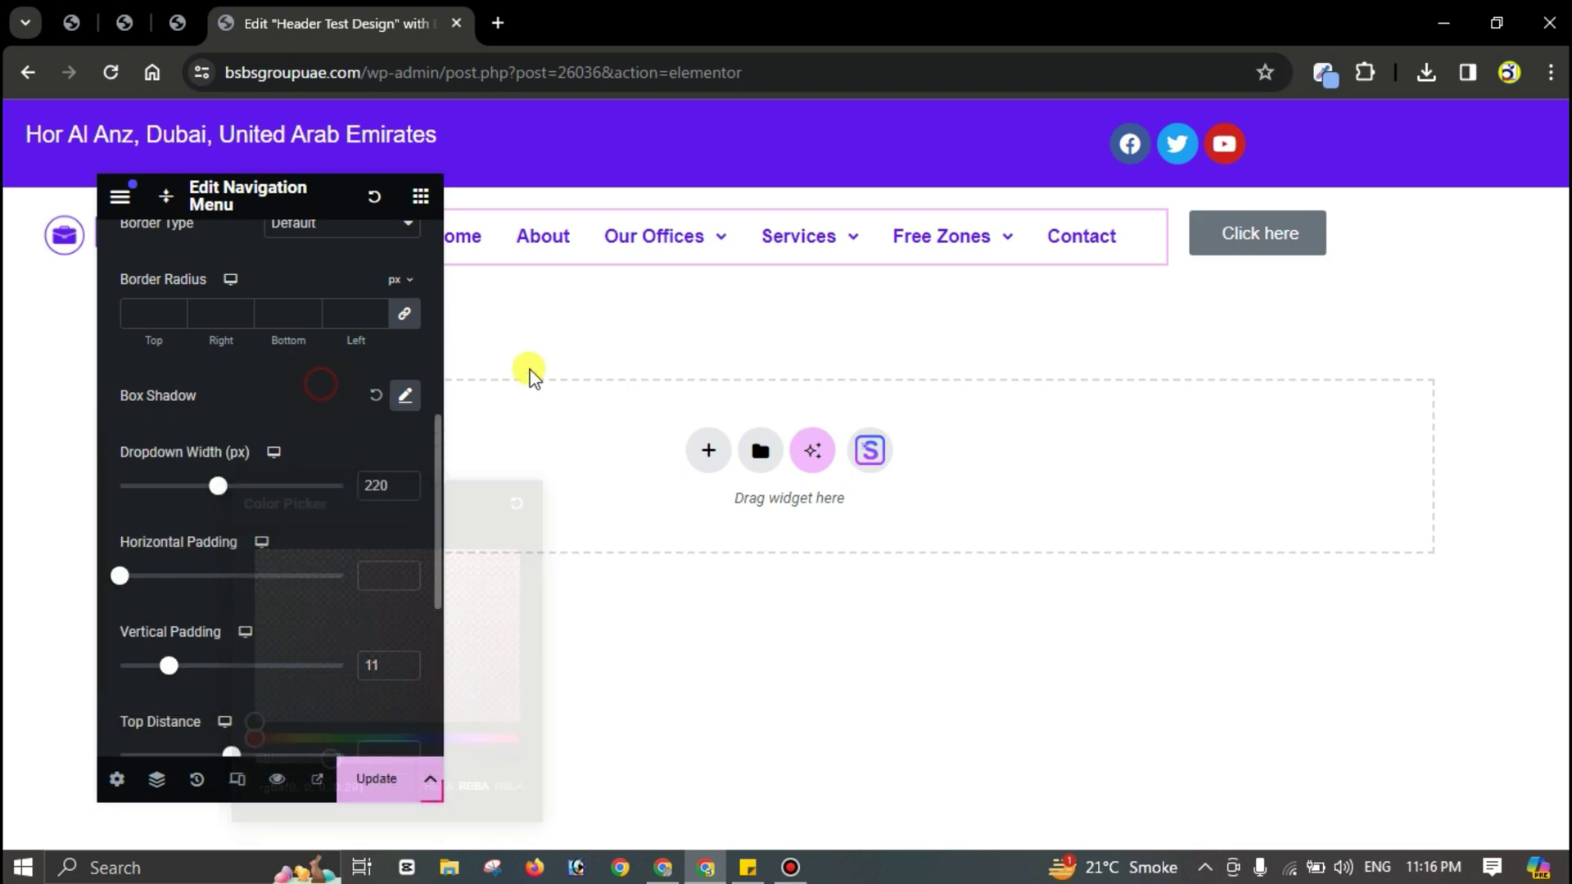
mouse_move(685, 238)
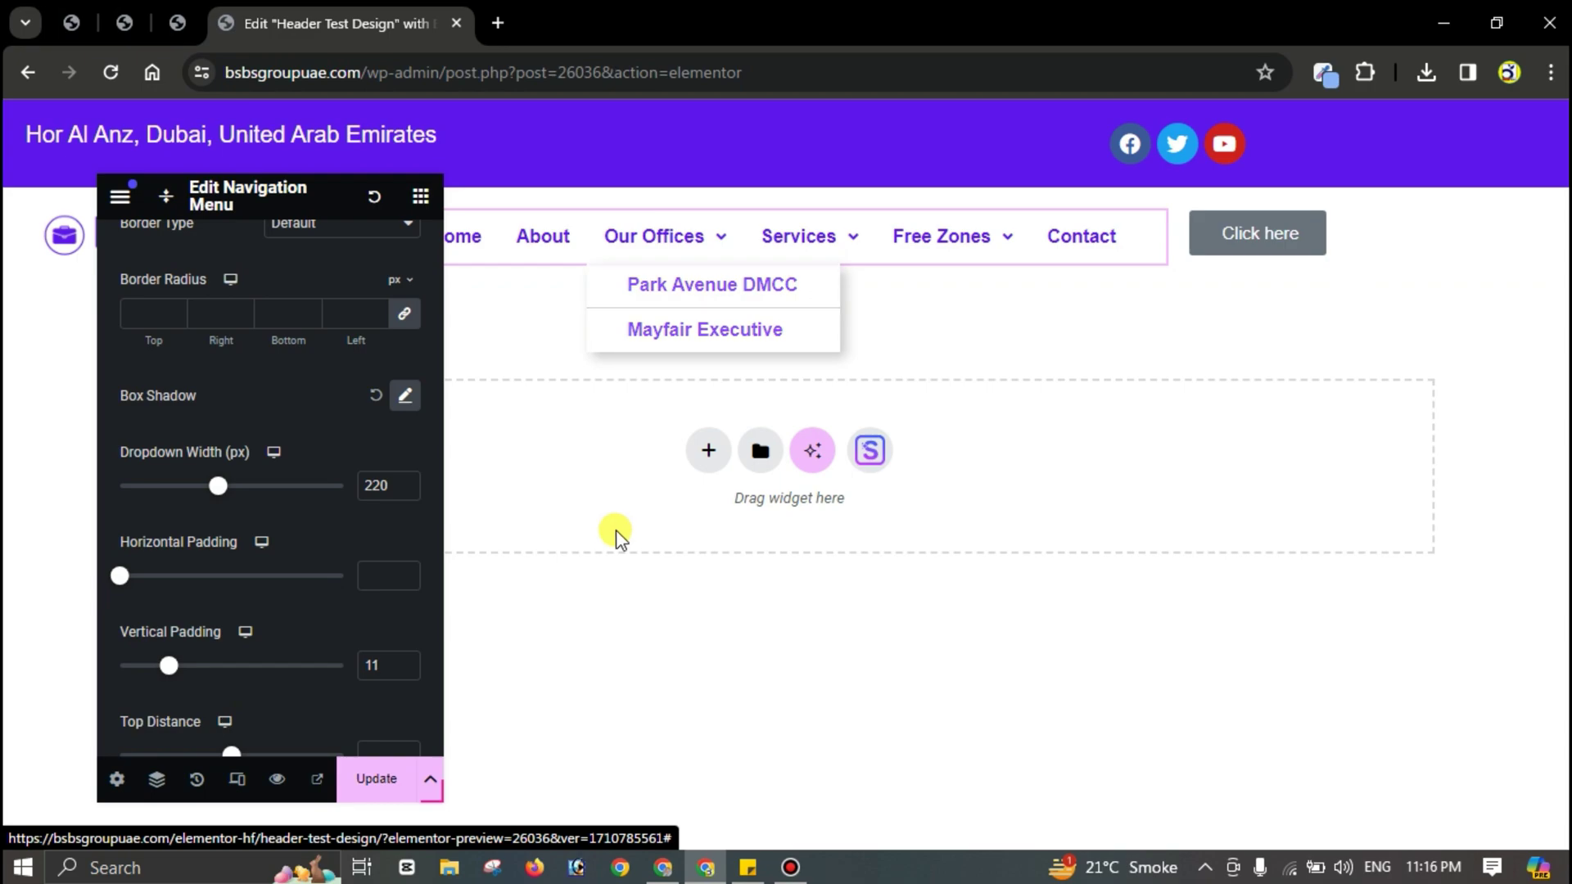
mouse_move(843, 249)
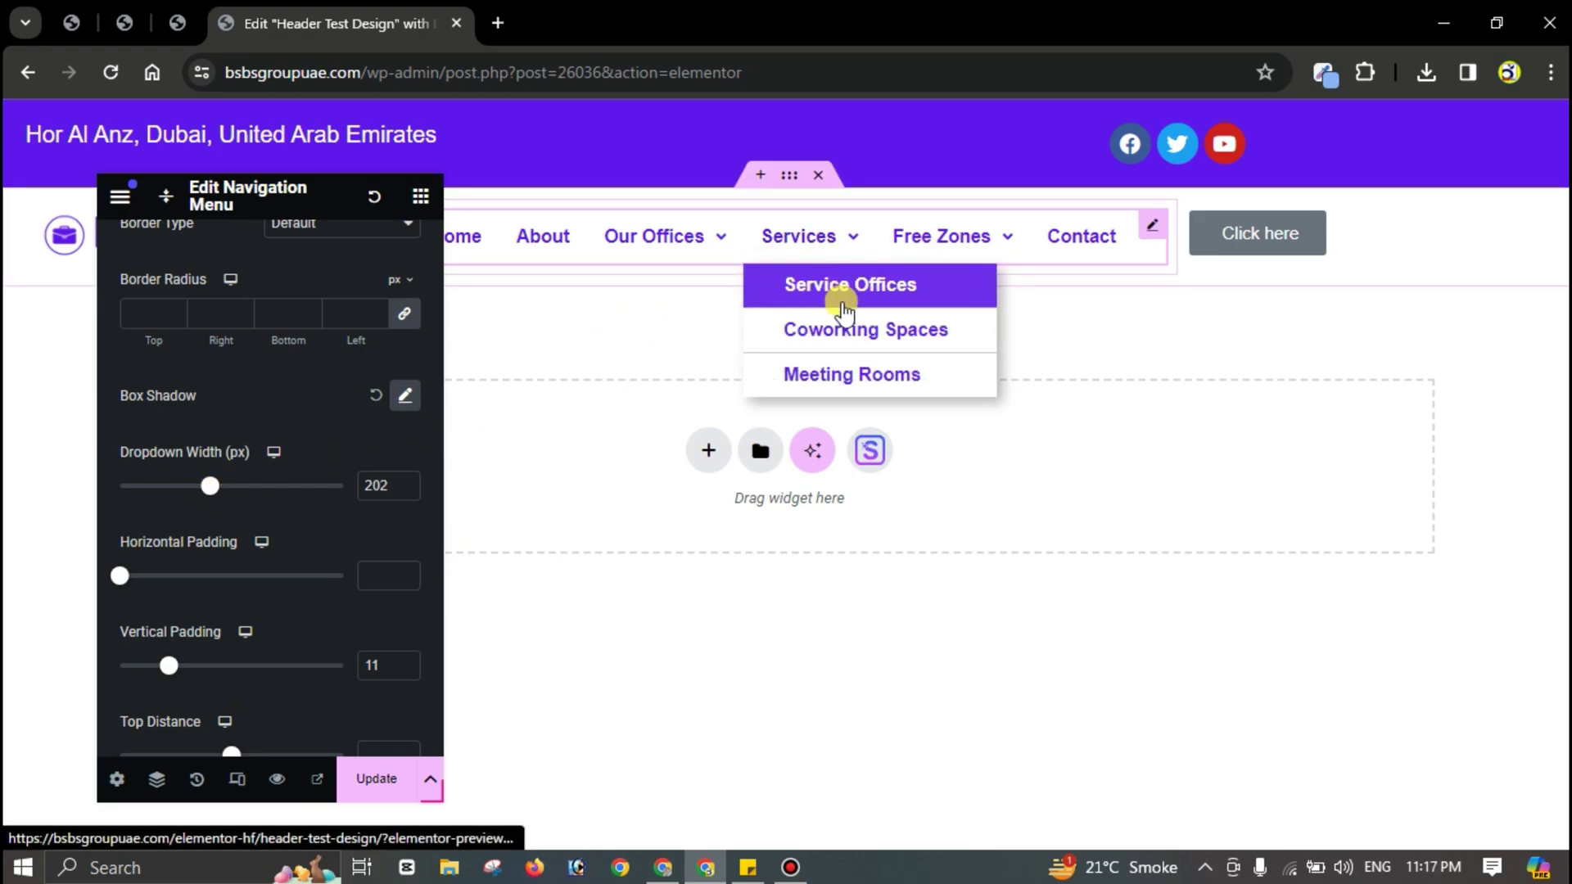
mouse_move(983, 246)
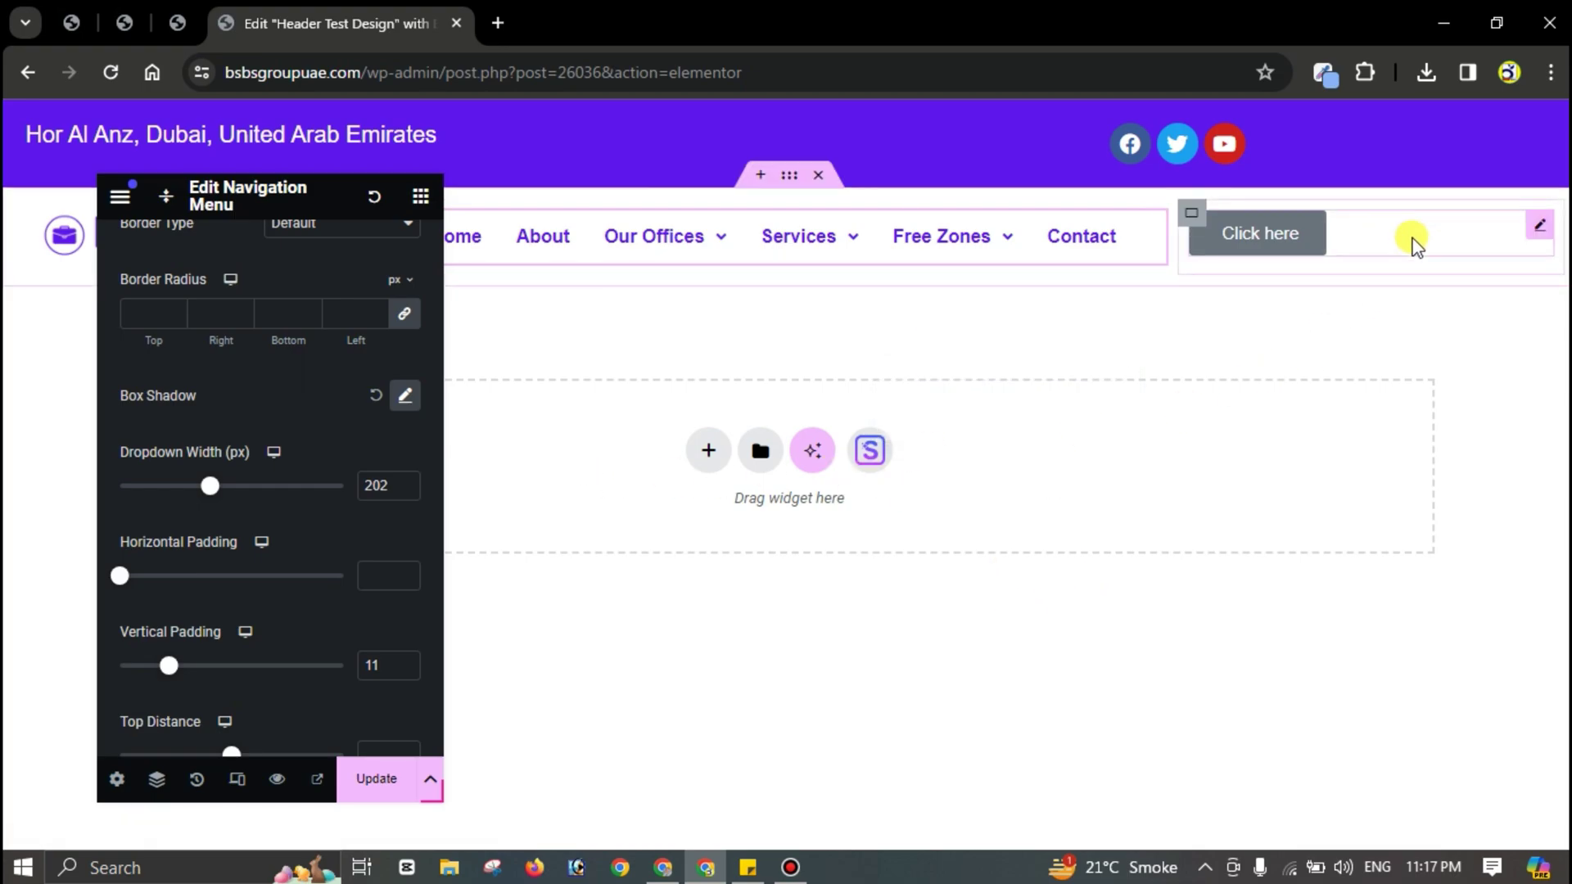
Step: Set the Click here button's background colour to #5E17EB
click(1540, 232)
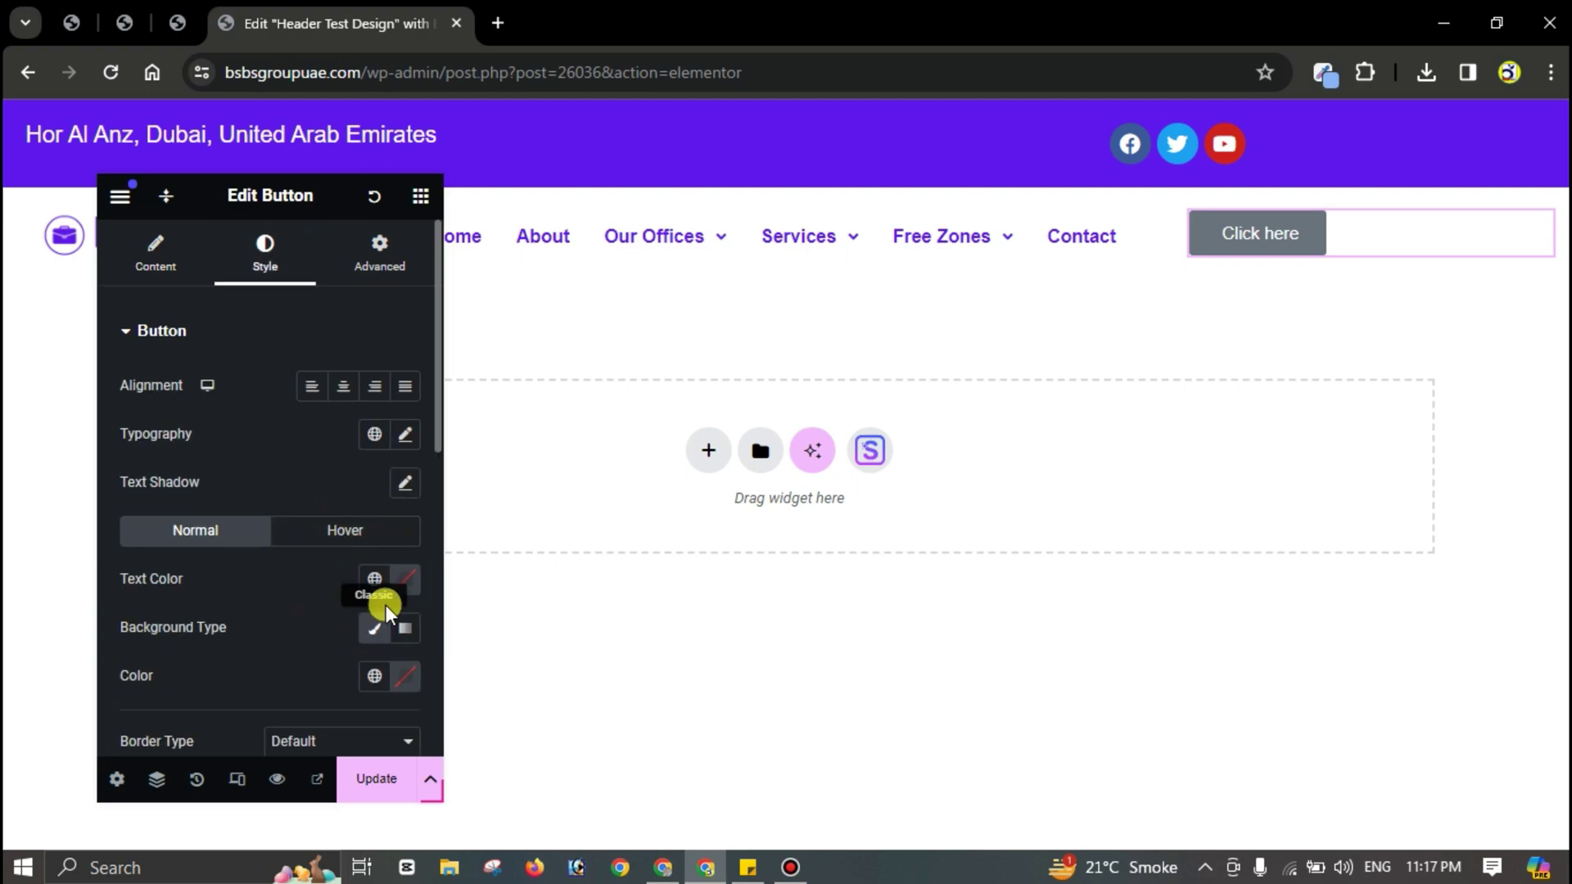
click(408, 671)
key(ctrl+v)
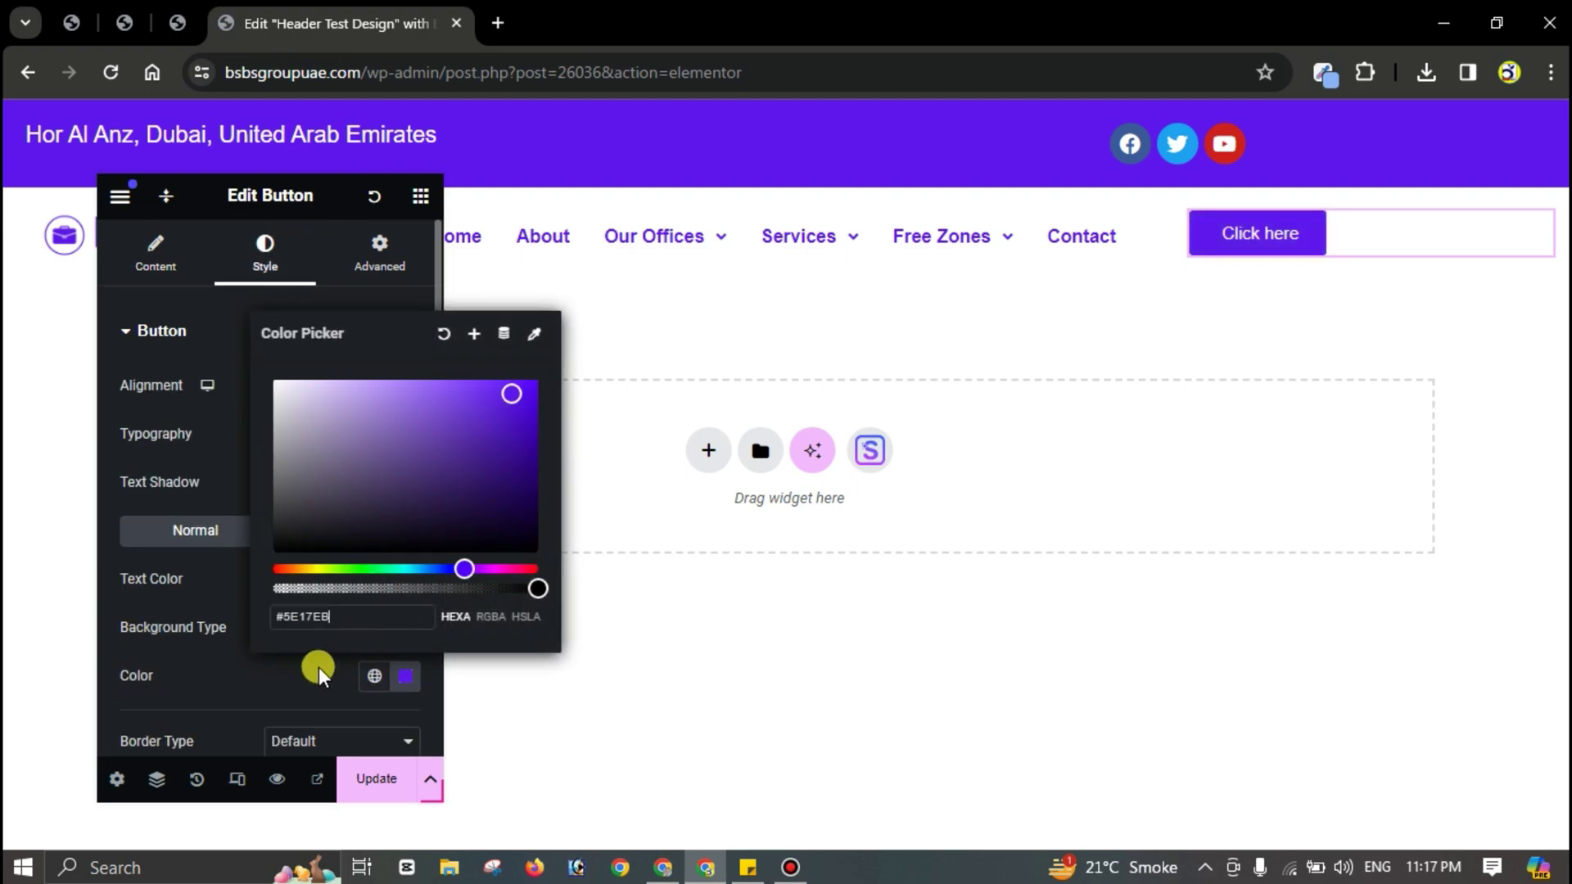
click(1307, 236)
Step: Set the button padding to 2 px on all sides and show the edit history
scroll(324, 448, down, 6)
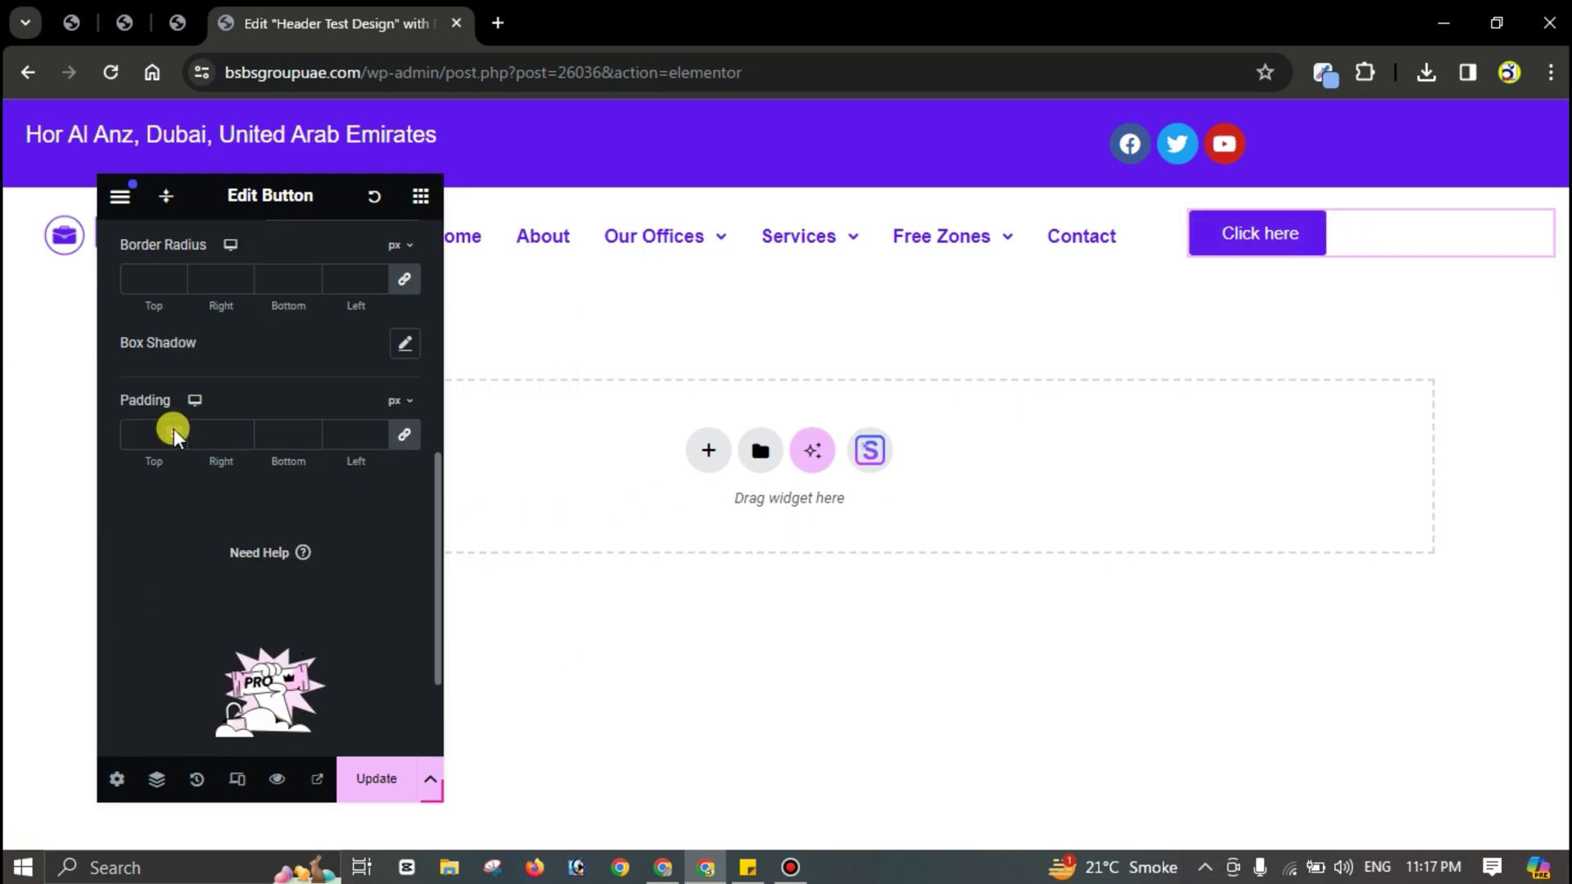
click(173, 429)
text(2)
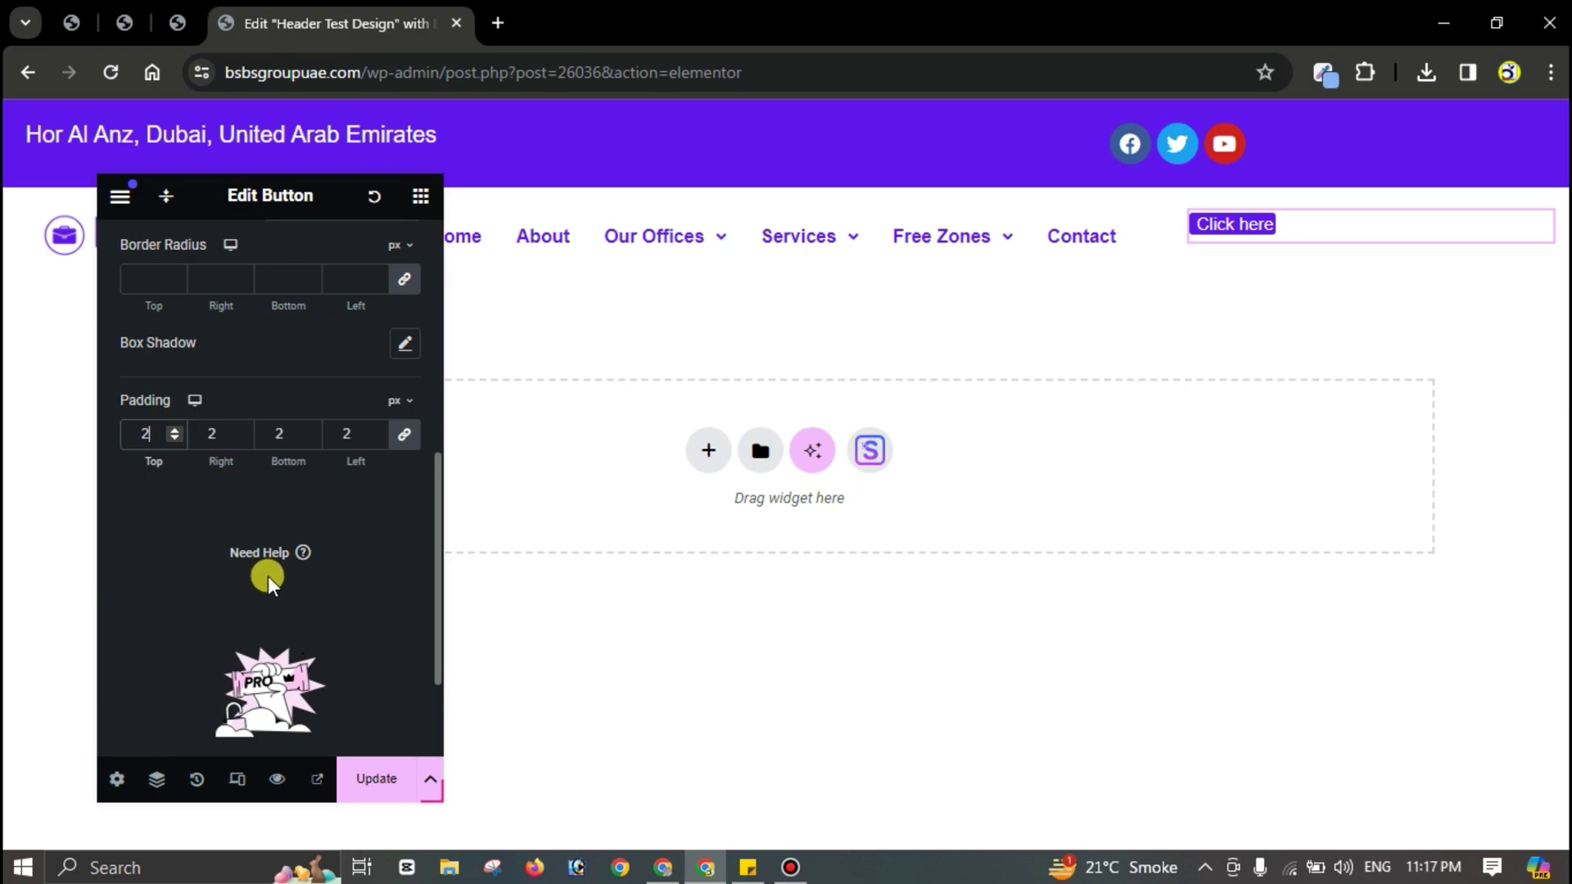
click(196, 780)
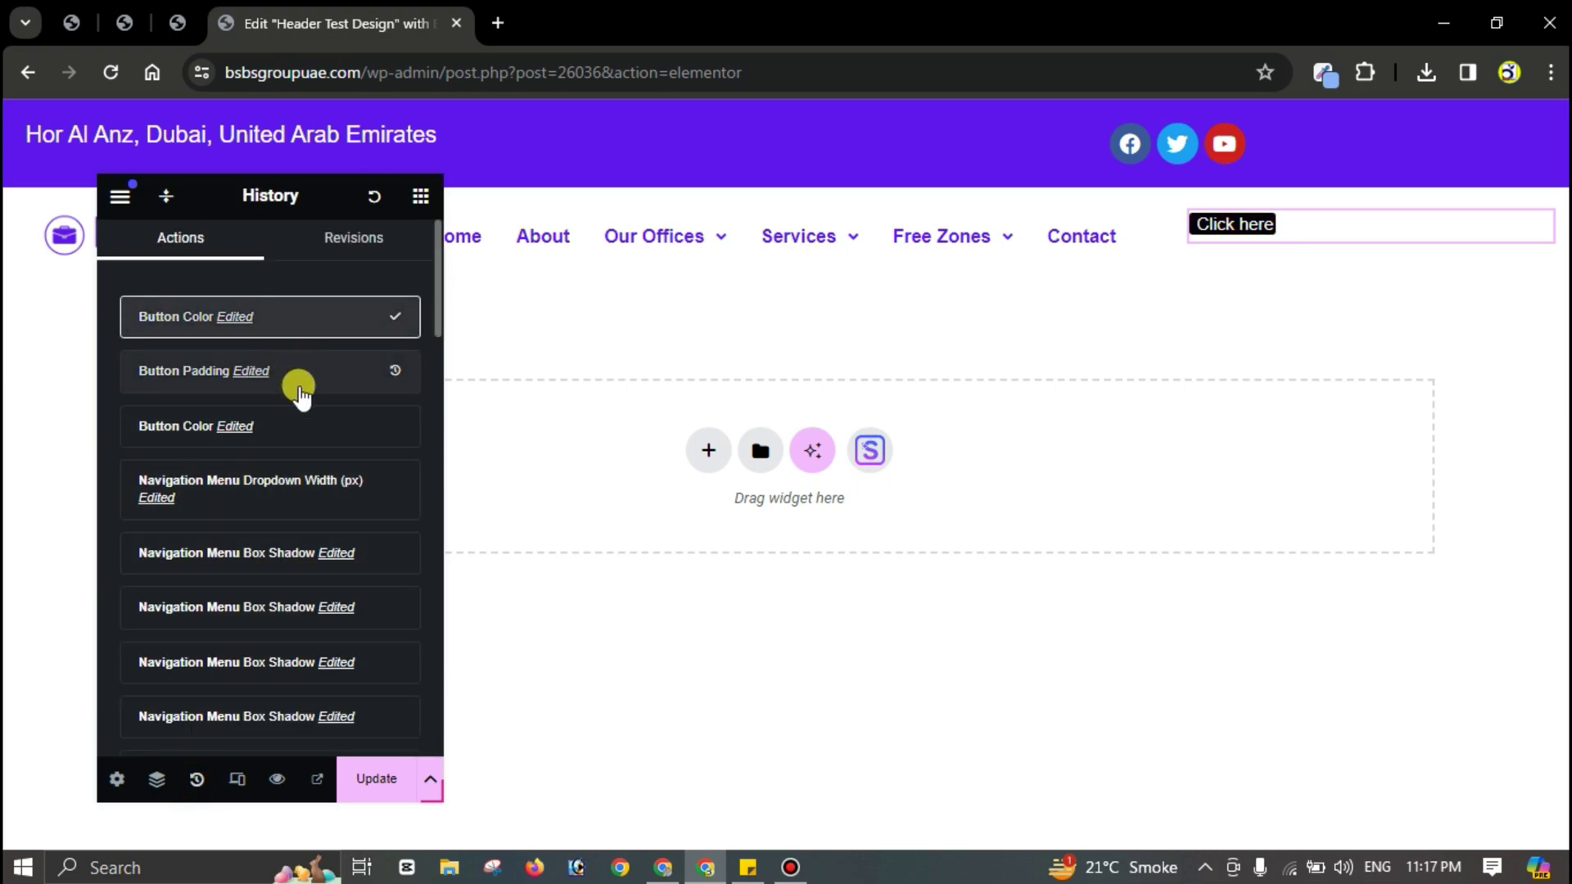
Step: Undo the padding change and set all button corner radii to 6 px
click(309, 431)
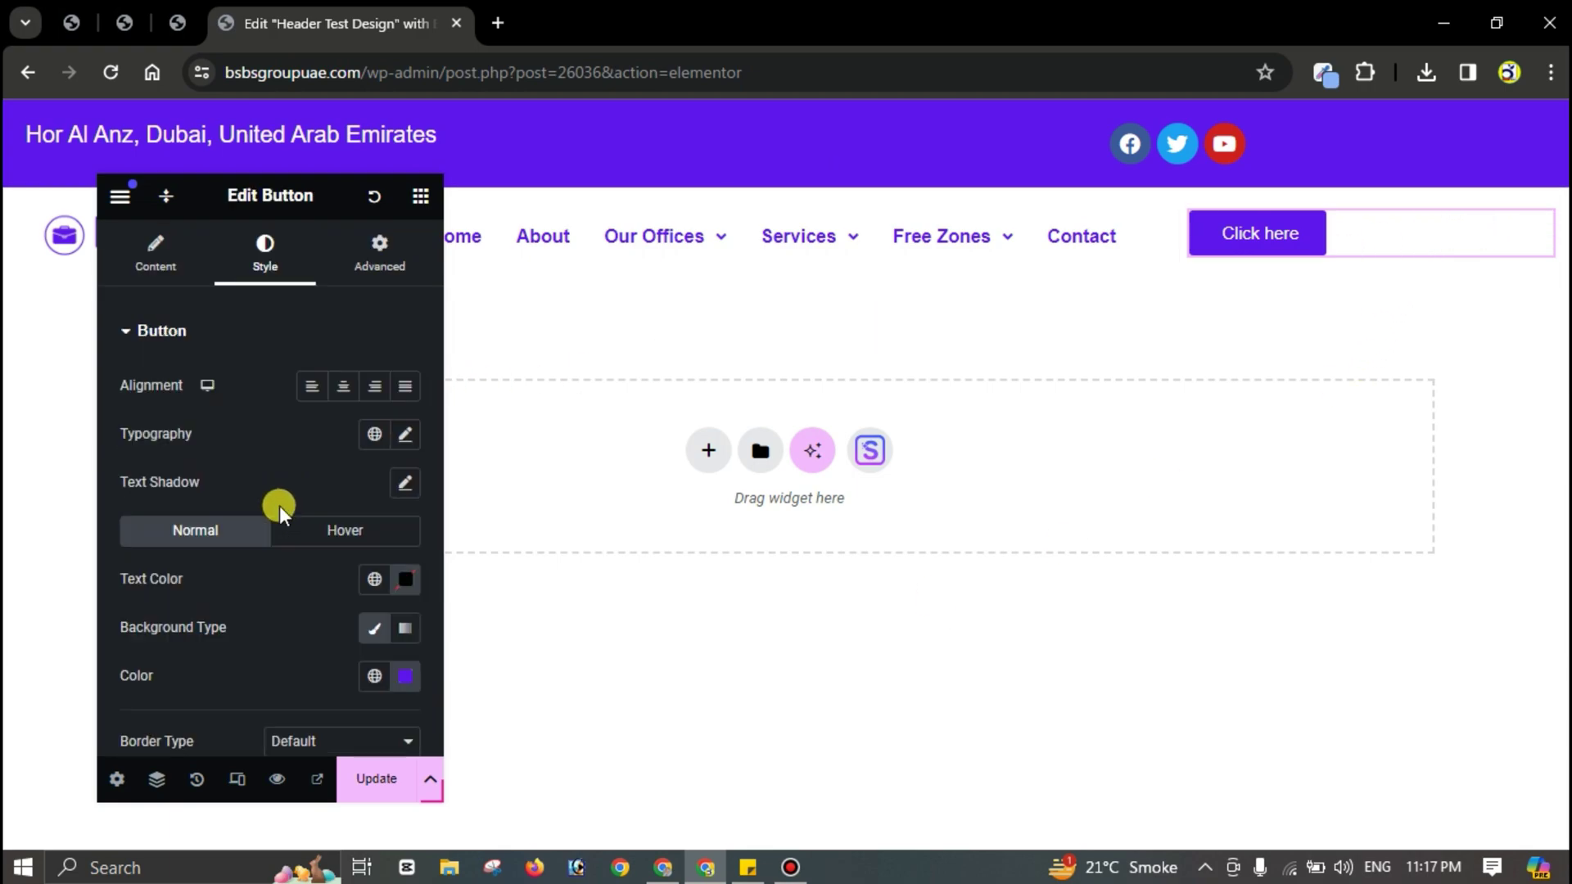
scroll(305, 557, down, 3)
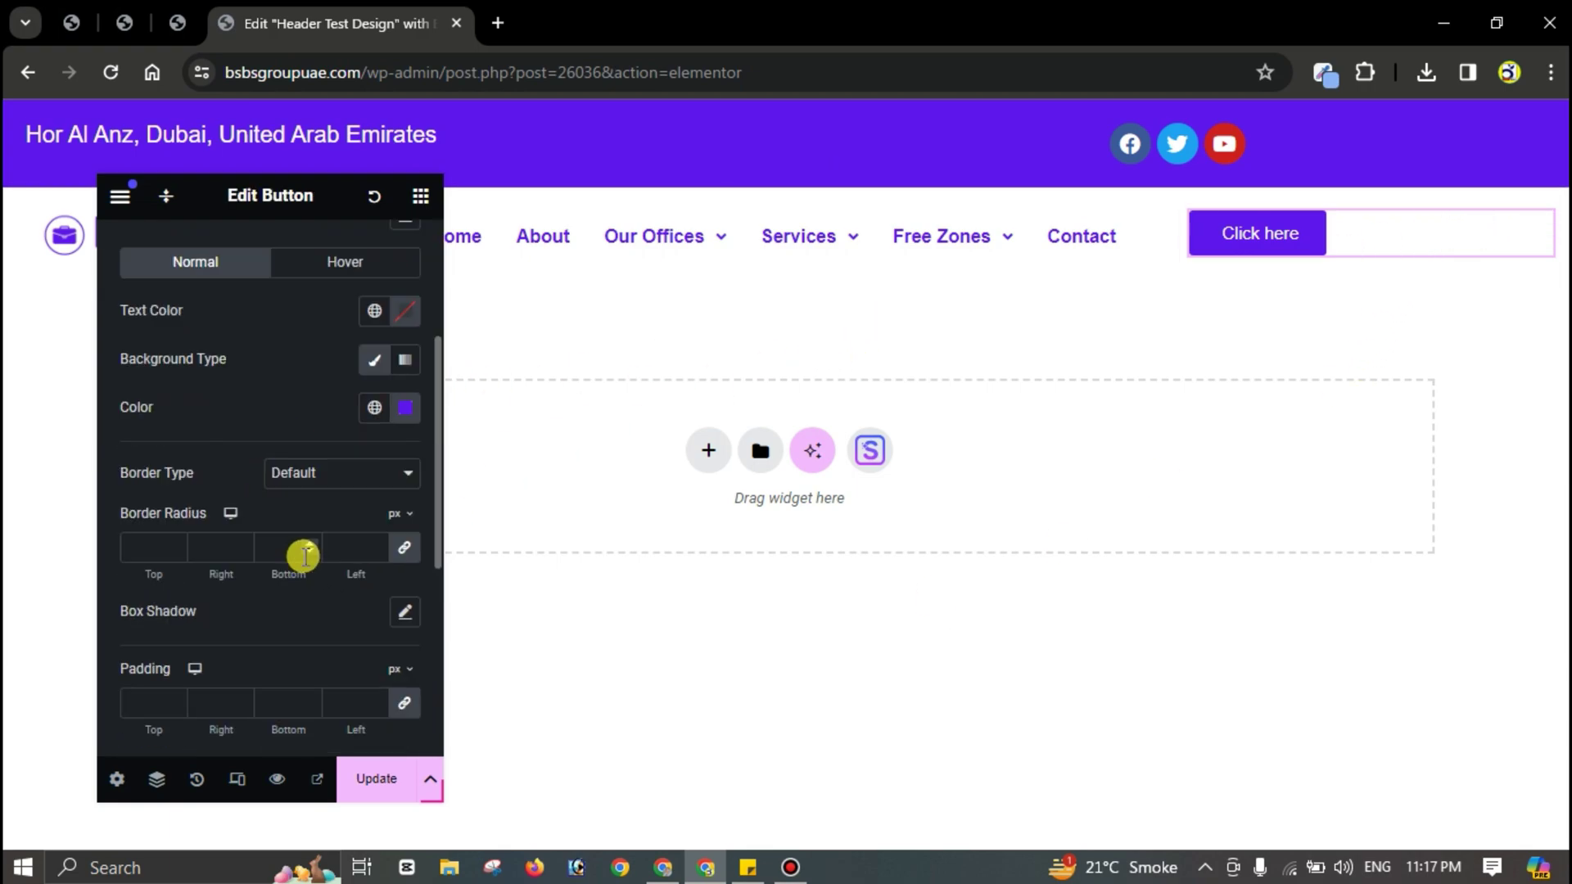
click(247, 543)
click(247, 543)
click(247, 541)
click(247, 542)
click(247, 542)
click(247, 542)
click(244, 553)
click(244, 553)
click(243, 543)
click(243, 544)
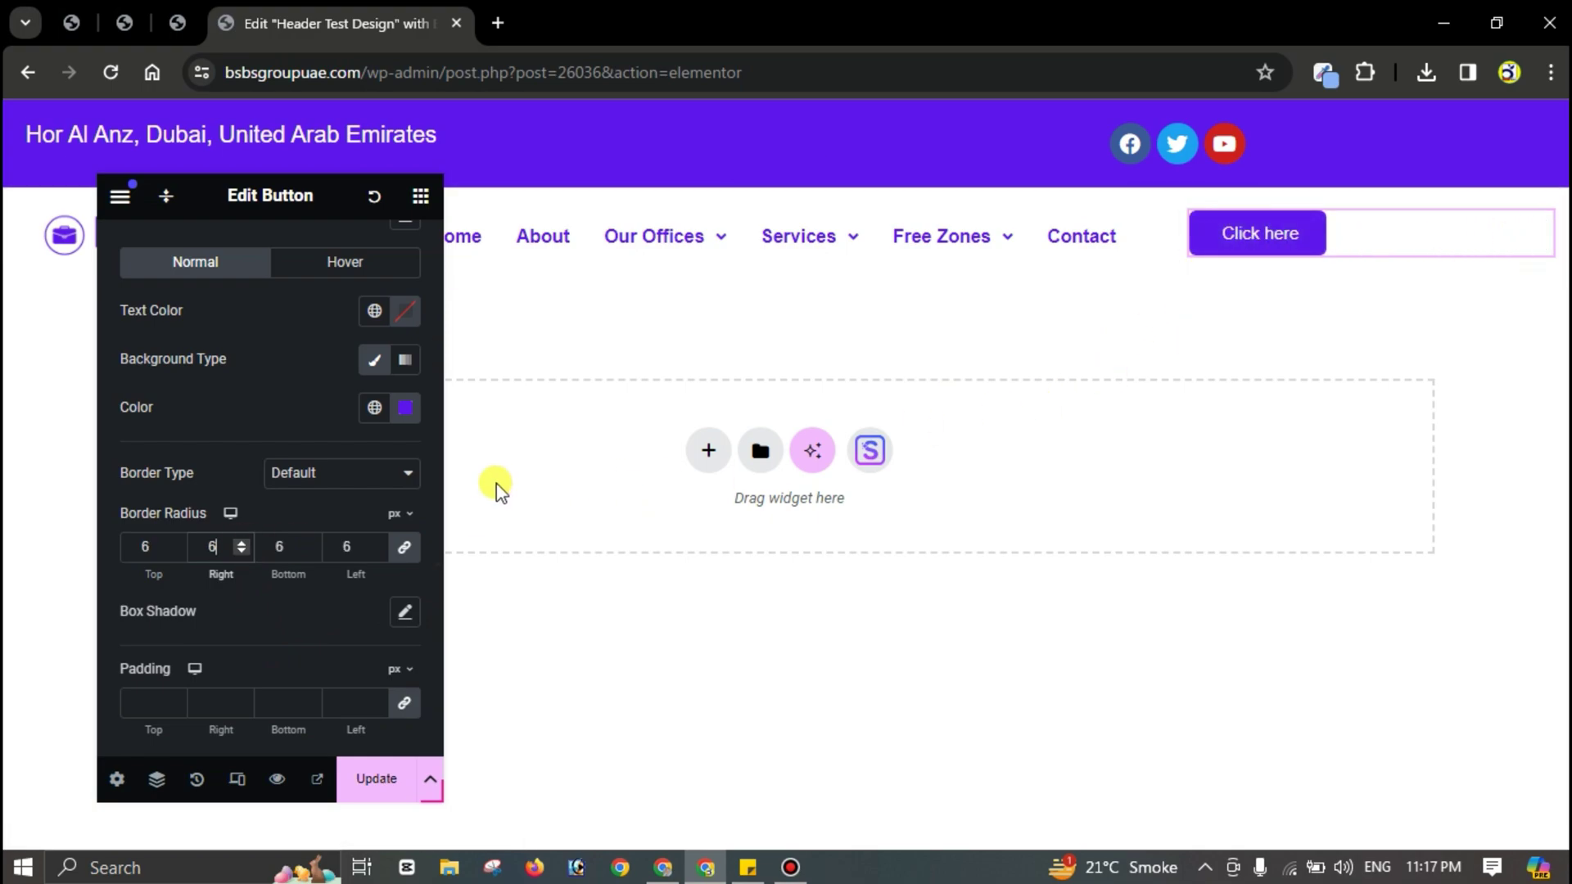
Step: Switch between the button's Content and Style tabs to review its settings
scroll(136, 360, up, 4)
click(153, 249)
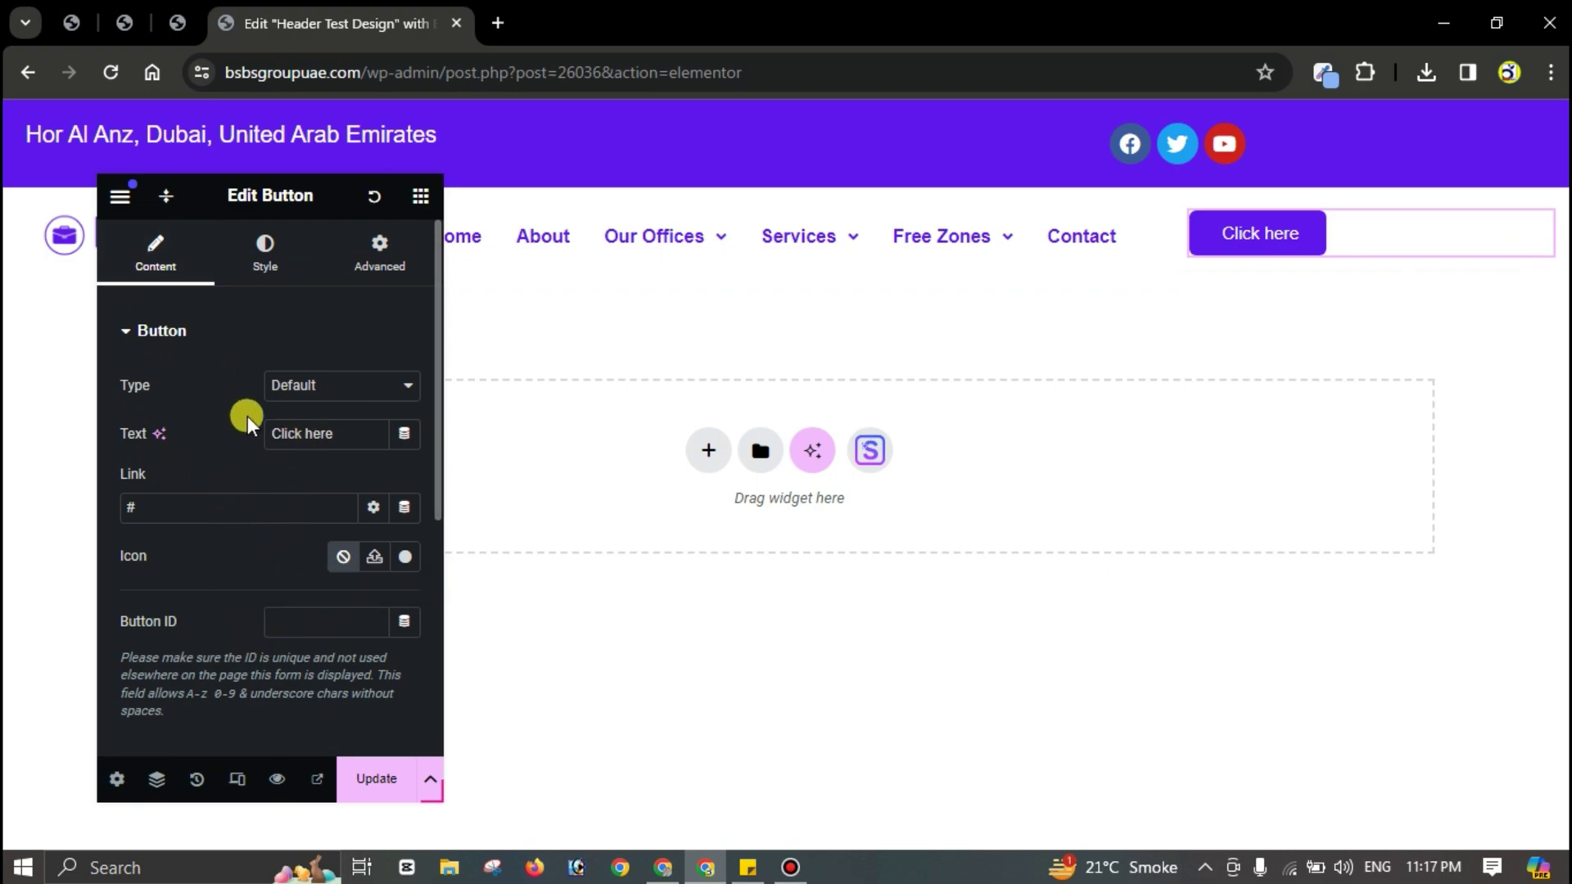
click(268, 245)
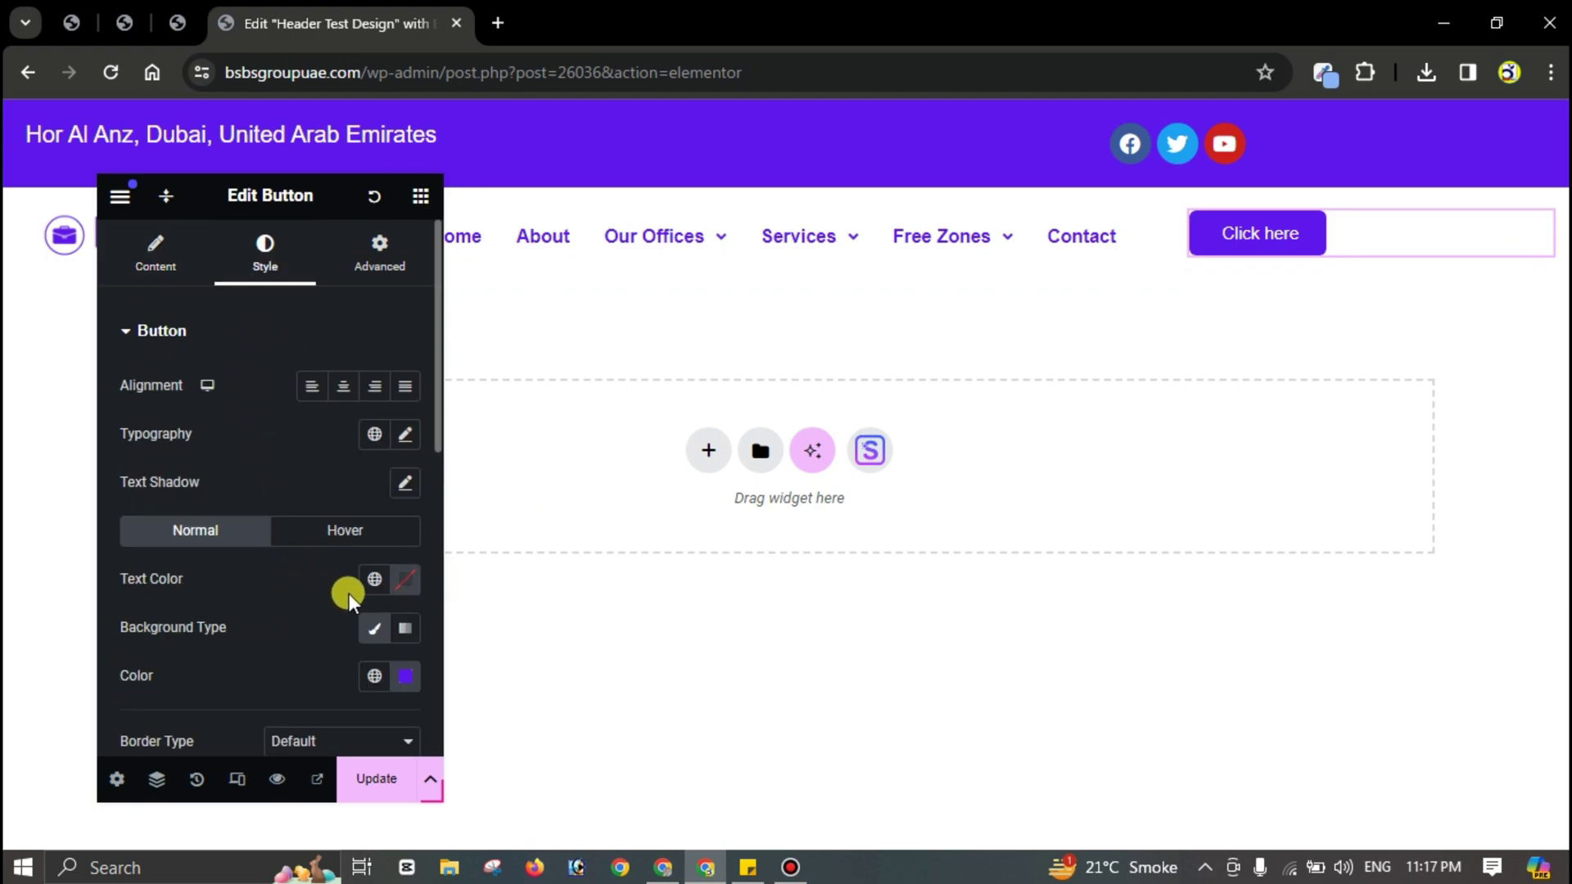
scroll(349, 592, down, 6)
scroll(344, 465, up, 3)
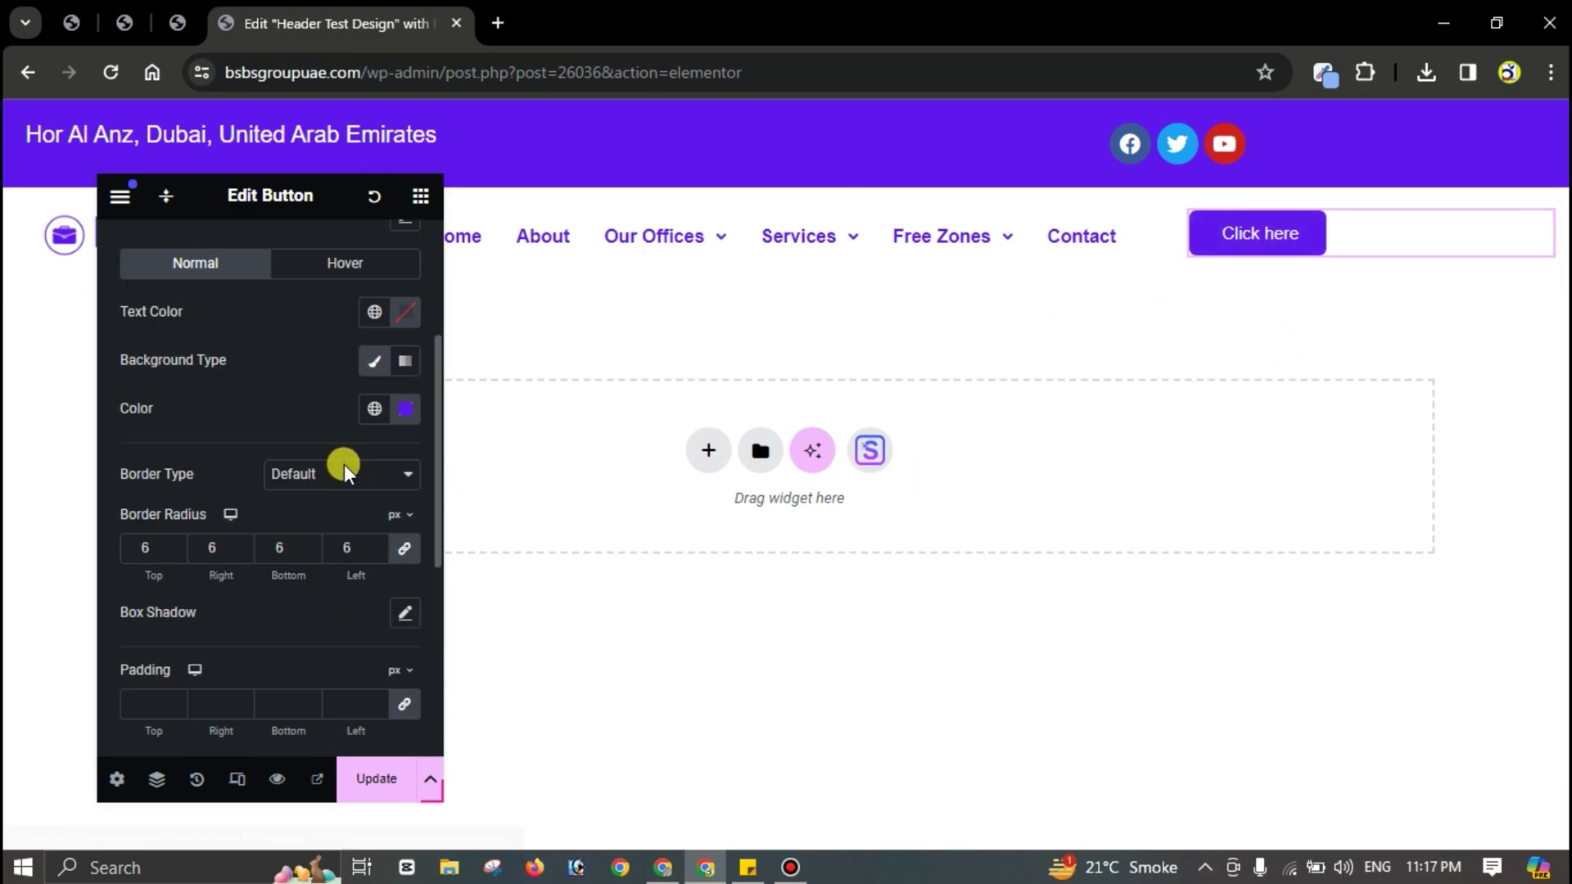
scroll(344, 464, up, 3)
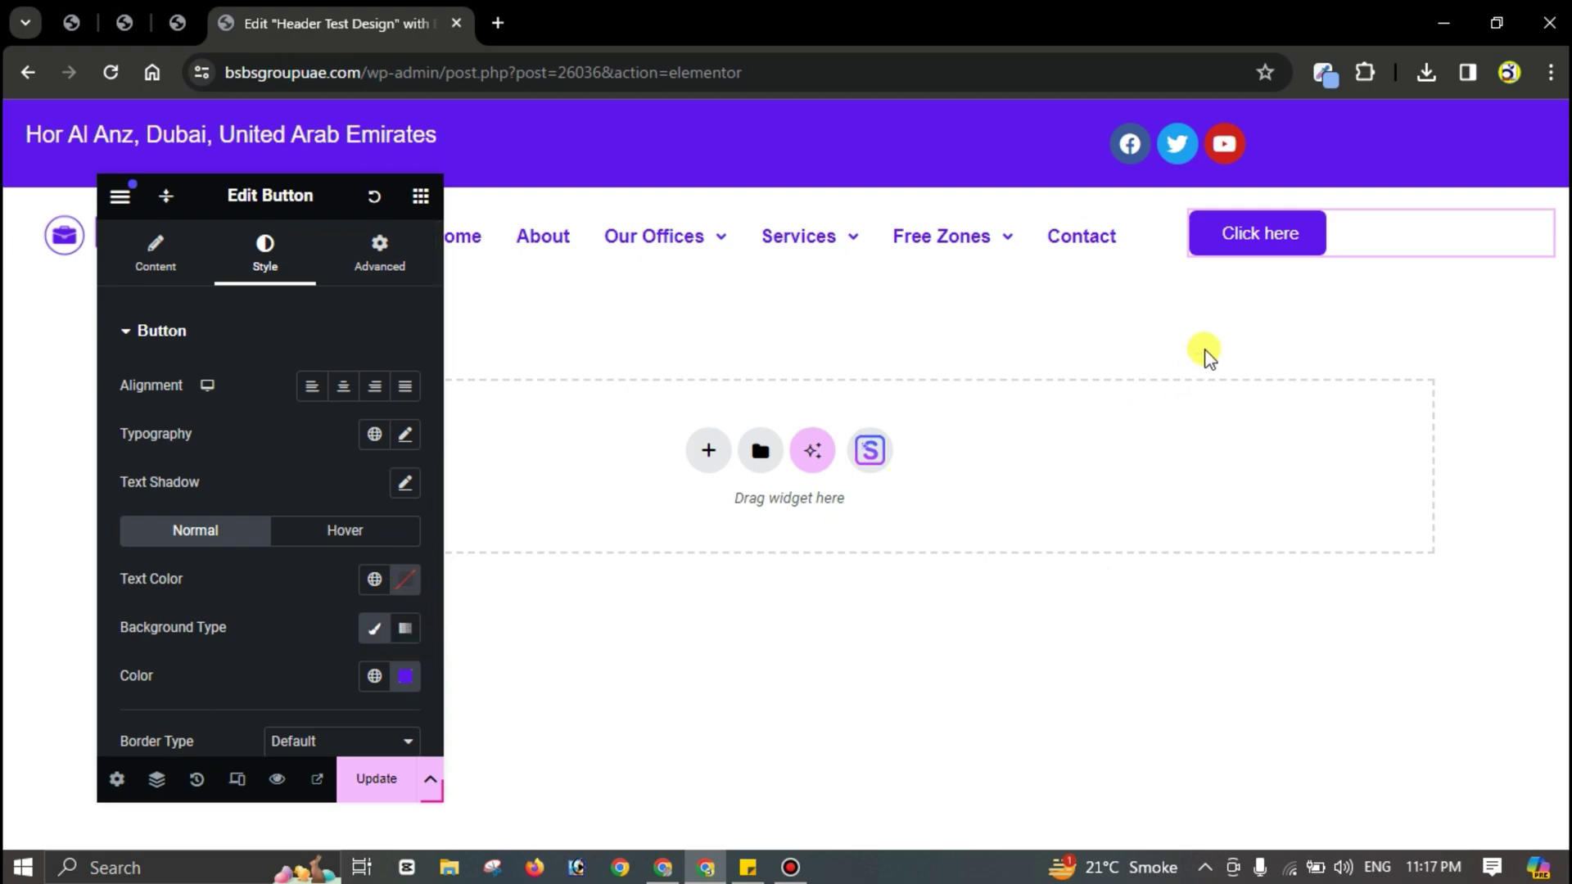
Step: Duplicate the Click here button and set the parent container's Direction to Row - horizontal
right_click(1534, 228)
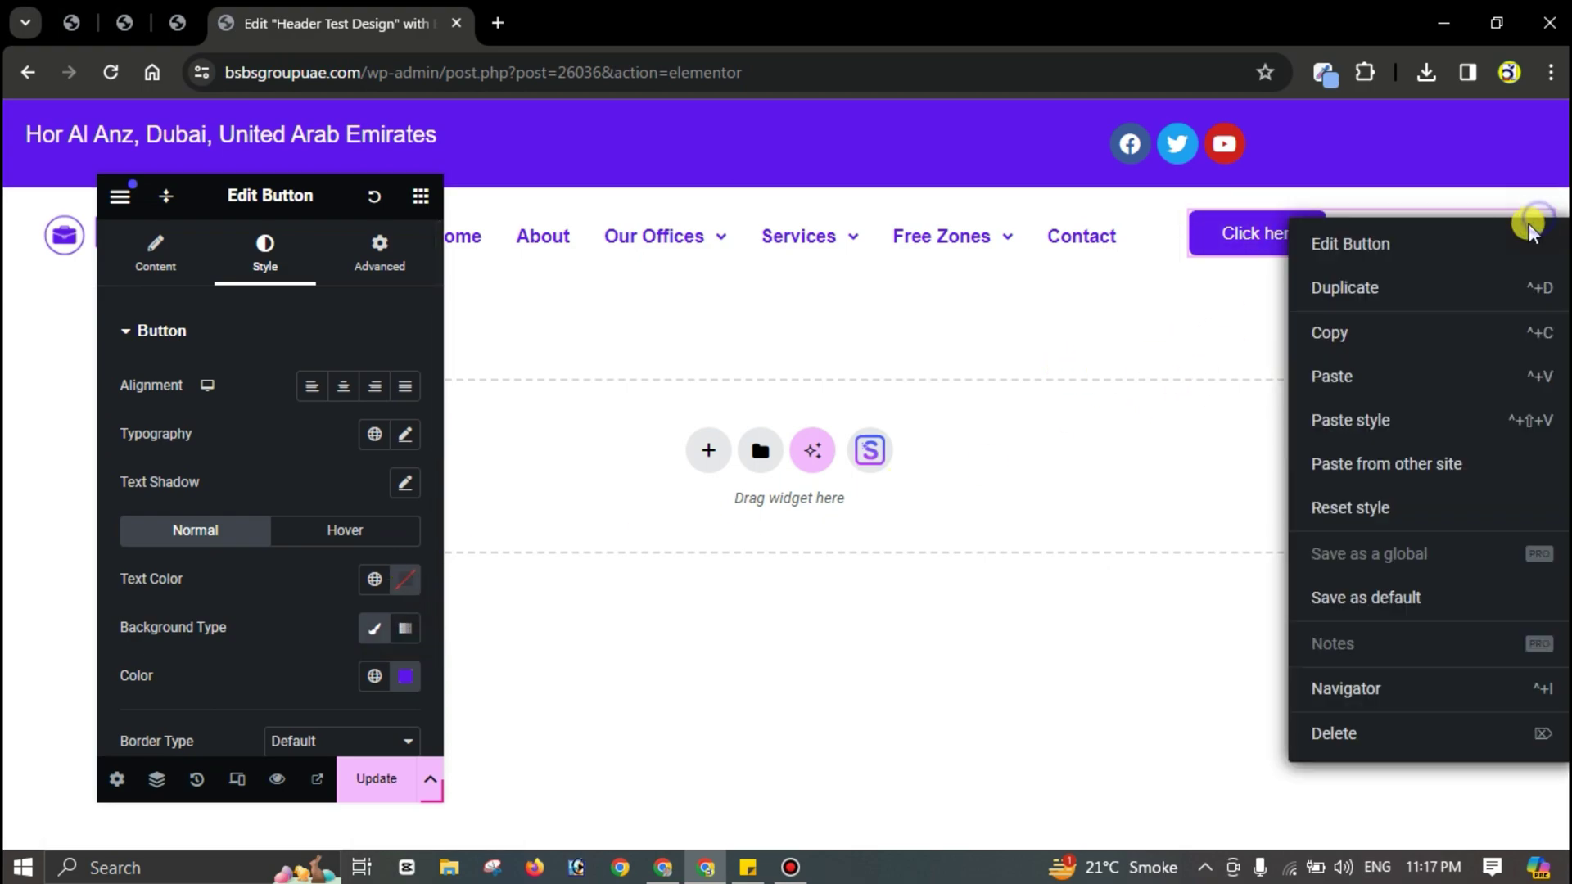
click(1330, 278)
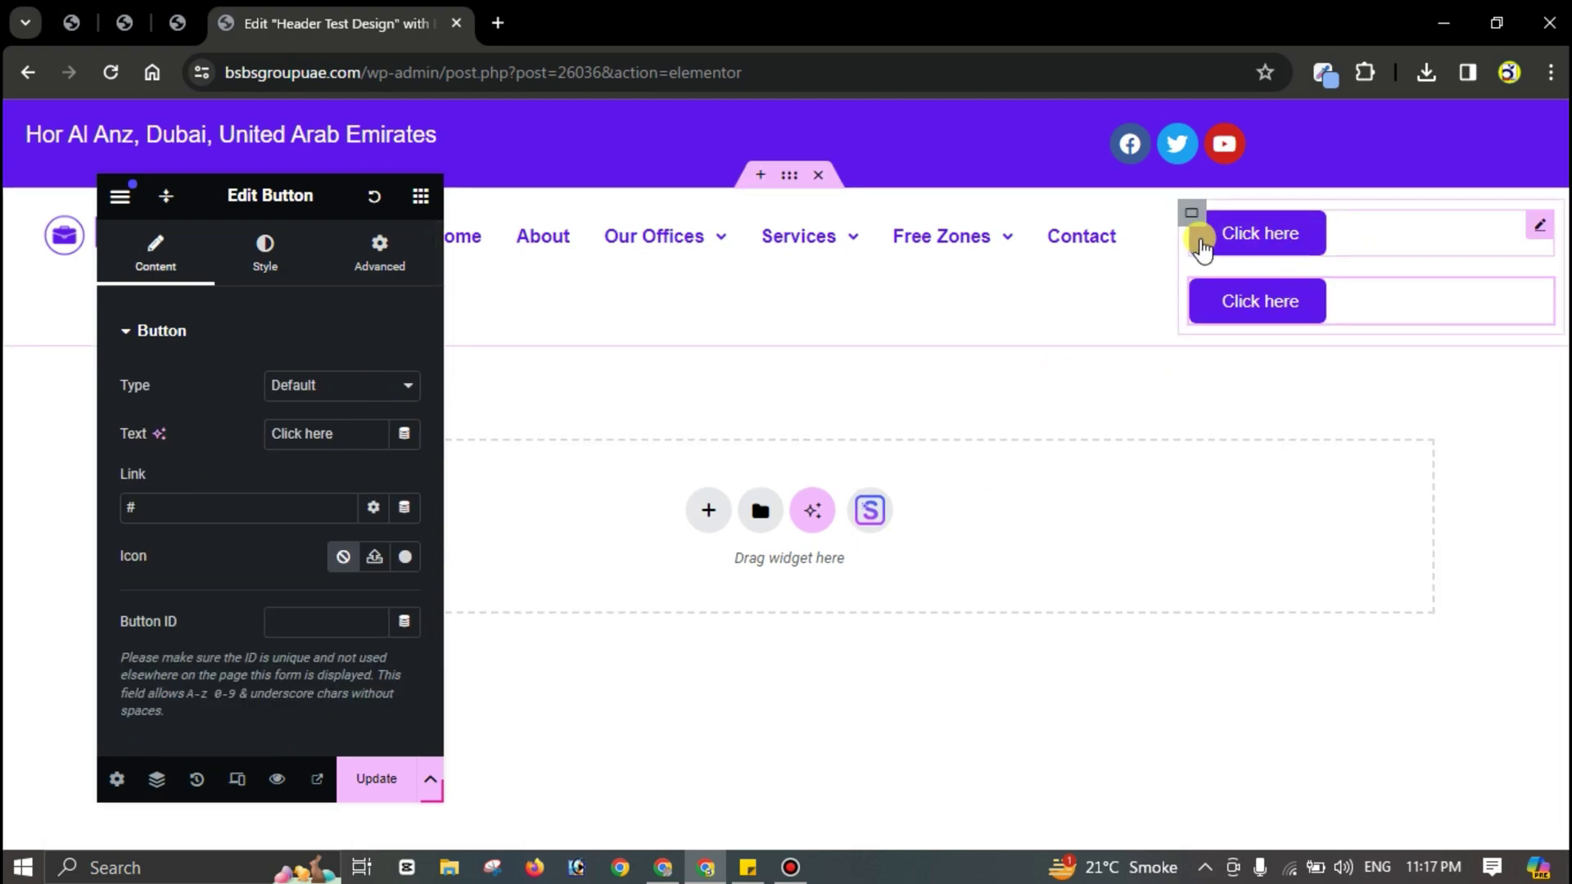
click(1191, 212)
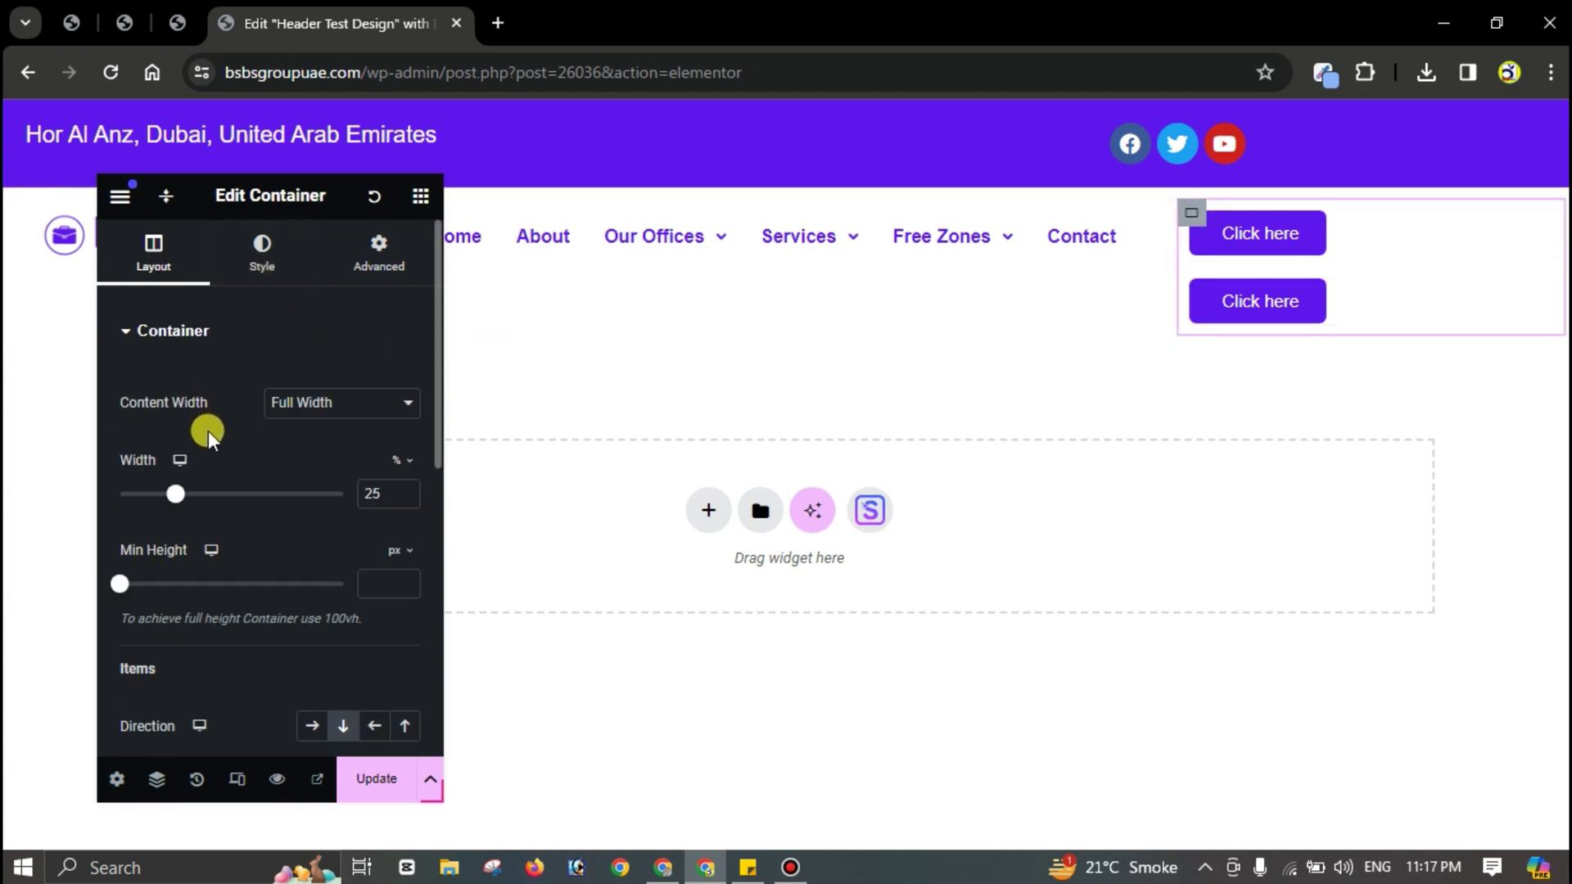
scroll(238, 418, down, 6)
scroll(303, 426, up, 3)
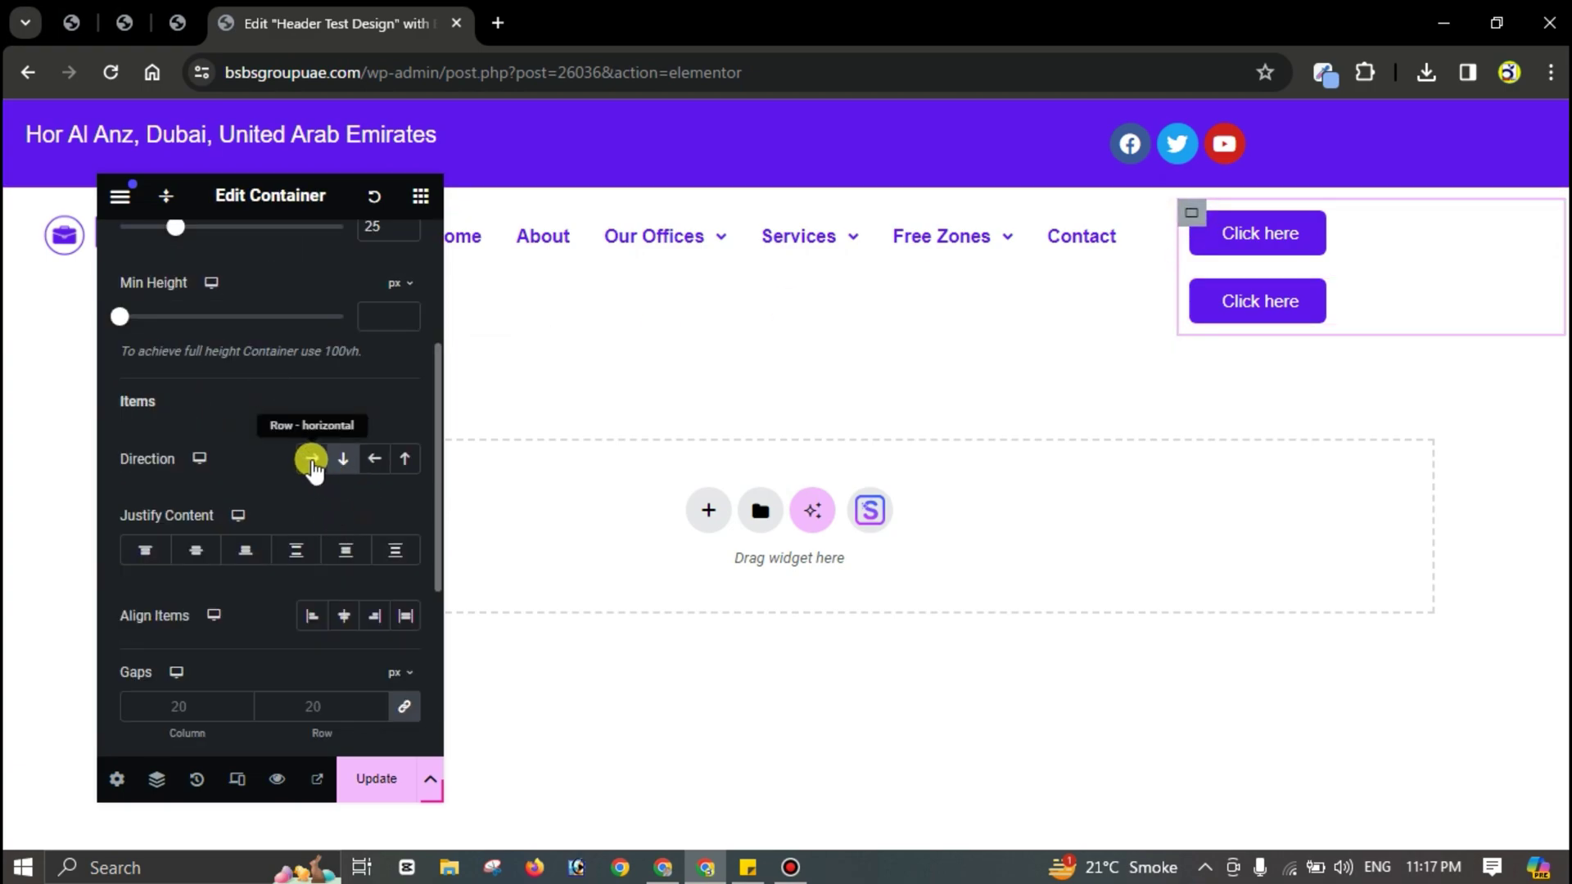
click(313, 460)
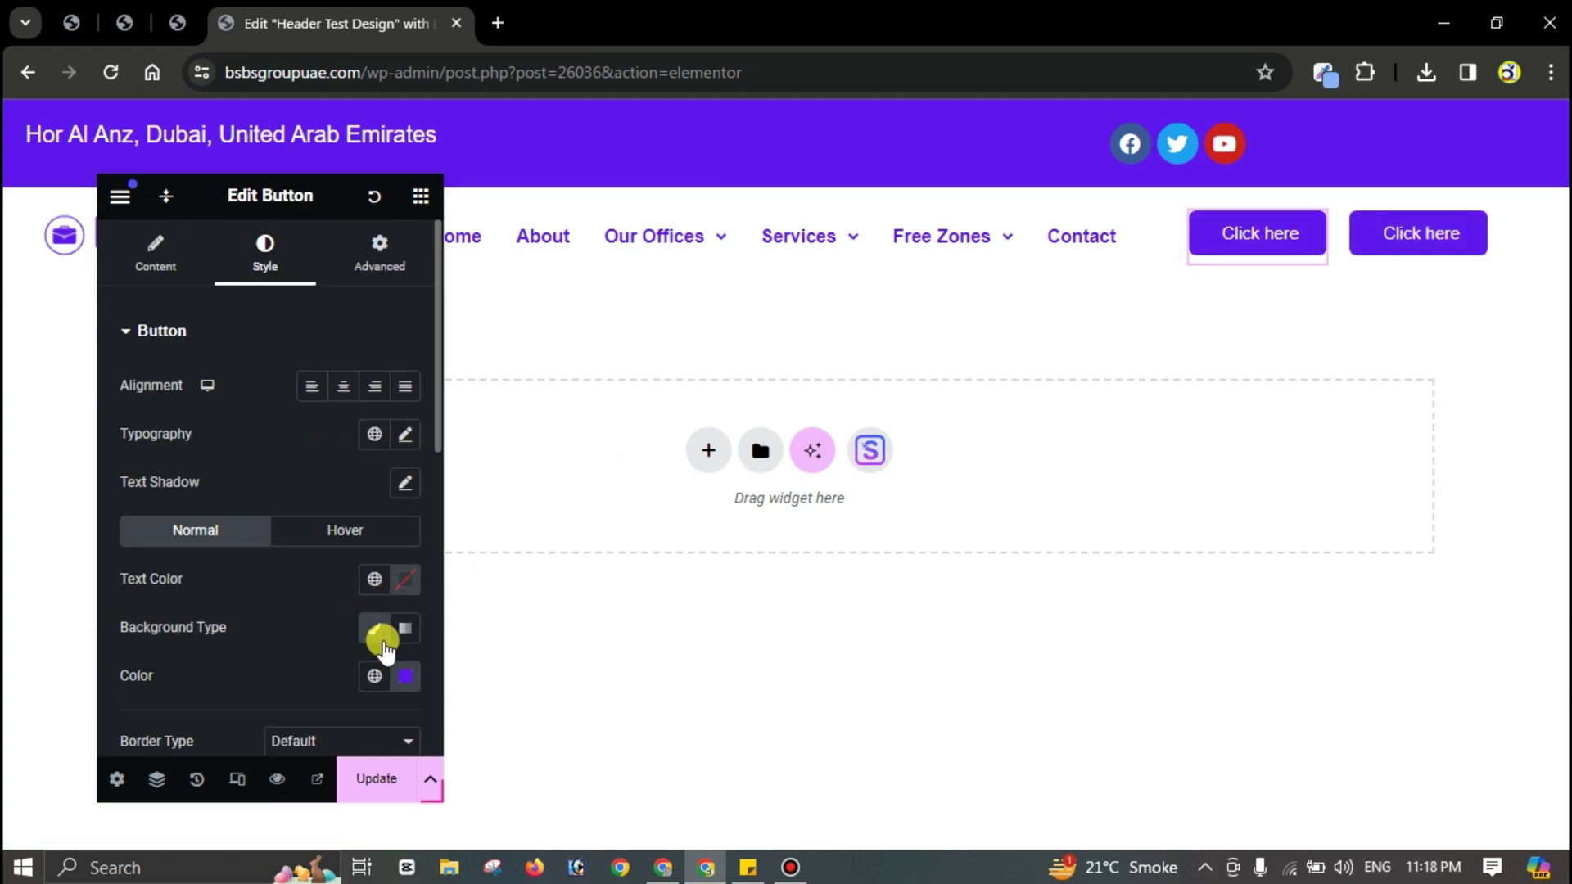
Step: Set the first button's text colour to #5E17EB and its background to white
click(406, 581)
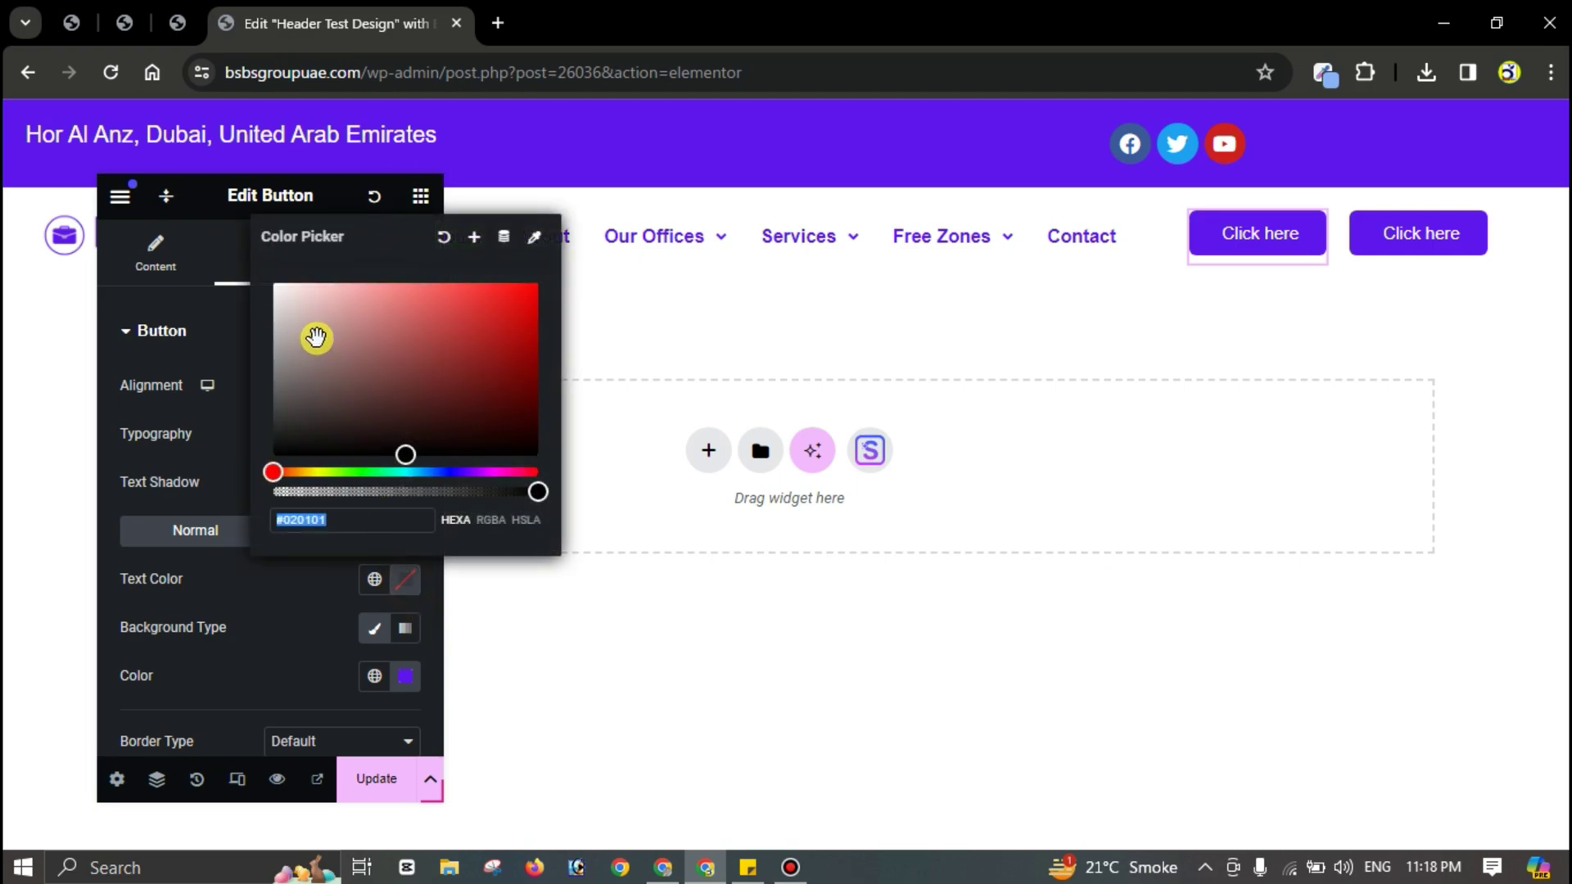
drag(316, 336, 309, 329)
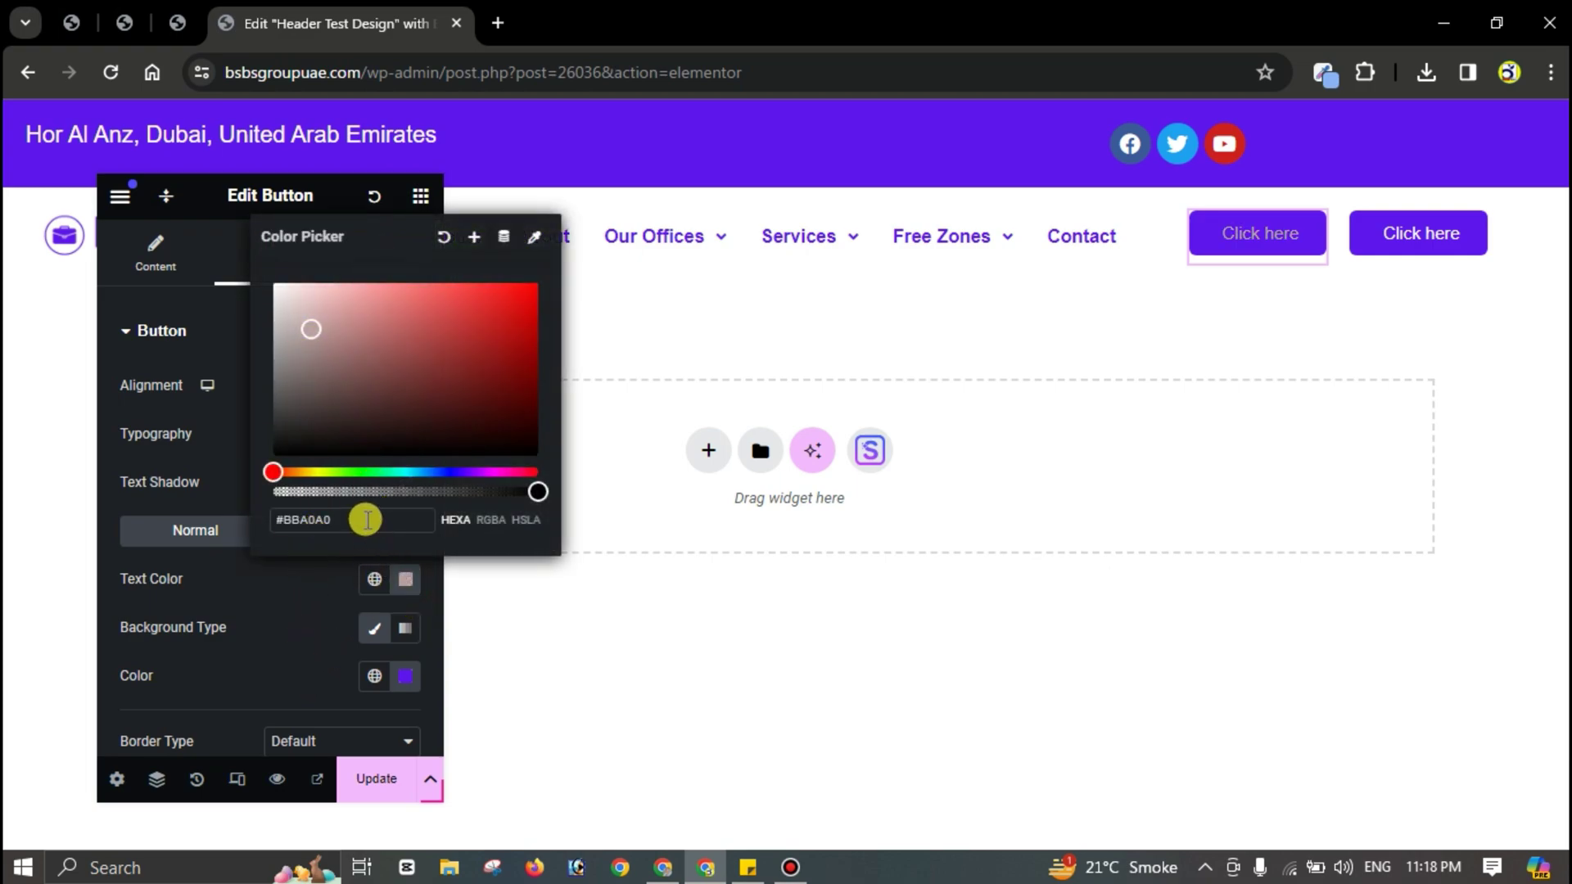
triple_click(365, 520)
text(#5E17EB)
click(320, 626)
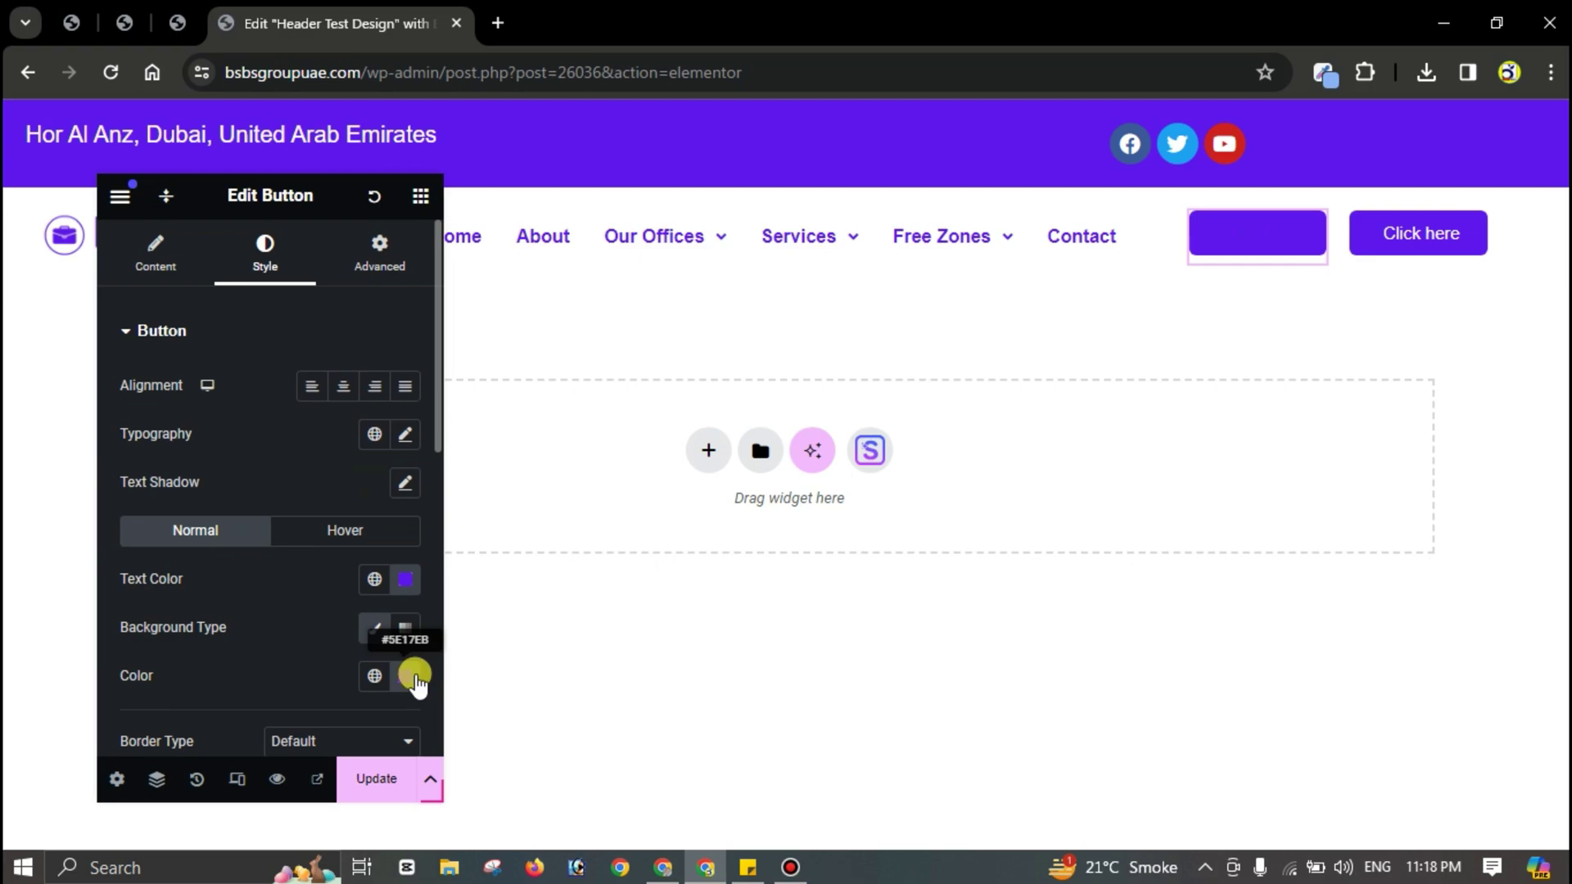
click(405, 676)
key(ctrl+c)
drag(350, 496, 273, 381)
click(263, 653)
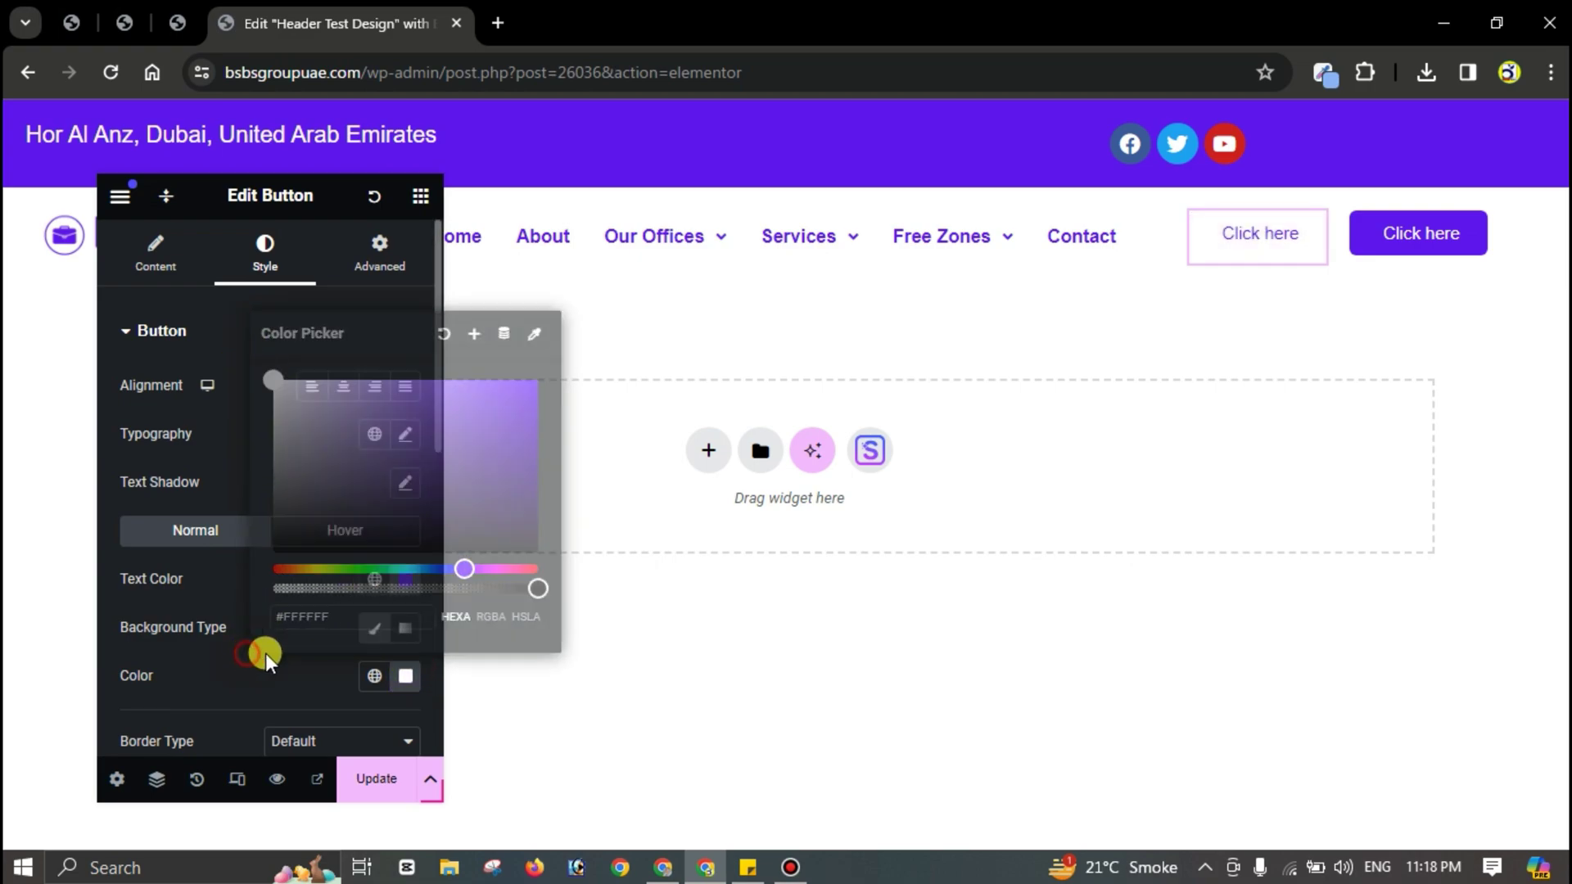
Step: Give the button a solid 2 px border coloured #5E17EB
scroll(288, 612, down, 3)
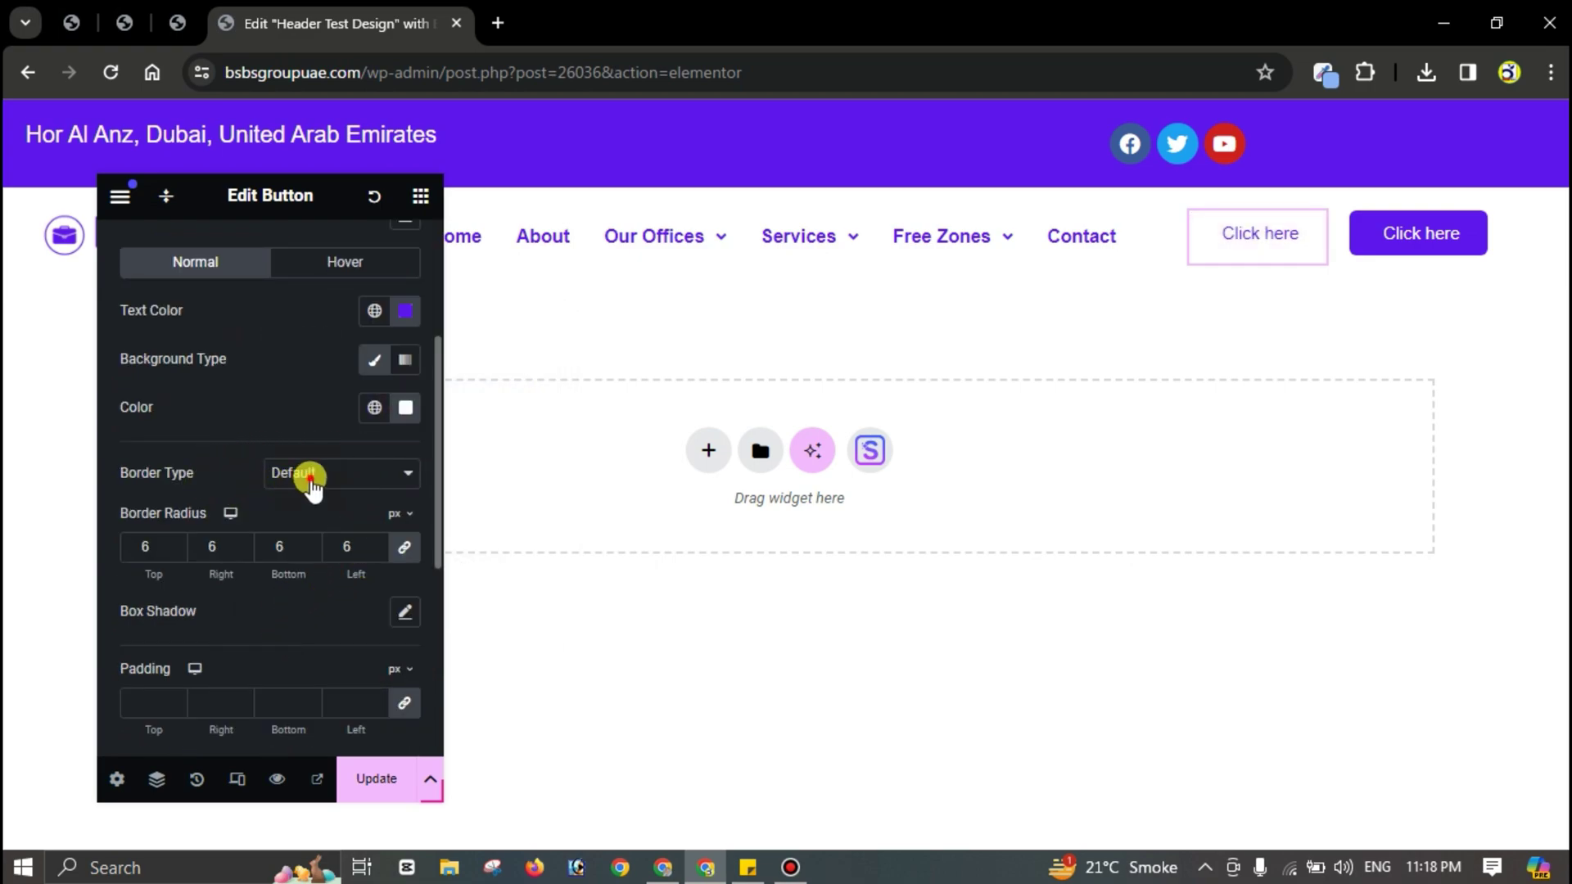
click(310, 479)
click(309, 534)
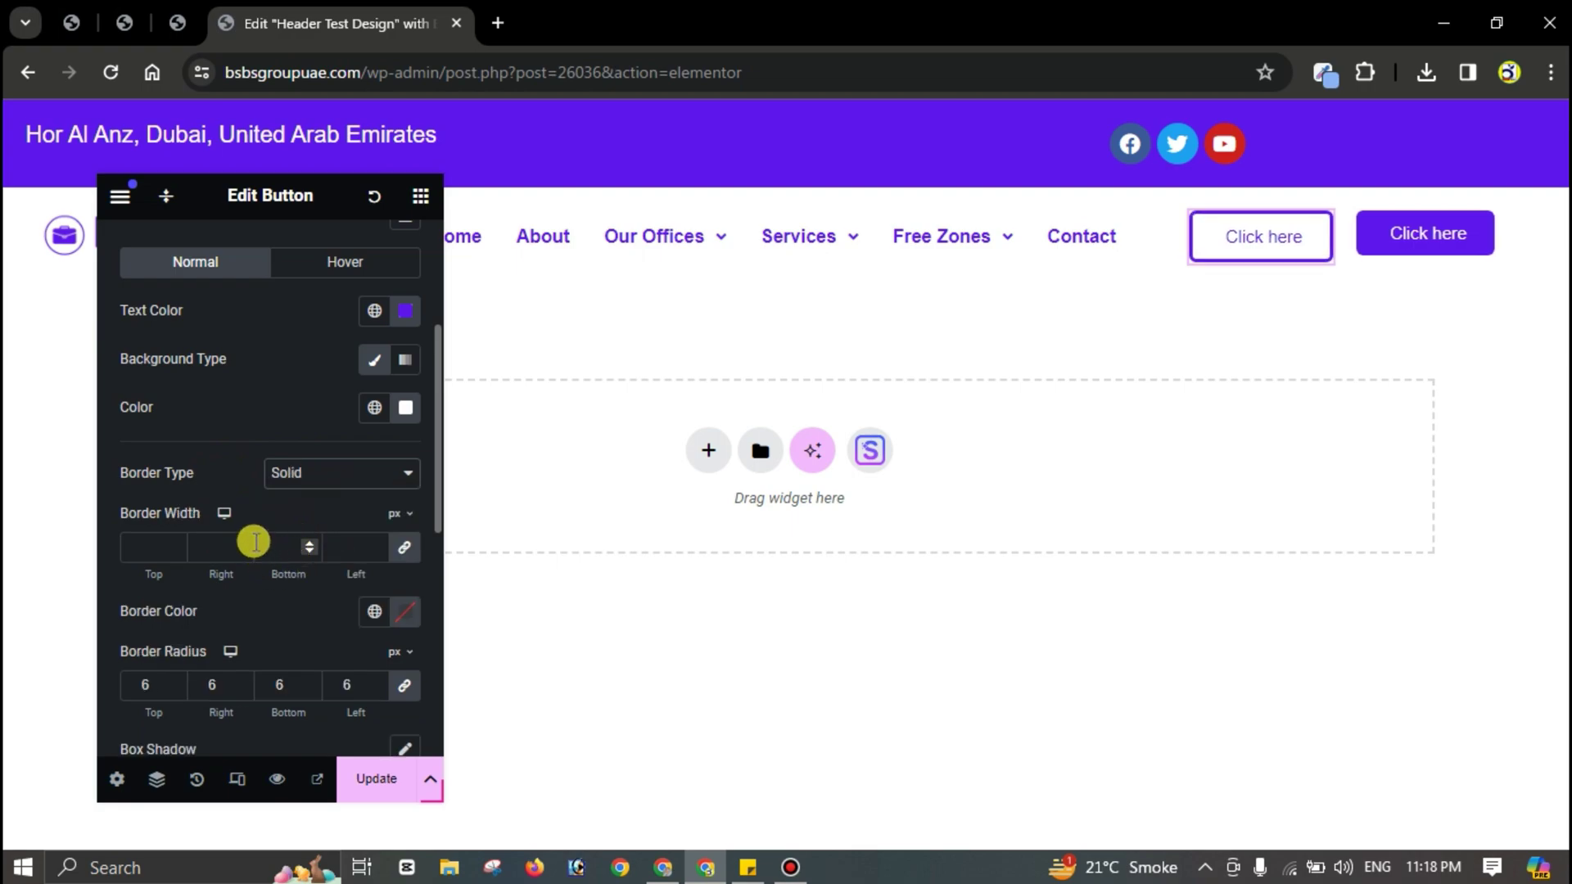
click(242, 543)
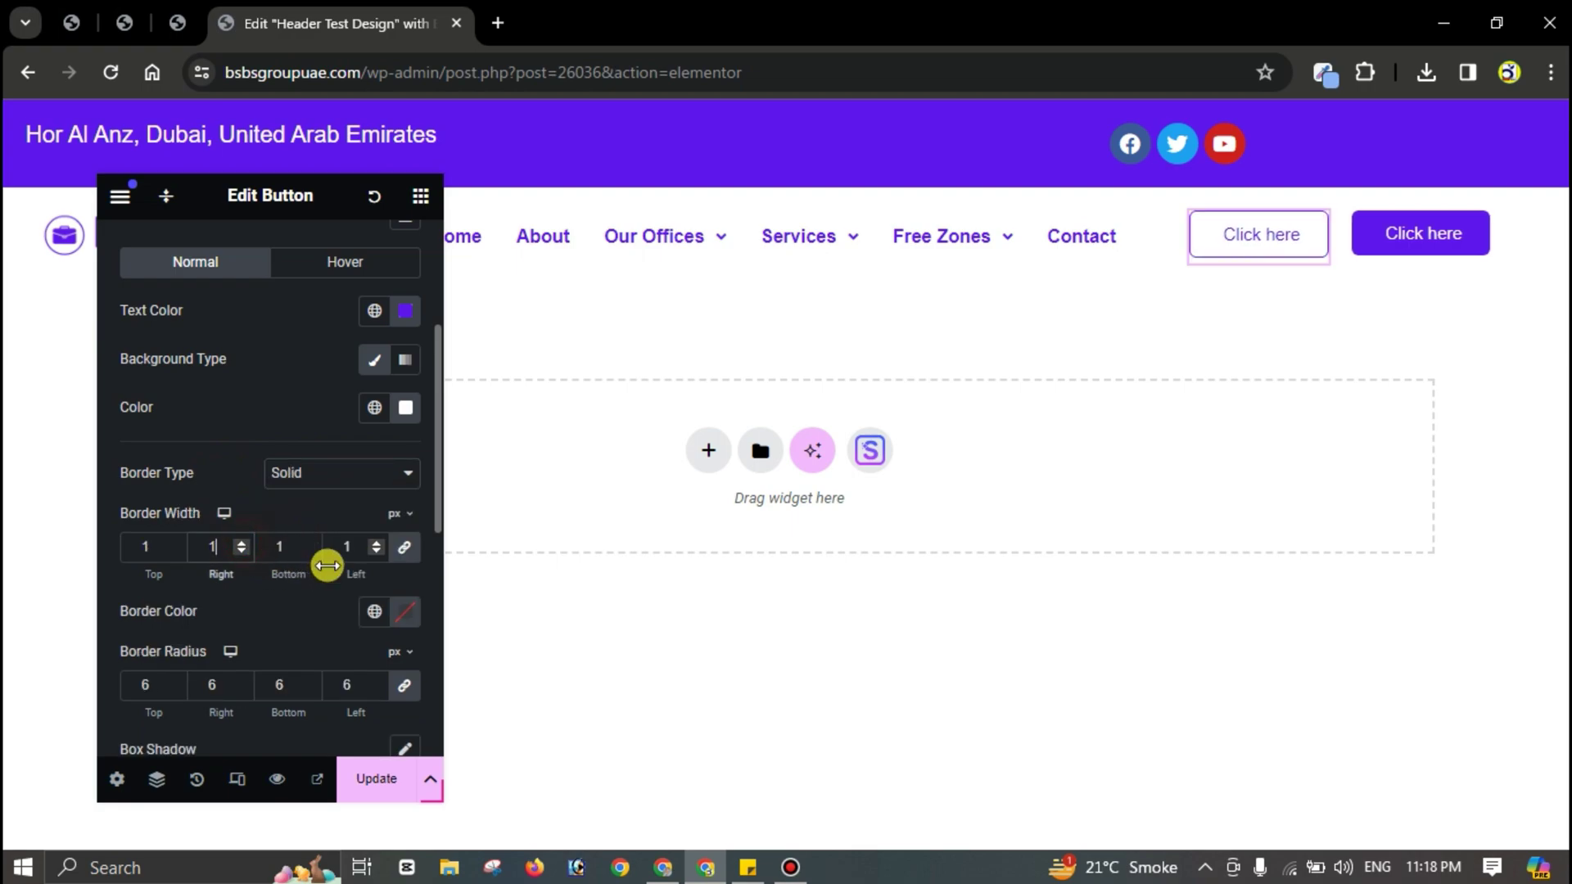
click(238, 542)
scroll(256, 598, down, 3)
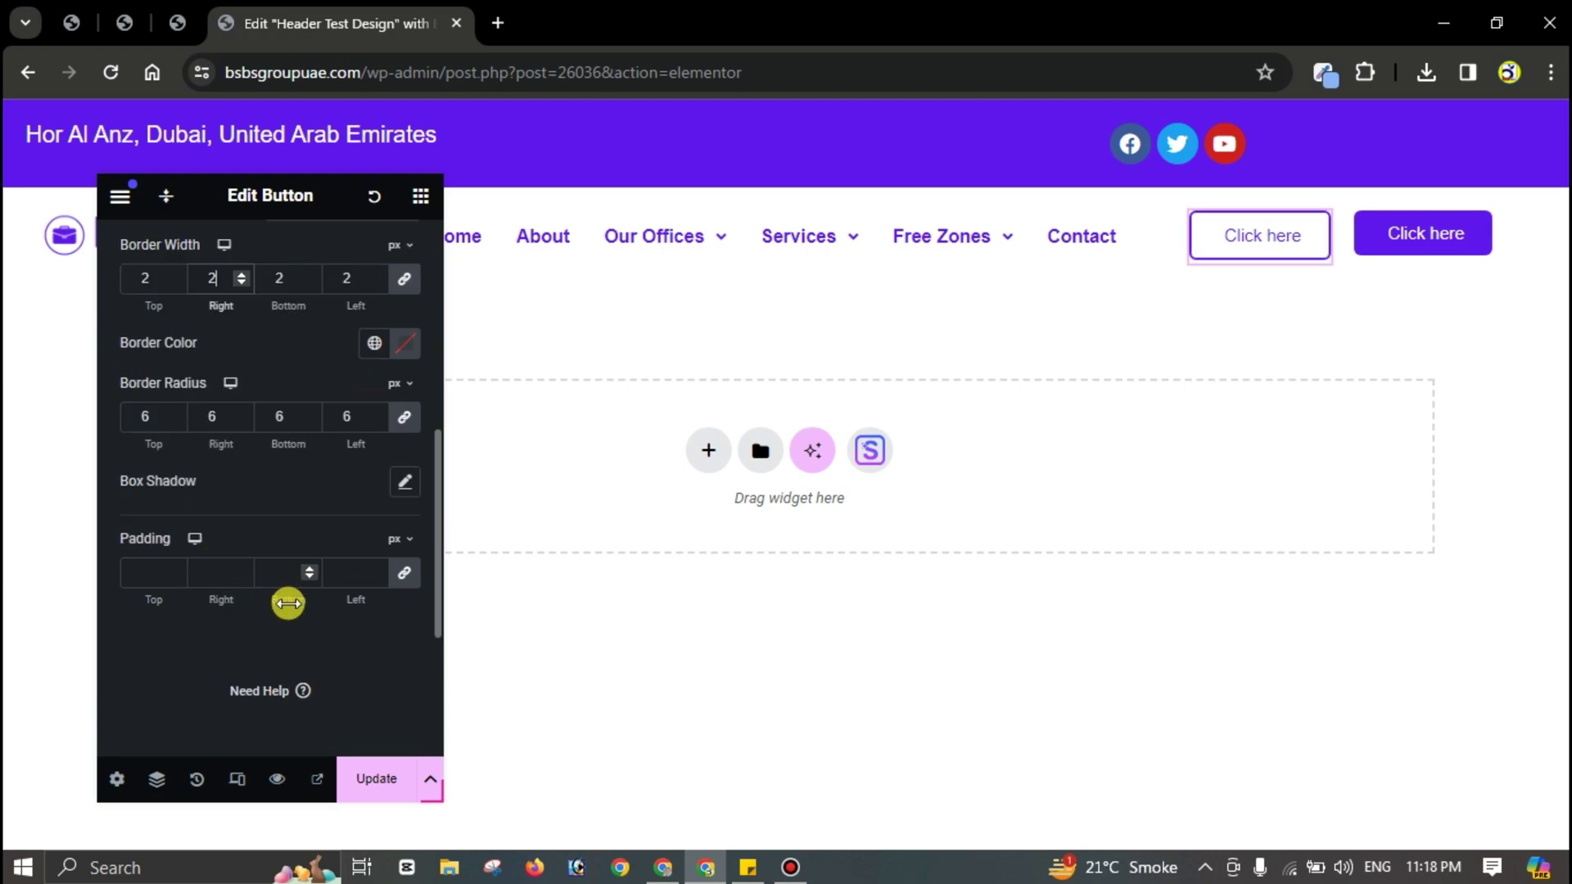
click(406, 344)
key(ctrl+v)
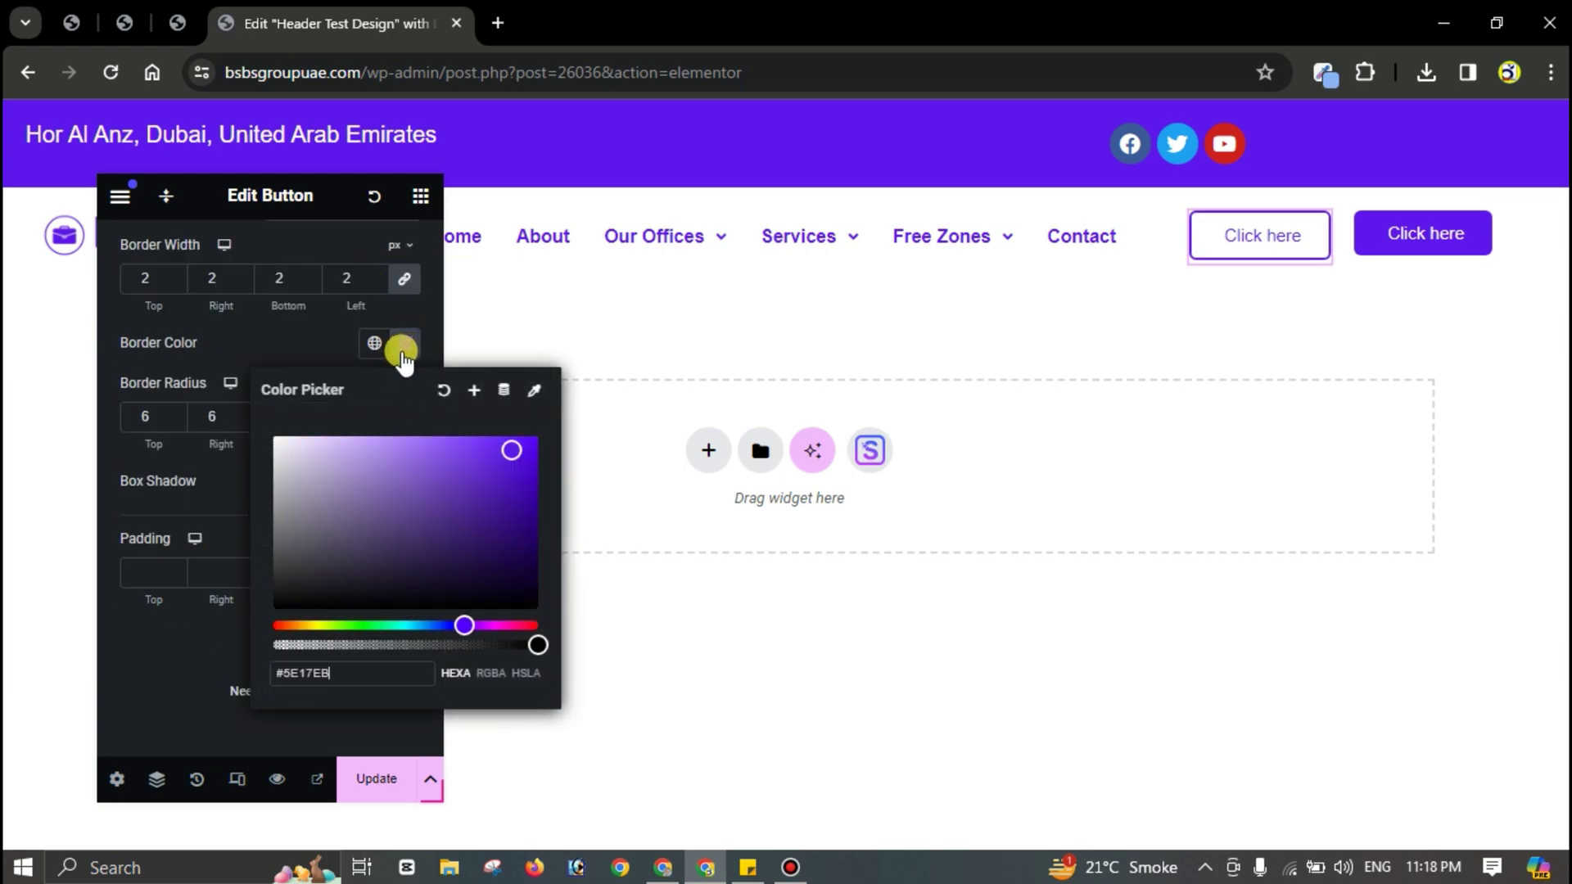
click(200, 475)
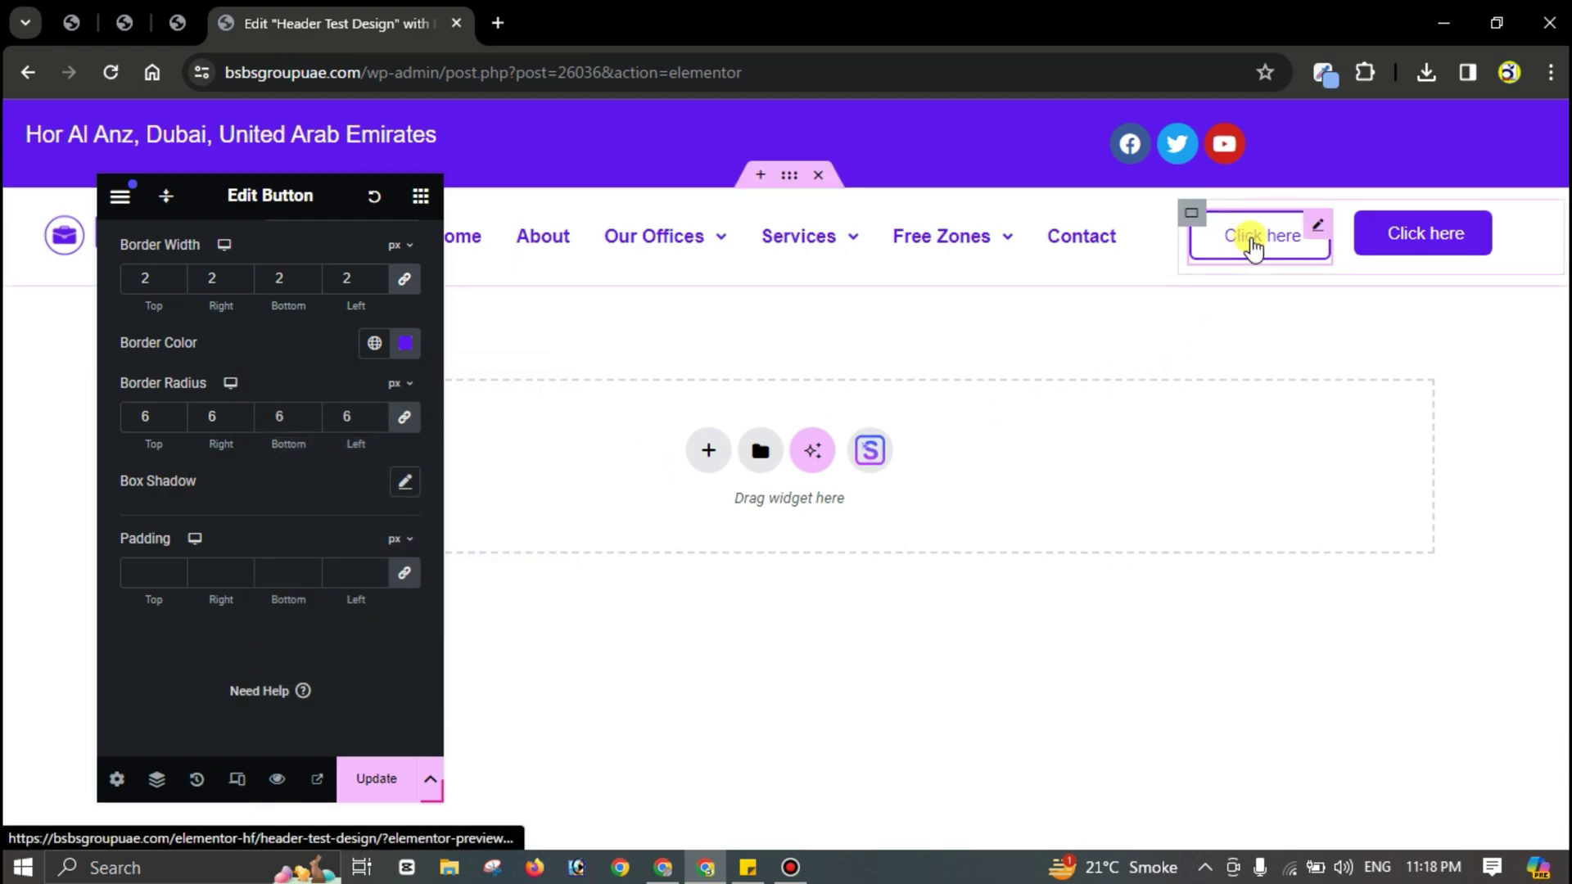
scroll(265, 380, up, 3)
click(319, 283)
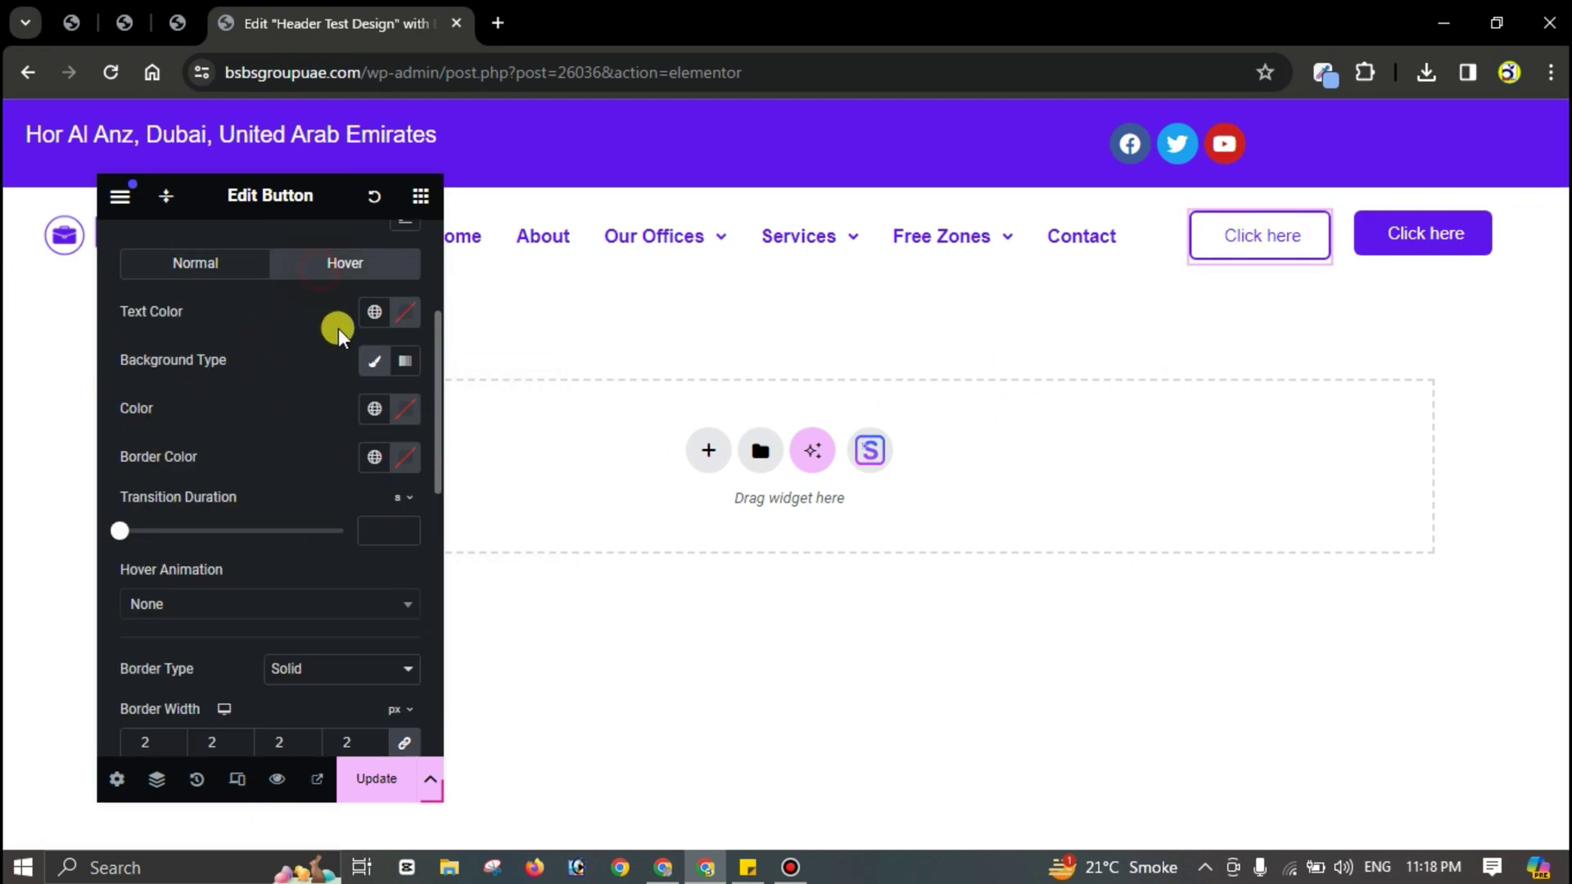
Step: On hover, turn the button text white and background purple with a 0.7 s transition
click(404, 314)
drag(308, 468, 273, 329)
click(274, 329)
click(393, 411)
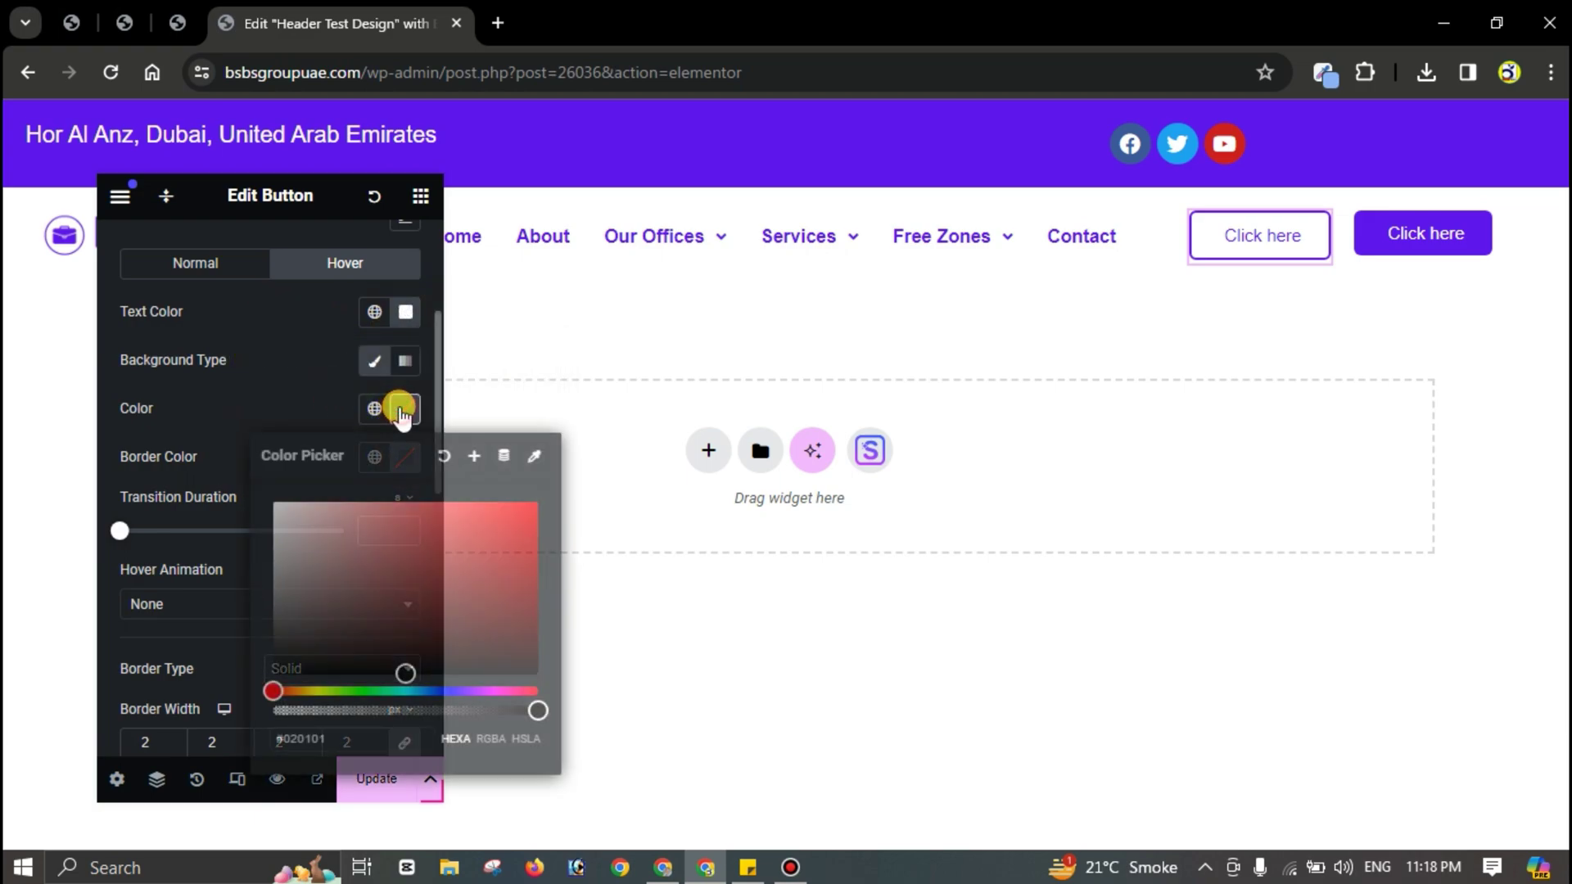
click(326, 388)
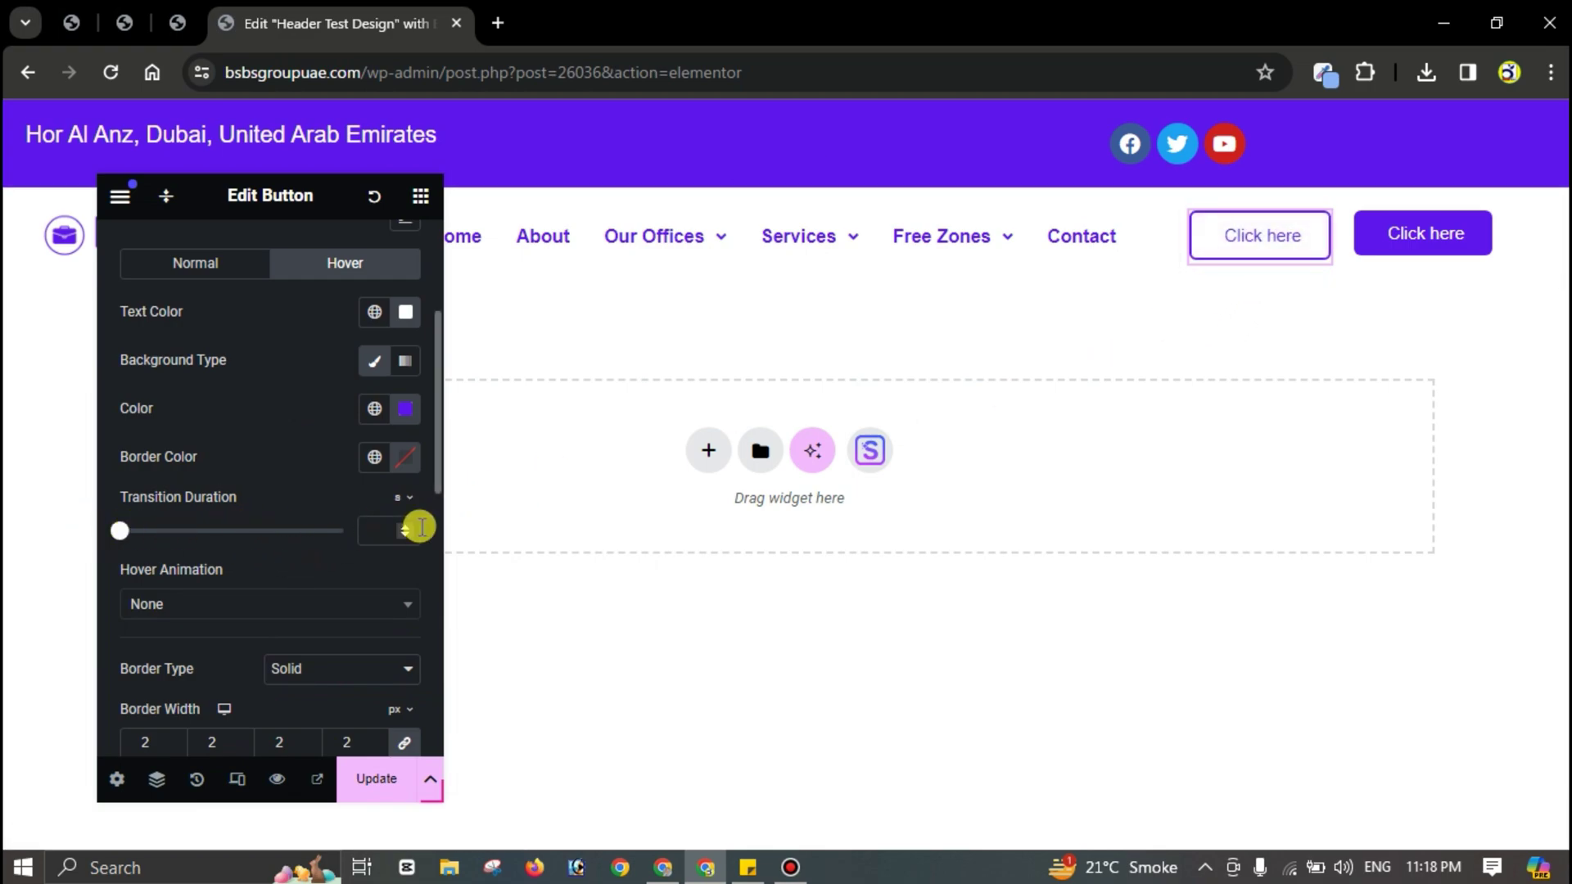
click(380, 531)
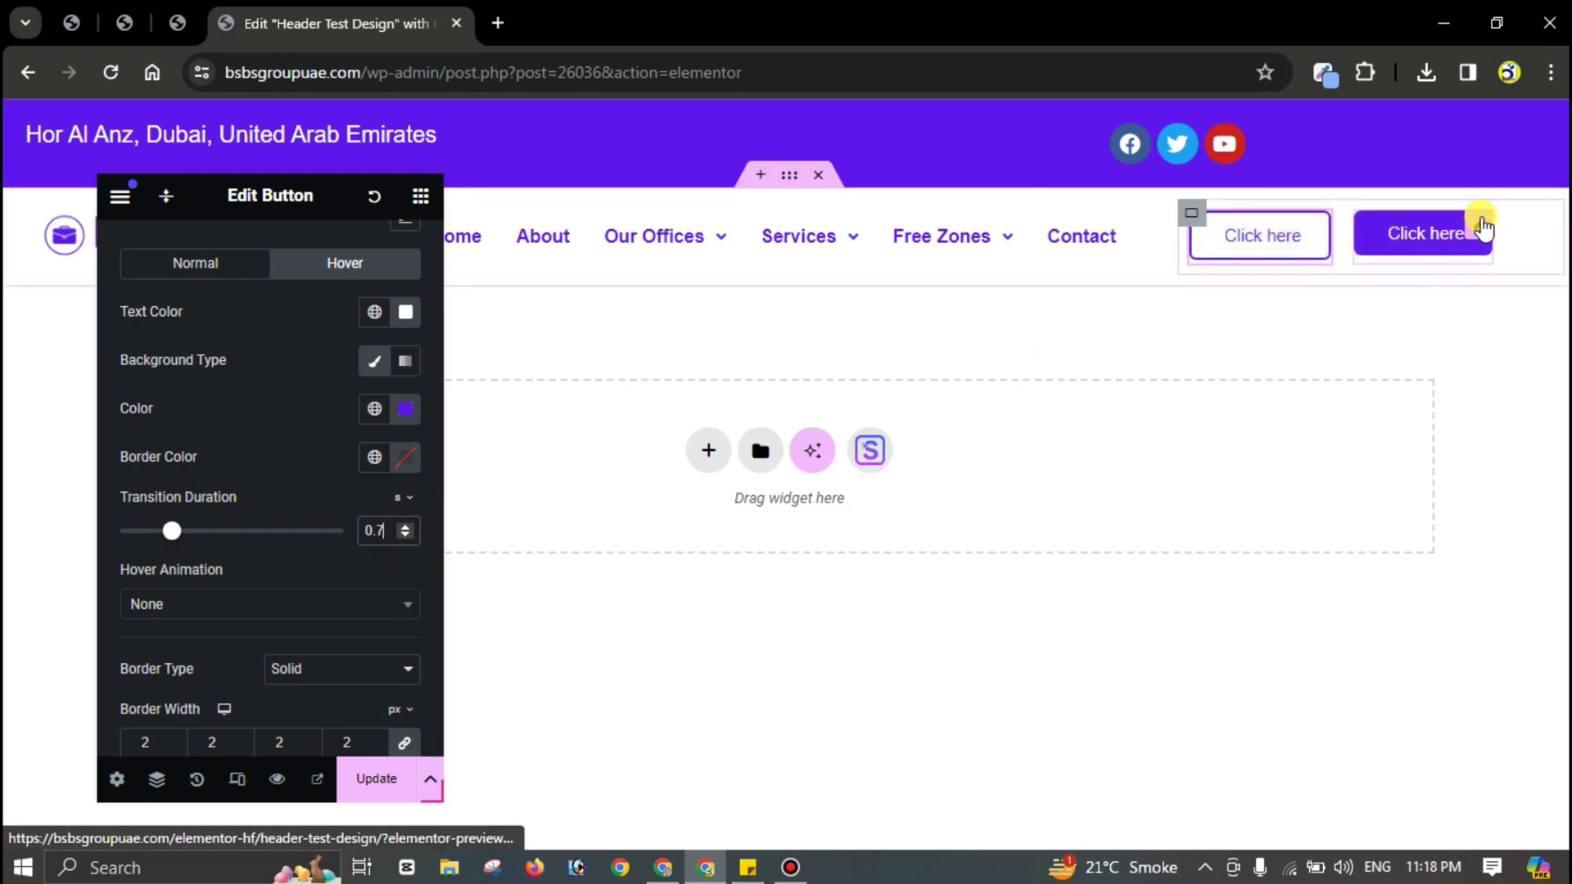
click(1481, 231)
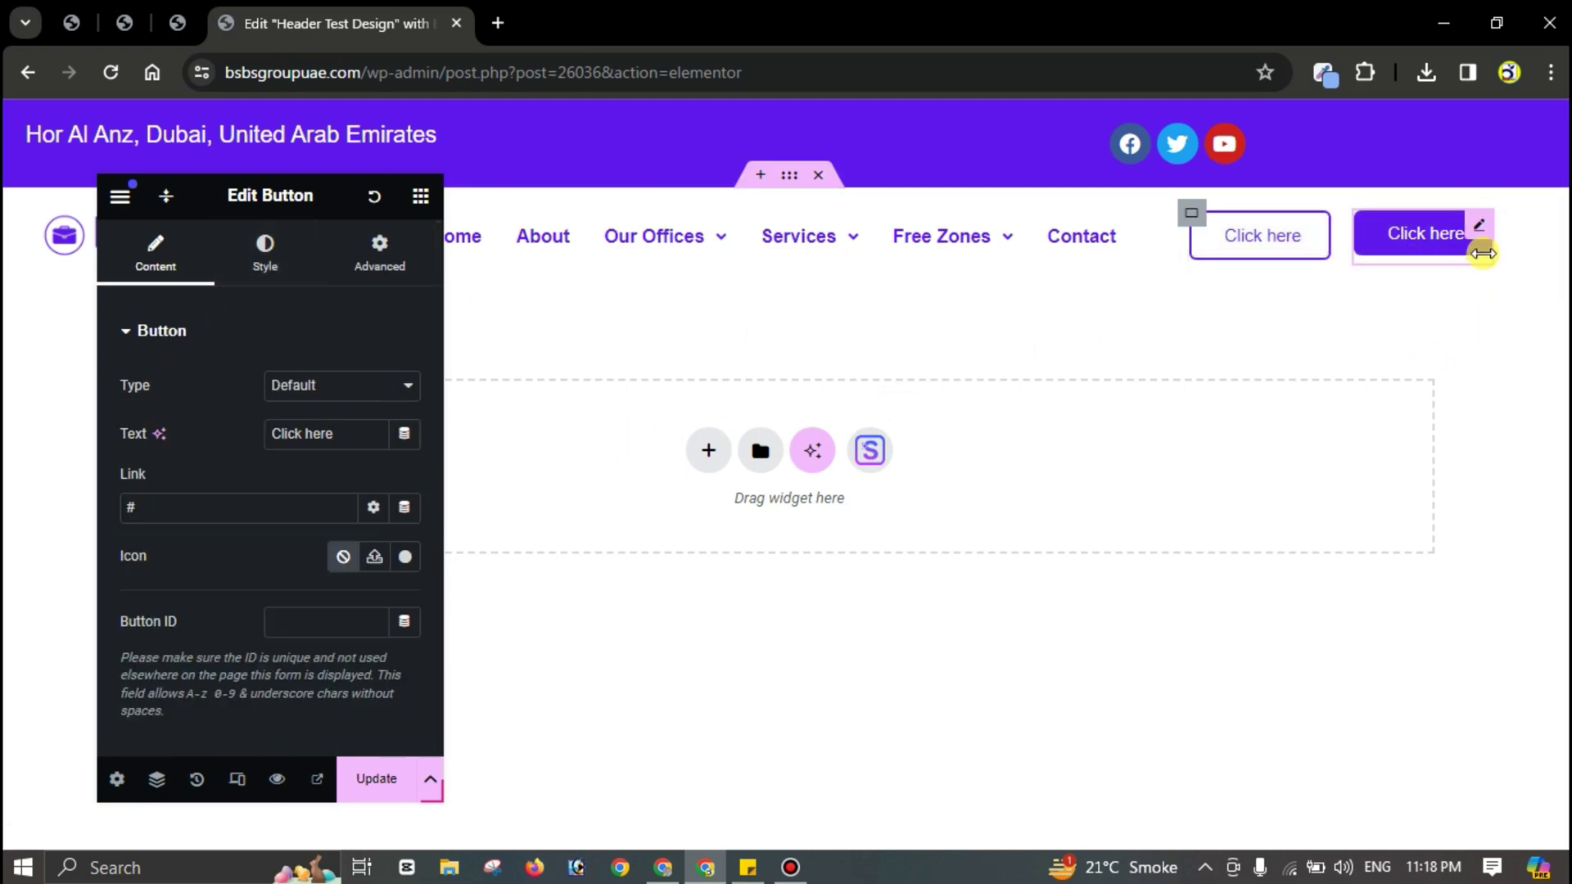
Step: Give the second button a 0.7 hover transition and purple hover text colour
click(264, 249)
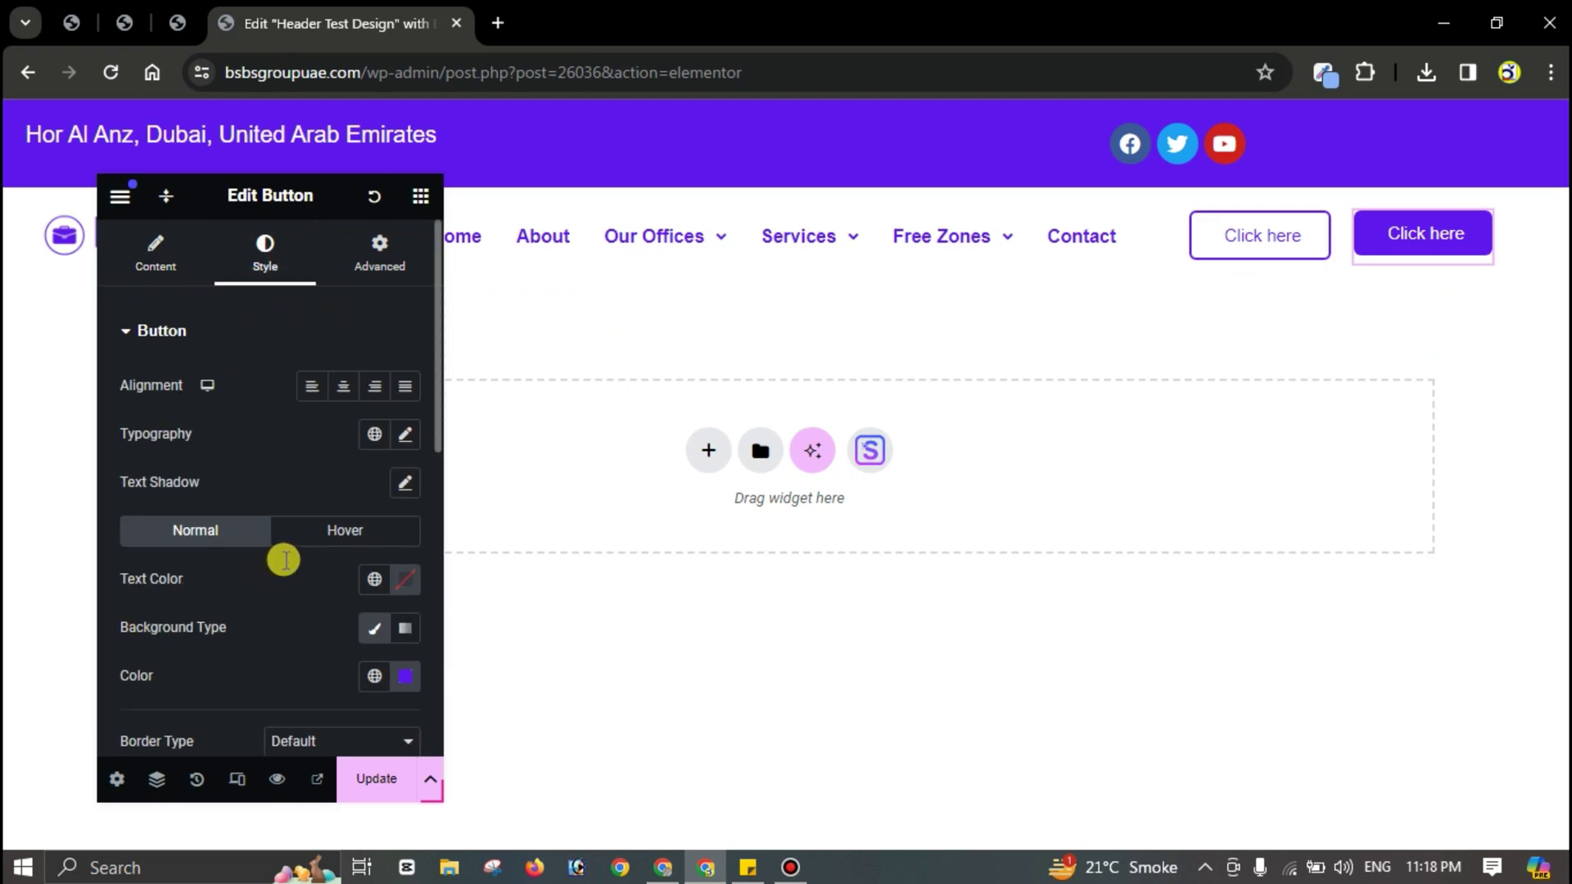
scroll(284, 560, down, 3)
click(342, 263)
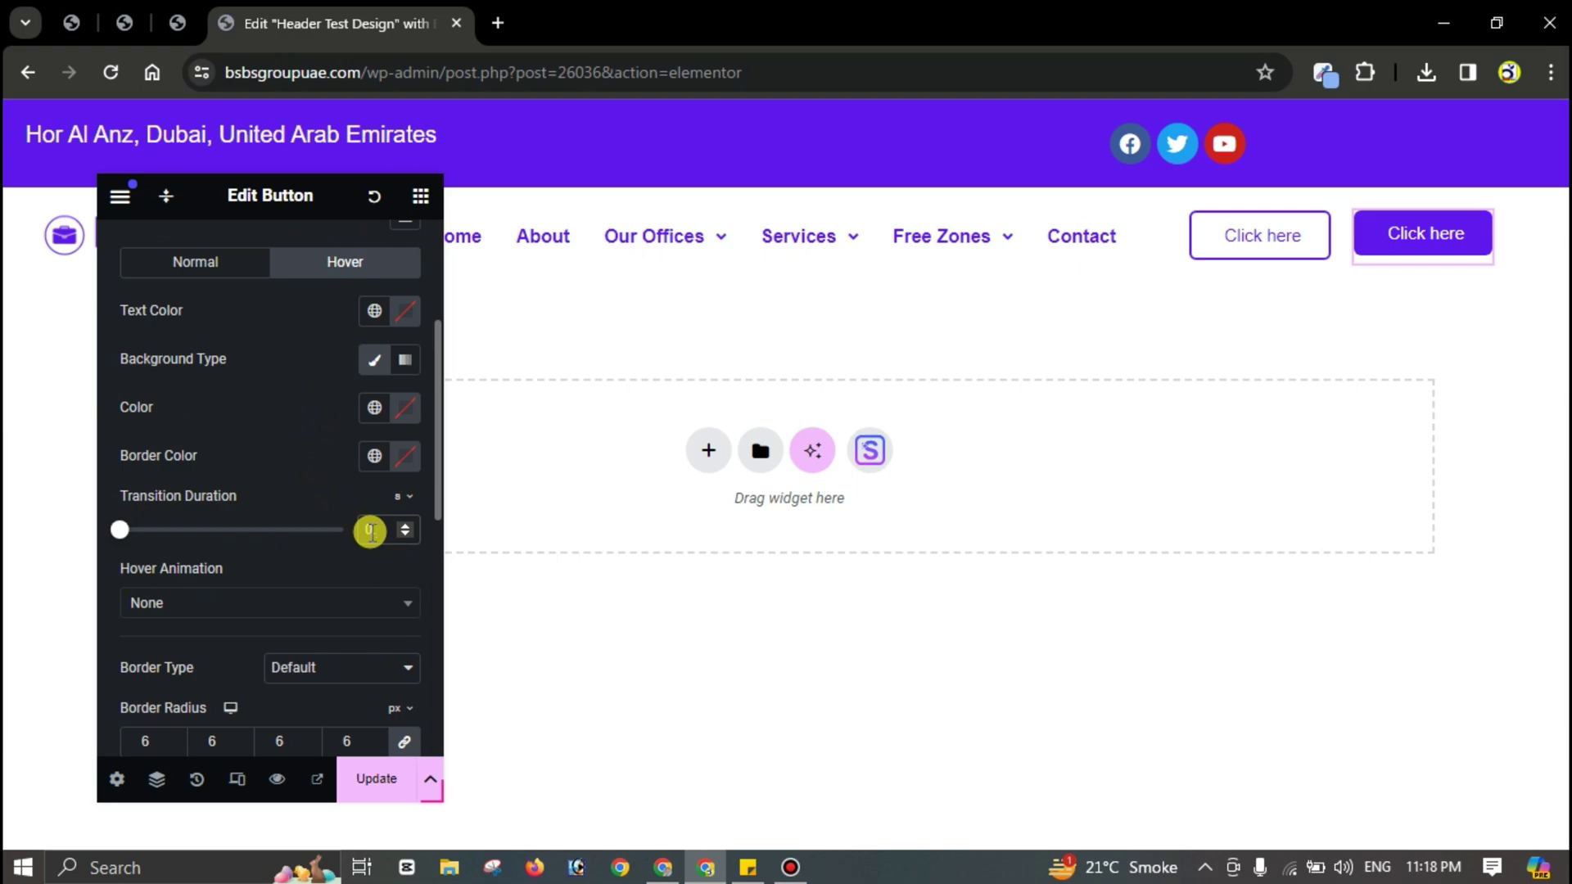
text(0.7)
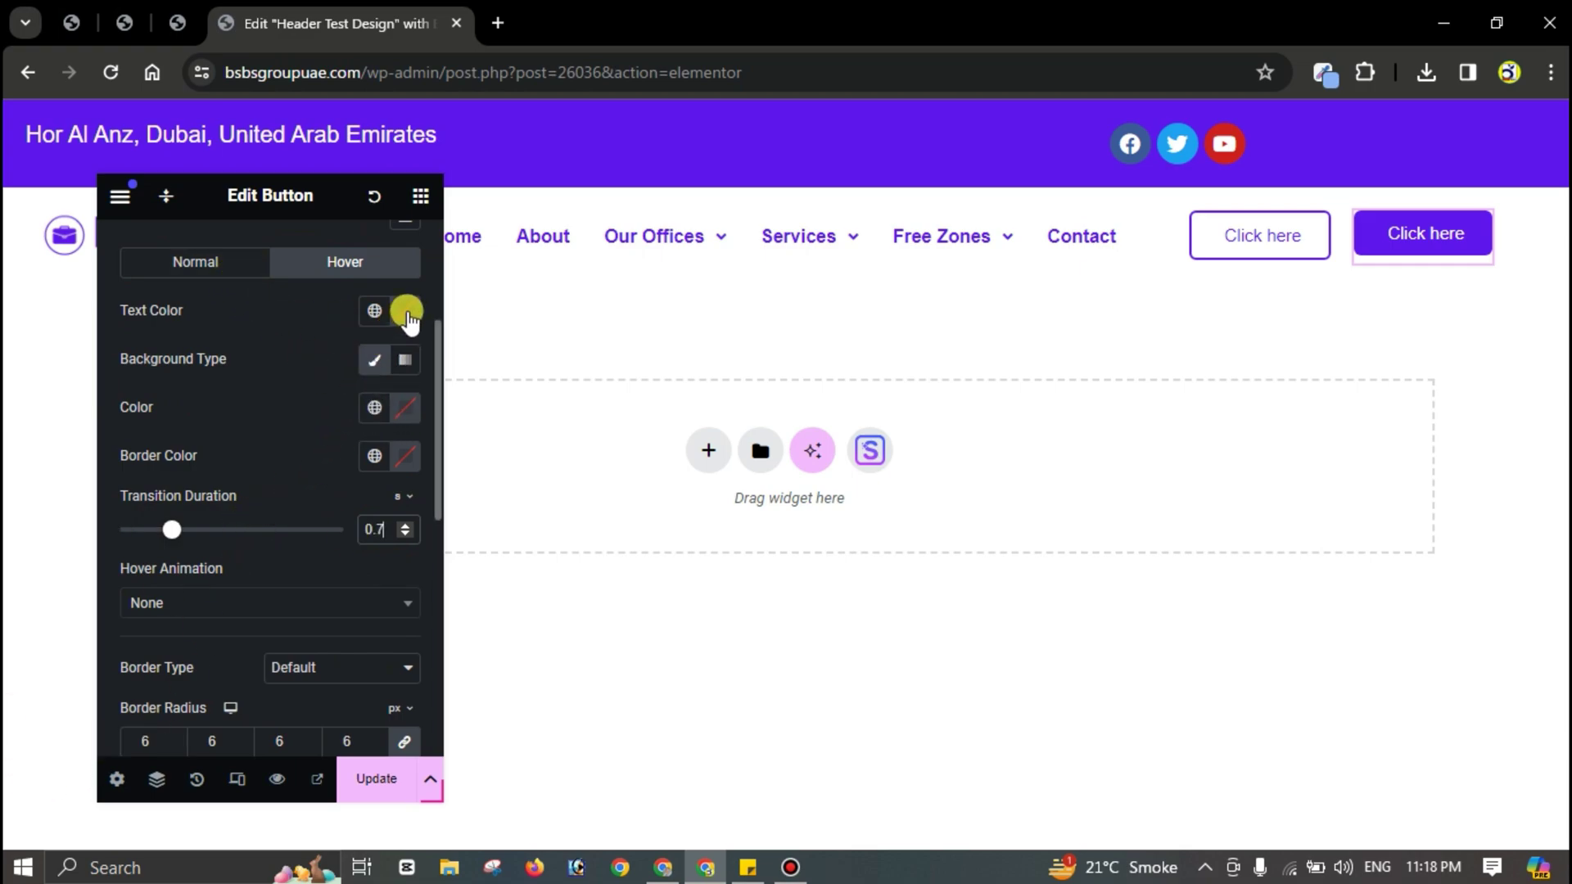
click(407, 312)
key(ctrl+v)
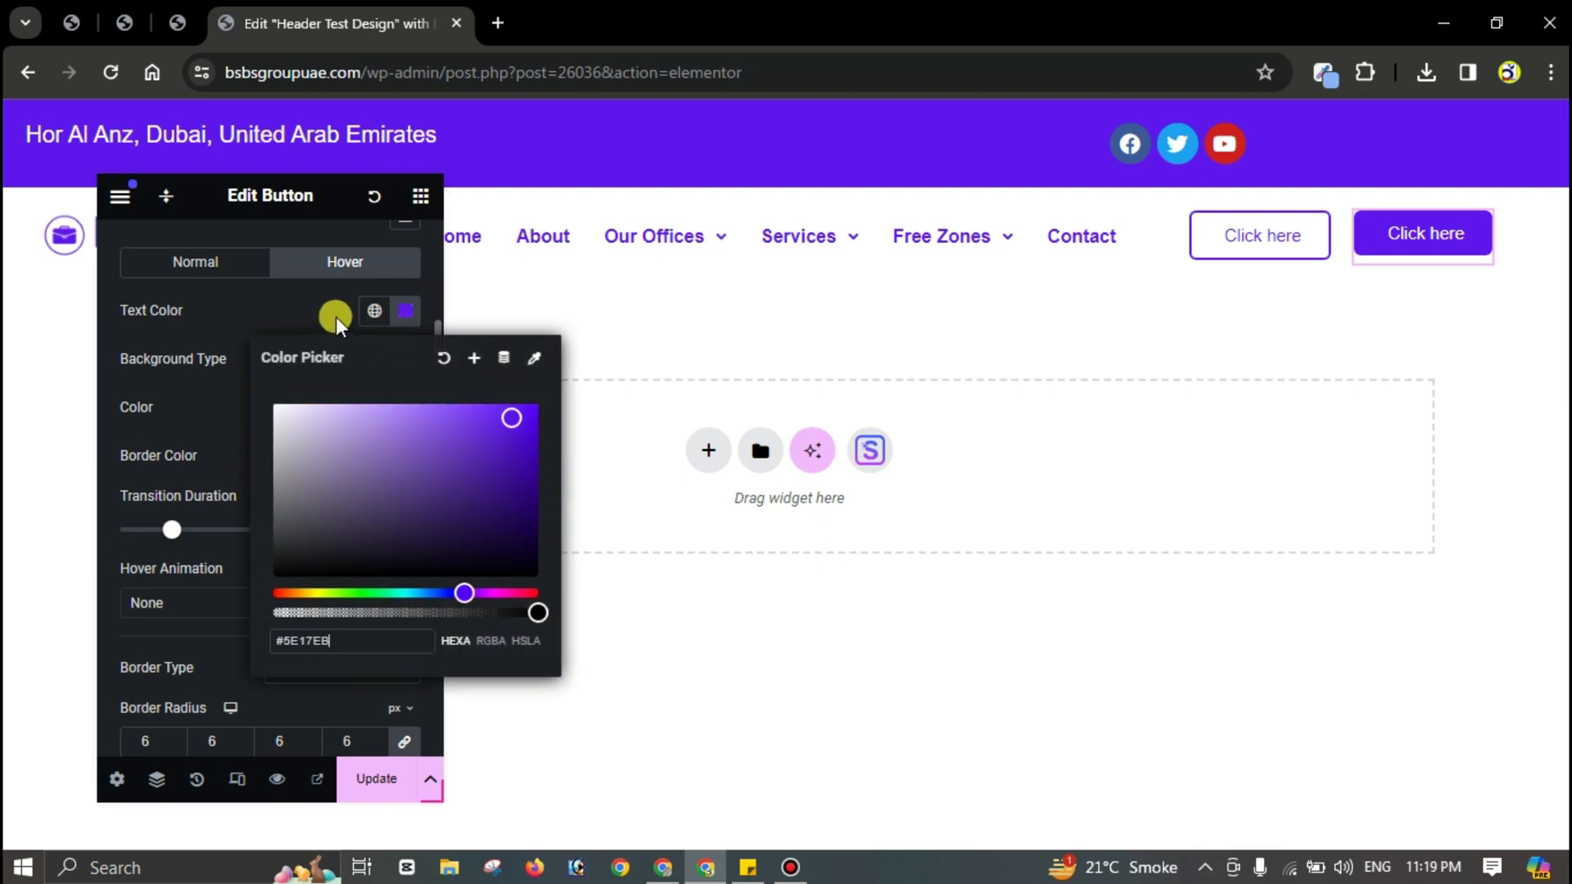
click(336, 311)
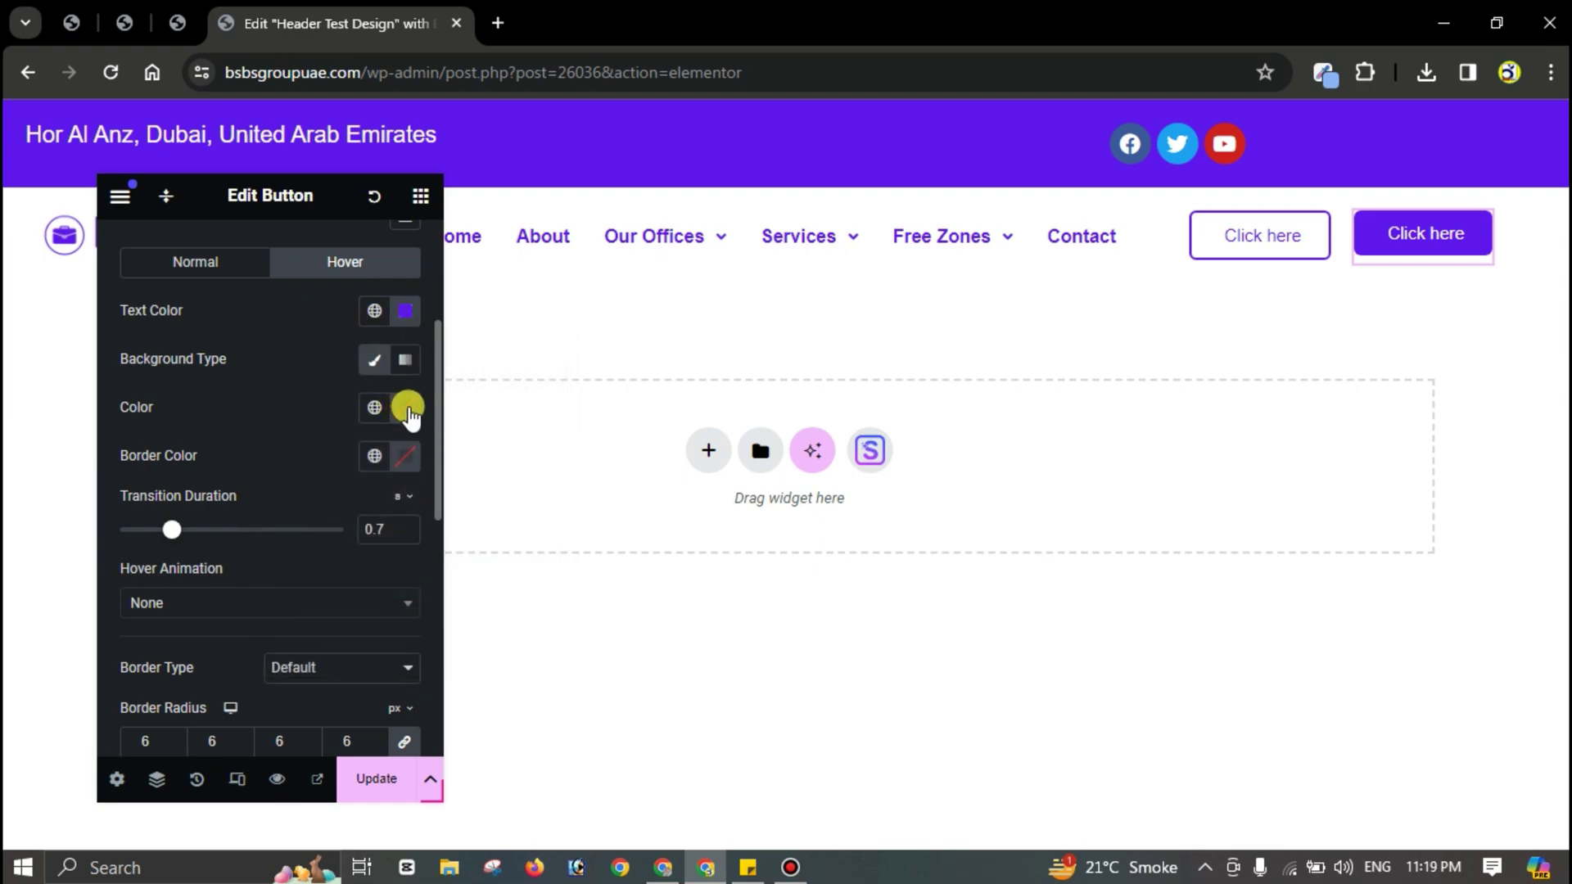
Step: Set the second button's hover background to white and hover border colour to purple
click(407, 407)
text(#FFFFFF)
click(319, 418)
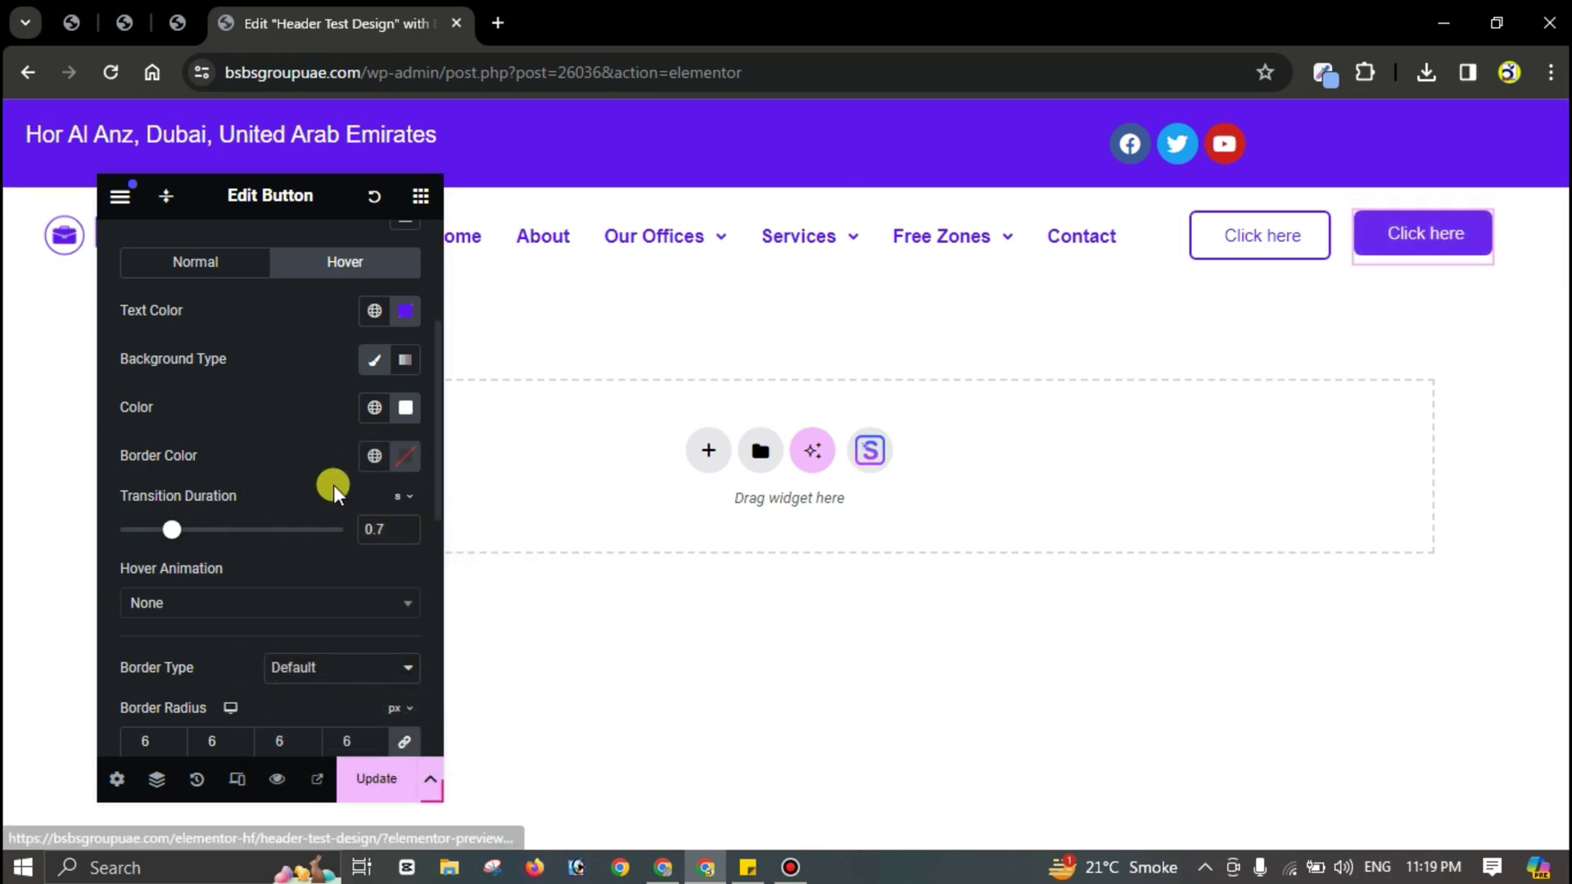
click(405, 457)
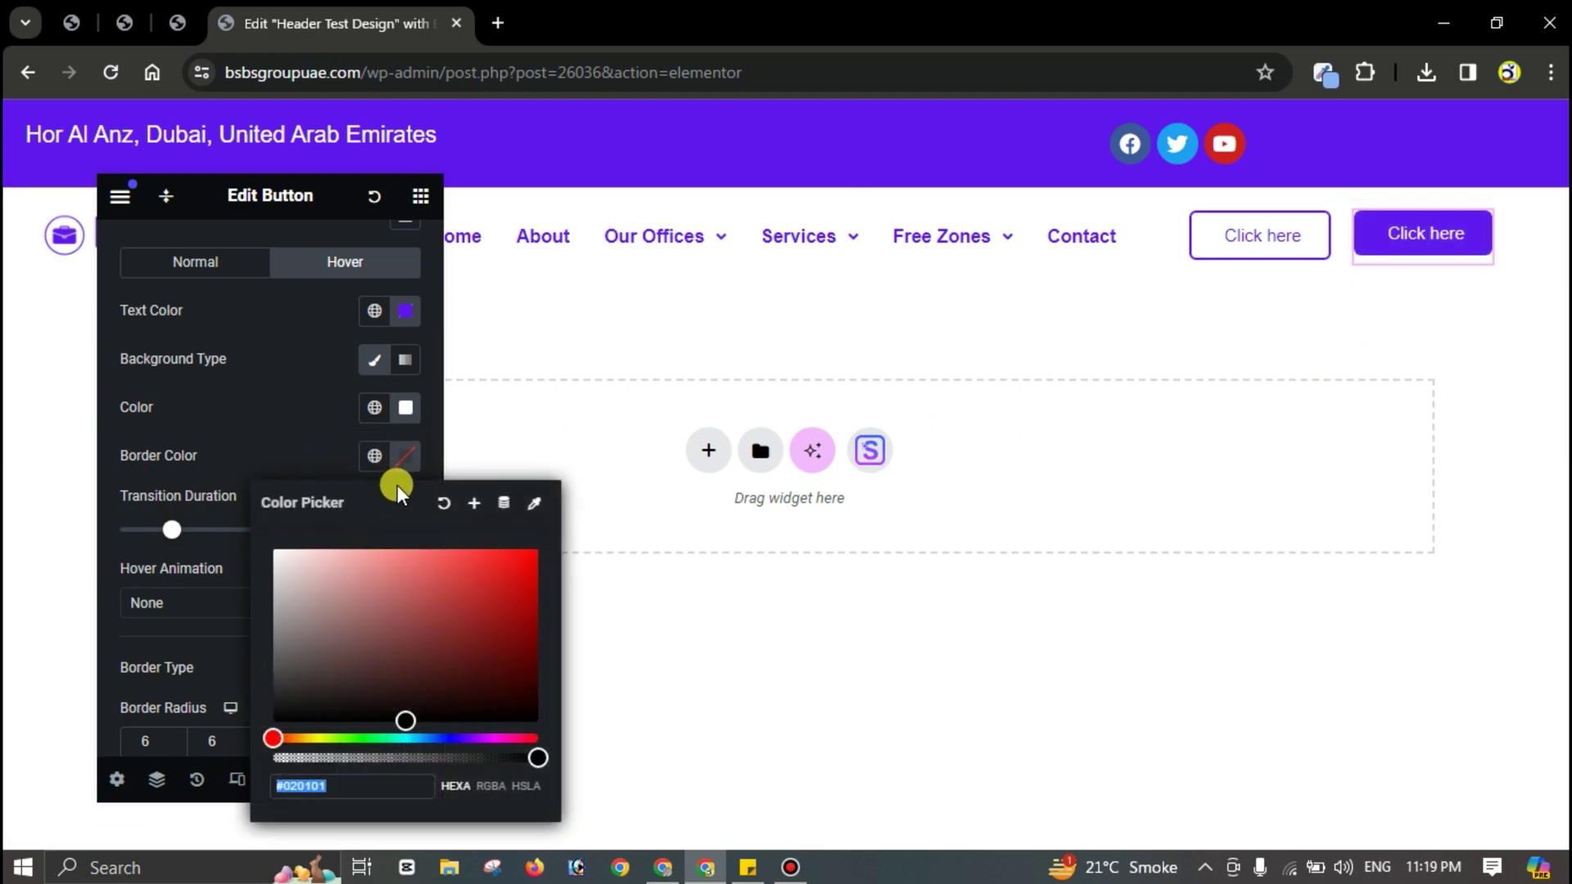
key(ctrl+v)
click(298, 623)
Step: Give the button a solid border 2 px wide on all sides
scroll(302, 554, down, 3)
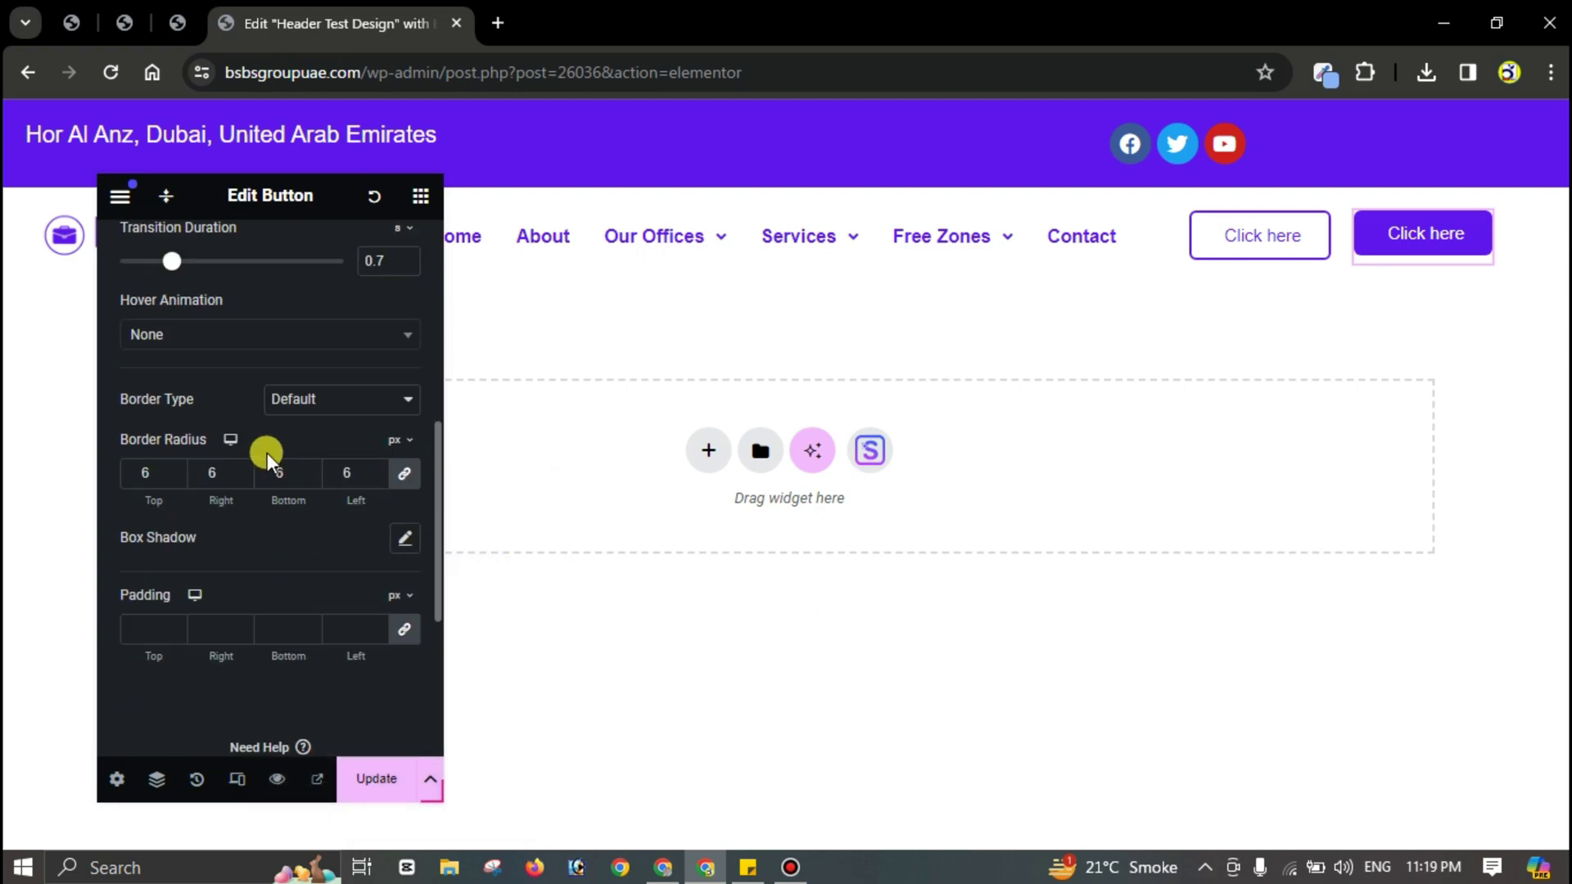
scroll(288, 330, up, 3)
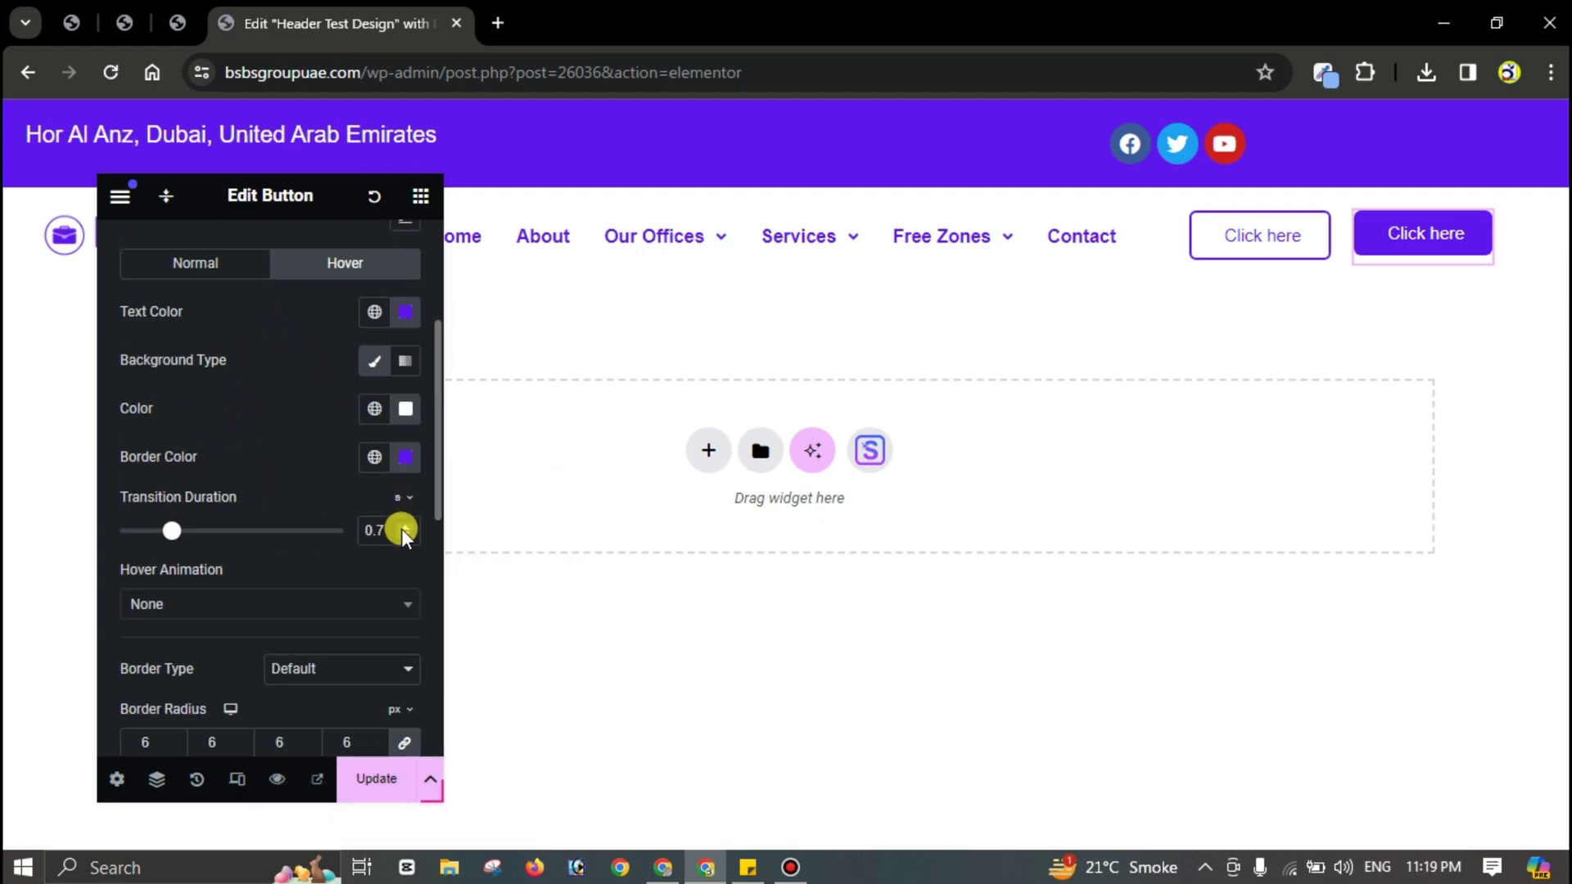
scroll(267, 556, down, 3)
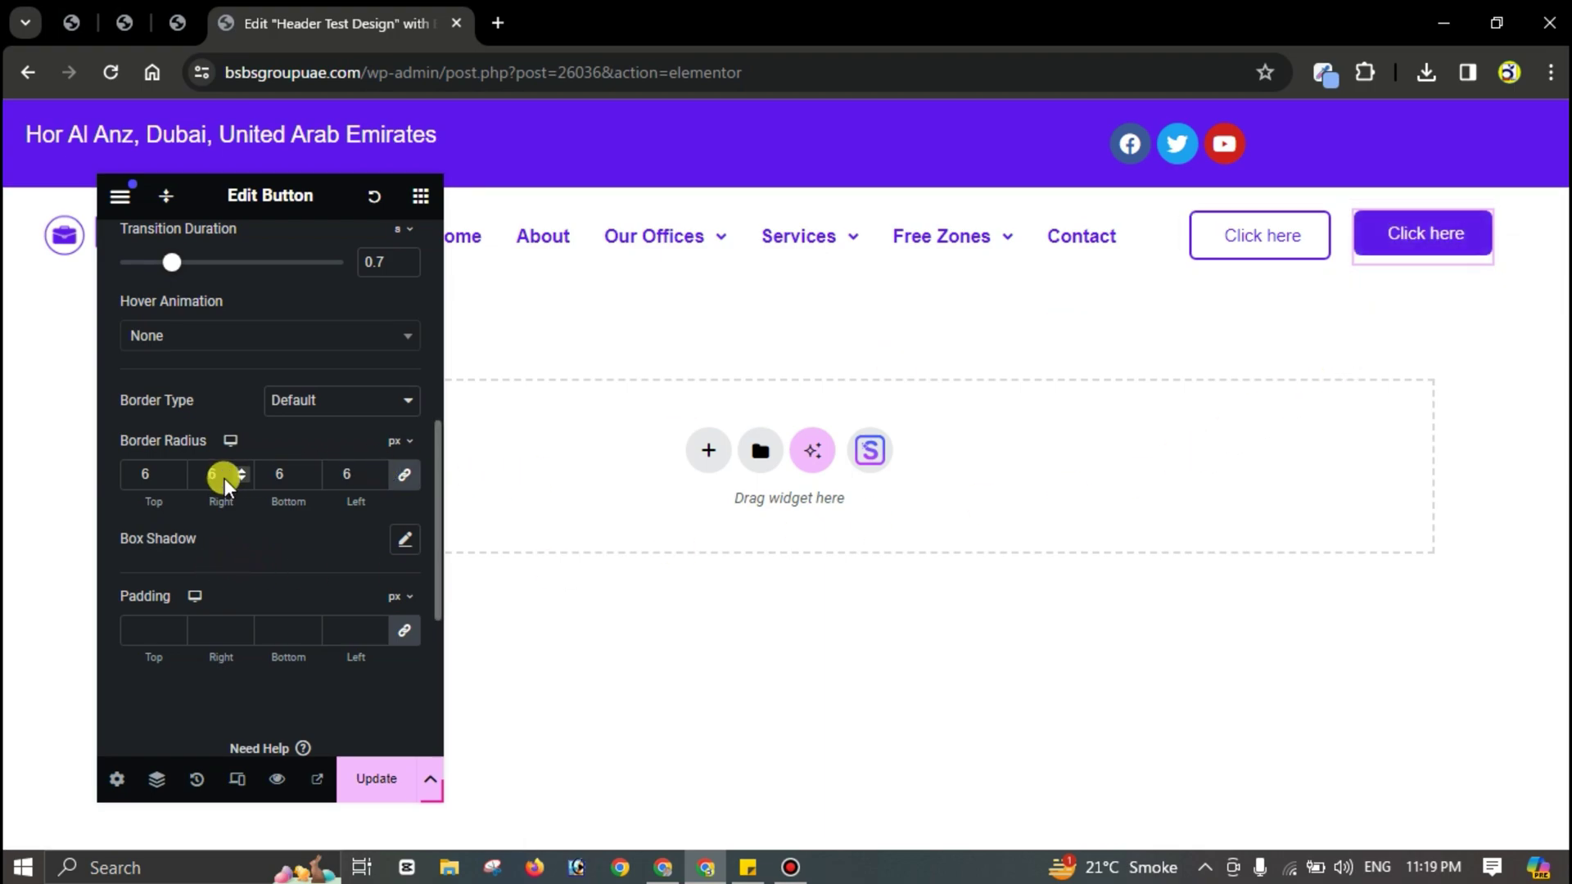
scroll(224, 478, up, 3)
scroll(332, 522, down, 3)
click(326, 414)
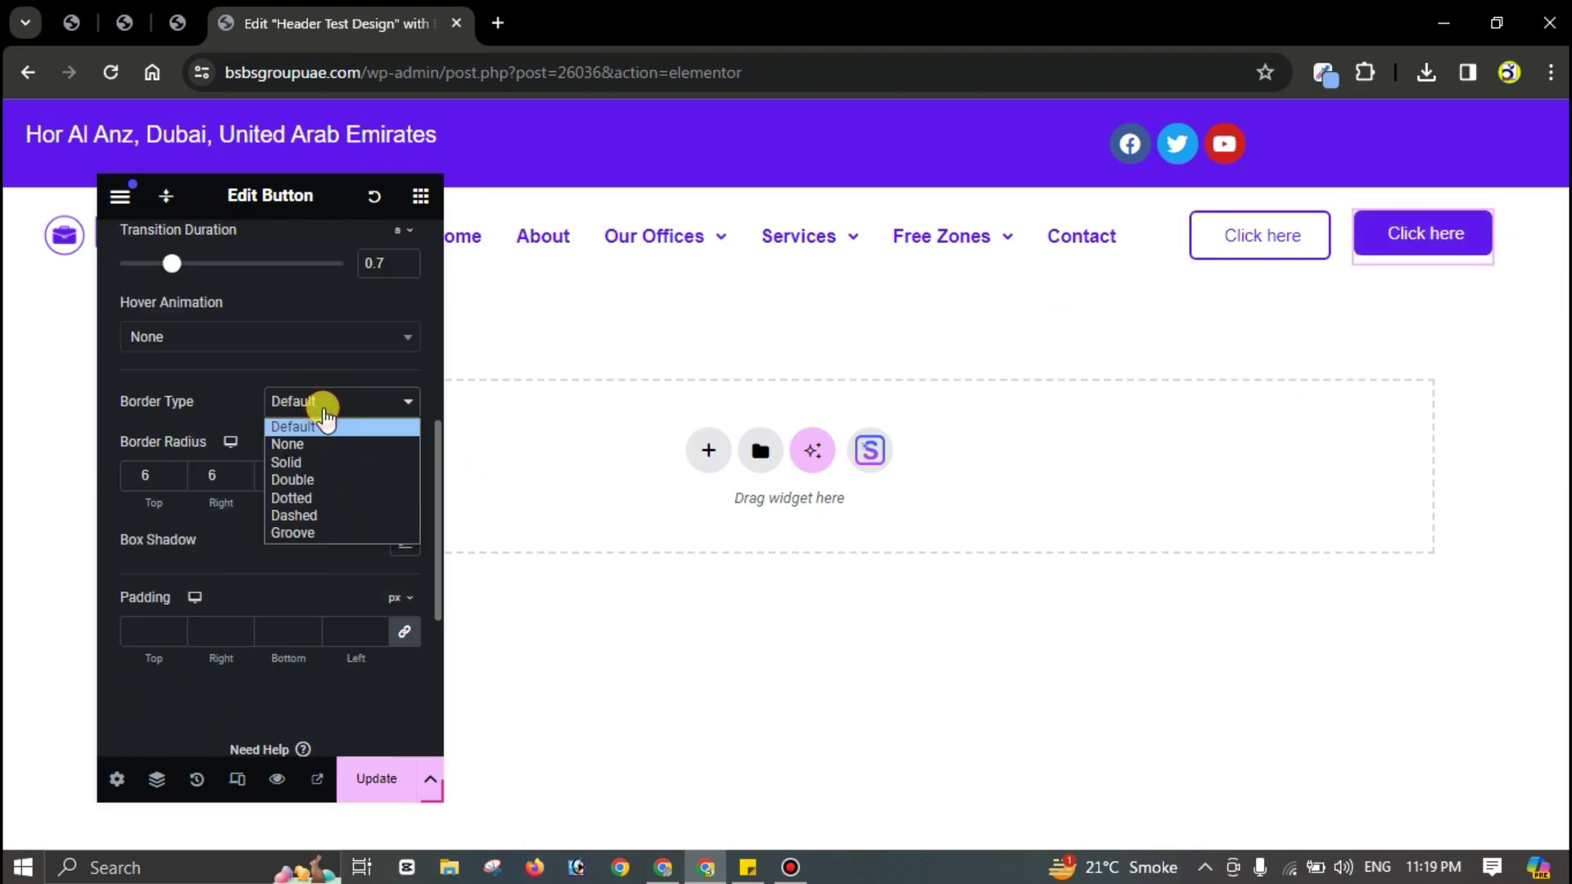
click(306, 463)
click(233, 475)
text(2)
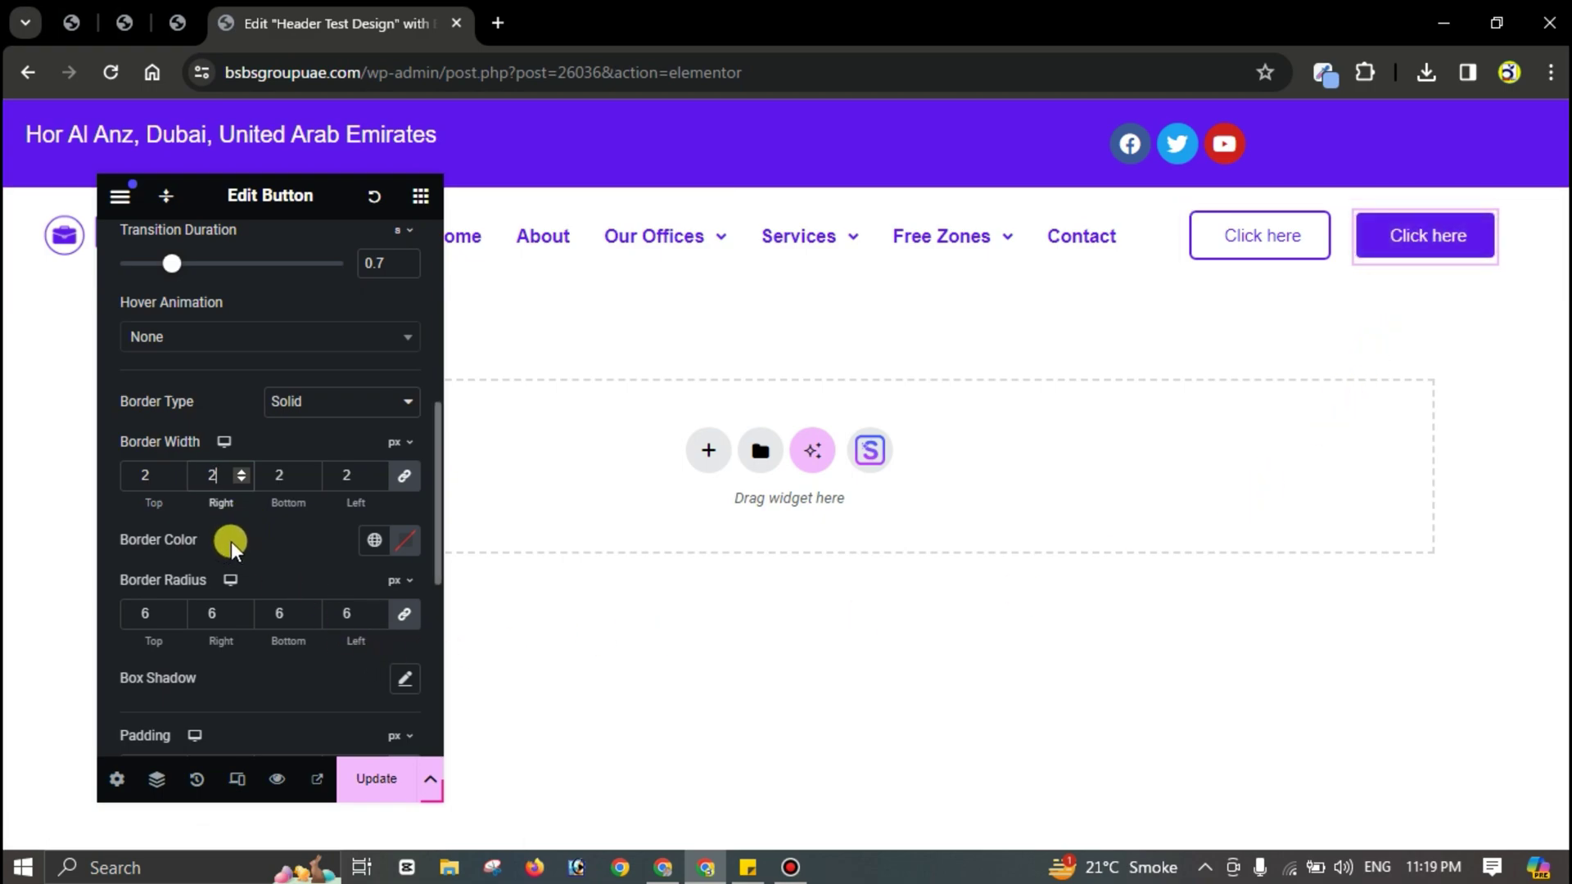
Step: Set the normal-state border colour to #5E17EB
scroll(305, 559, up, 3)
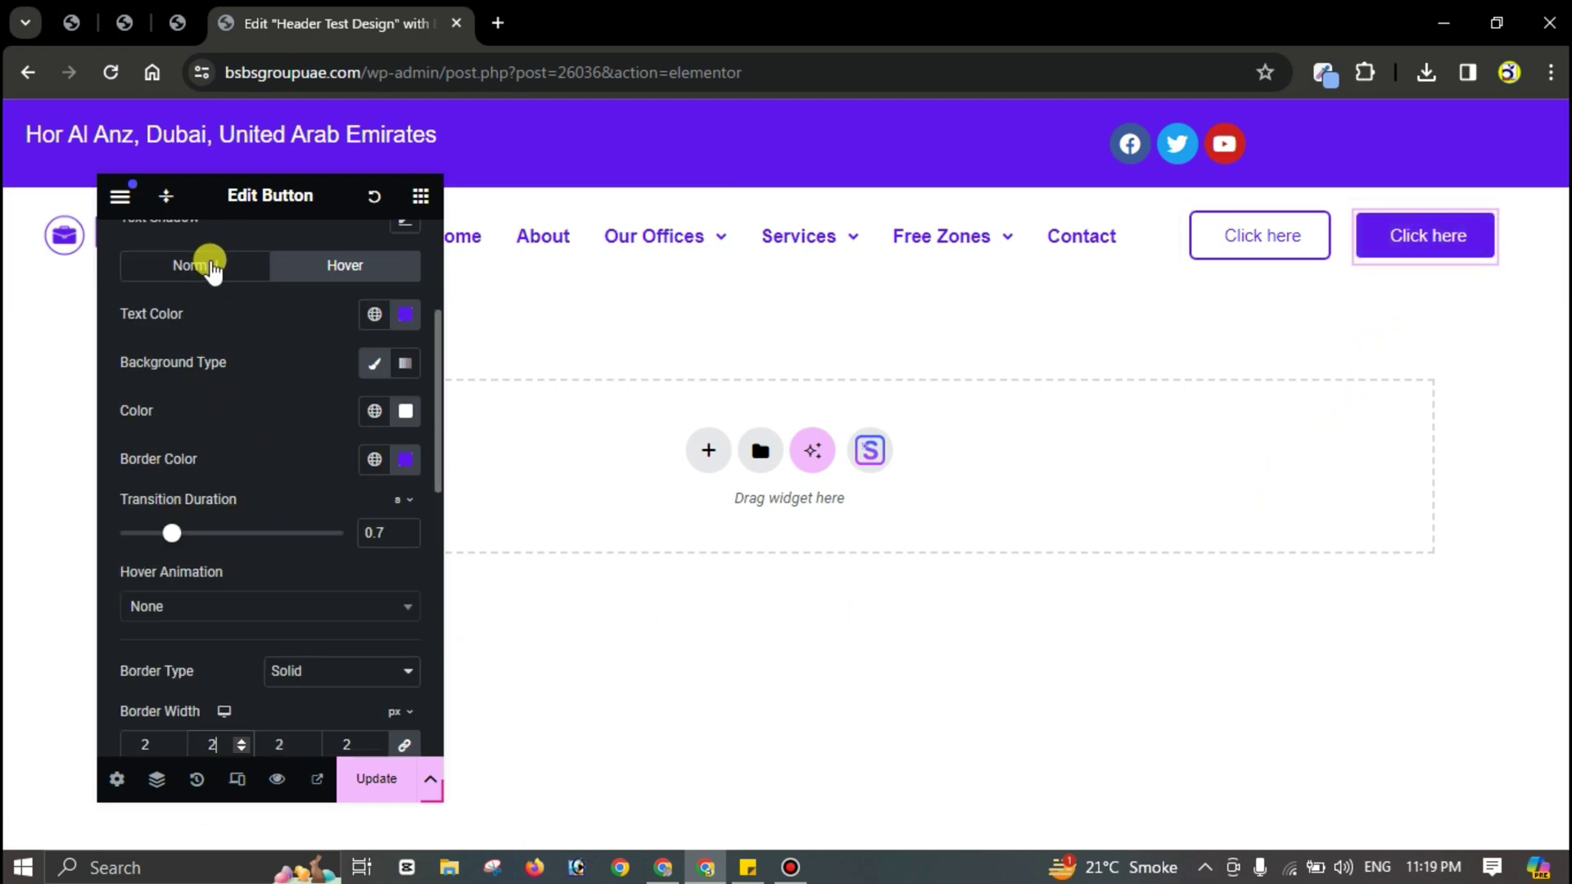
click(211, 267)
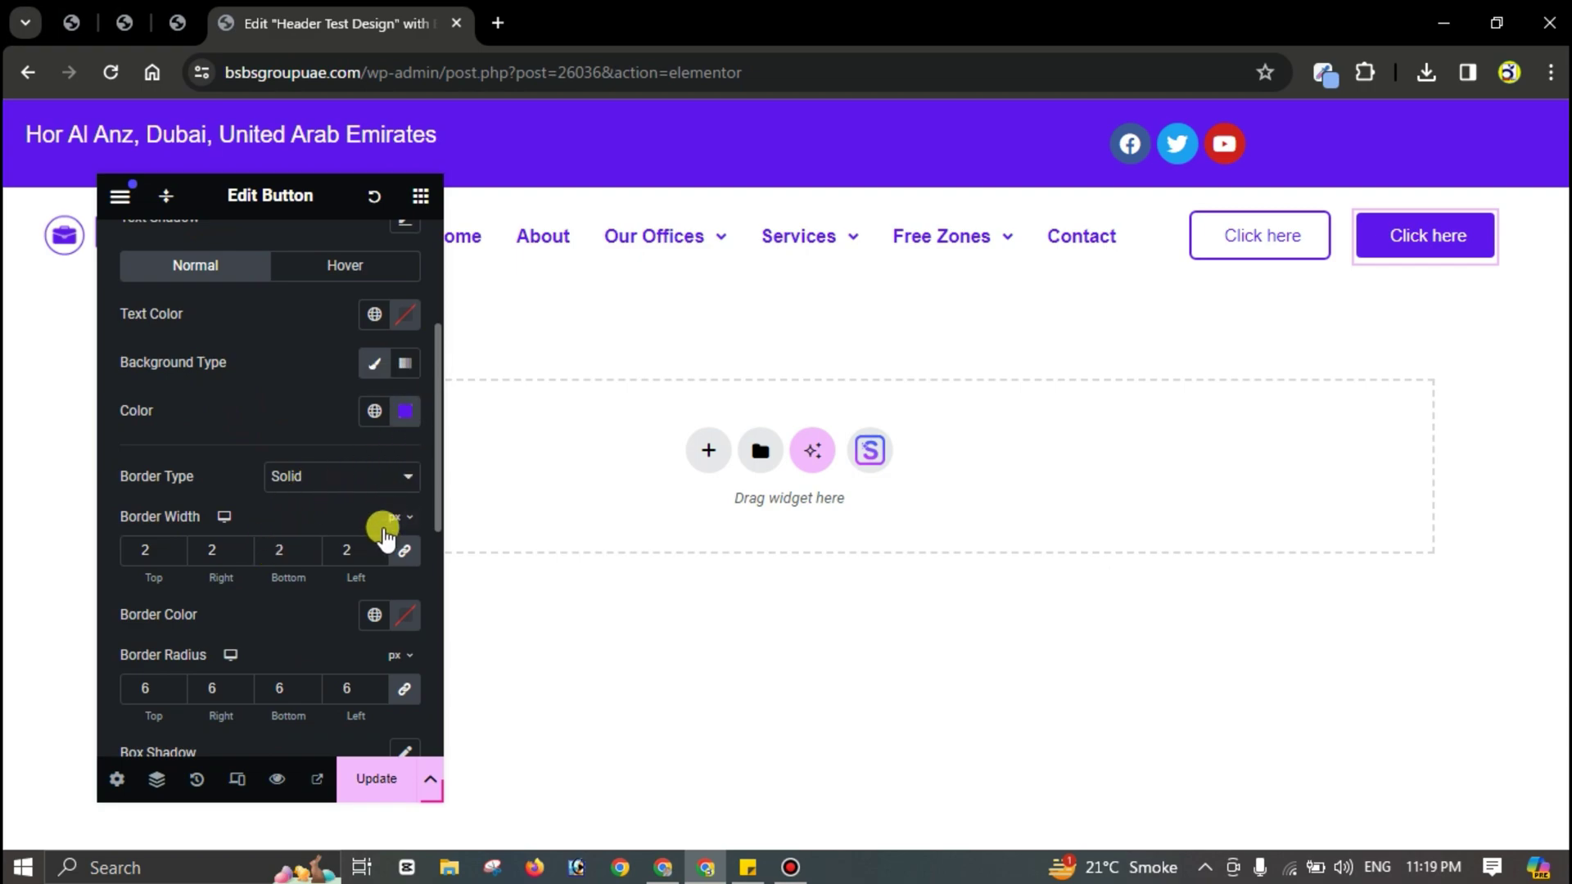
click(406, 620)
key(ctrl+v)
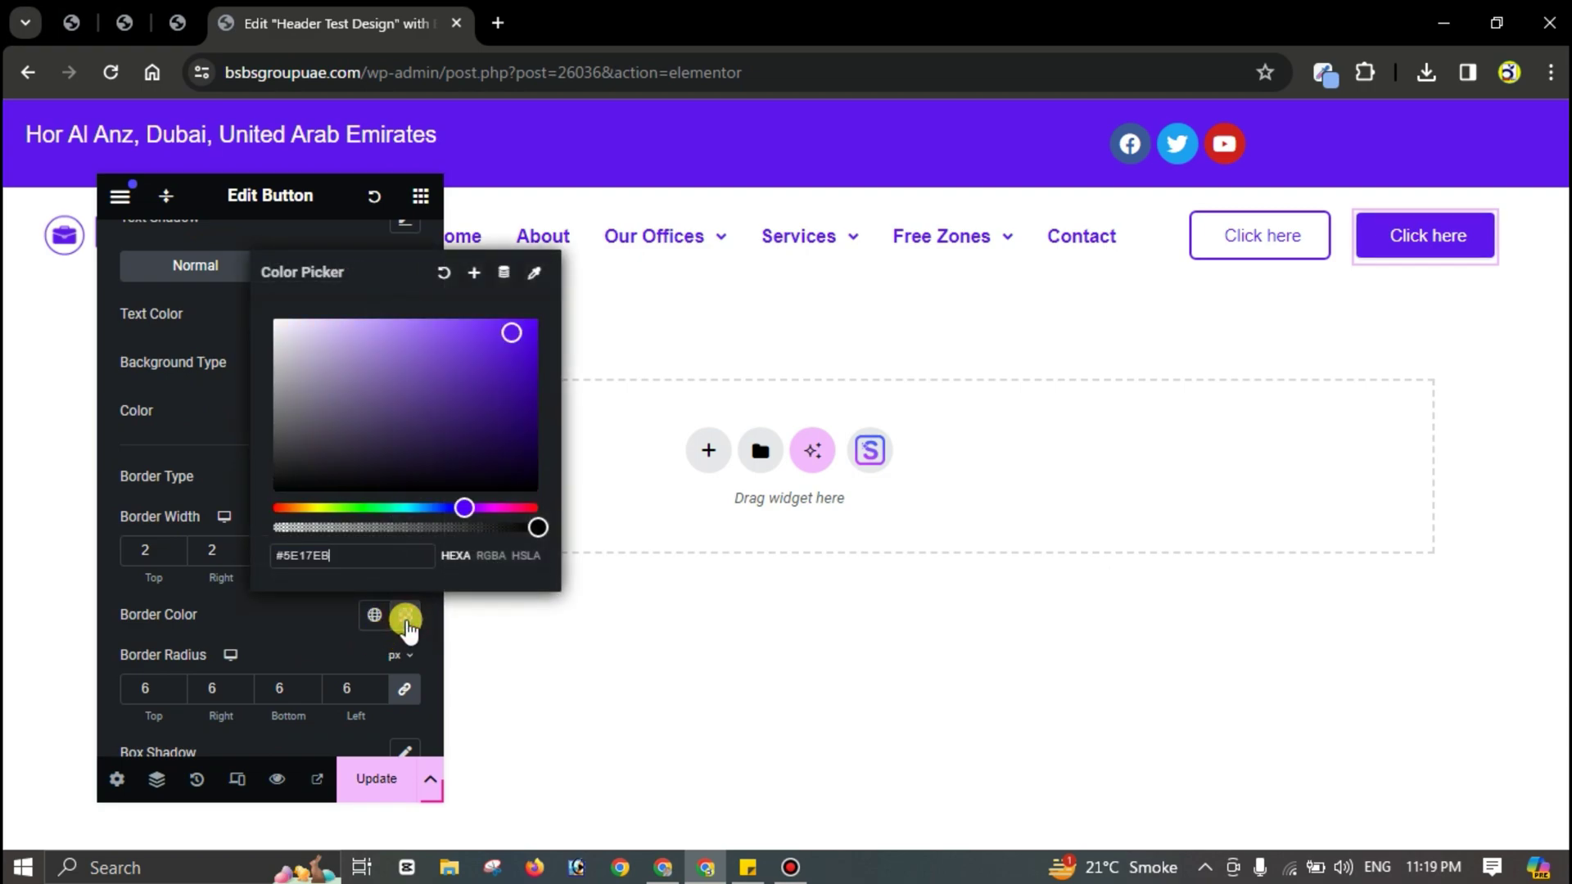
click(312, 625)
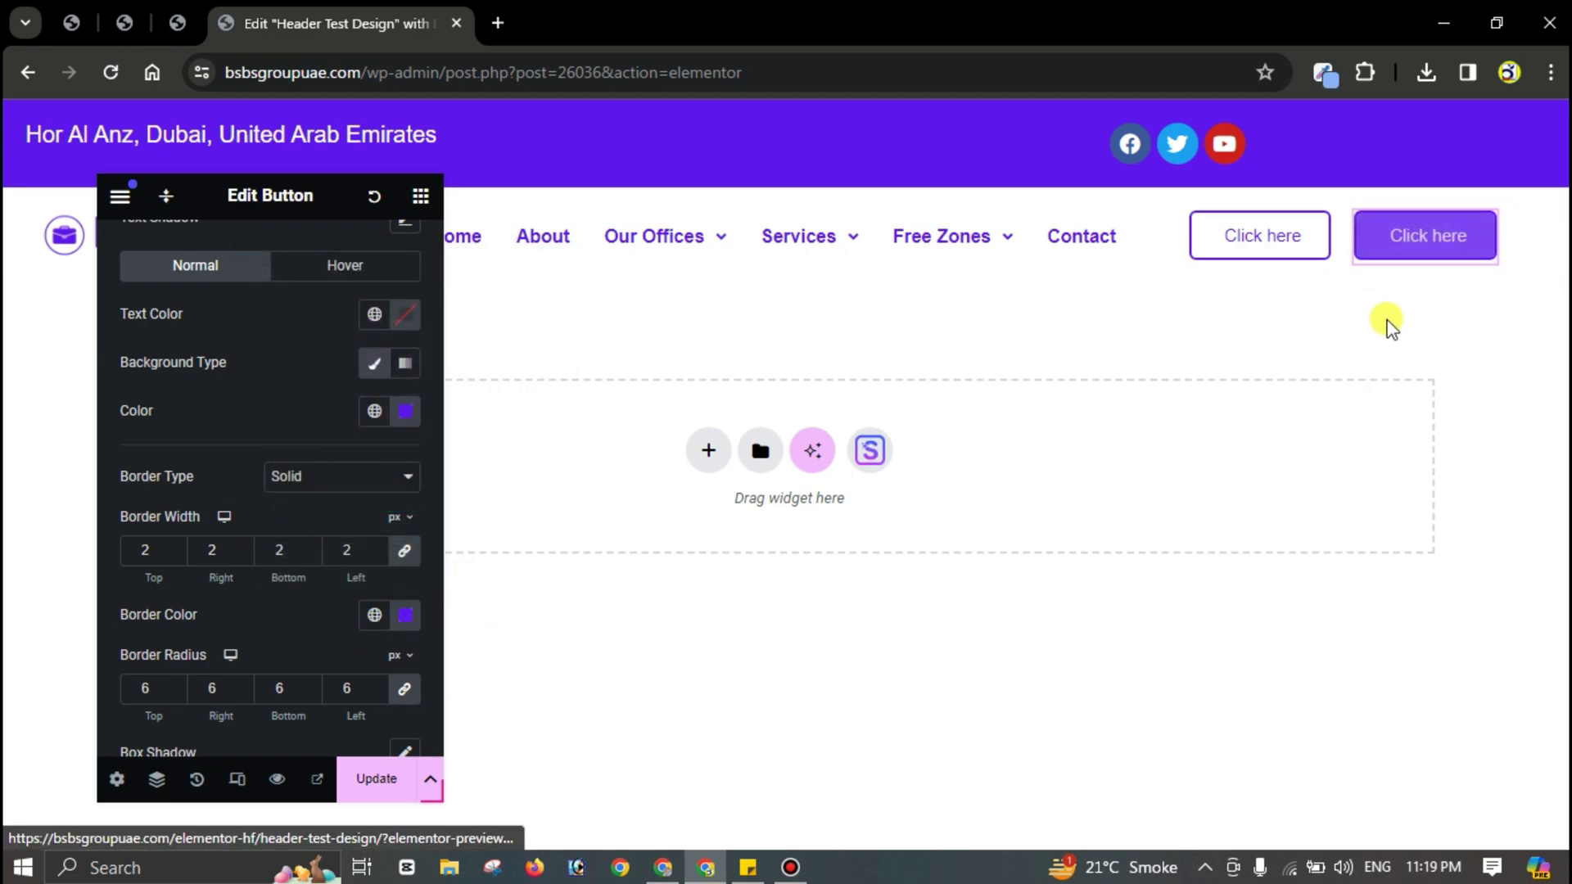
Step: Change the outline button's text to 'Log In' and the filled button's to 'Sign Up'
click(1315, 235)
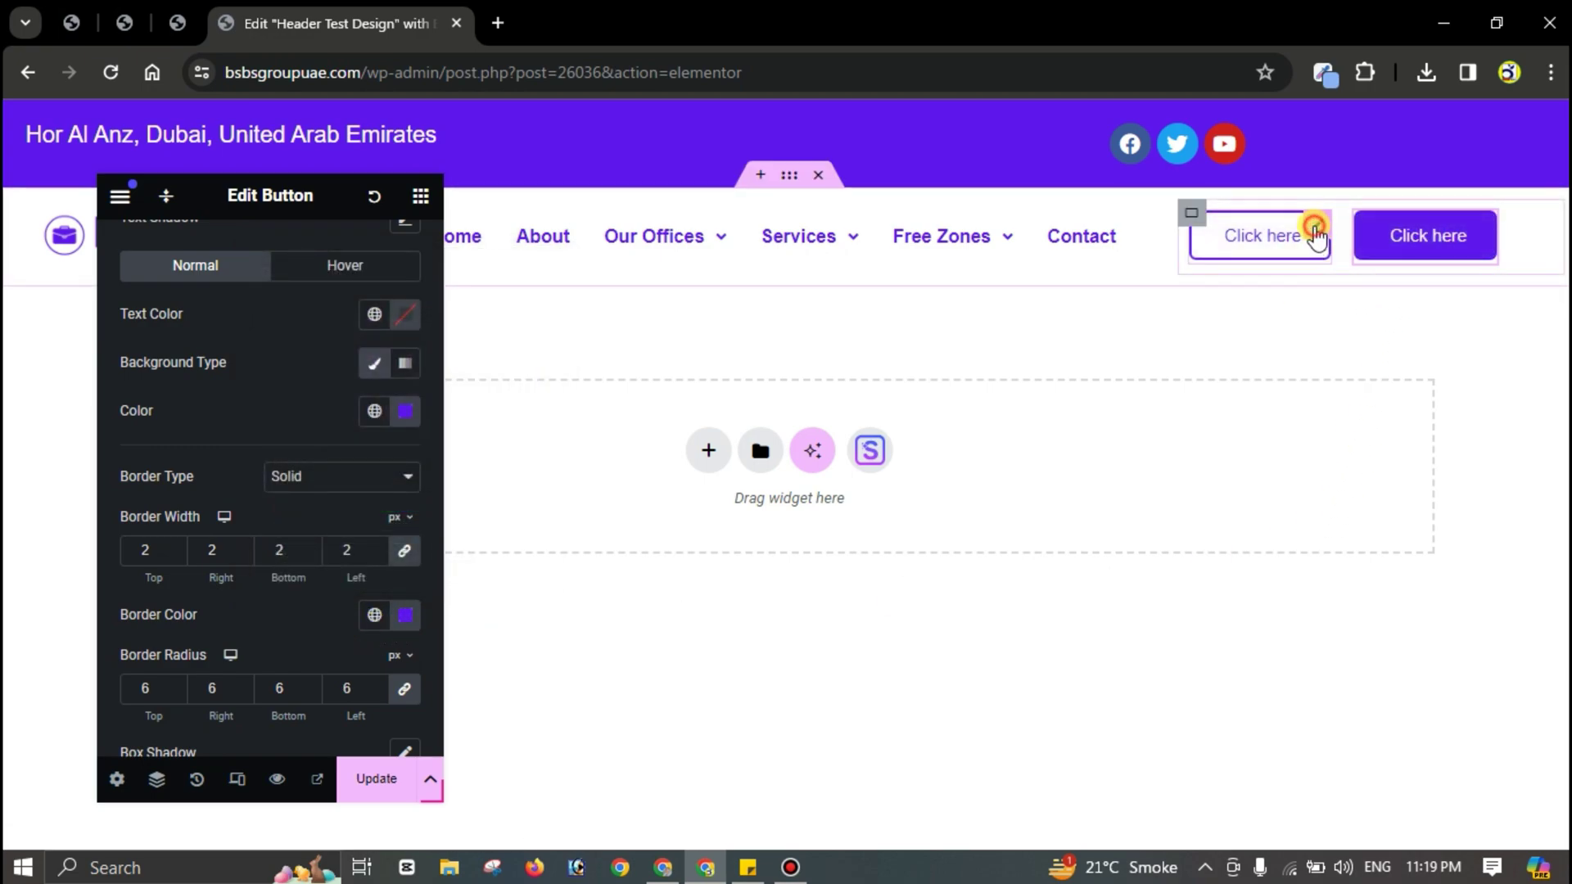
click(155, 252)
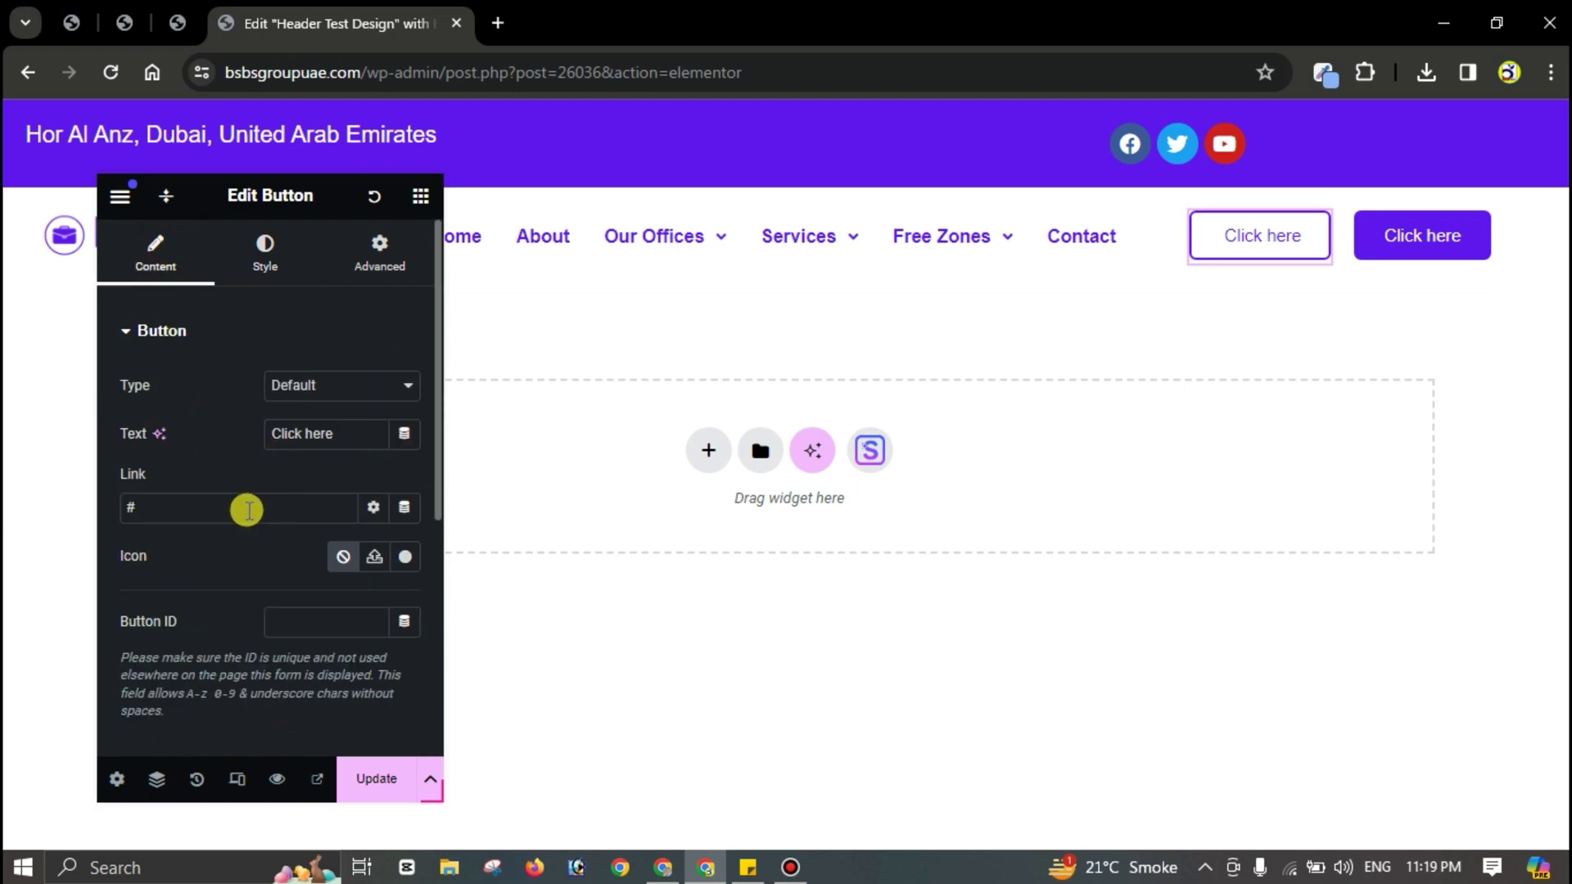
drag(352, 429, 235, 438)
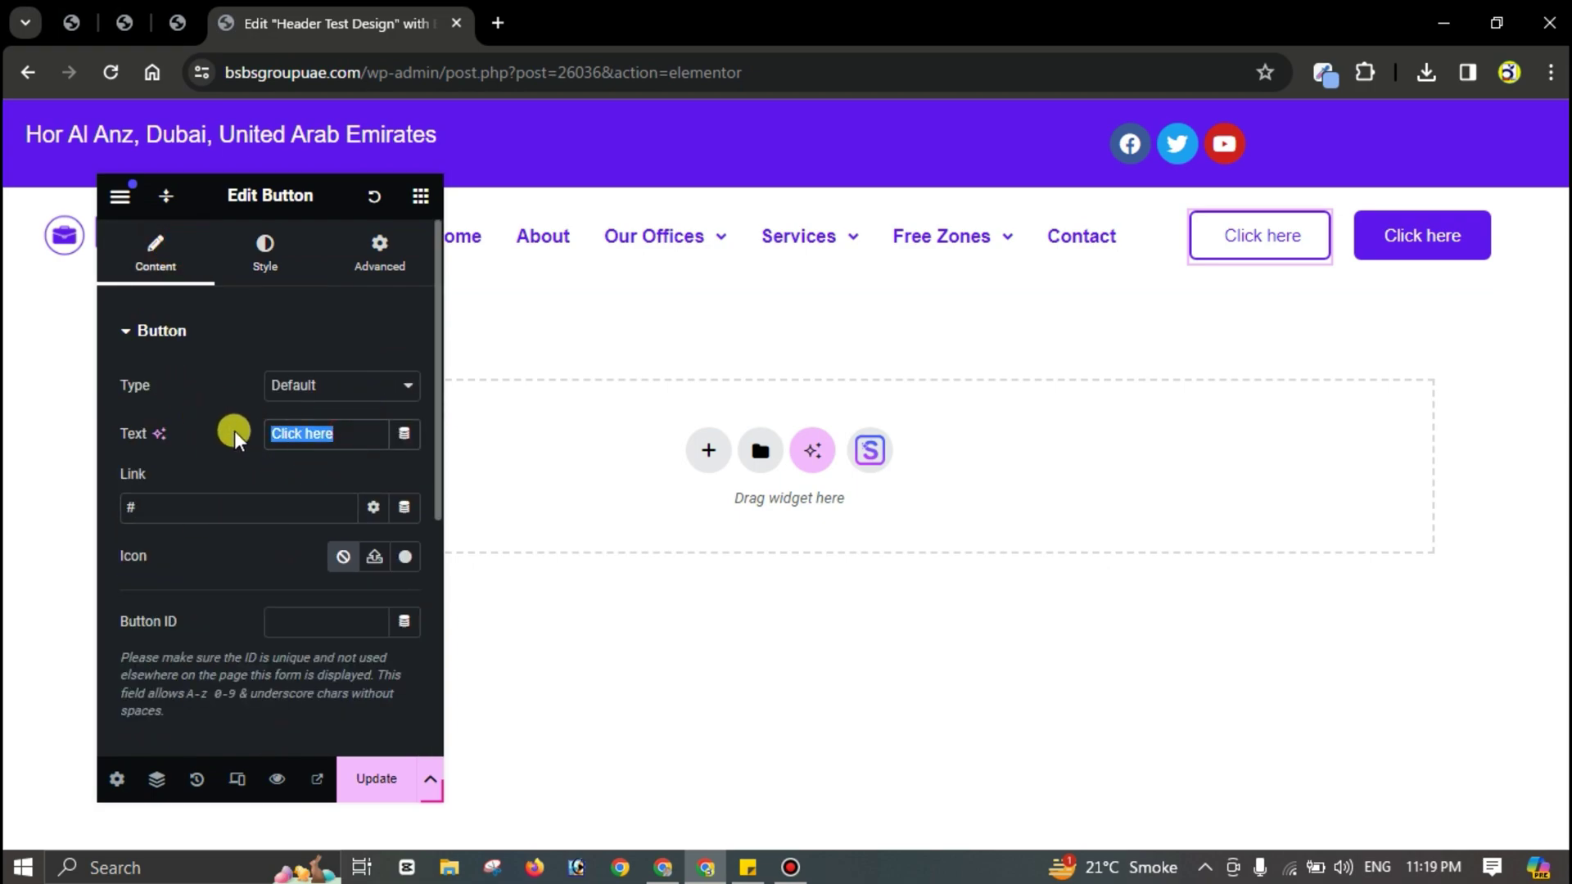
text(Log In)
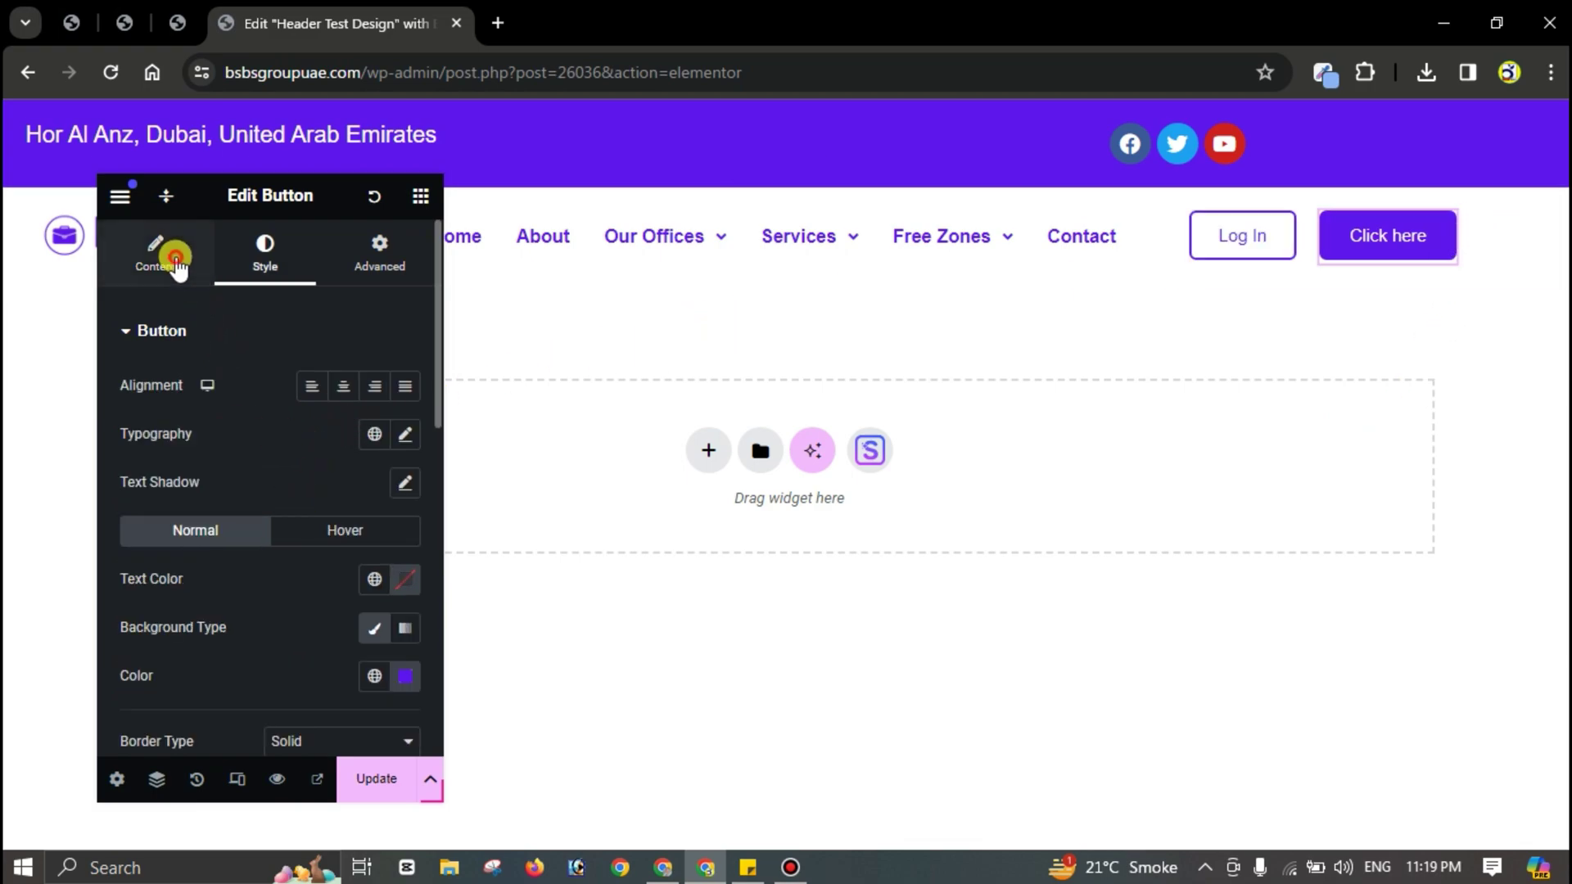
click(168, 254)
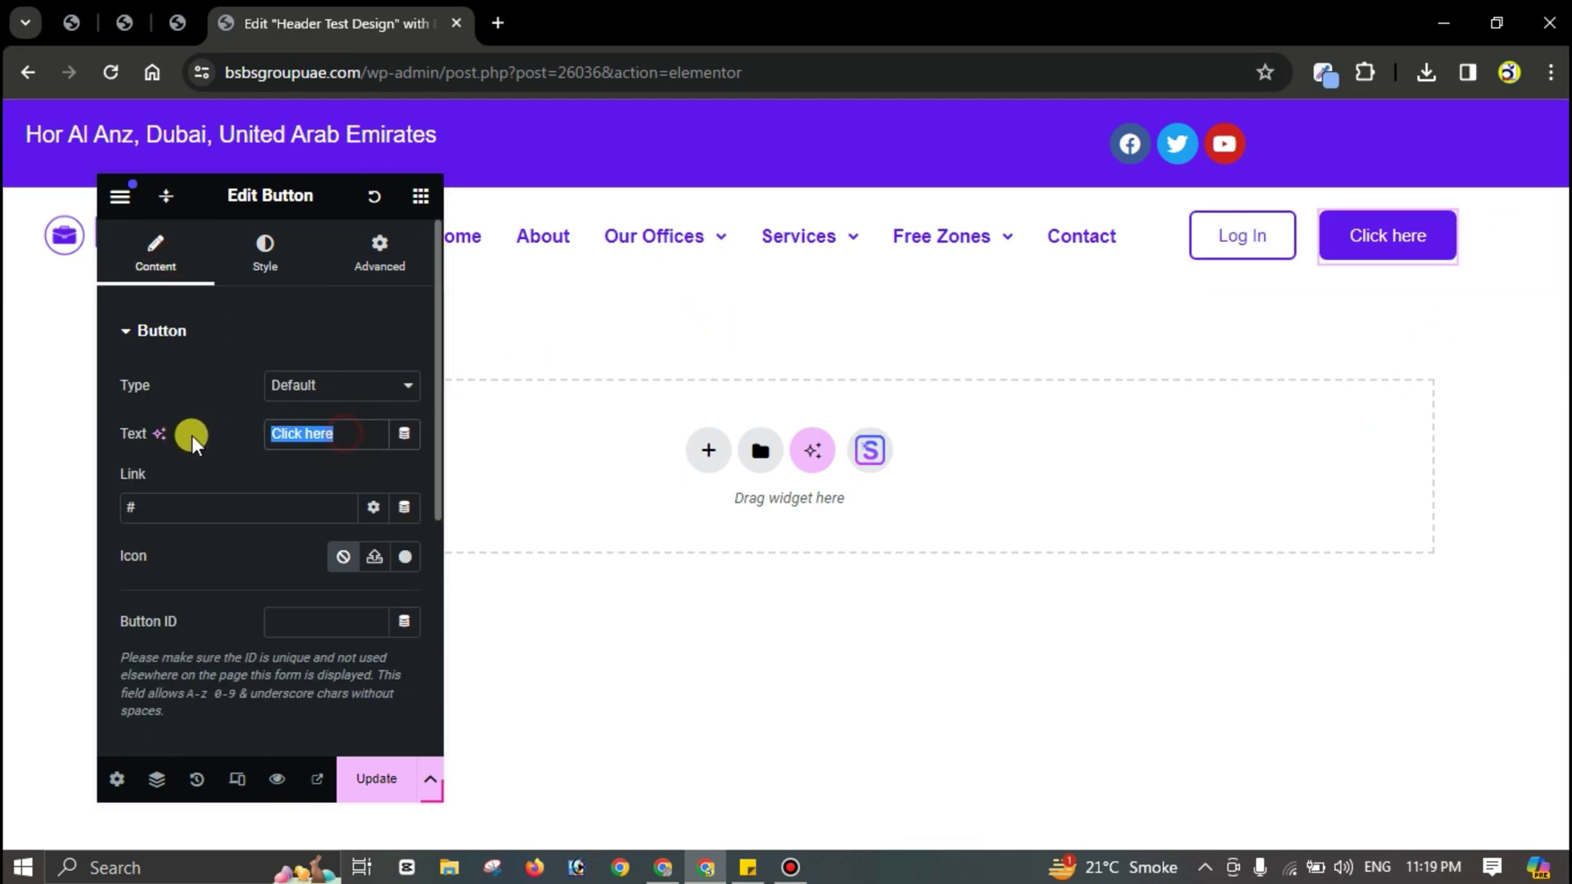
text(Sign)
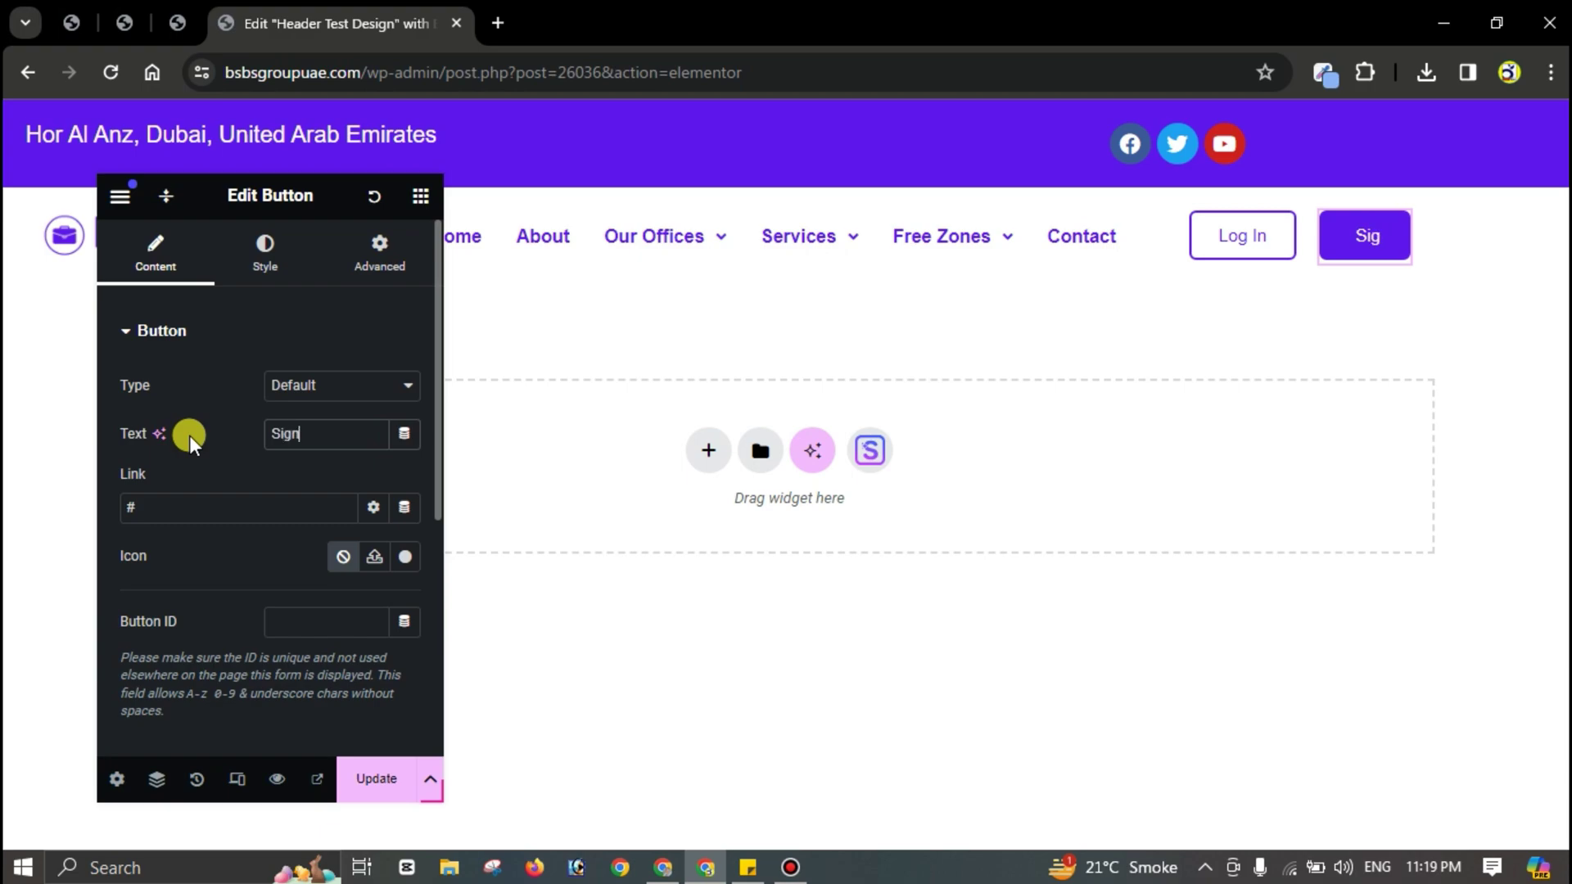
text( Up)
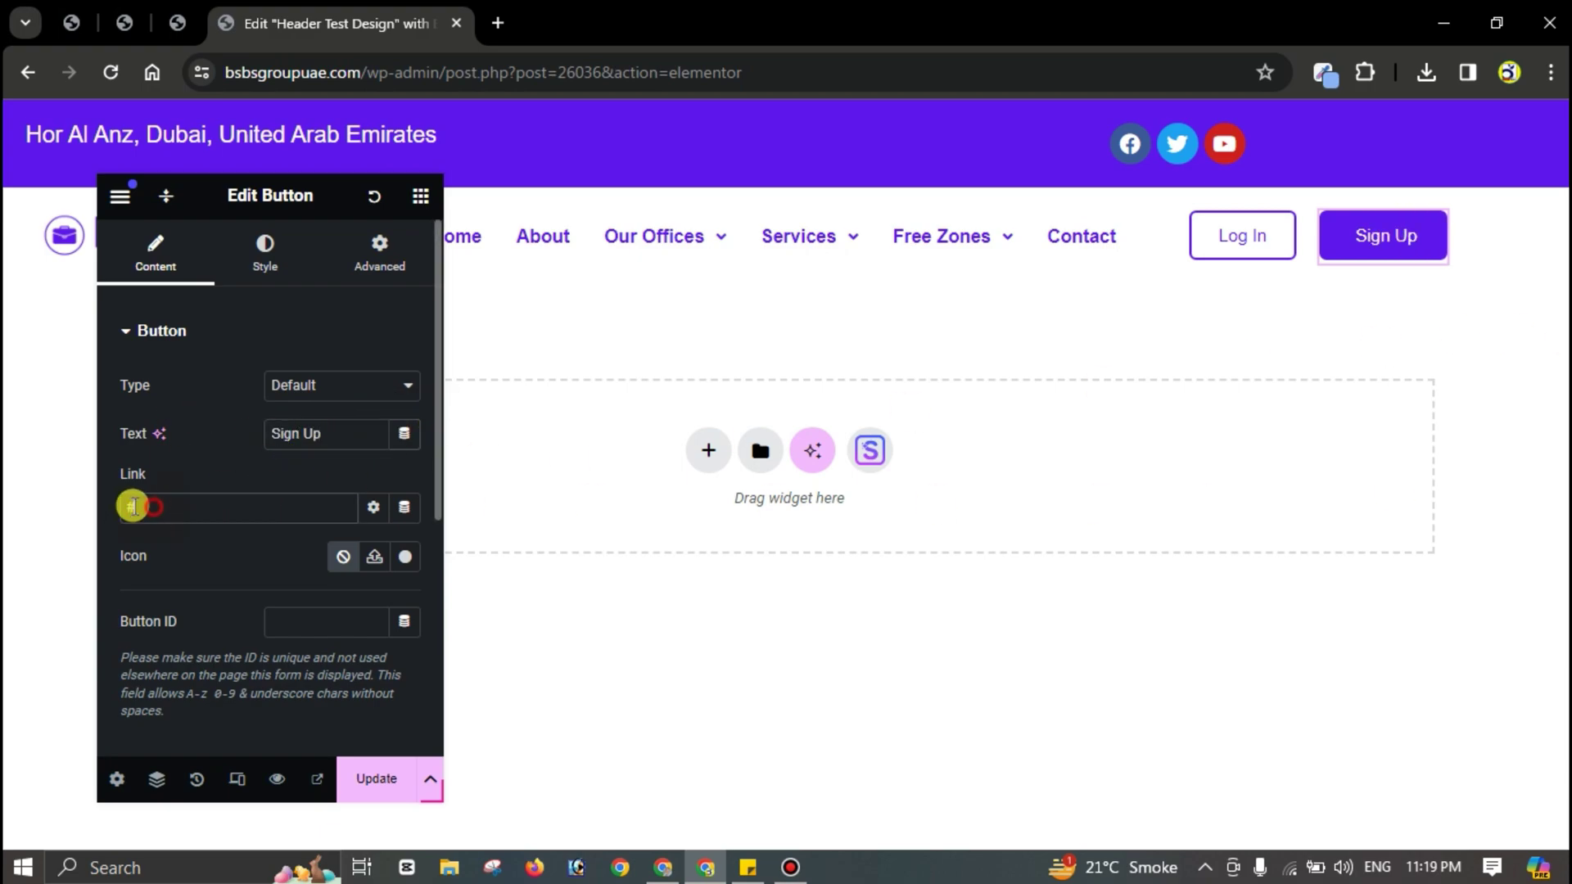
click(205, 483)
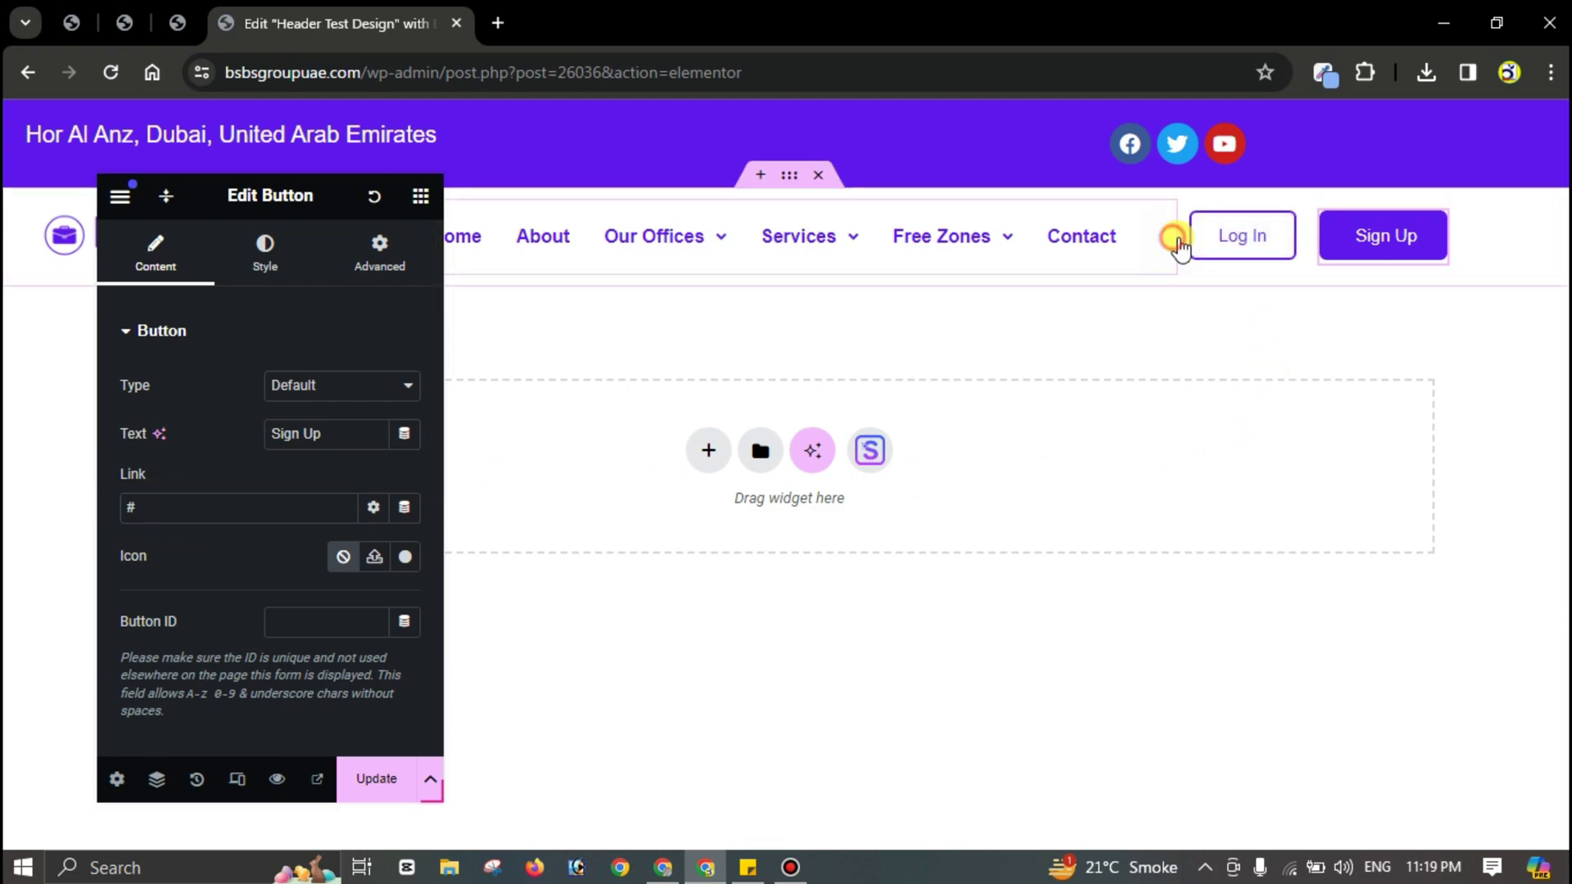
Step: Widen the header's menu-and-buttons column, then set the purple top bar's padding and margin to 0
drag(1168, 236, 1256, 235)
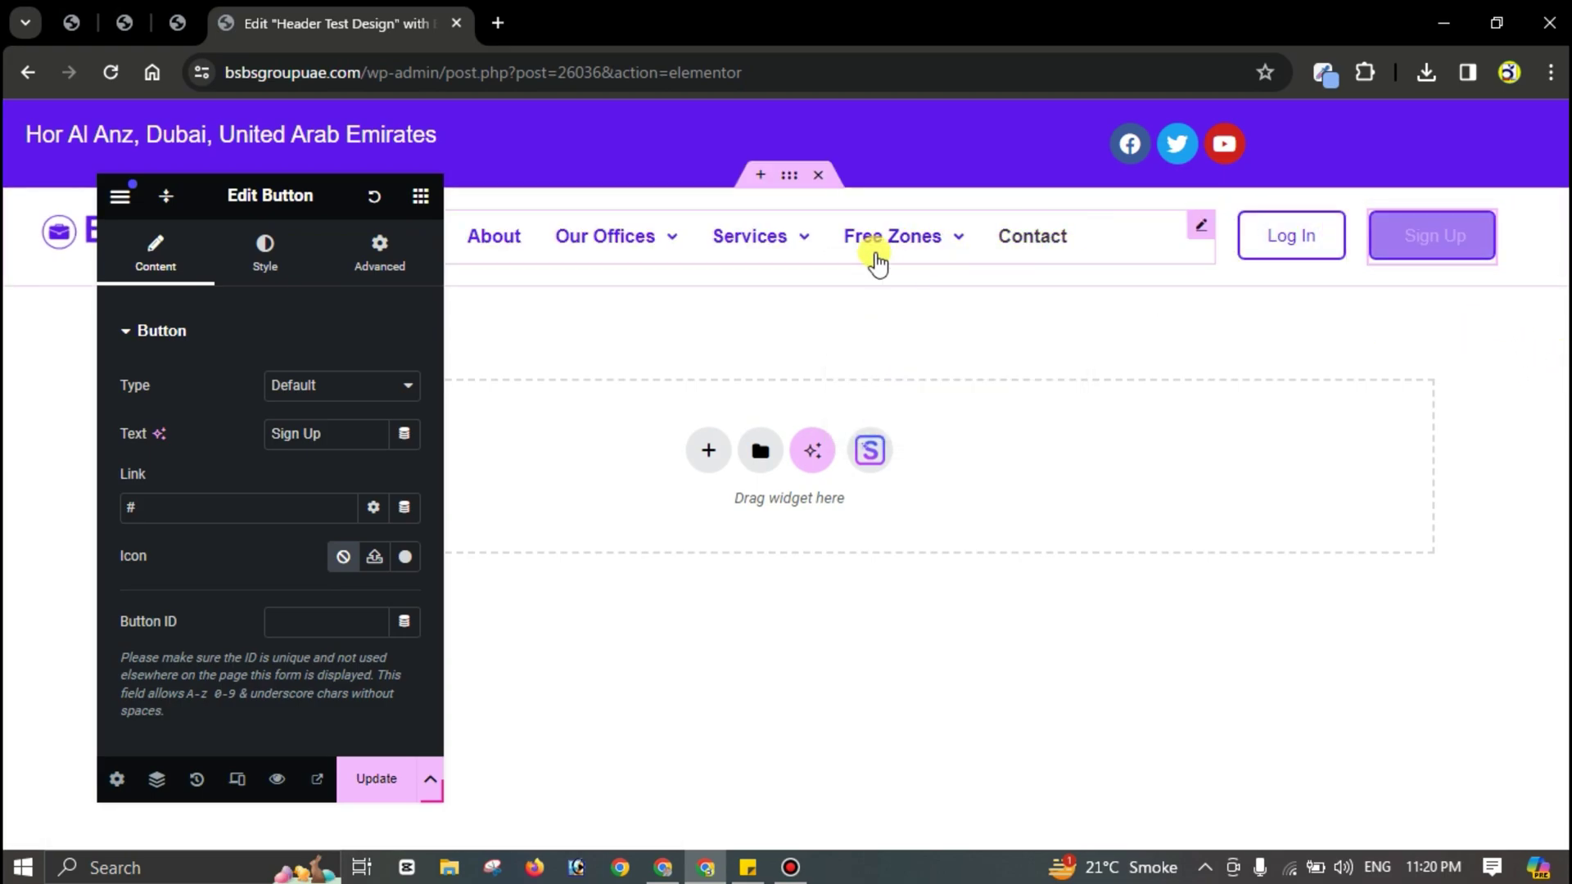
drag(331, 196, 624, 204)
mouse_move(750, 134)
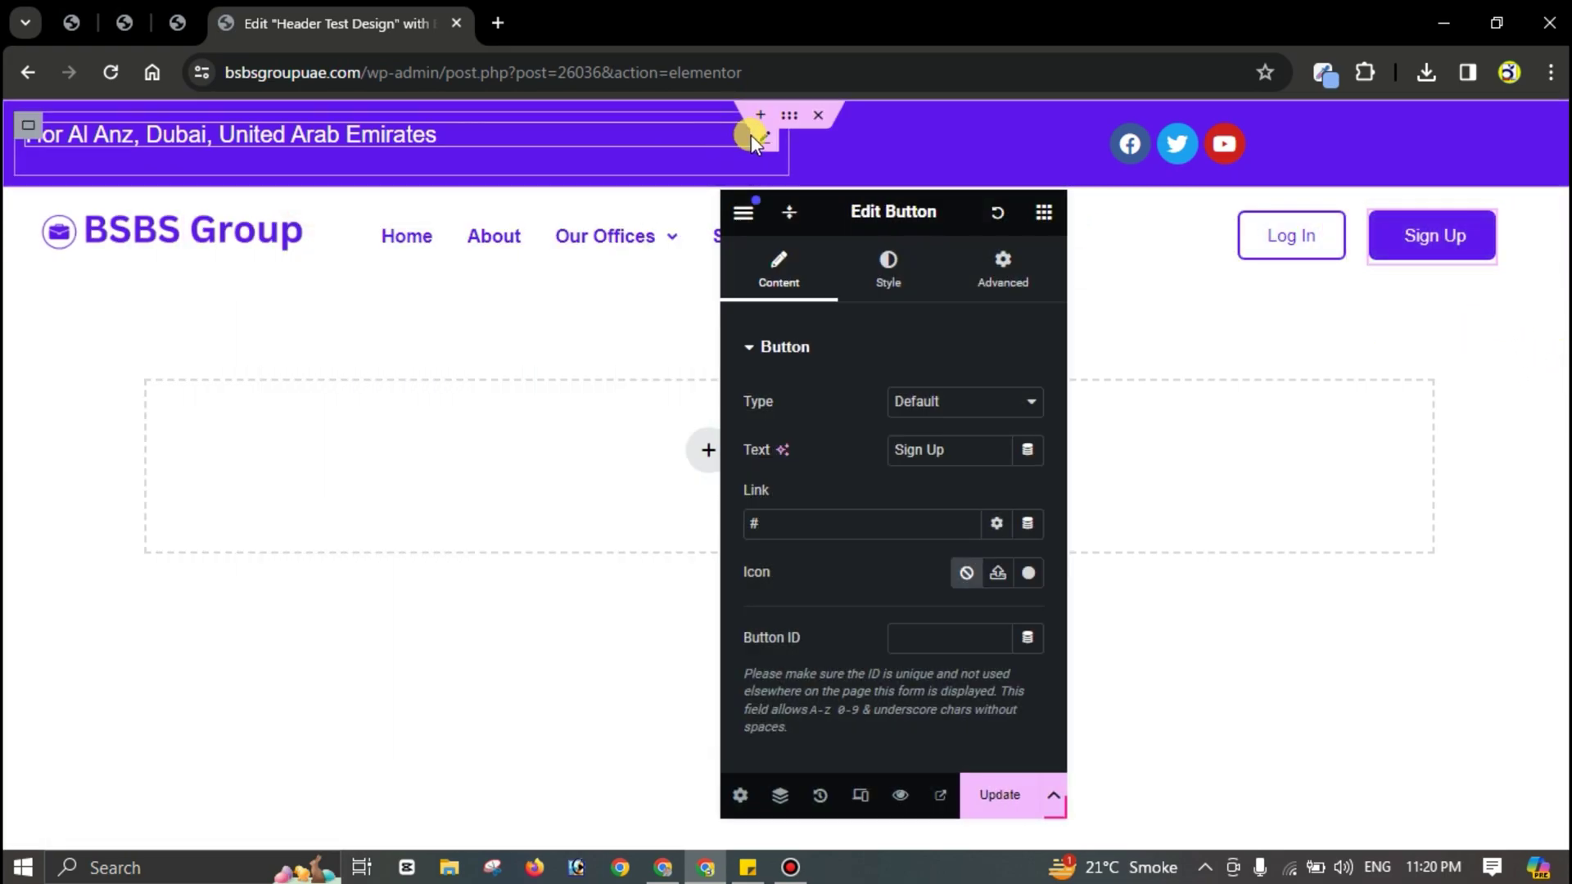
click(1072, 294)
click(1019, 274)
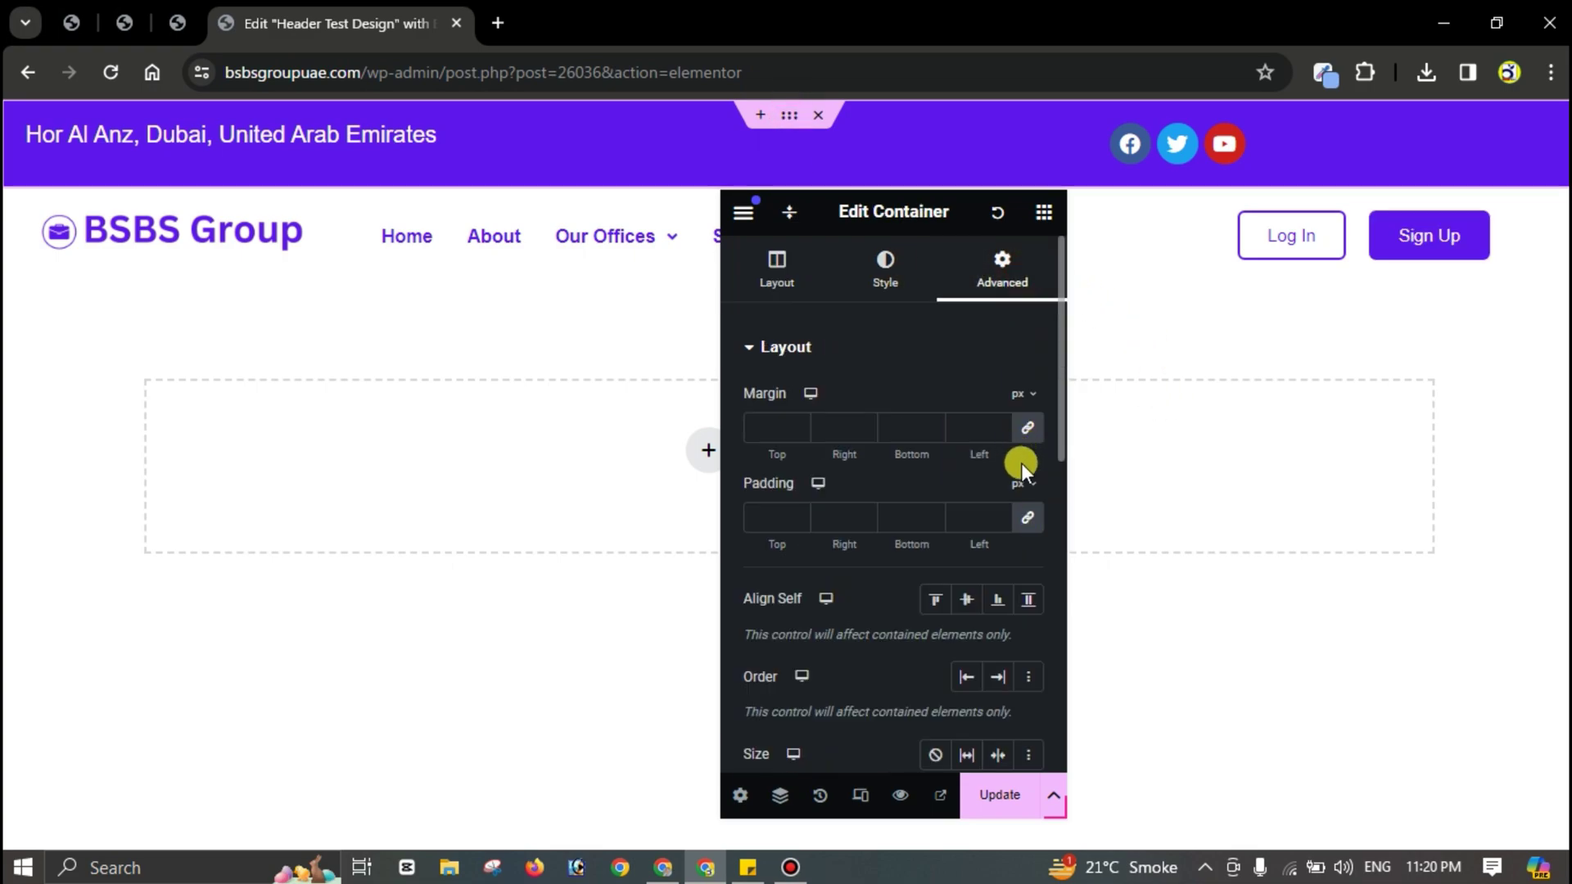
click(1029, 523)
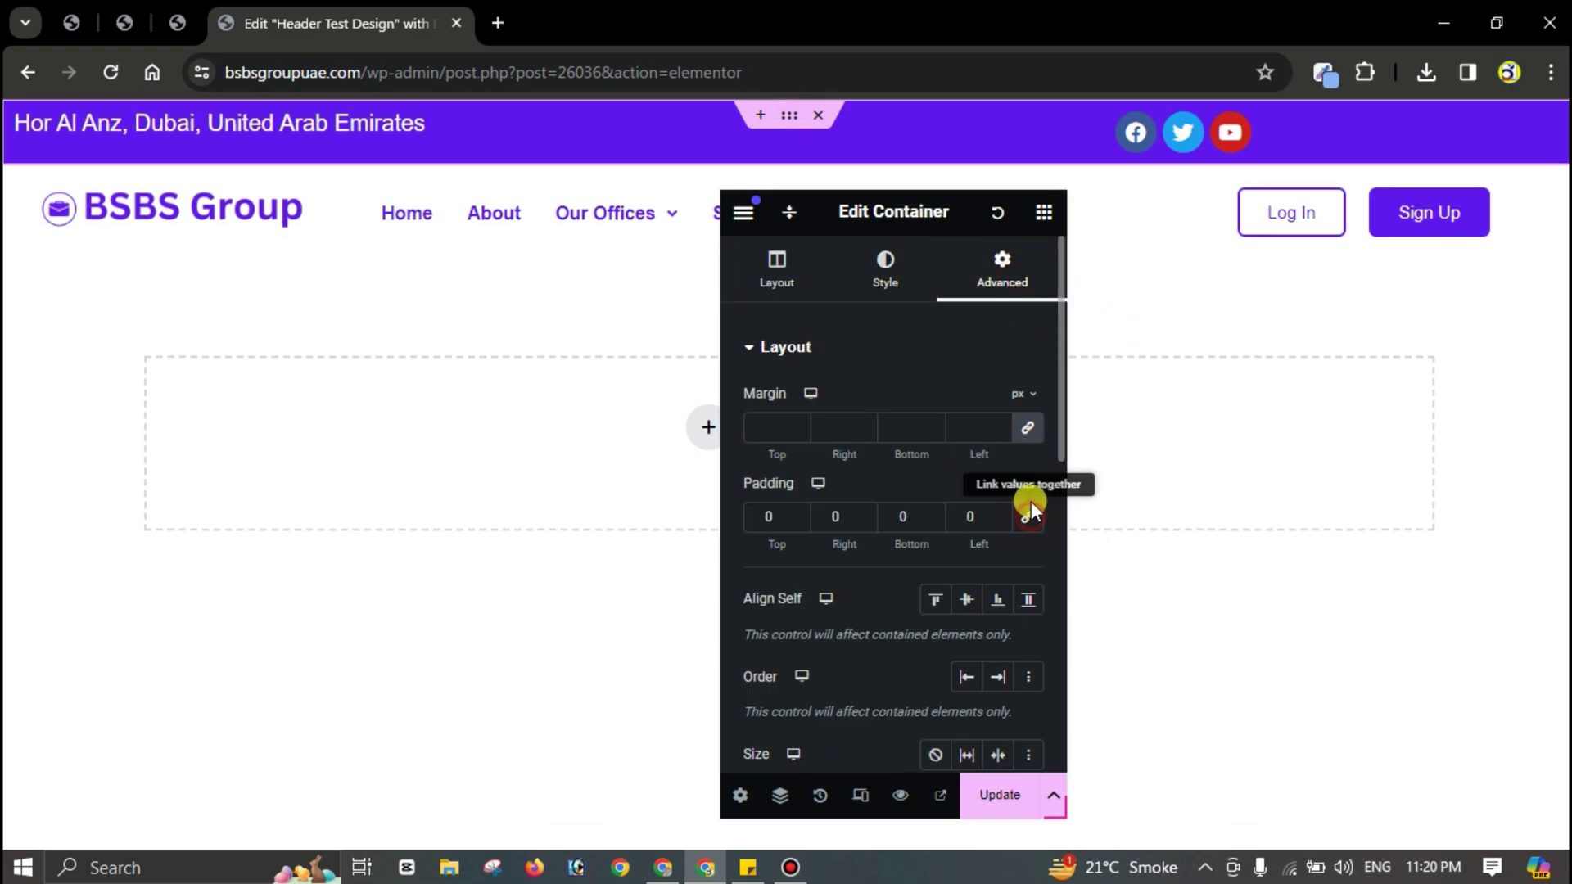
click(1029, 433)
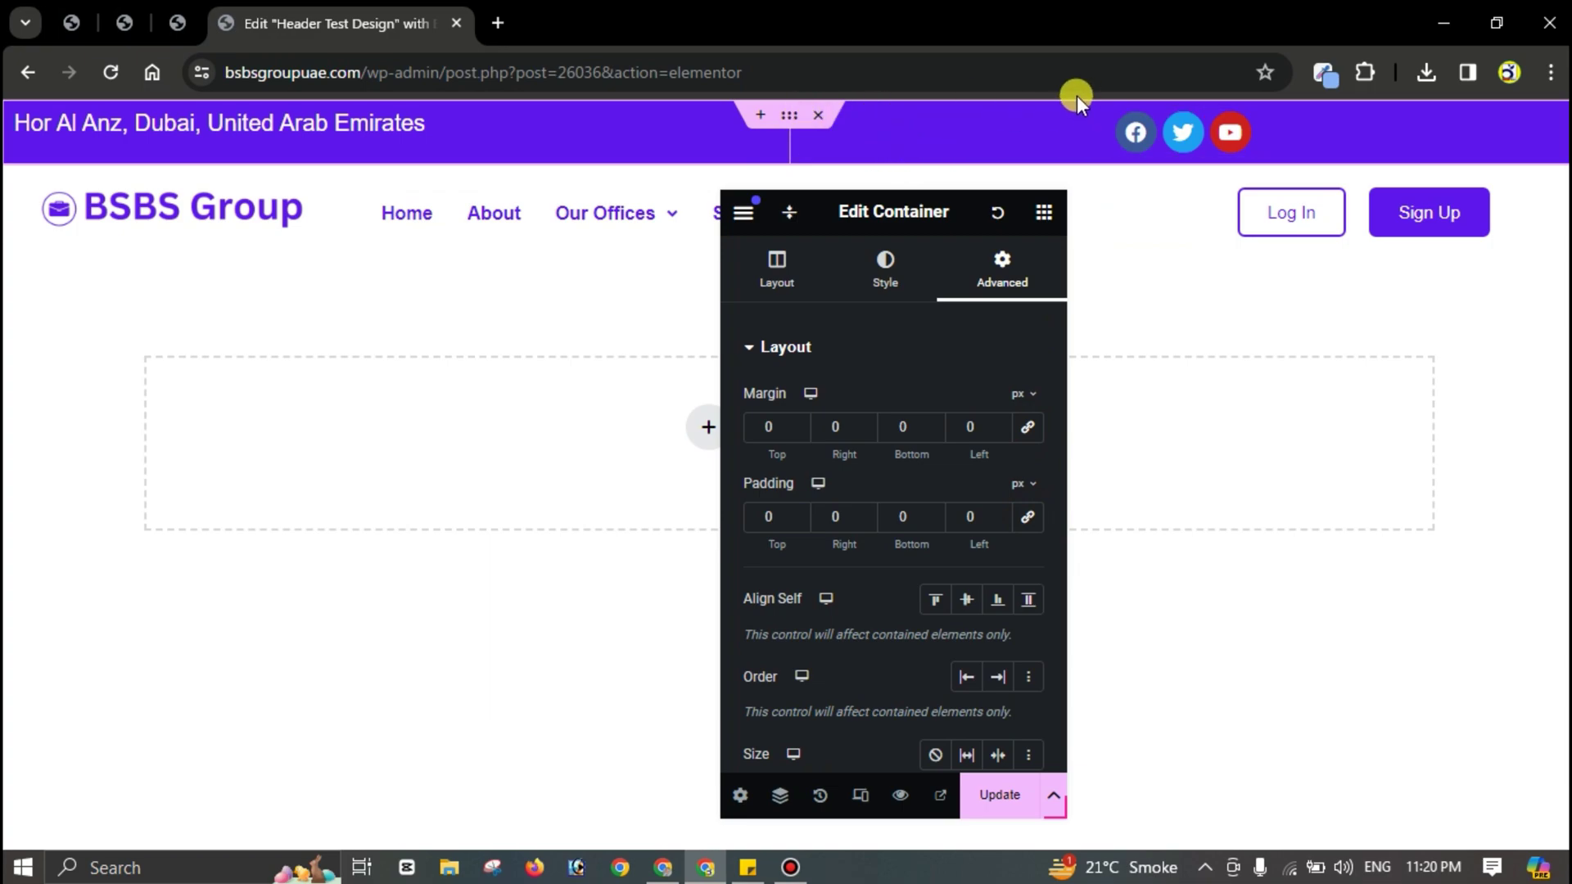
Step: Set the top bar's address container padding and margin to 0
click(23, 124)
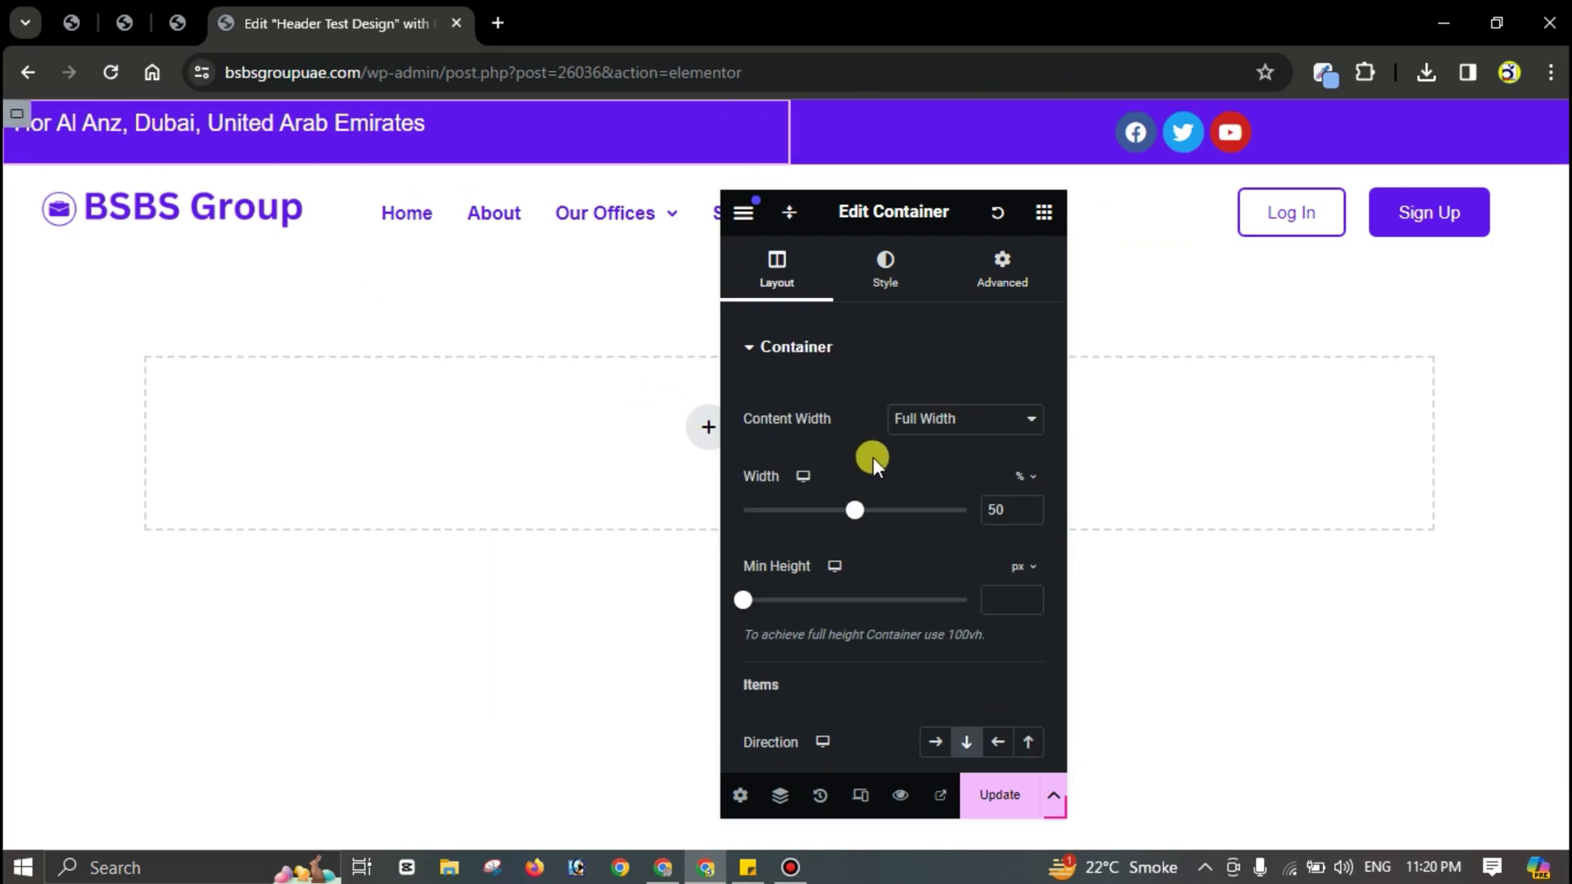
click(1012, 274)
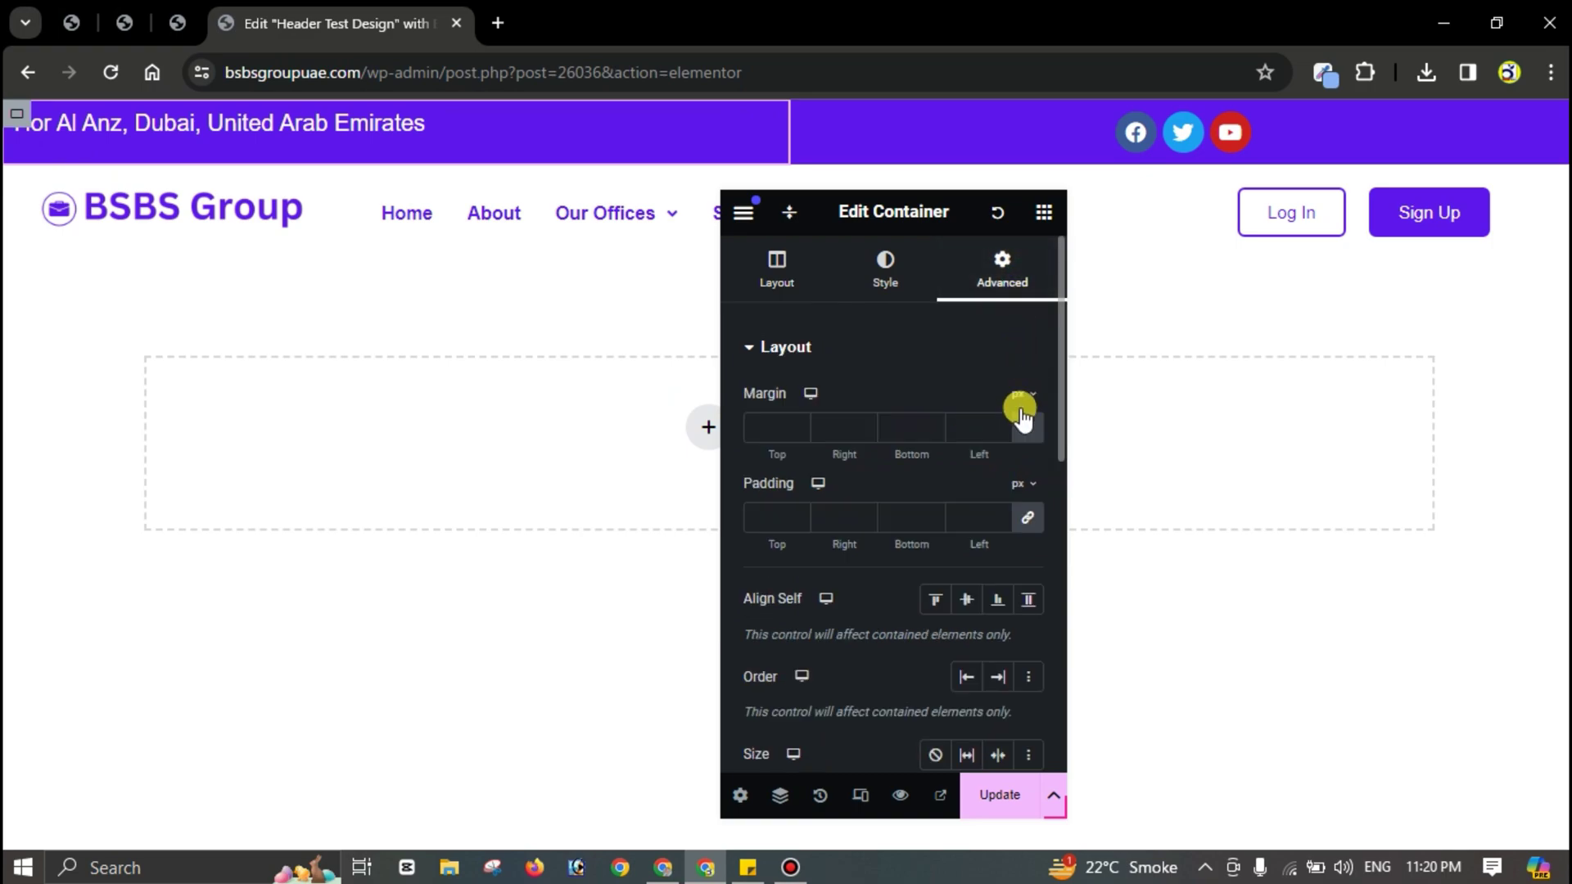
click(1028, 516)
click(1028, 426)
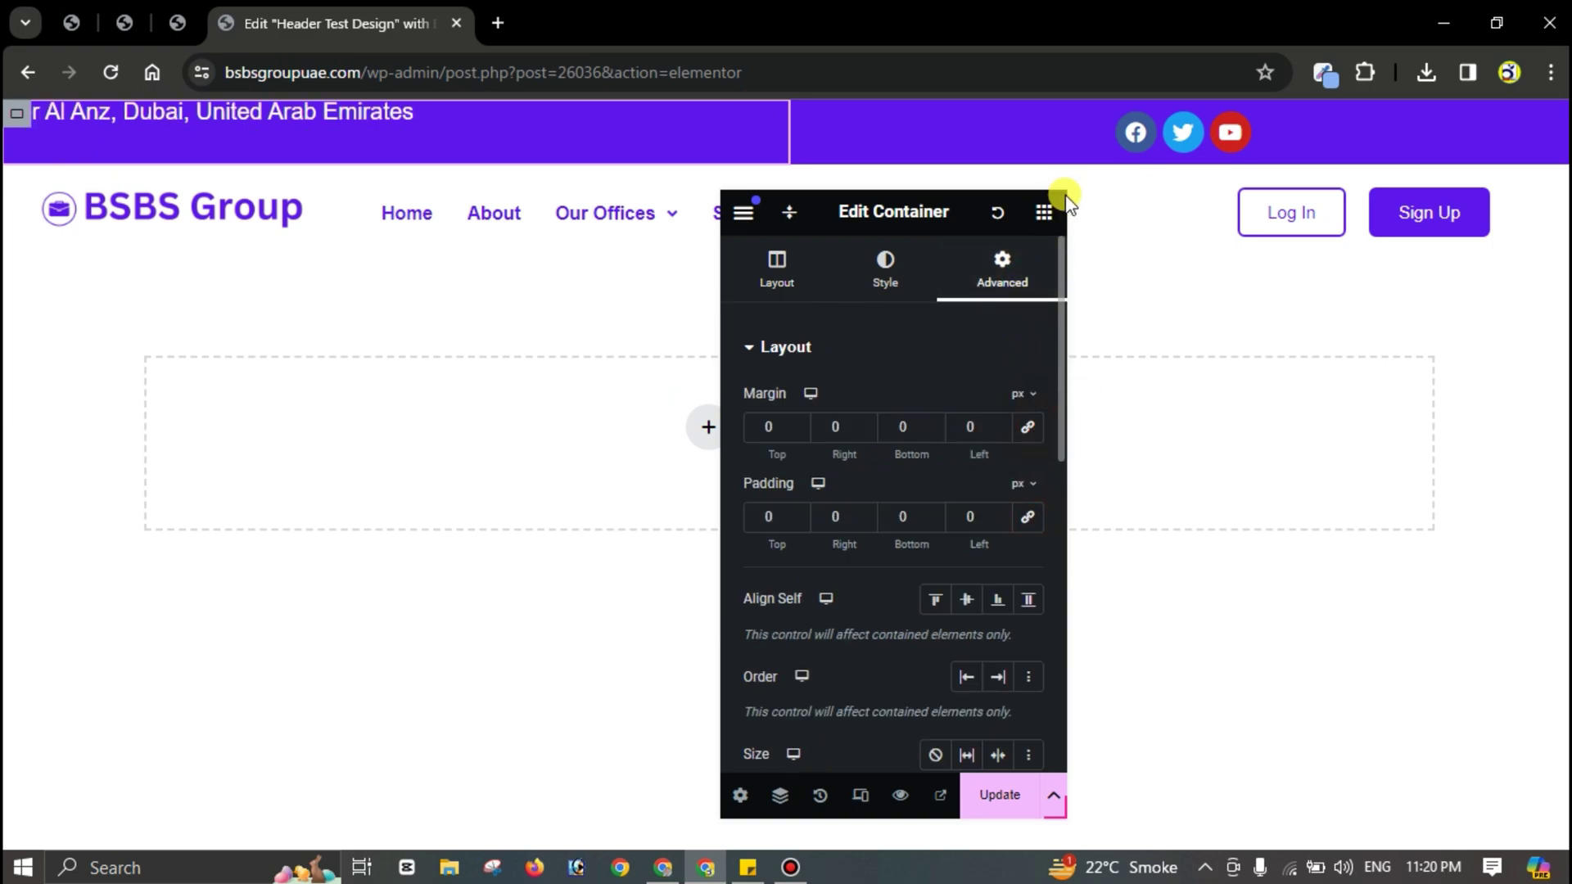
Step: Zero the social icons' padding and margin, then drag their area wider to the left
click(806, 141)
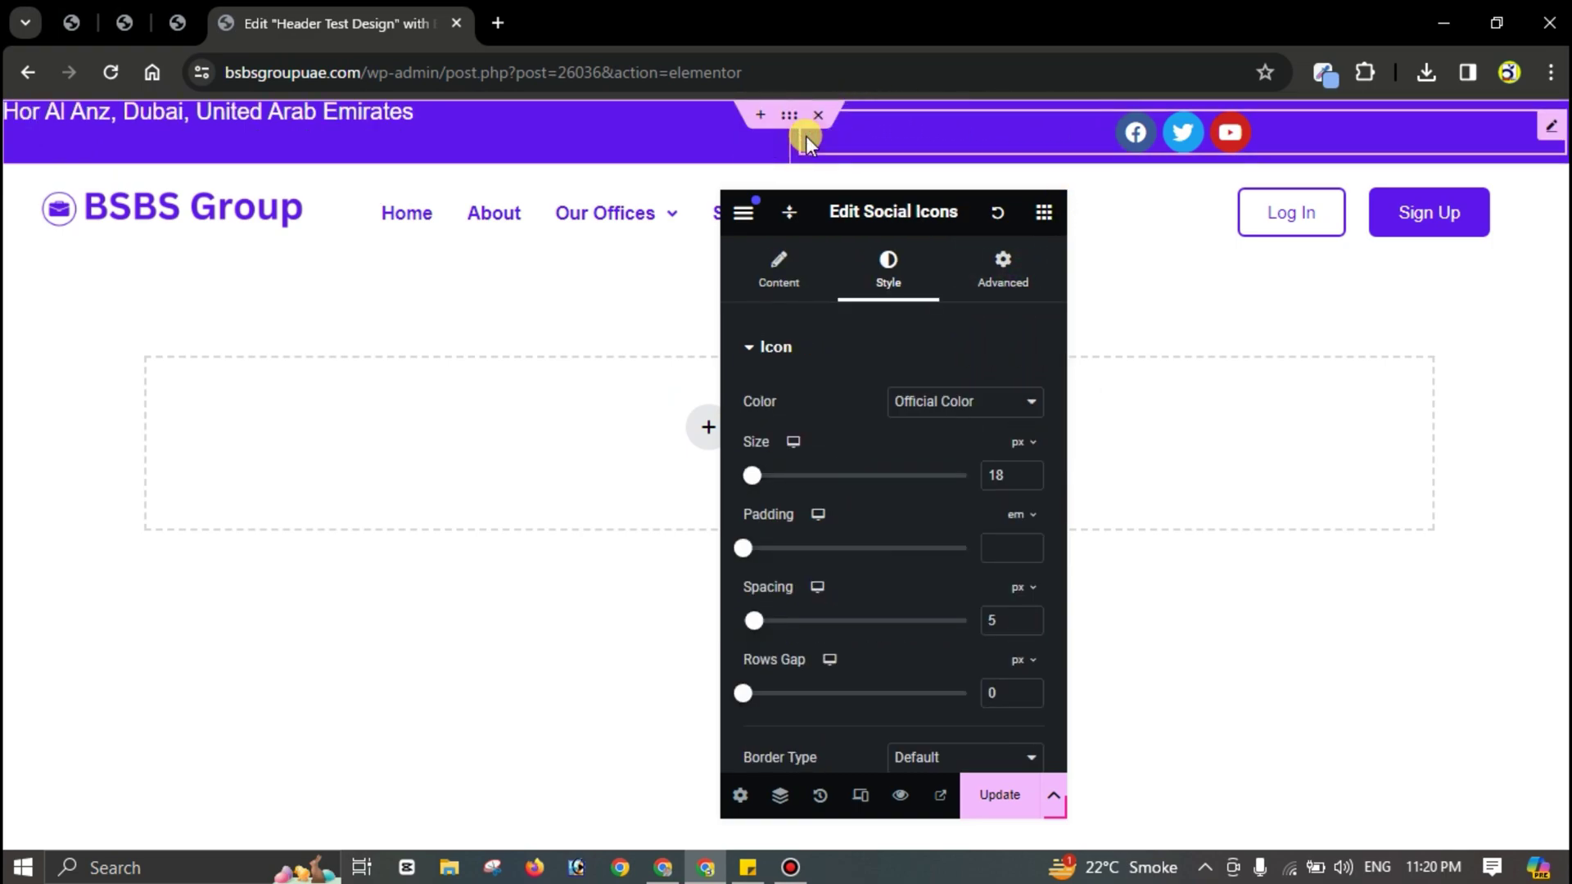
click(1015, 277)
click(1029, 517)
click(1028, 427)
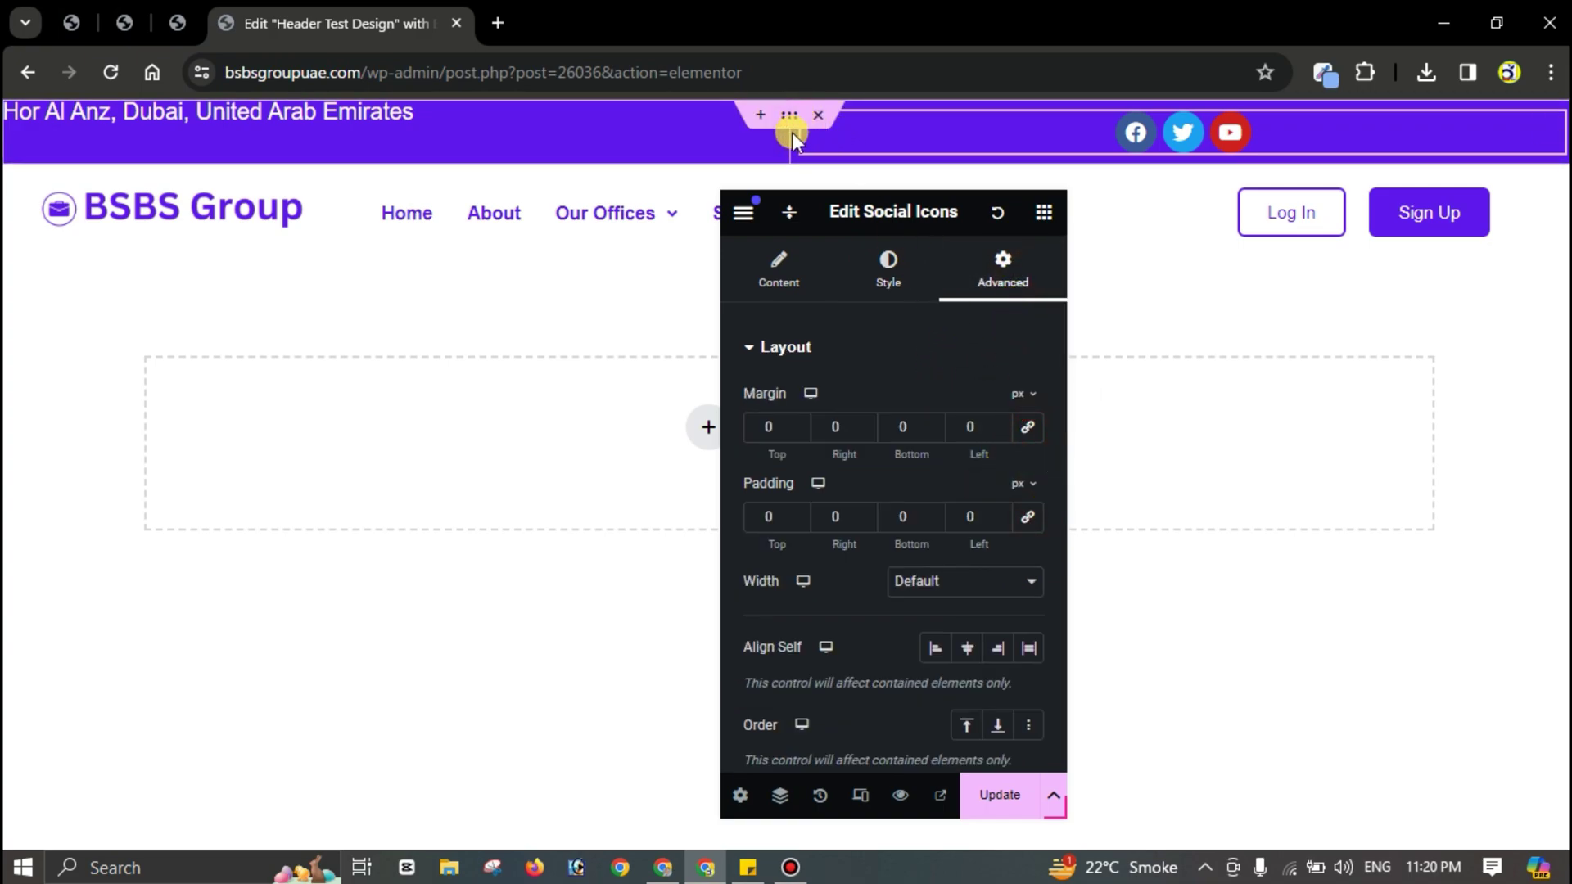
drag(783, 134, 690, 123)
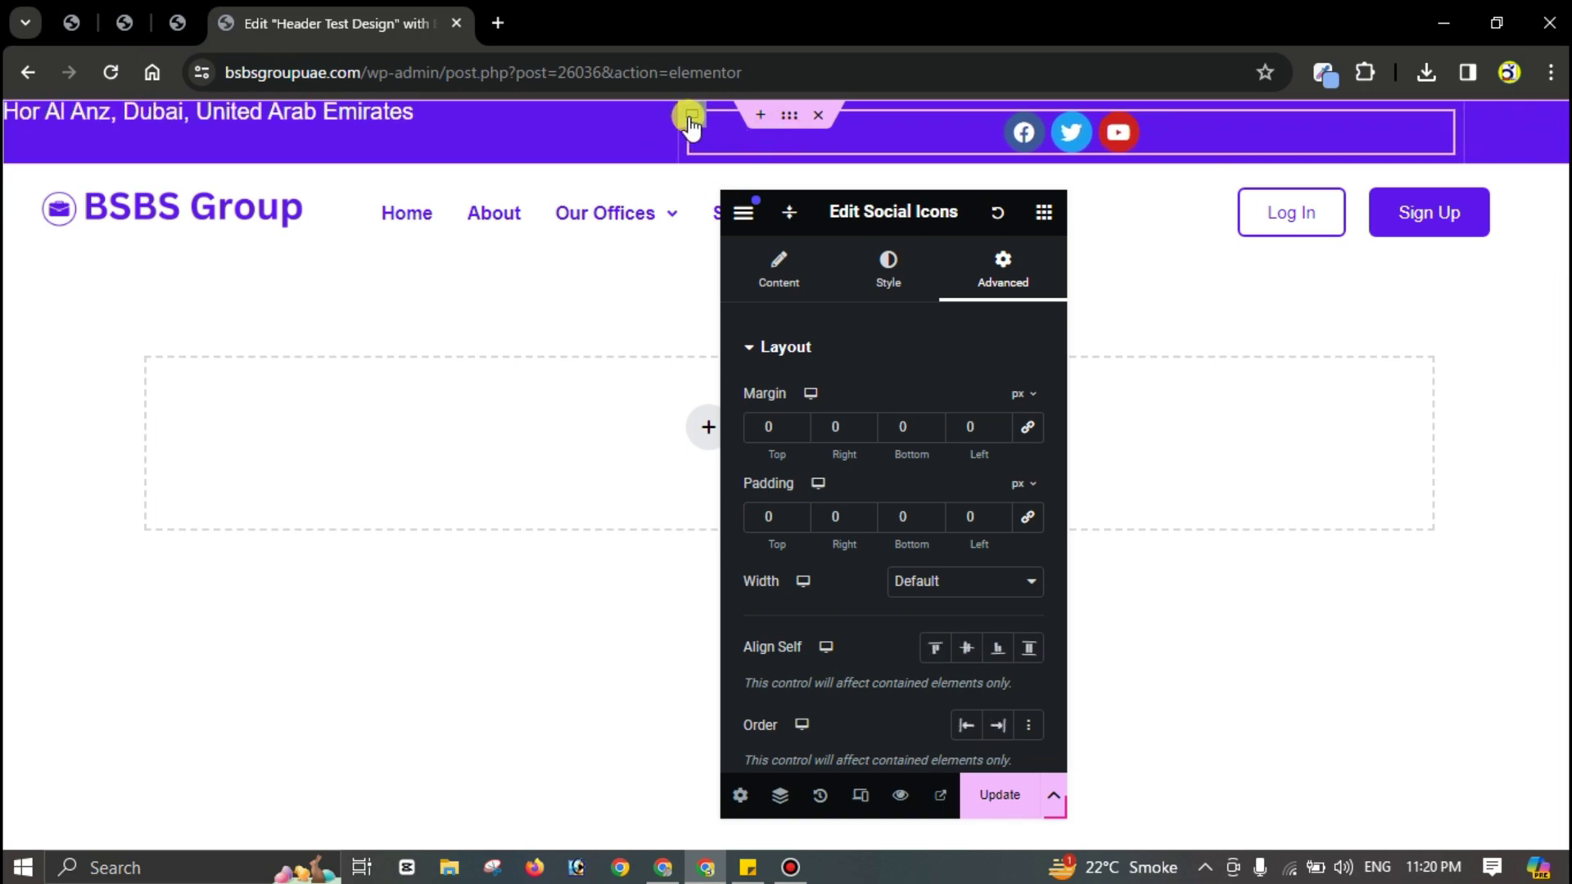
Step: Reset the social icons' parent container margin to 0 and give it 6 px top and bottom padding
click(736, 167)
click(1000, 266)
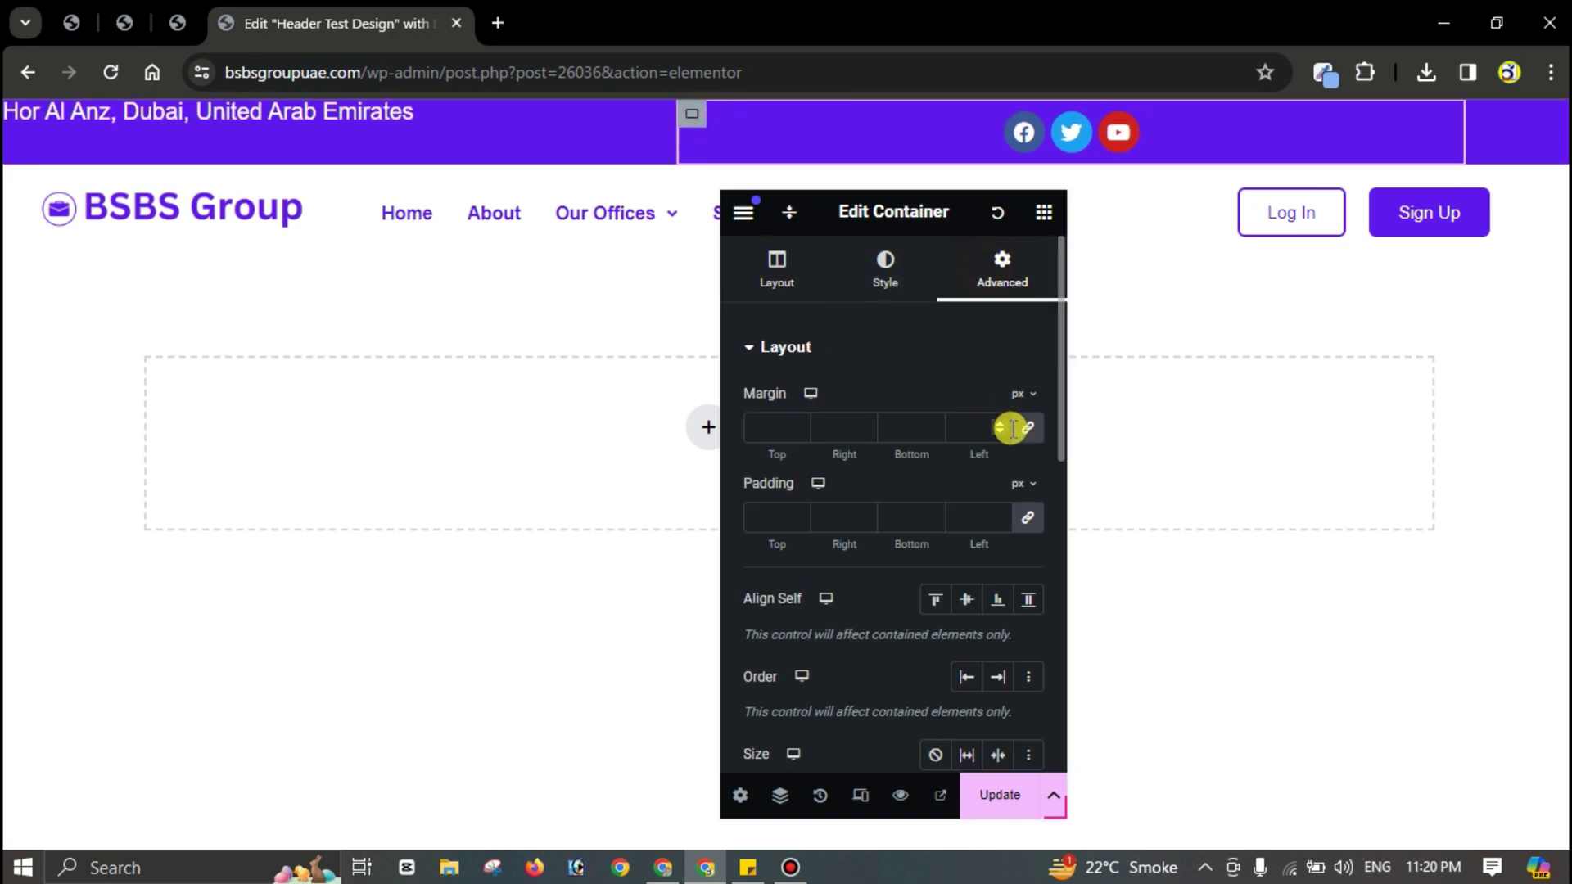
click(1028, 516)
click(1026, 428)
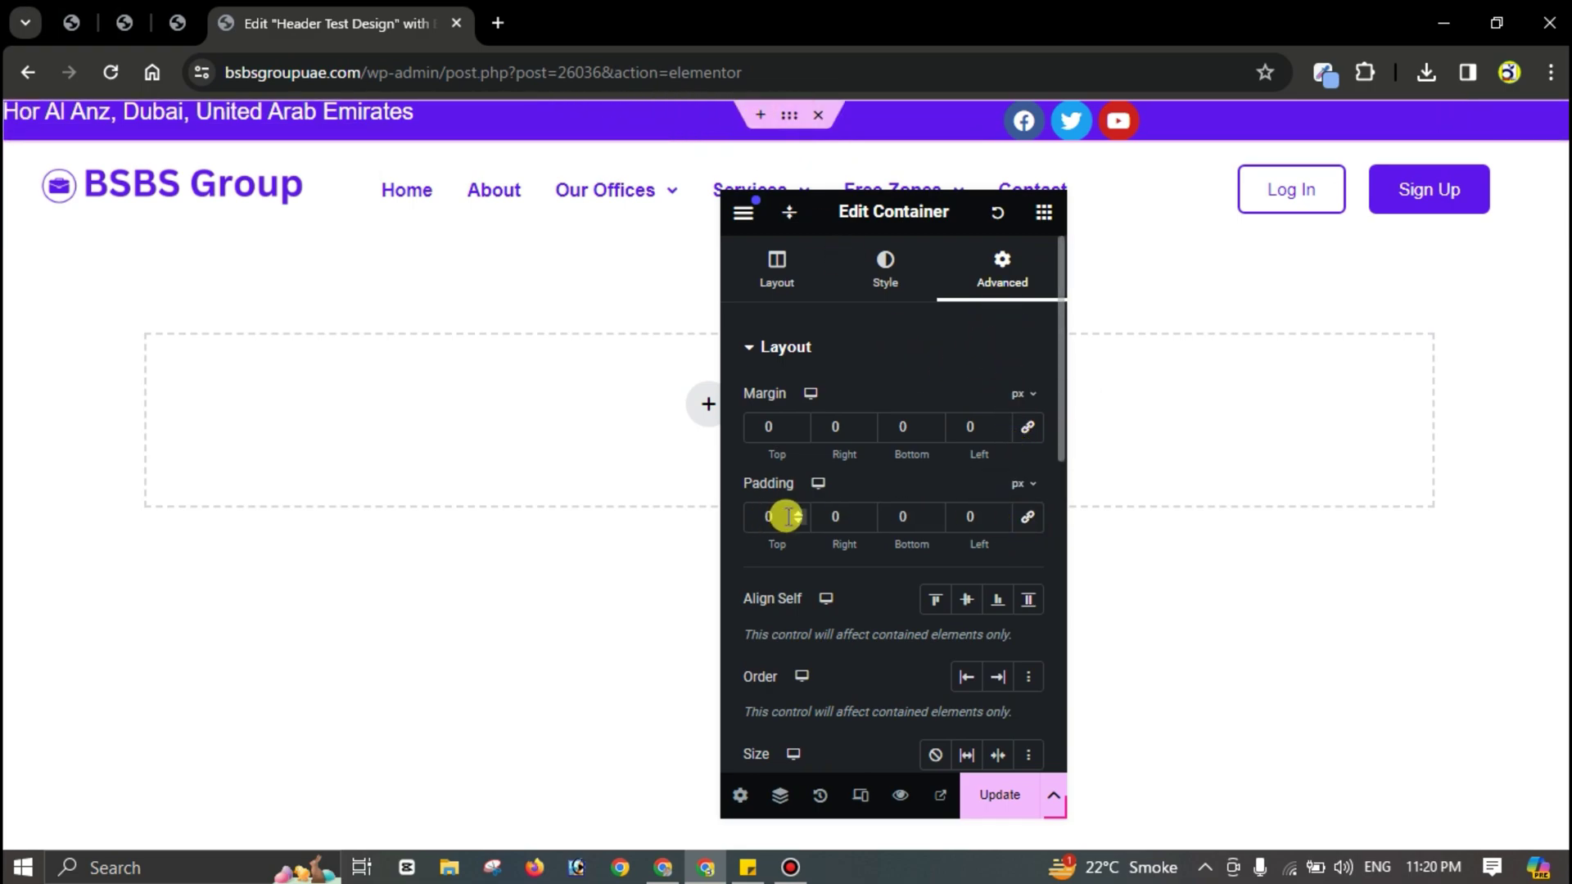
text(4)
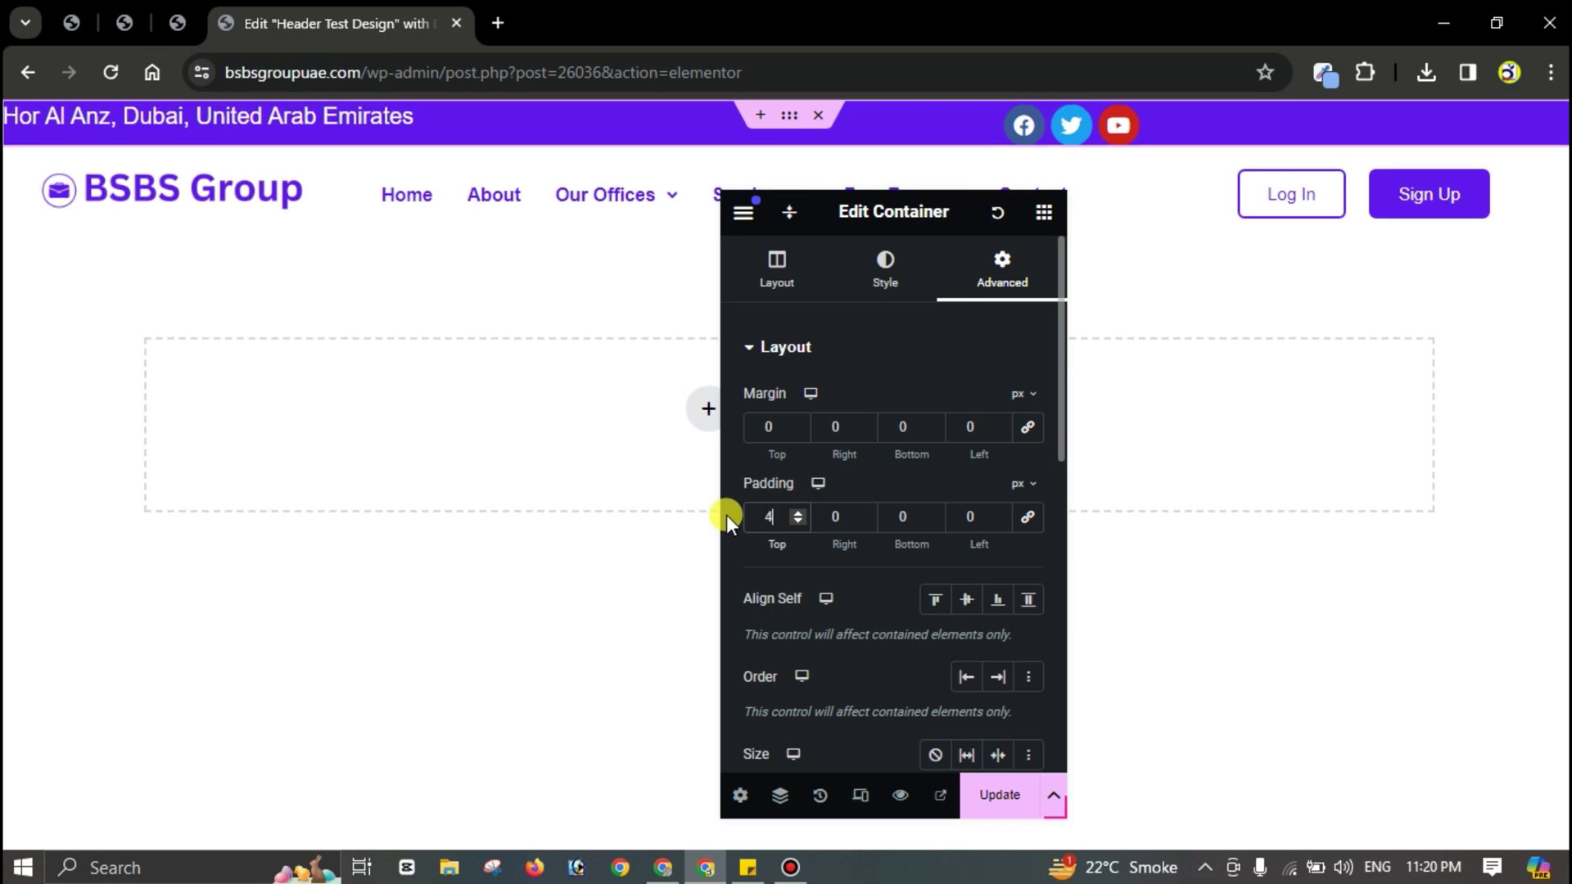
double_click(905, 516)
text(4)
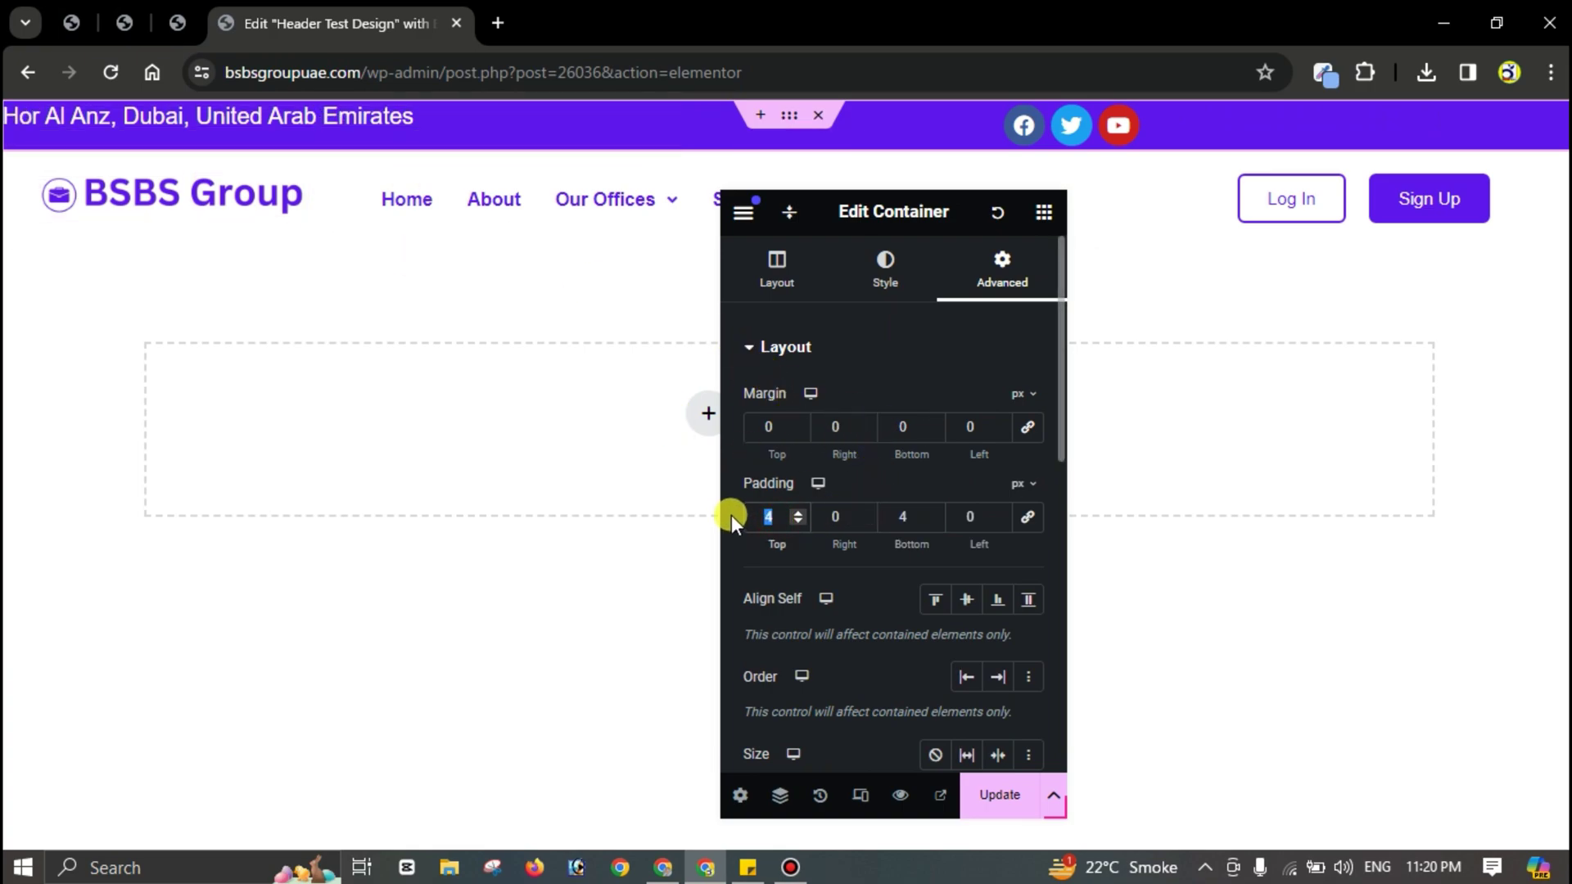
text(6)
double_click(901, 515)
text(6)
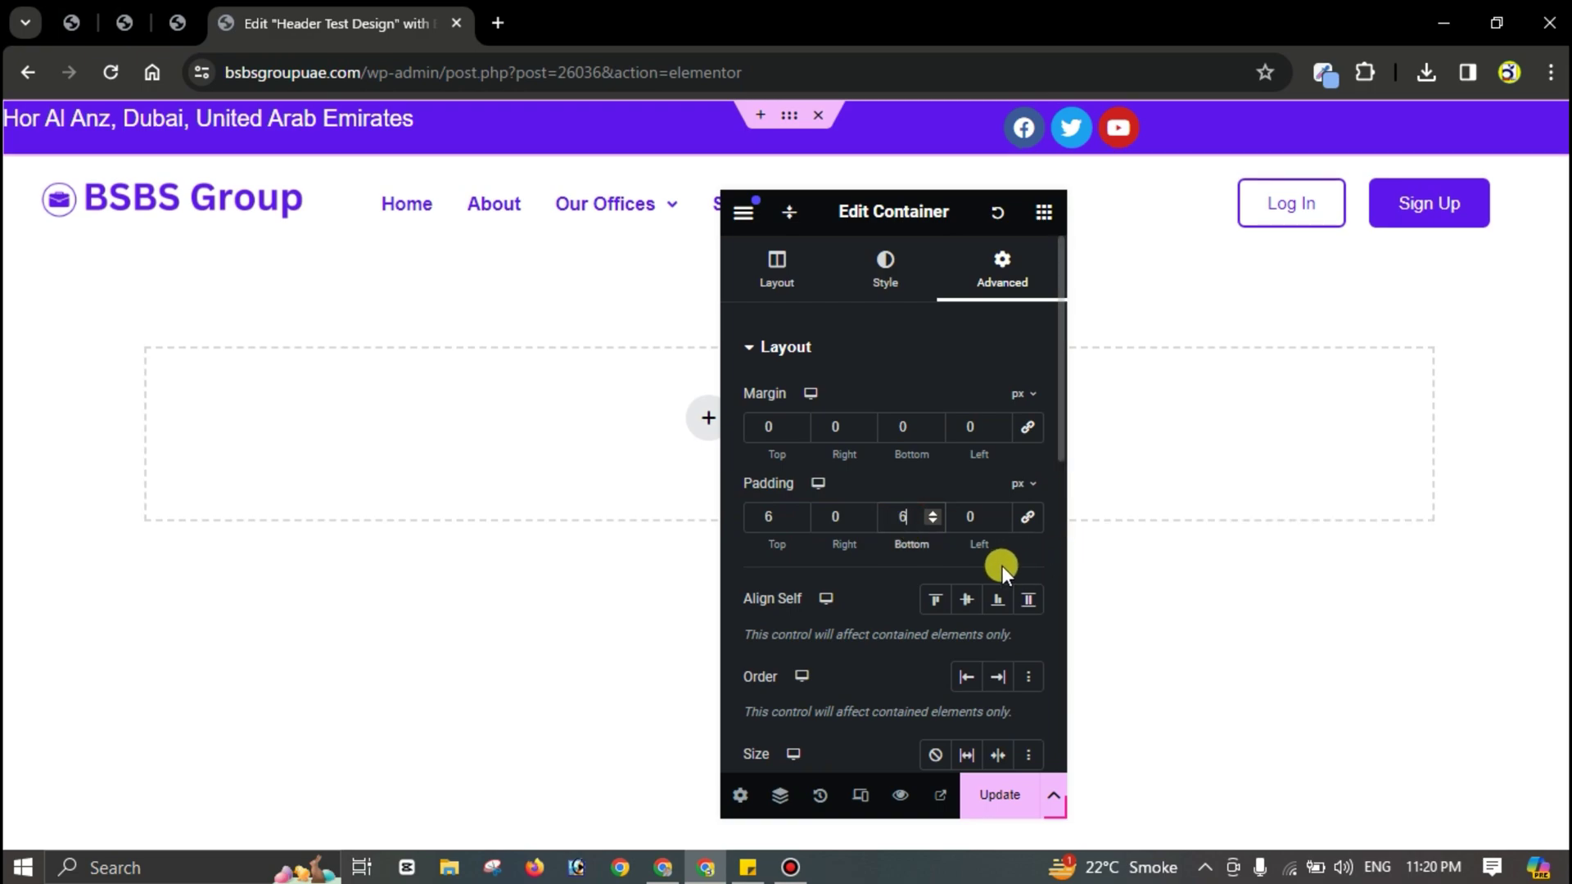
Step: Reduce the Social Icons size to 16 in the Style settings
click(1070, 128)
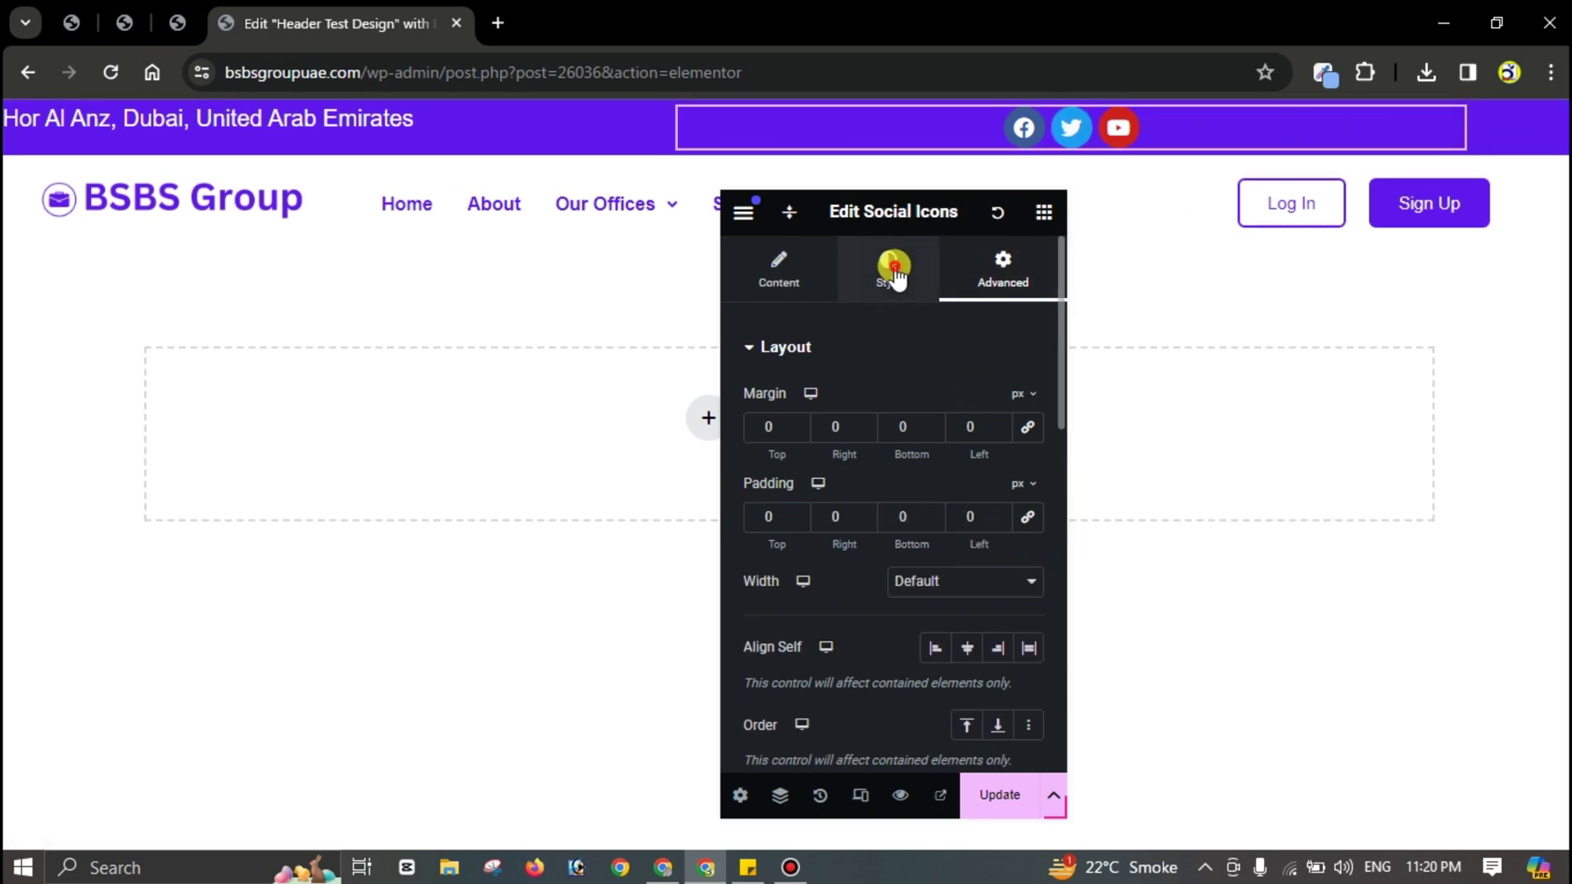
click(887, 268)
click(1027, 480)
click(1026, 479)
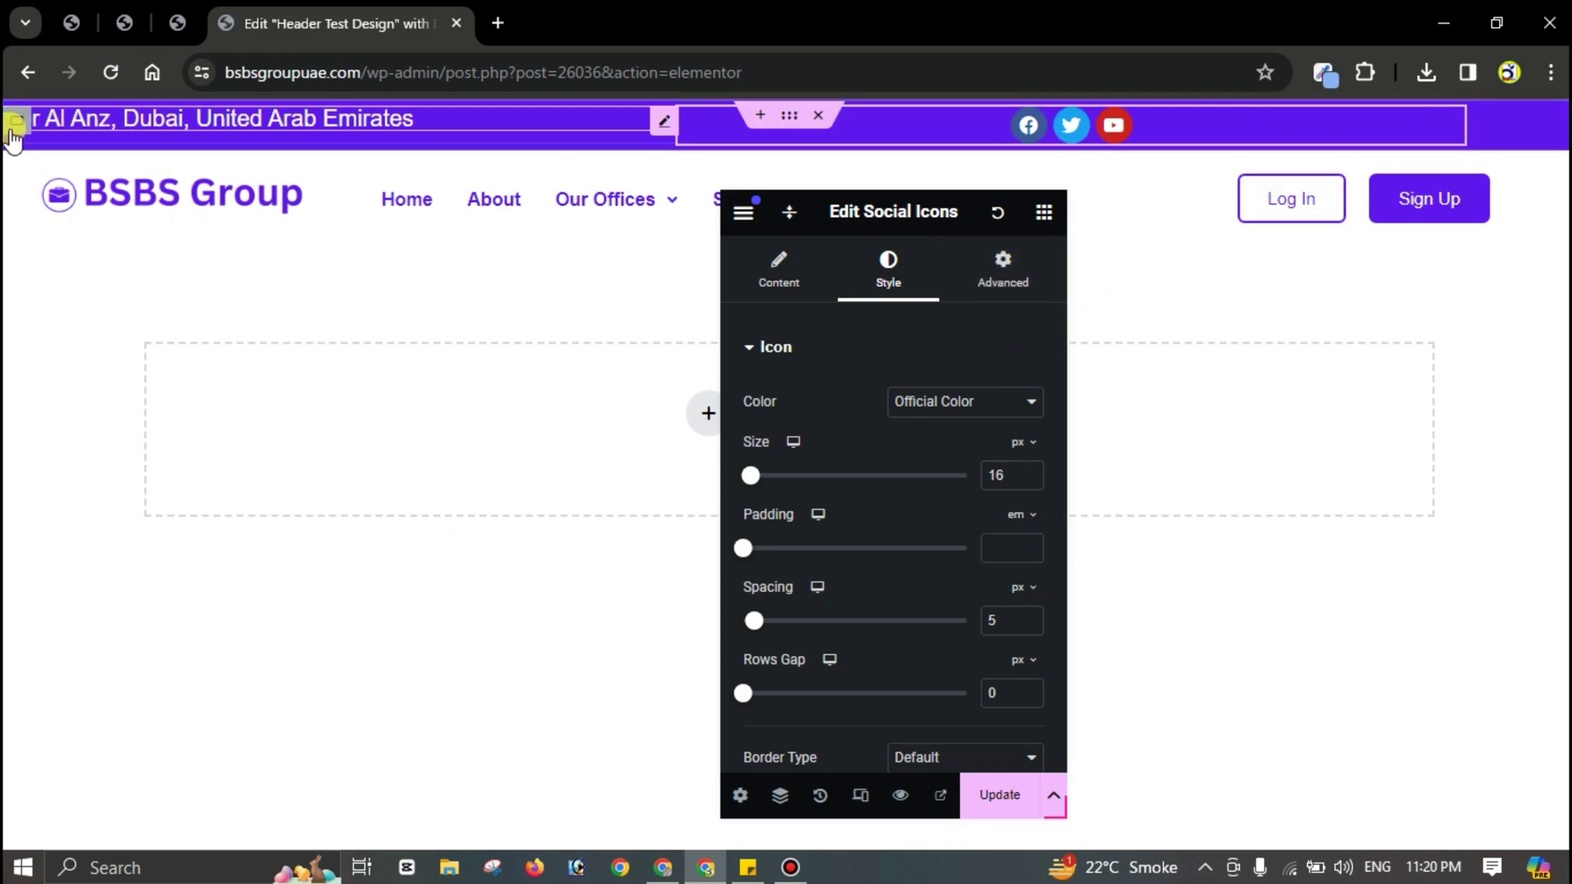
Step: Give the address heading a 7 px top margin and 40 px left padding
click(667, 128)
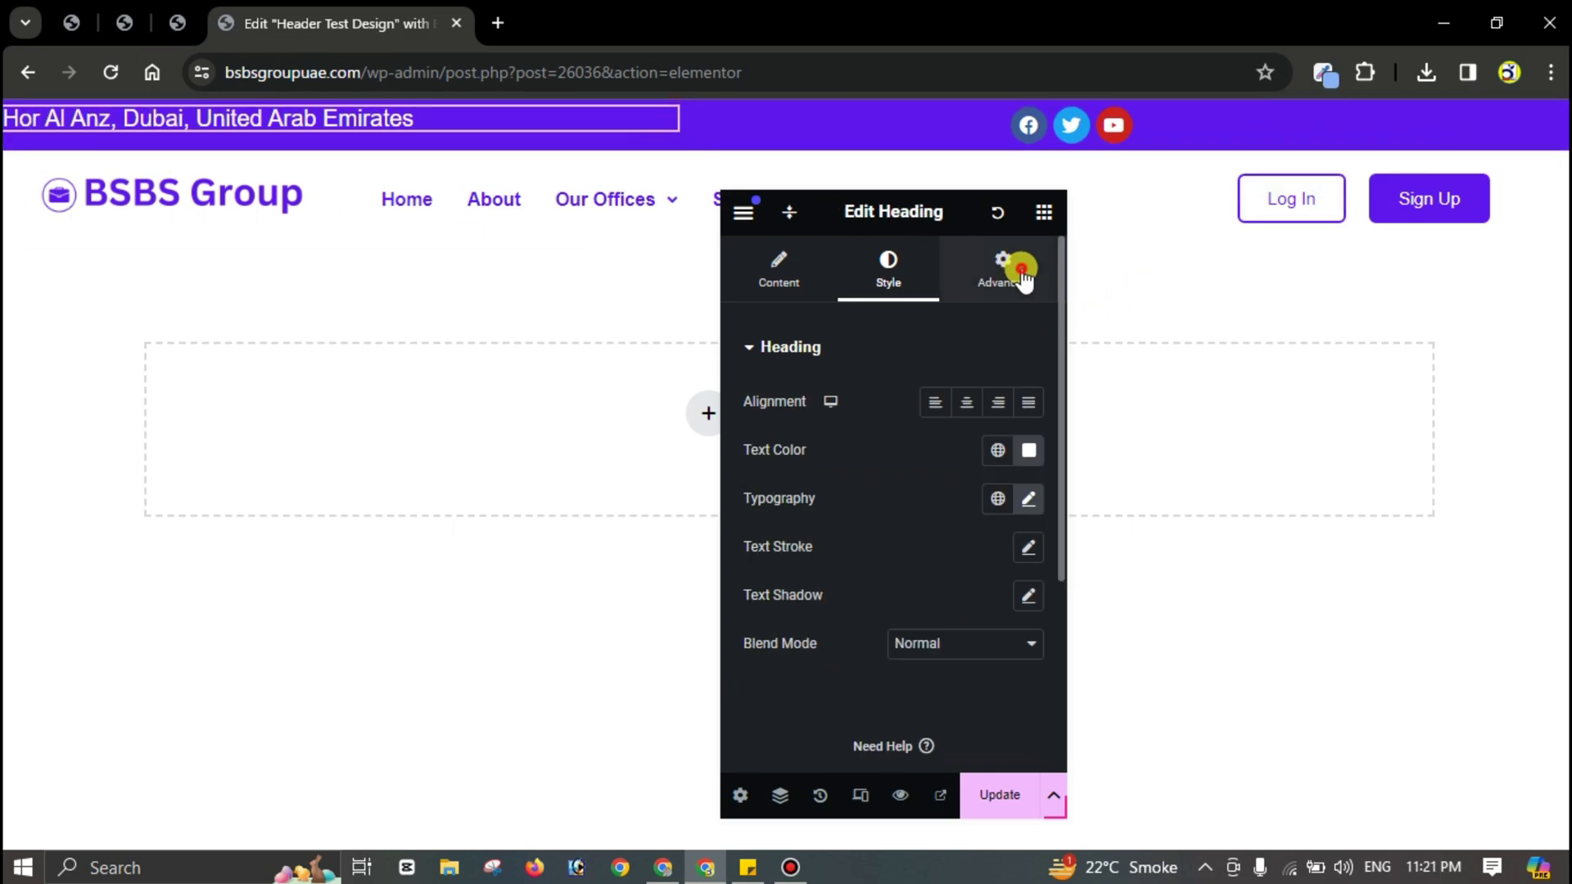
click(1007, 272)
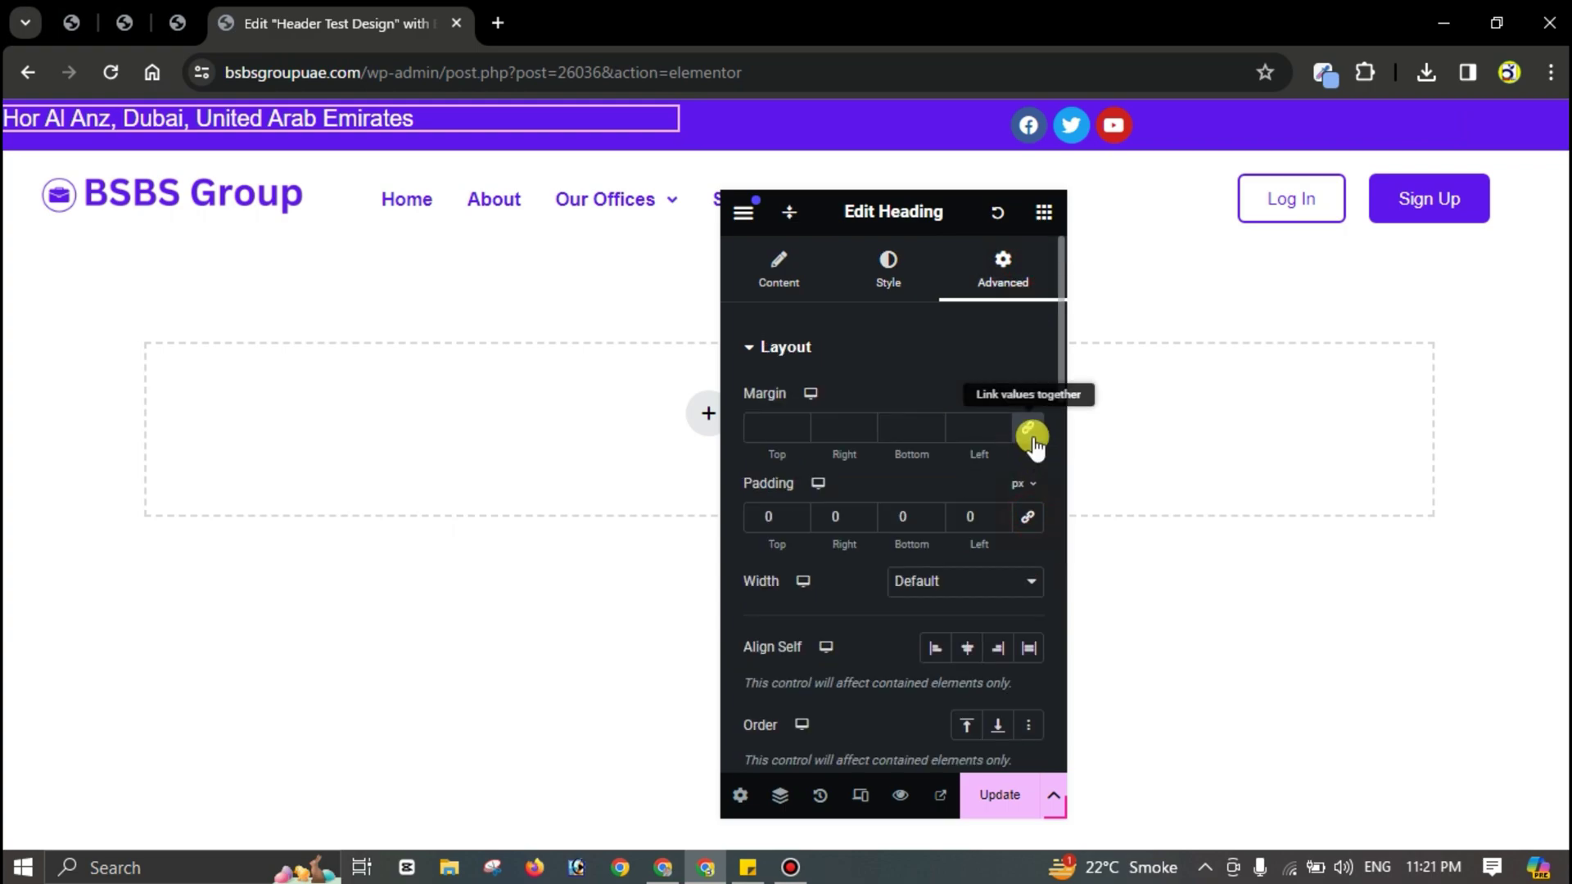
click(797, 422)
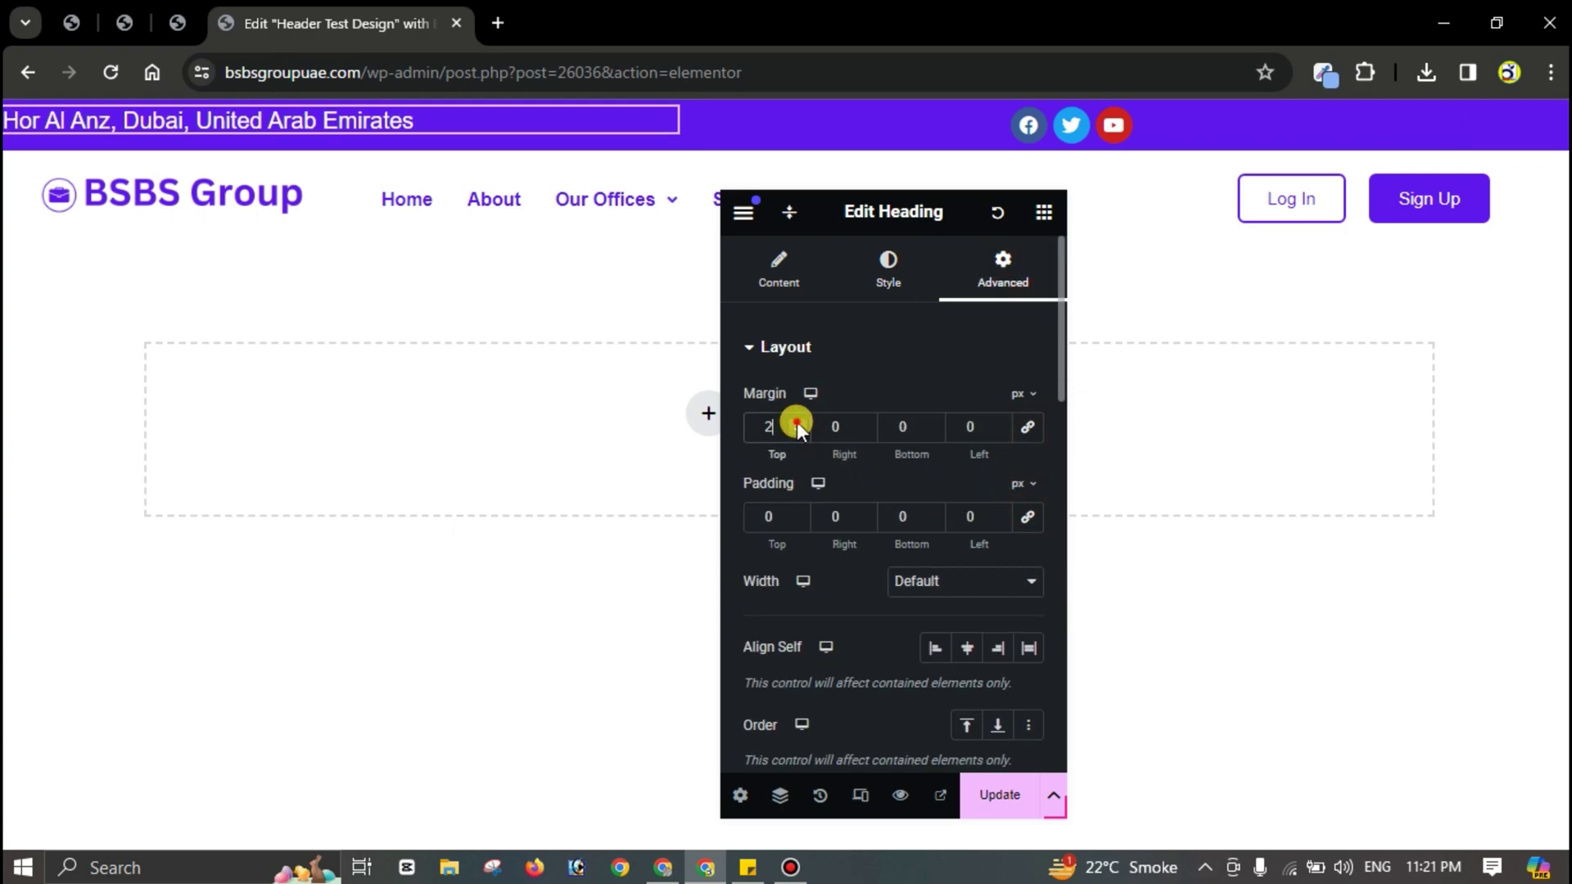
click(997, 513)
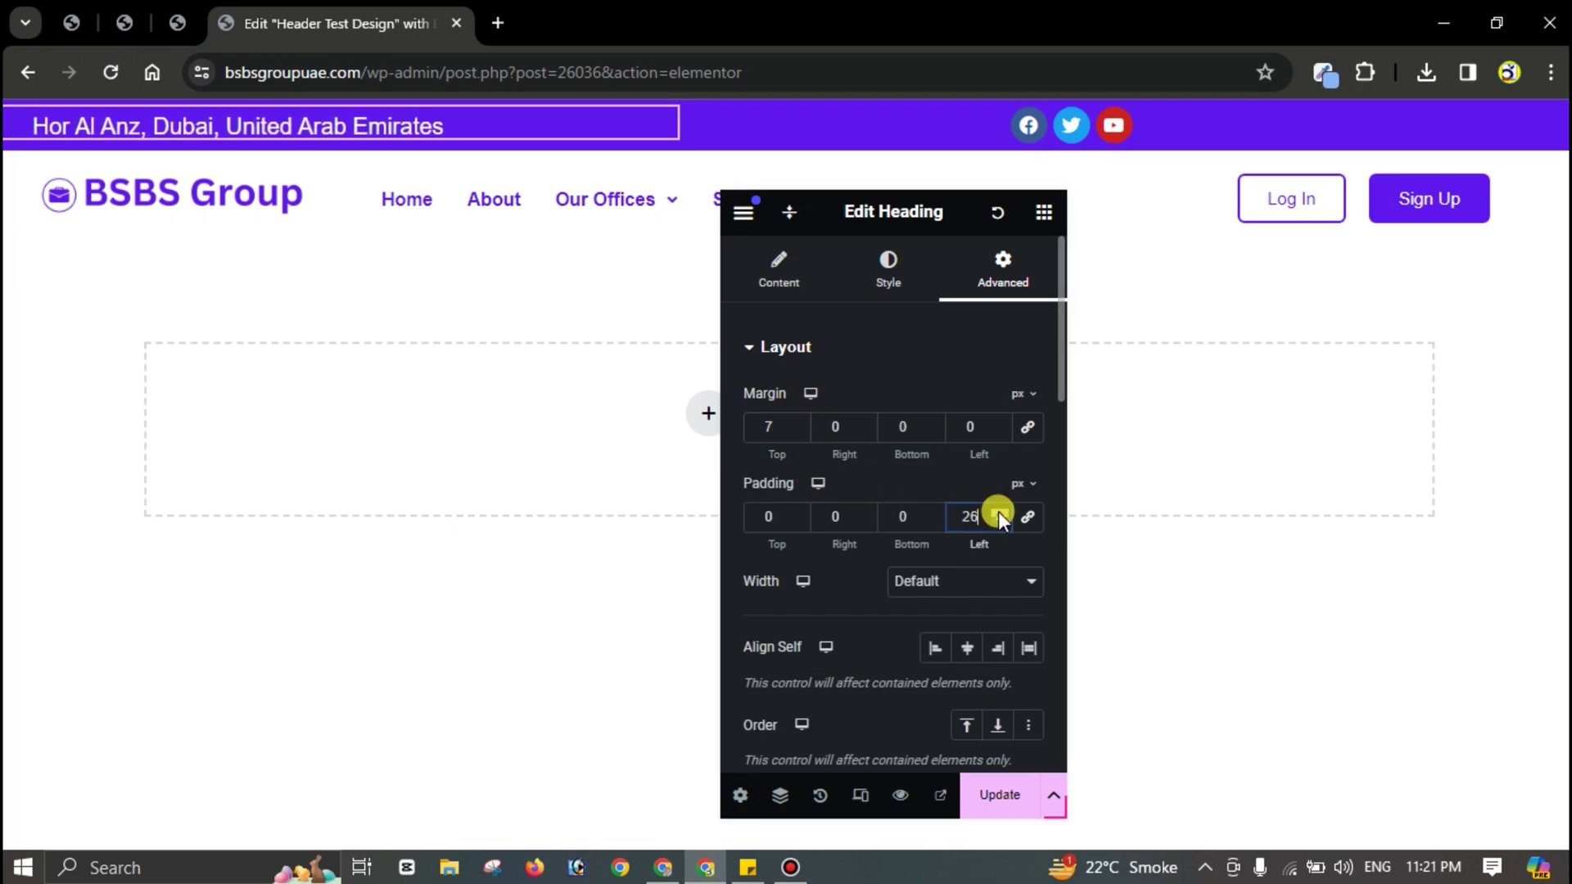
click(999, 510)
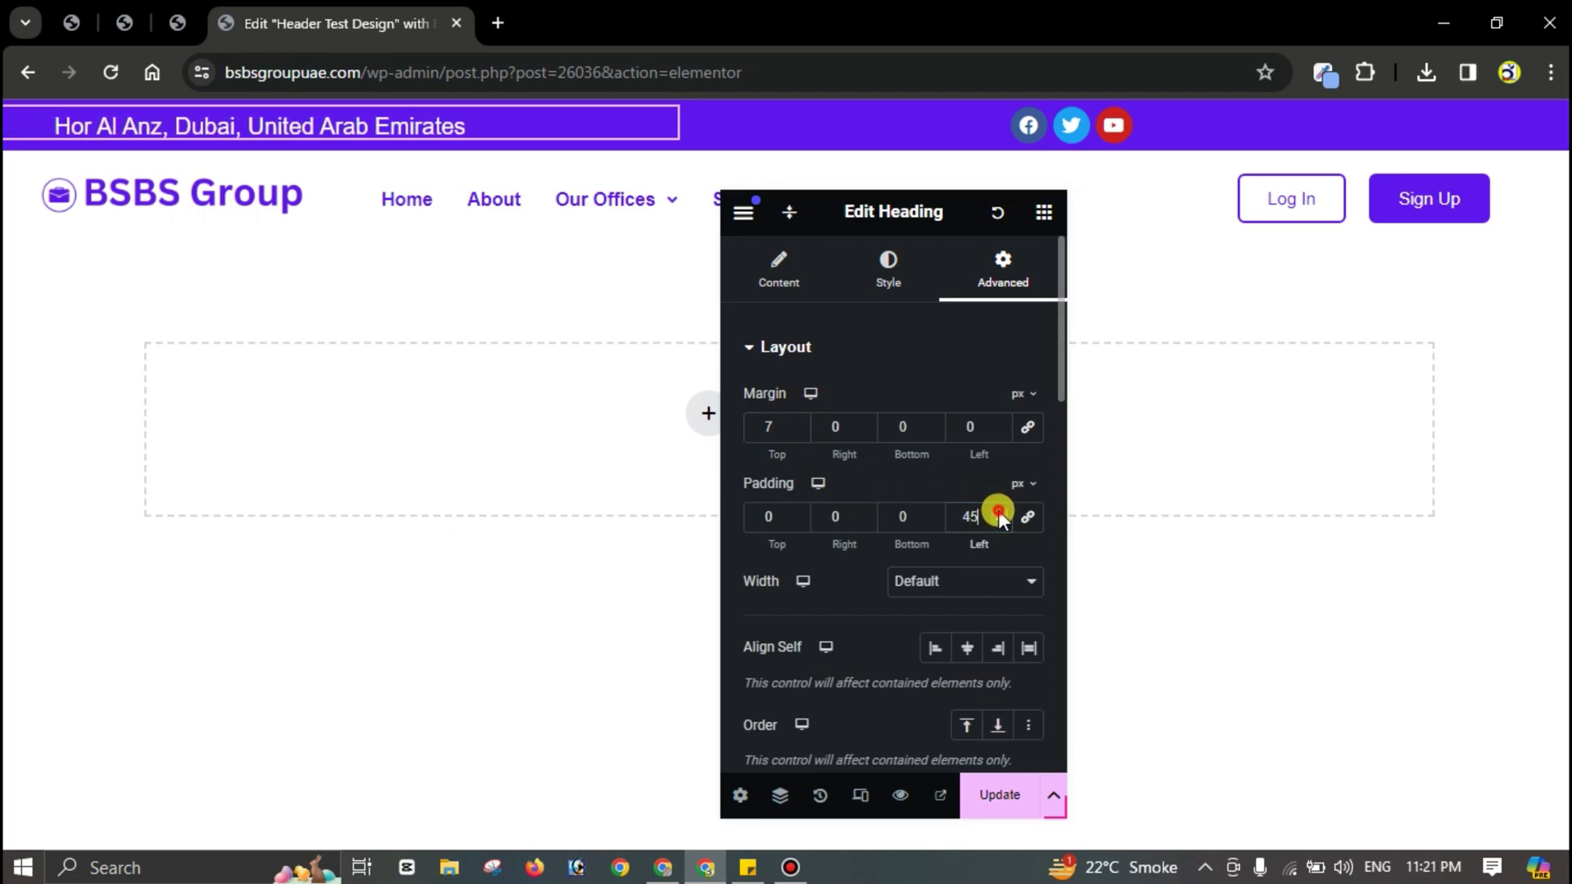
click(999, 511)
click(998, 523)
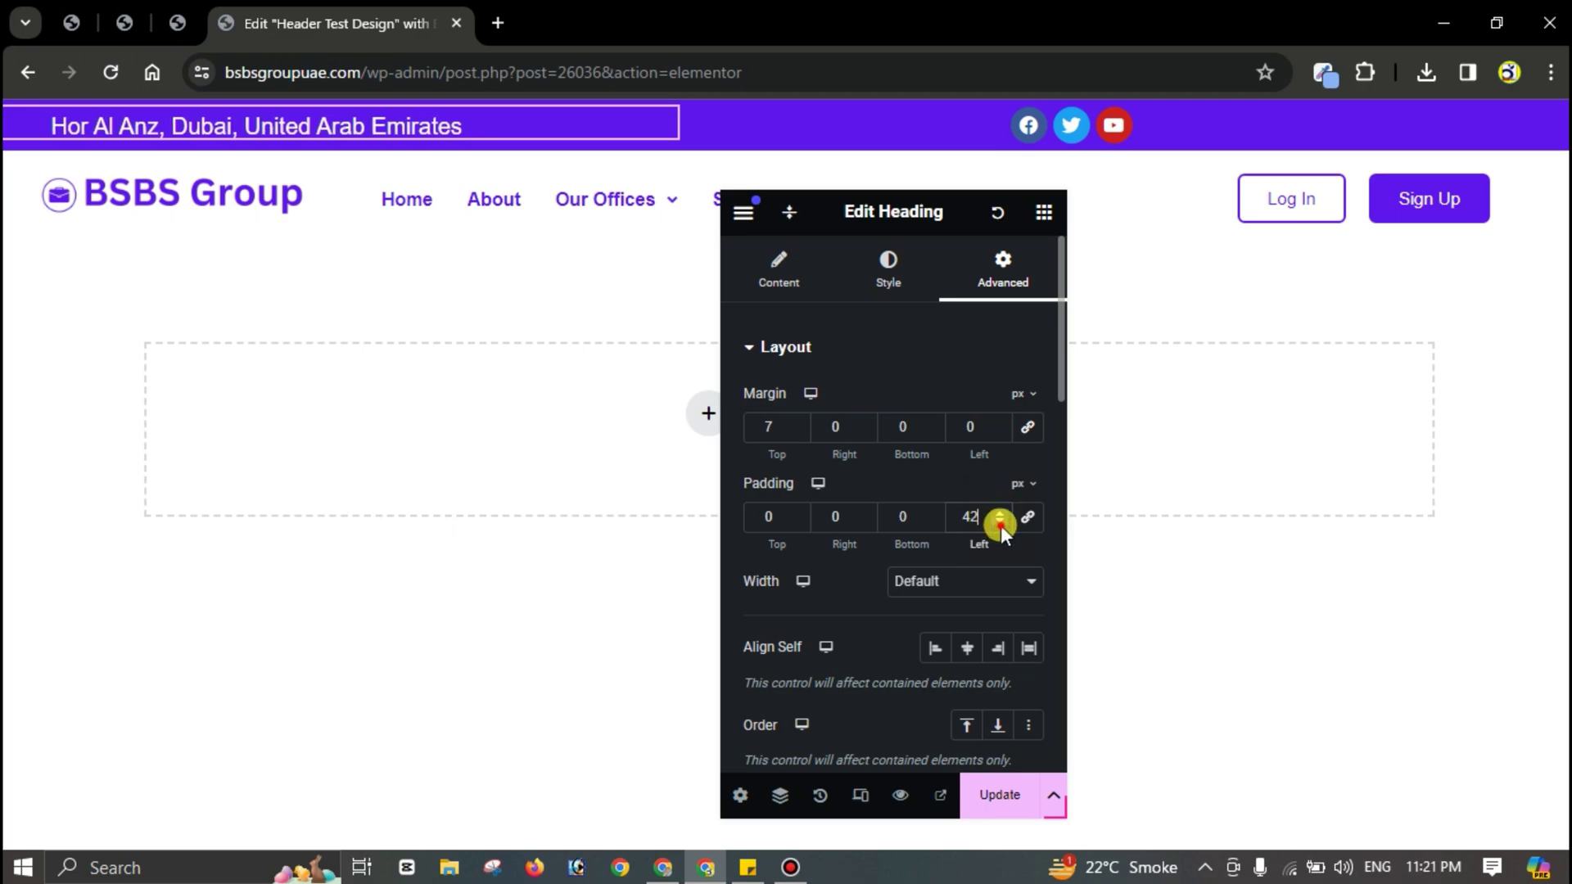
drag(827, 216, 614, 244)
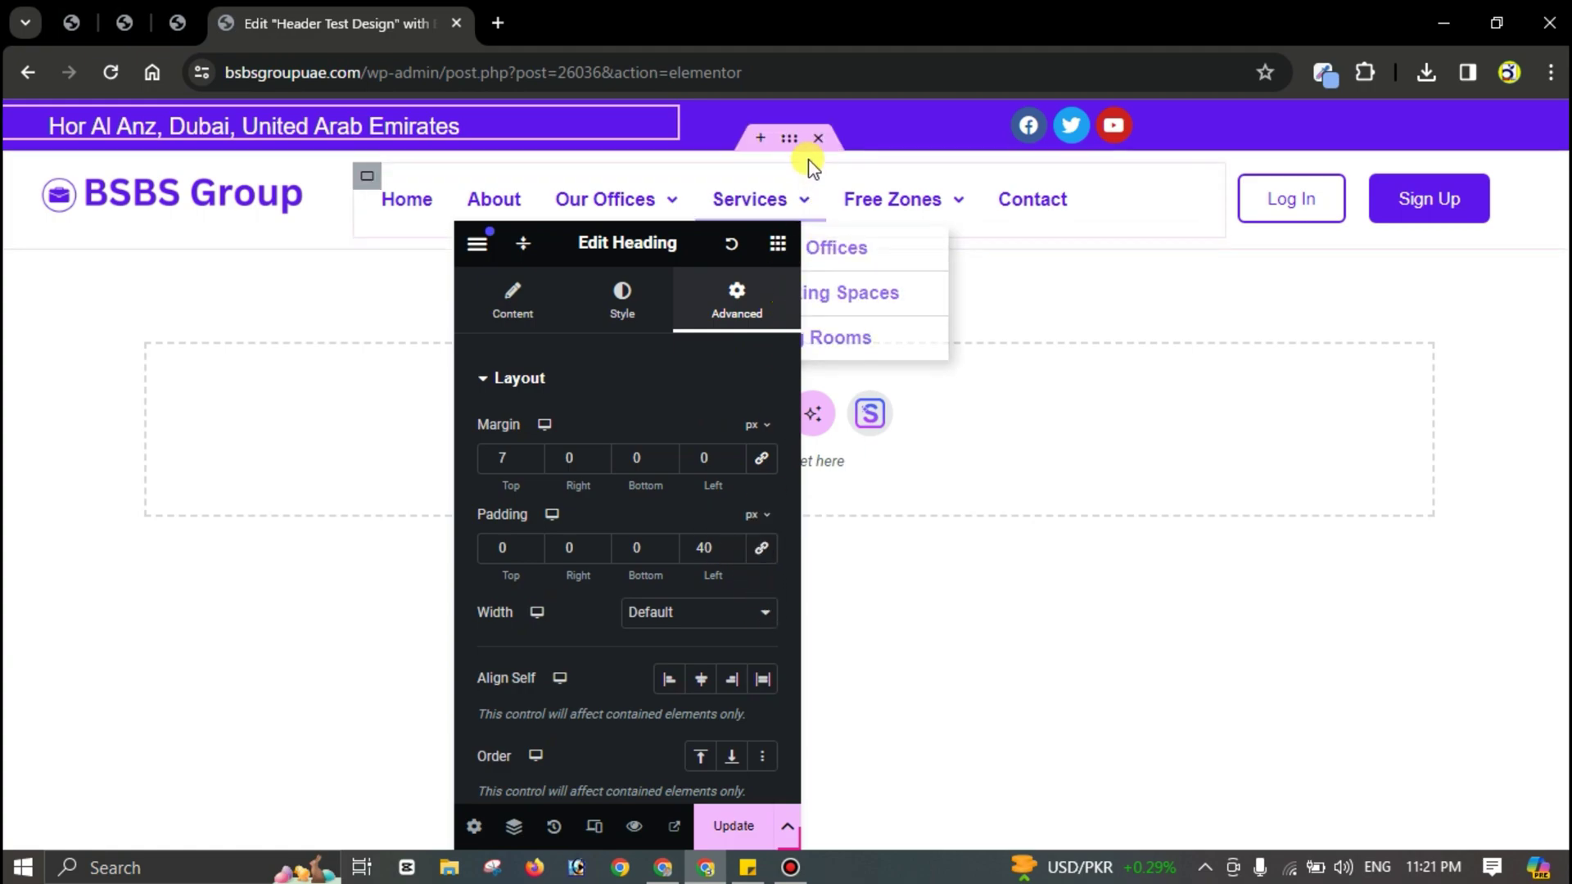
Step: Set the white header row's margin and padding to 0 and click Update
click(789, 139)
click(754, 315)
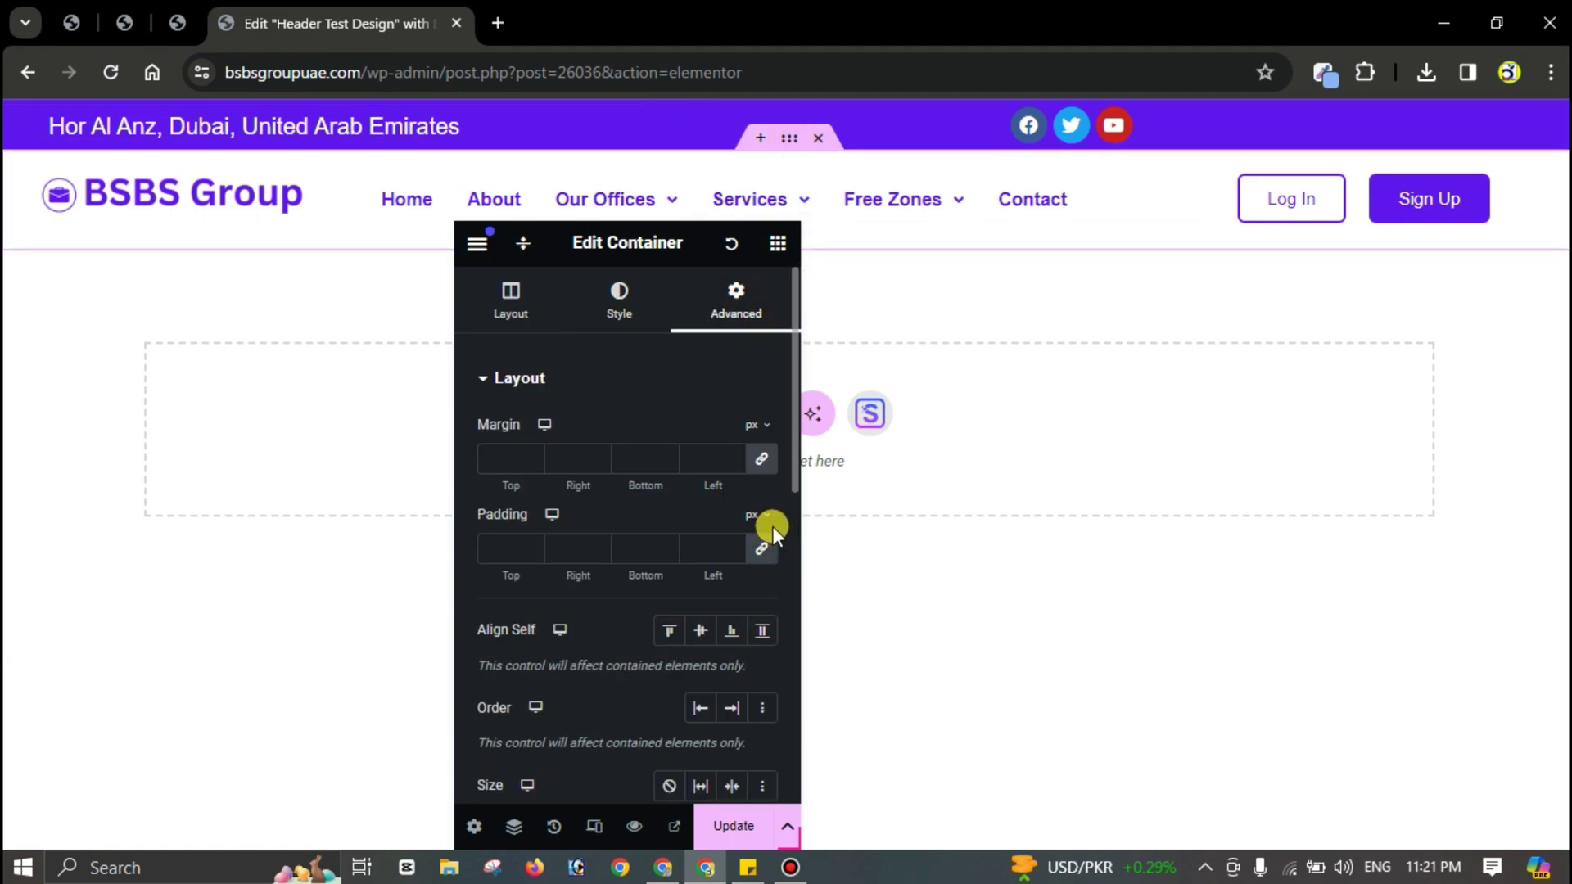
click(761, 552)
click(761, 459)
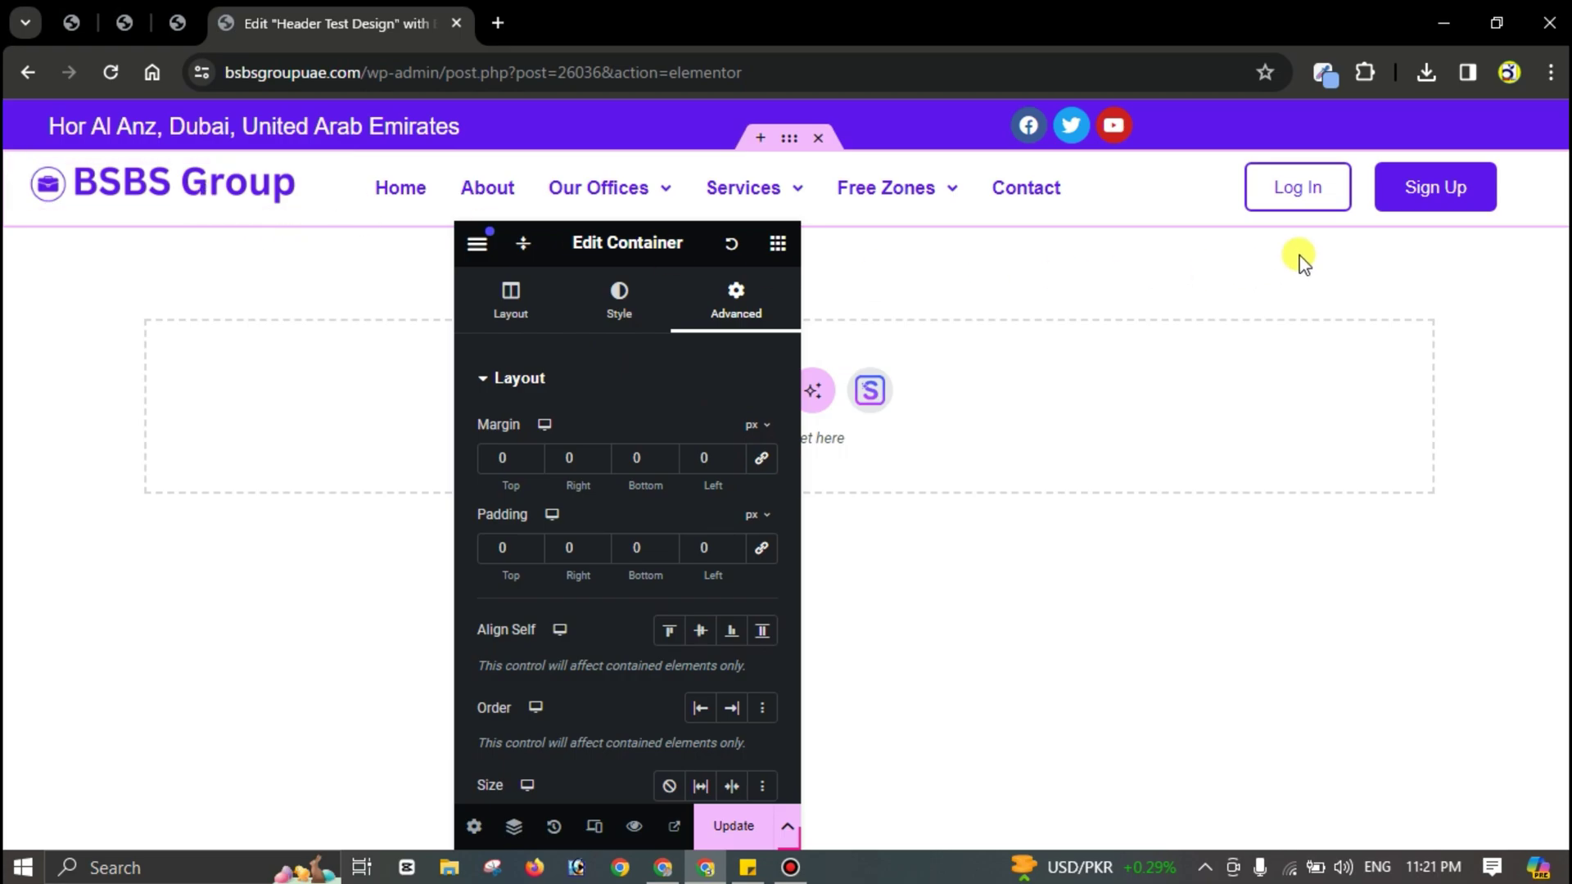
click(733, 826)
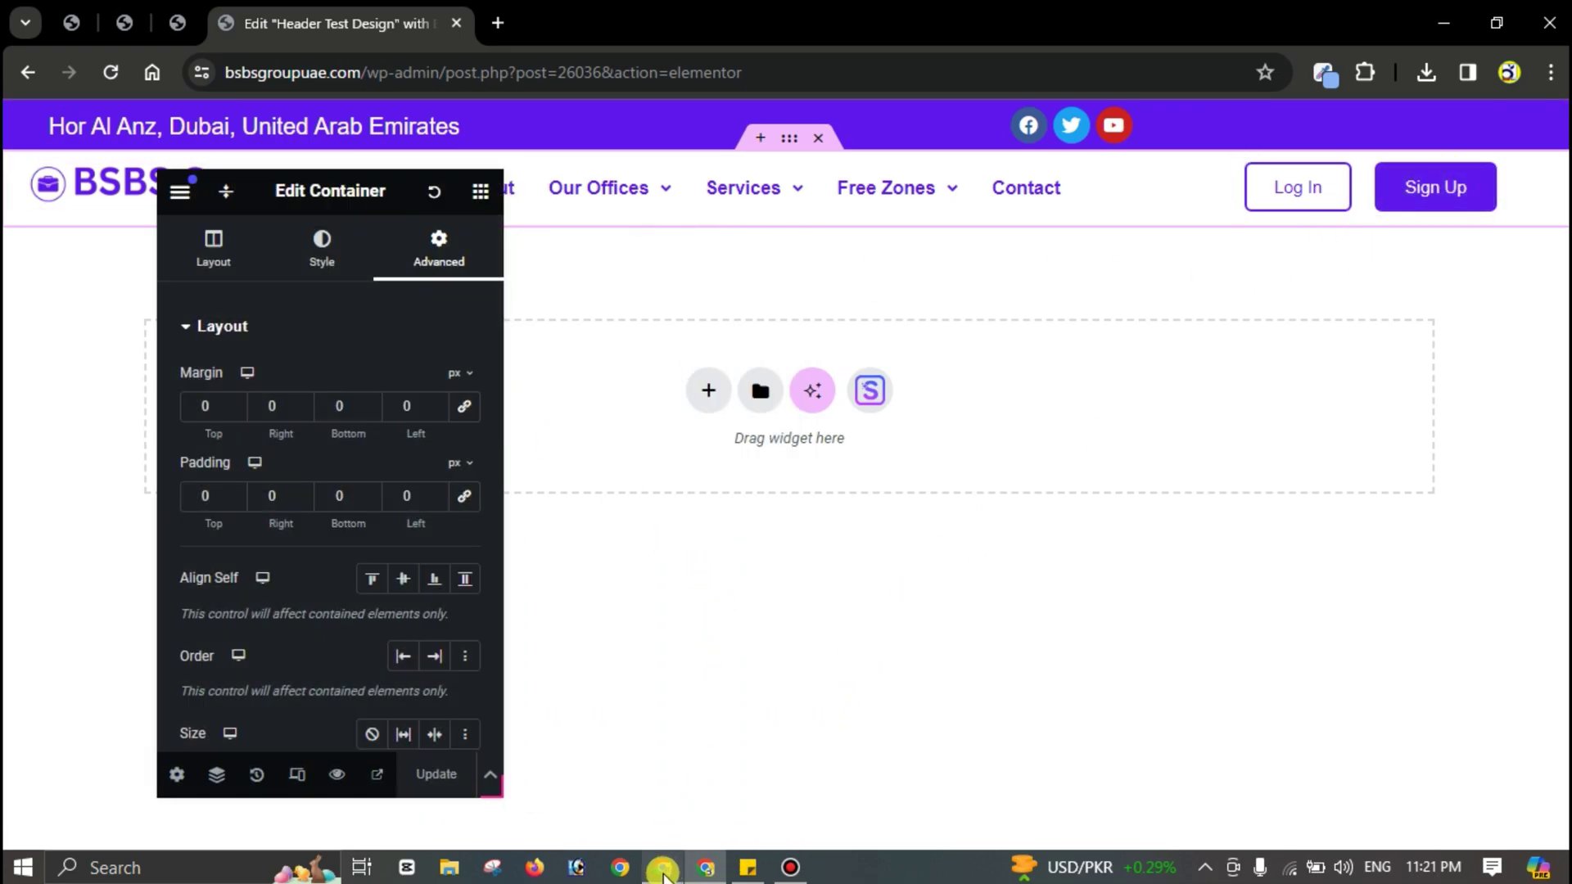
Step: Reload the live site to check the header, then return to the editor
key(alt+Tab)
click(112, 73)
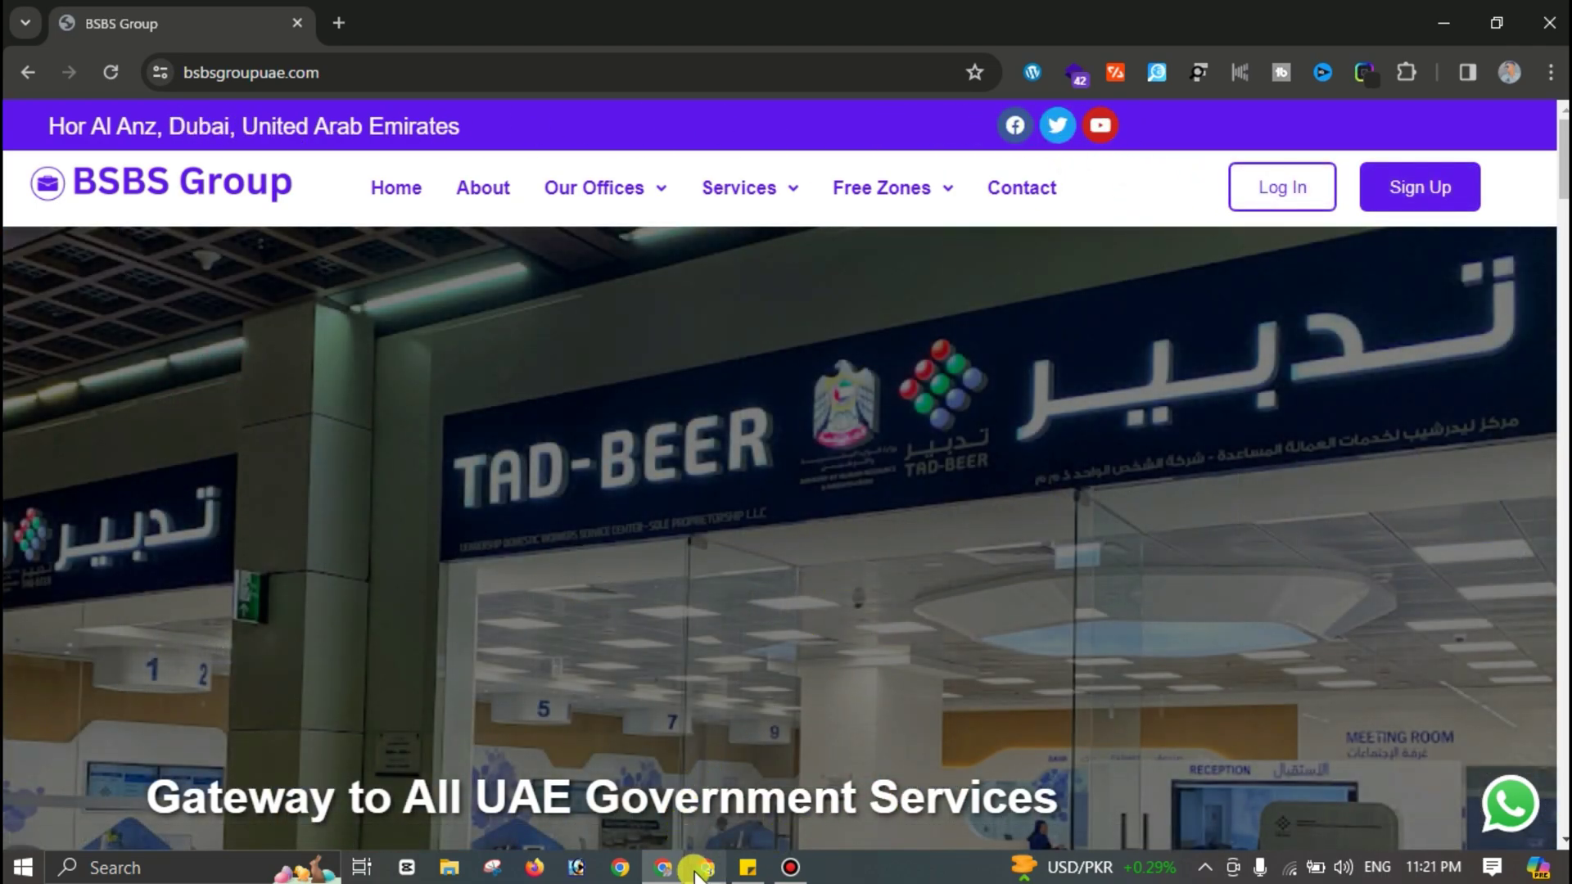
click(695, 871)
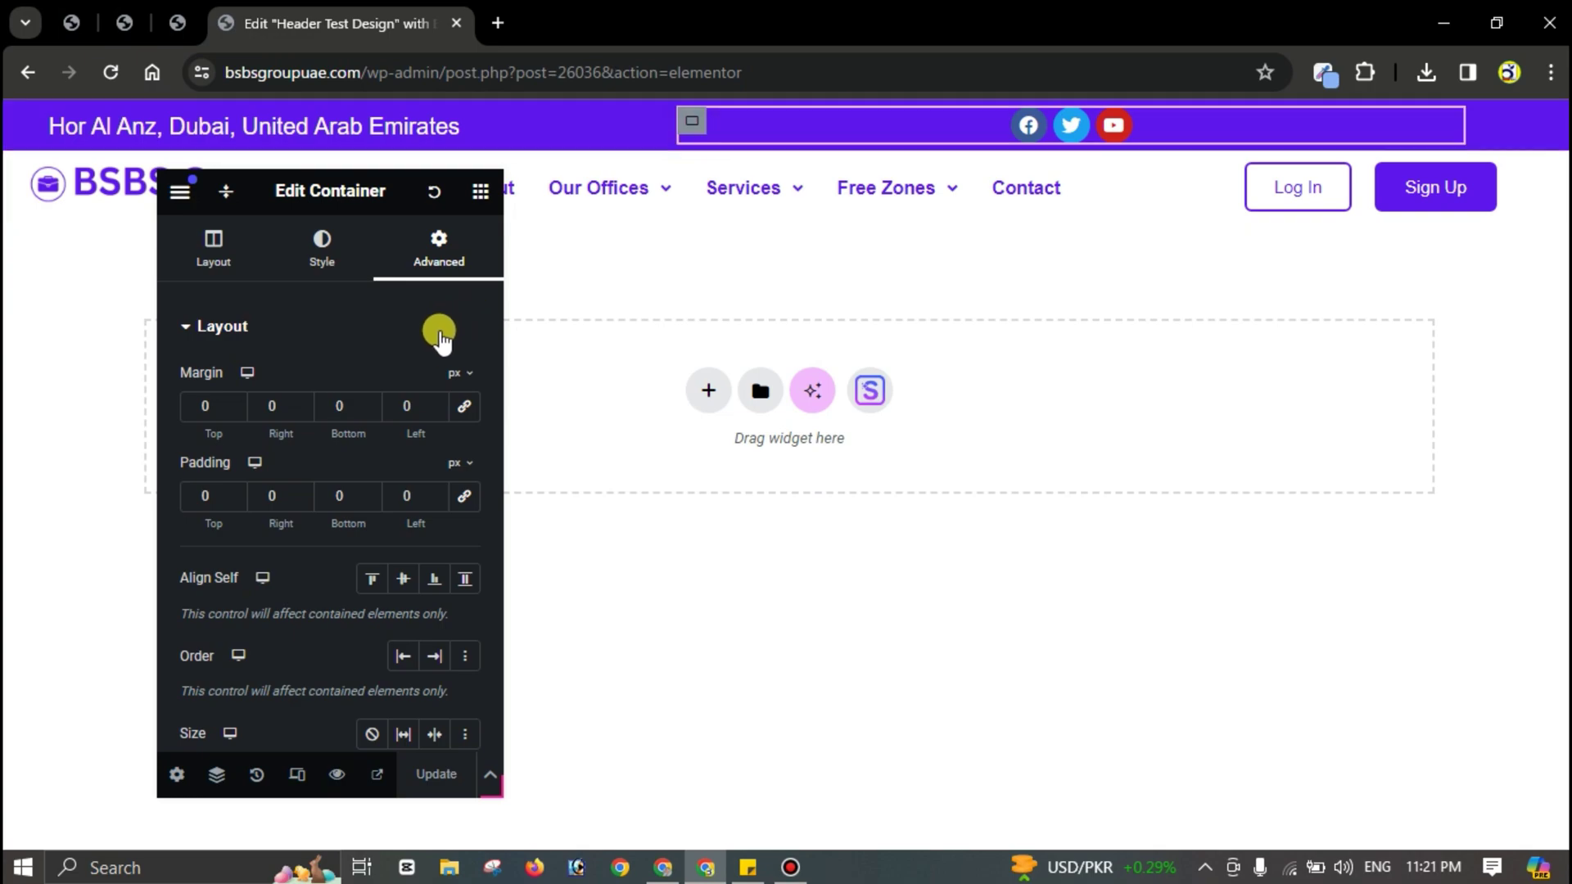
Step: Narrow the social icons container and widen the address container to 78% width
click(184, 245)
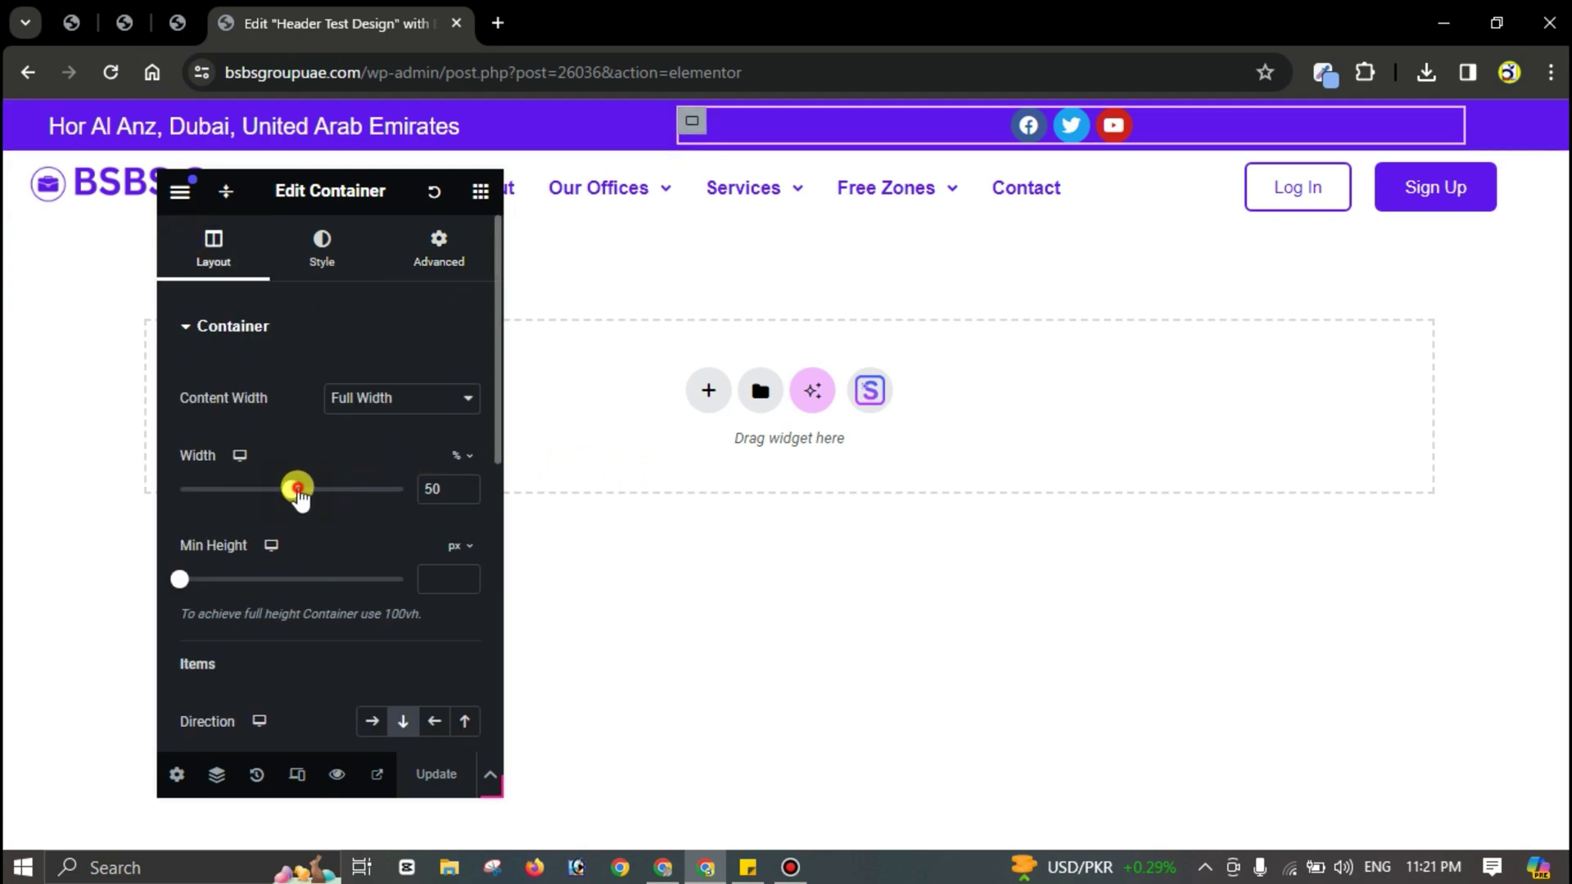
drag(298, 489, 229, 493)
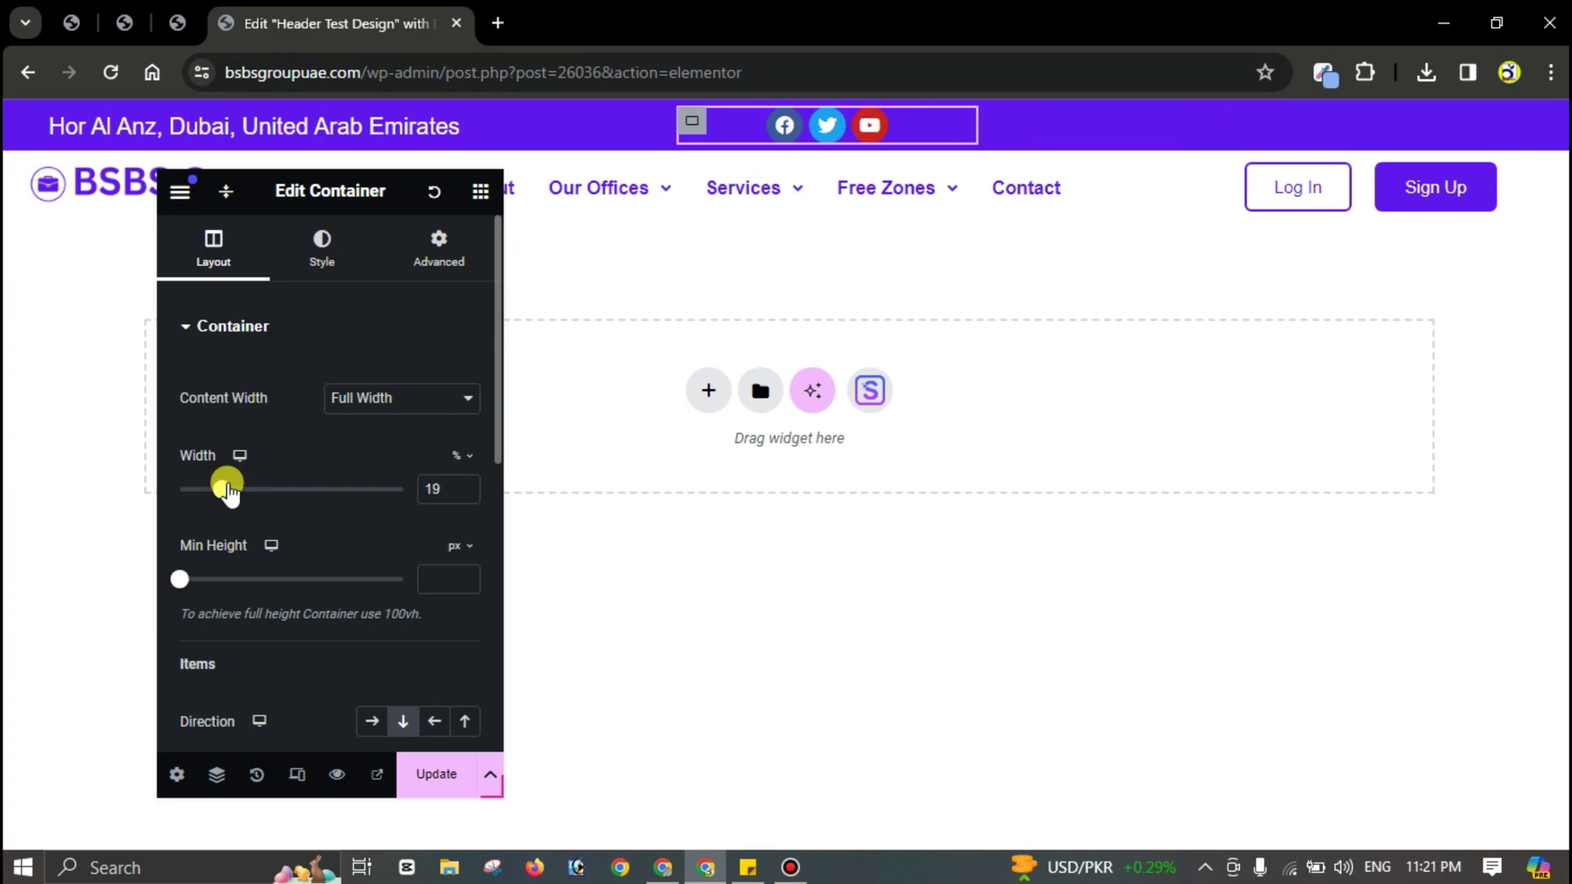
click(28, 123)
click(439, 246)
click(221, 249)
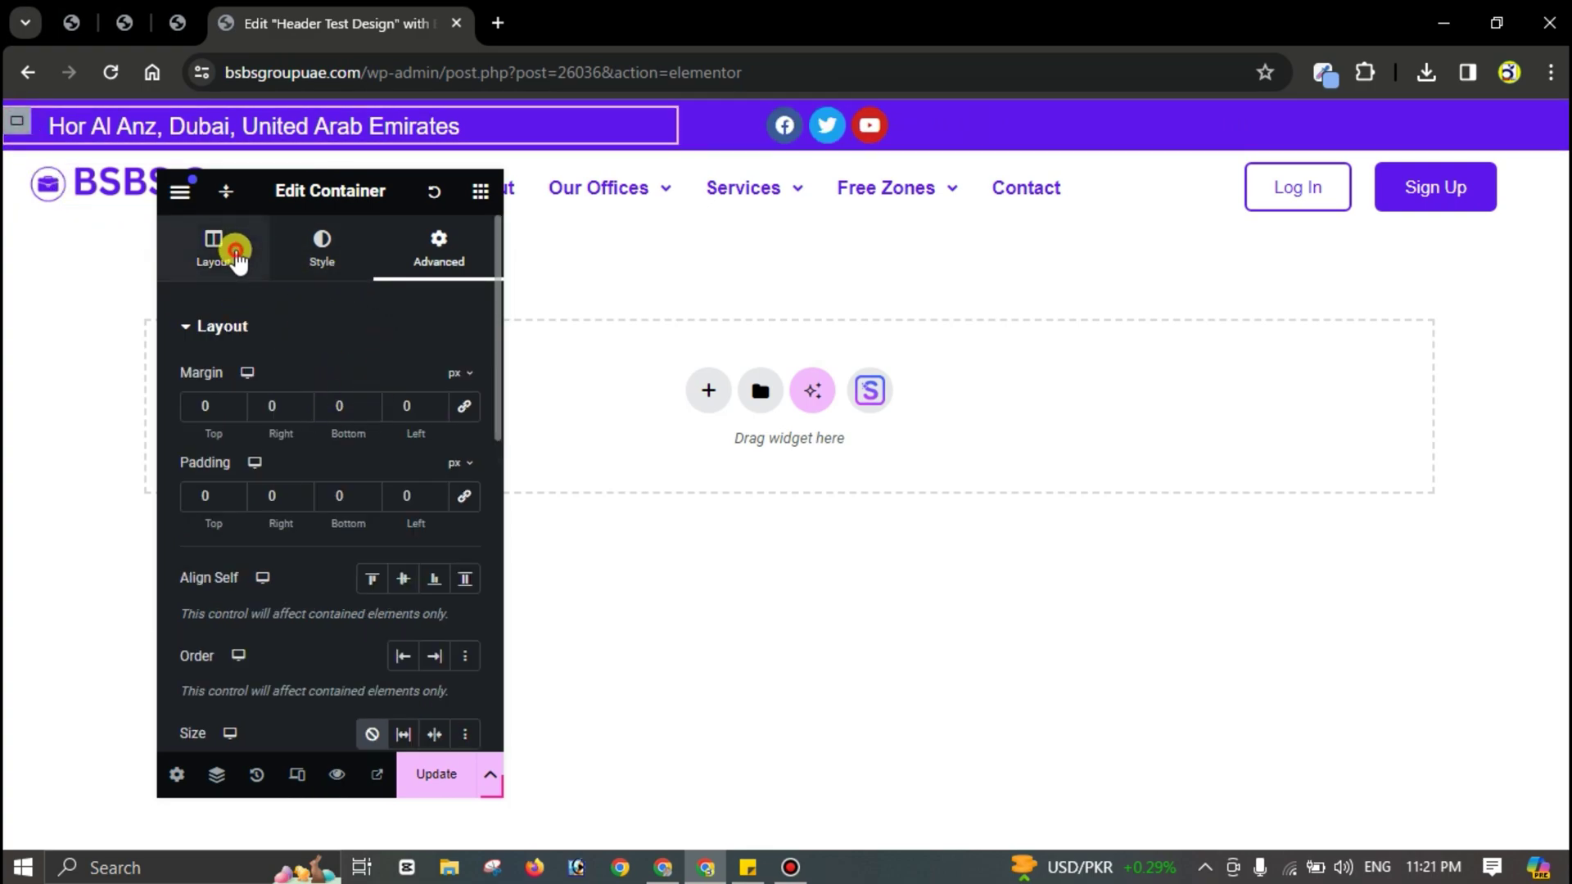
drag(276, 491, 354, 491)
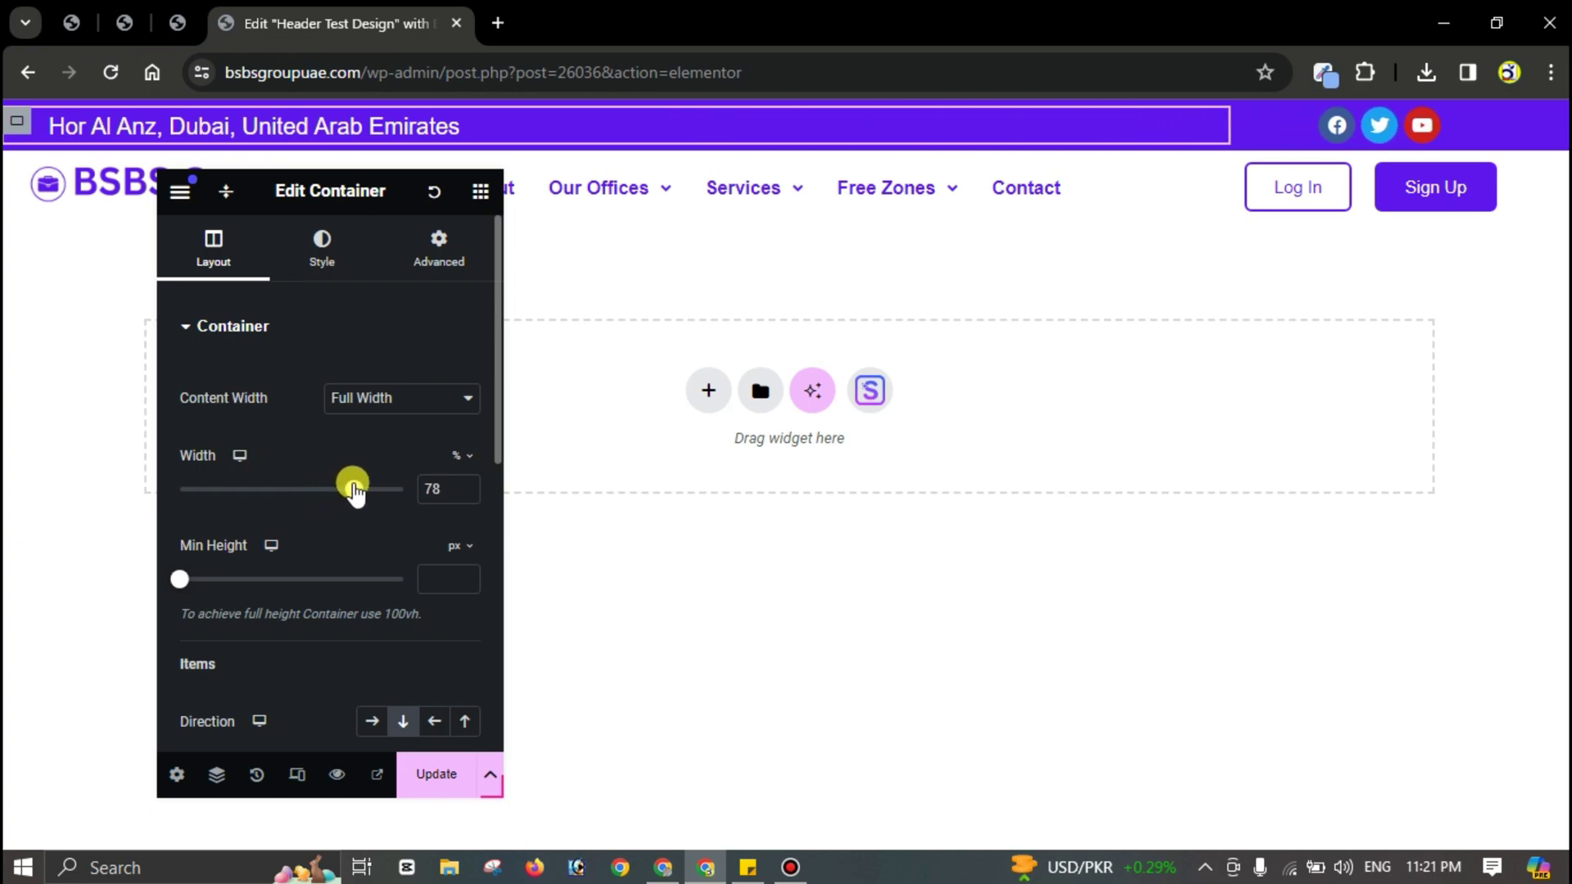
Step: Click Update to save the header, then reload the live site to check it
click(432, 776)
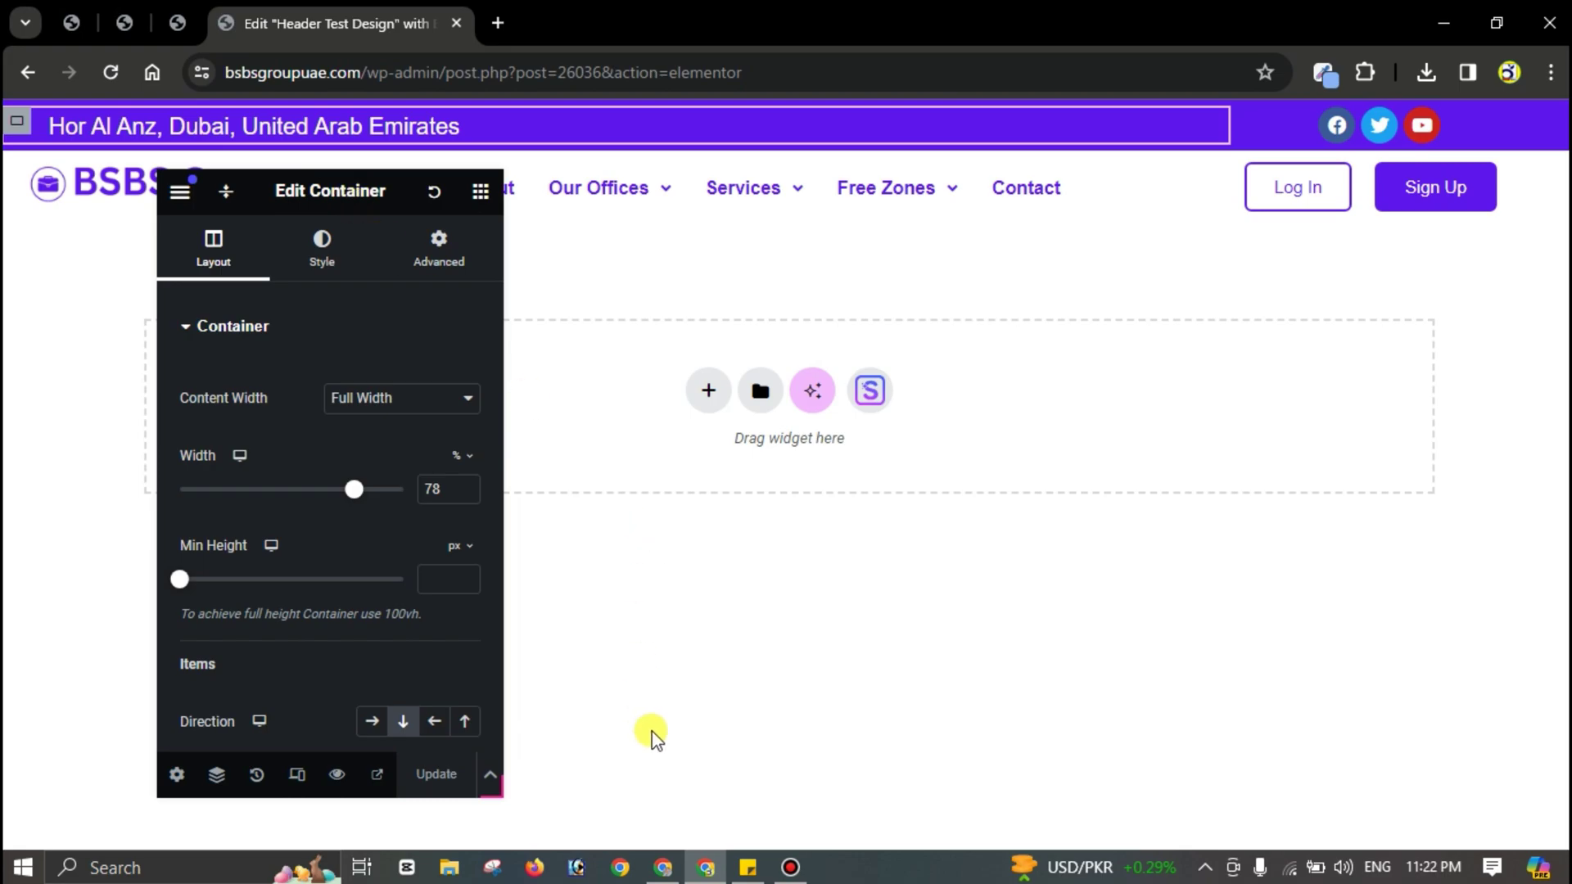
click(670, 867)
click(106, 74)
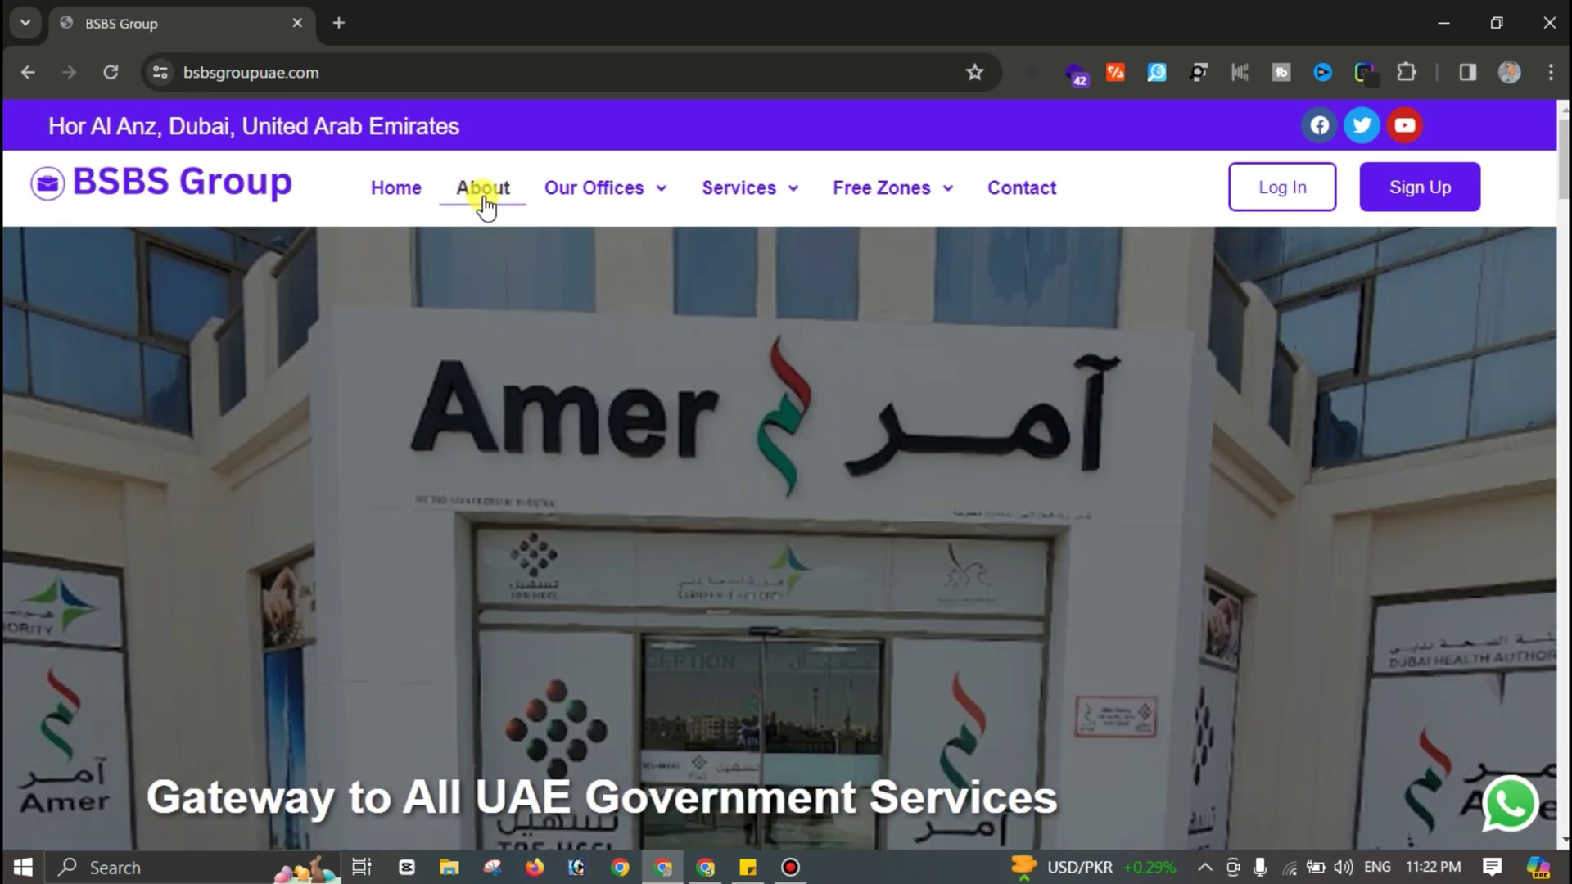
mouse_move(606, 214)
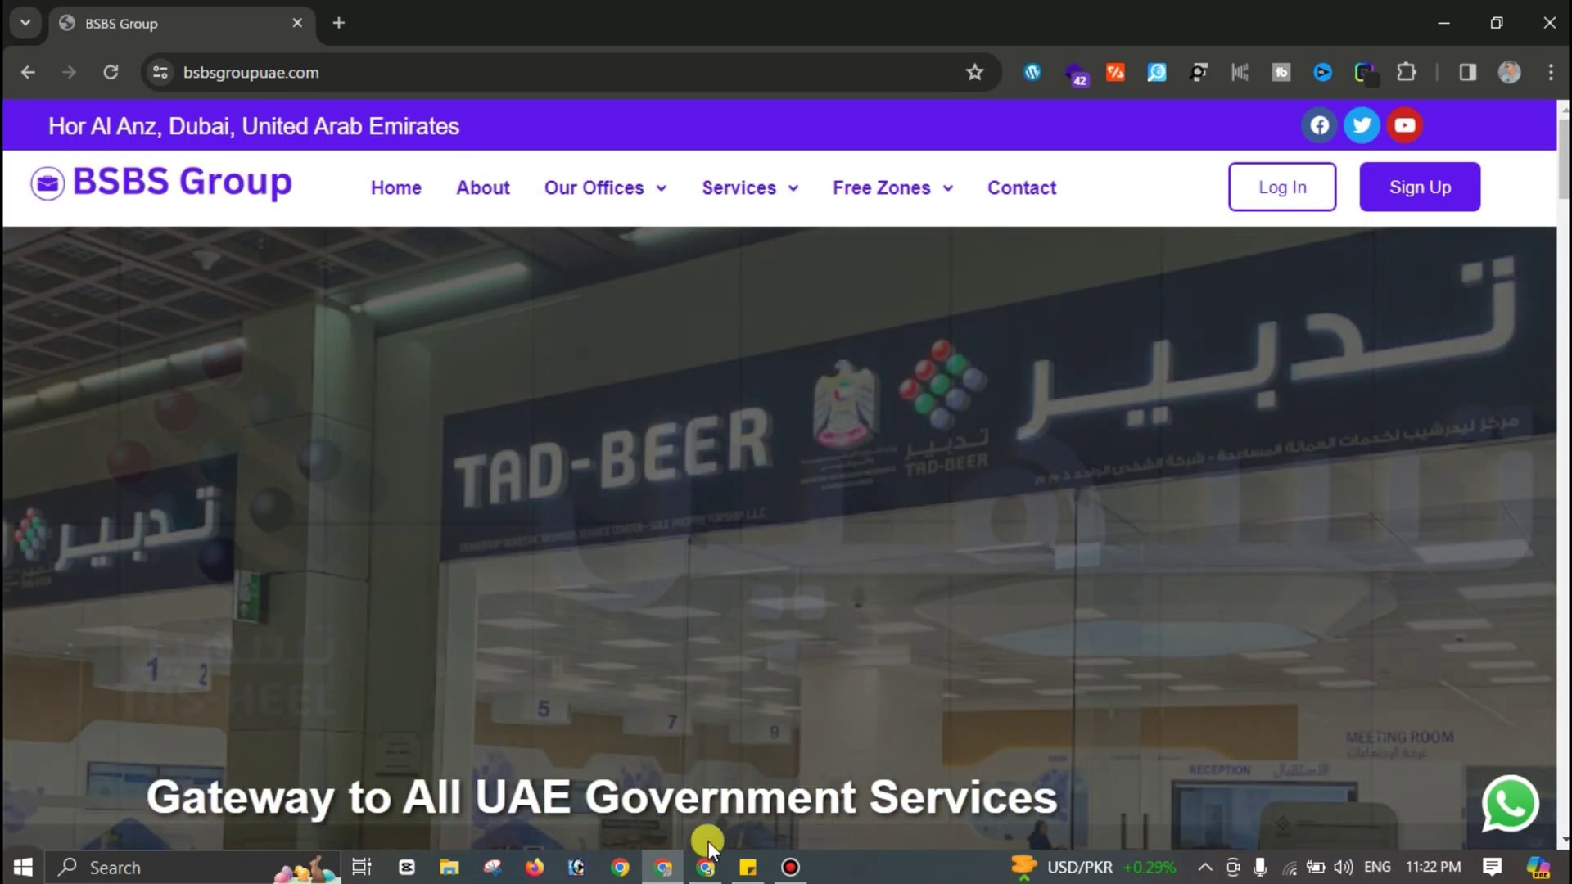
click(704, 867)
click(121, 184)
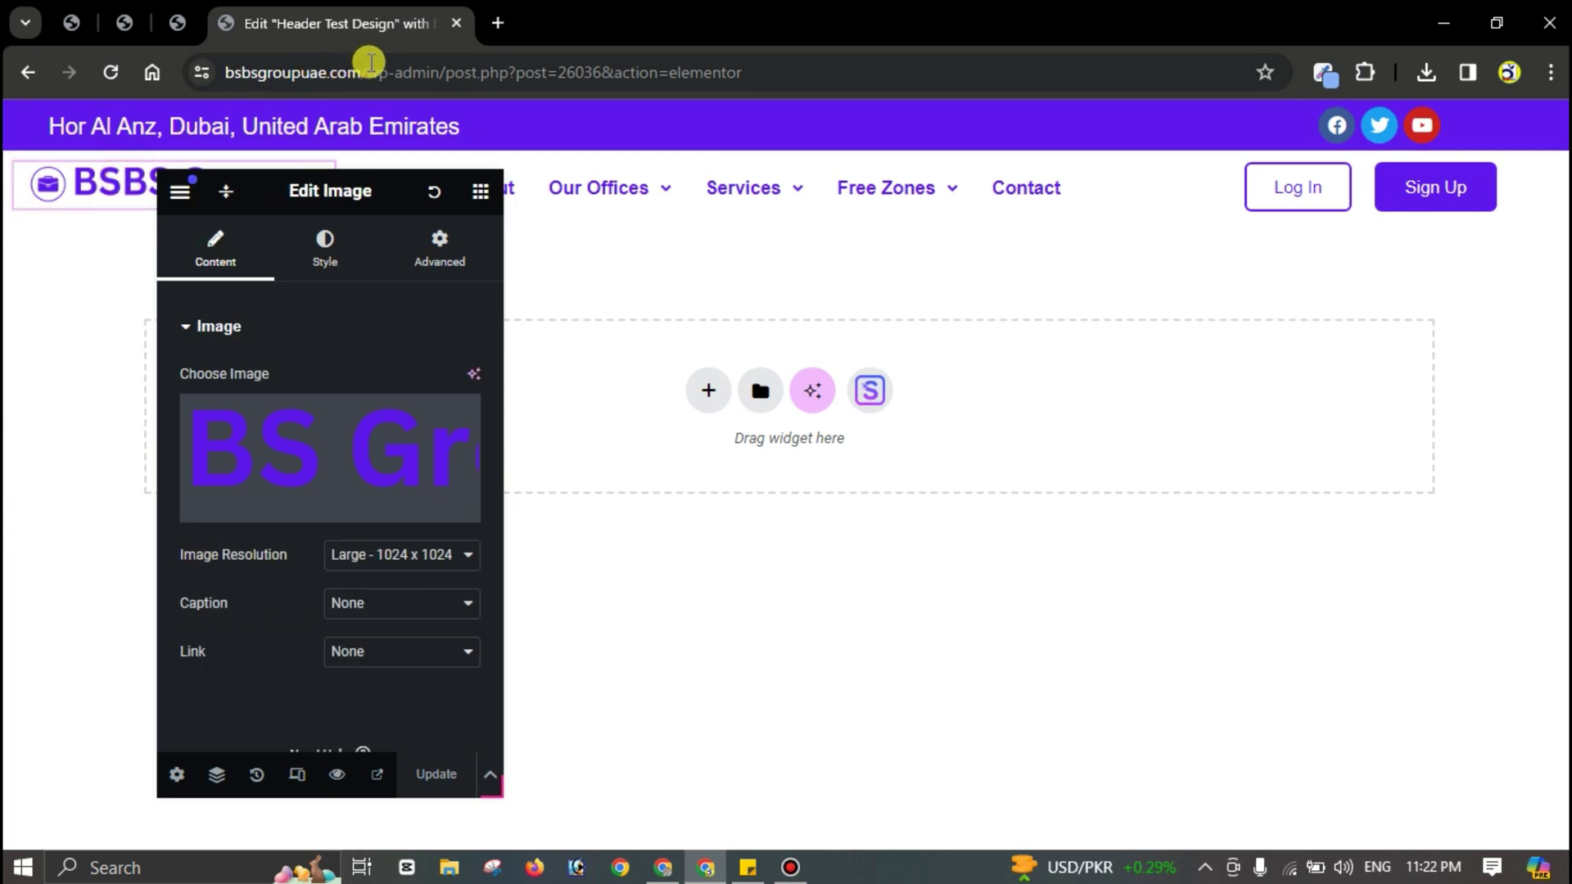
drag(366, 79, 229, 82)
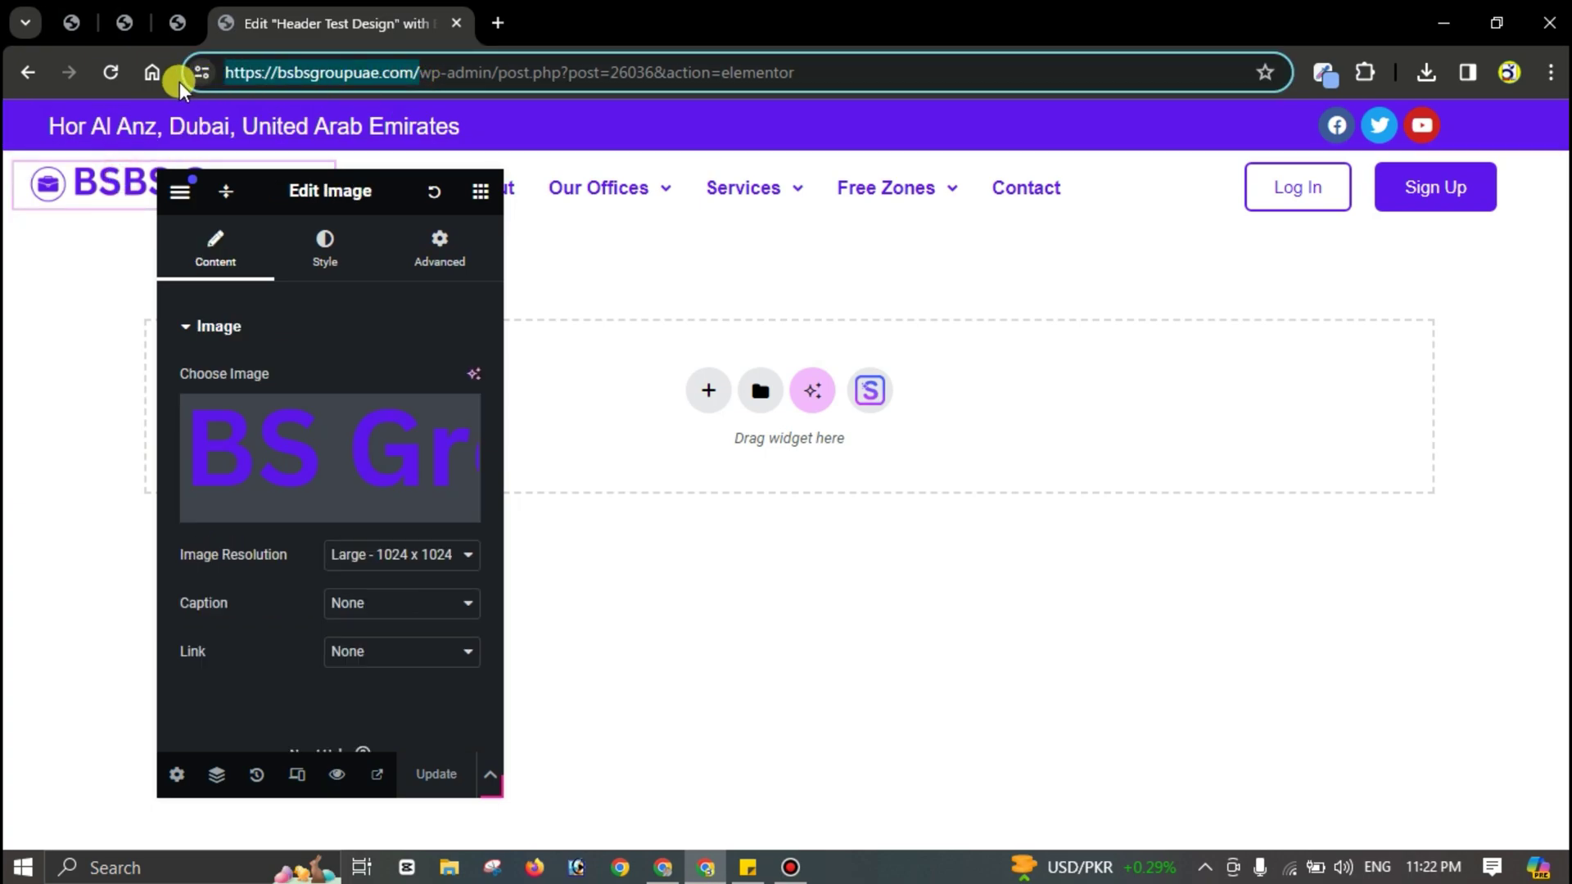
click(426, 653)
click(401, 713)
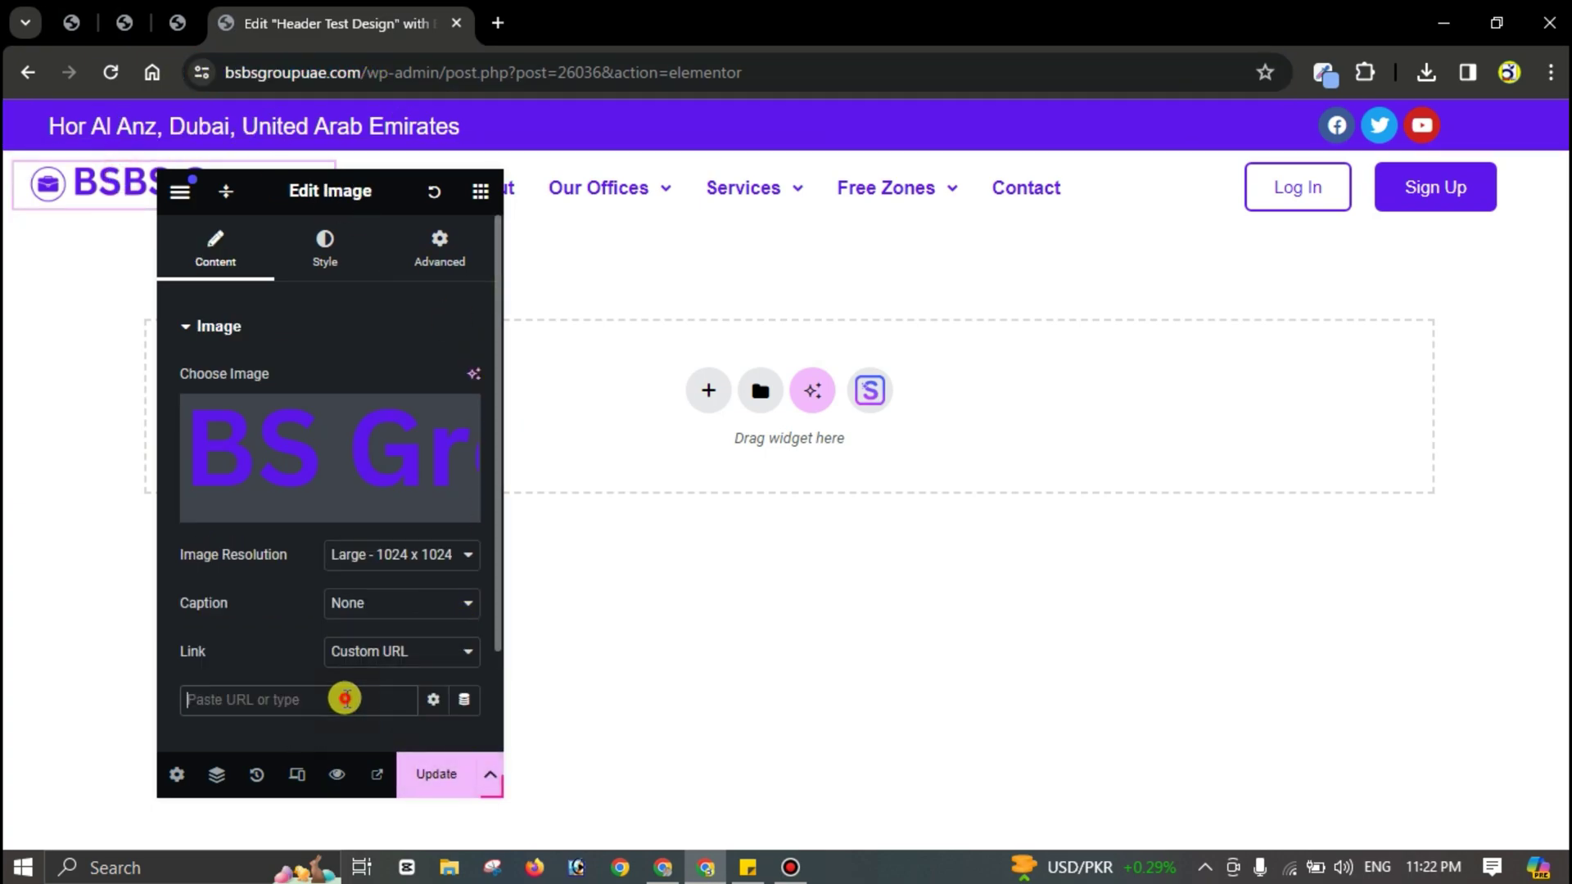
text(https://bsbsgroupuae.com/)
click(435, 775)
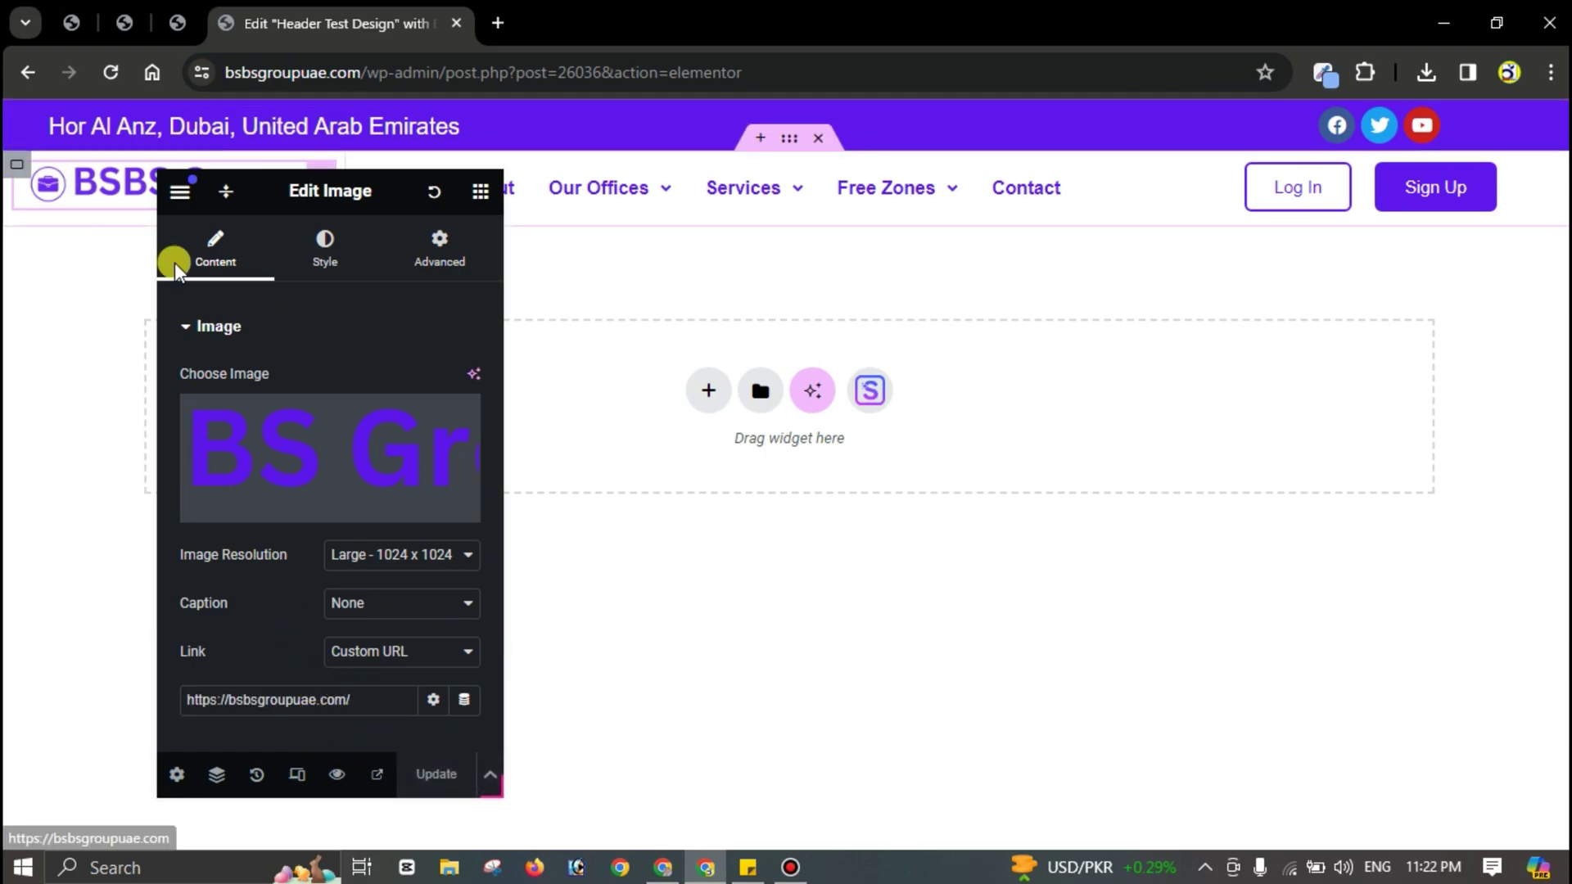
click(665, 869)
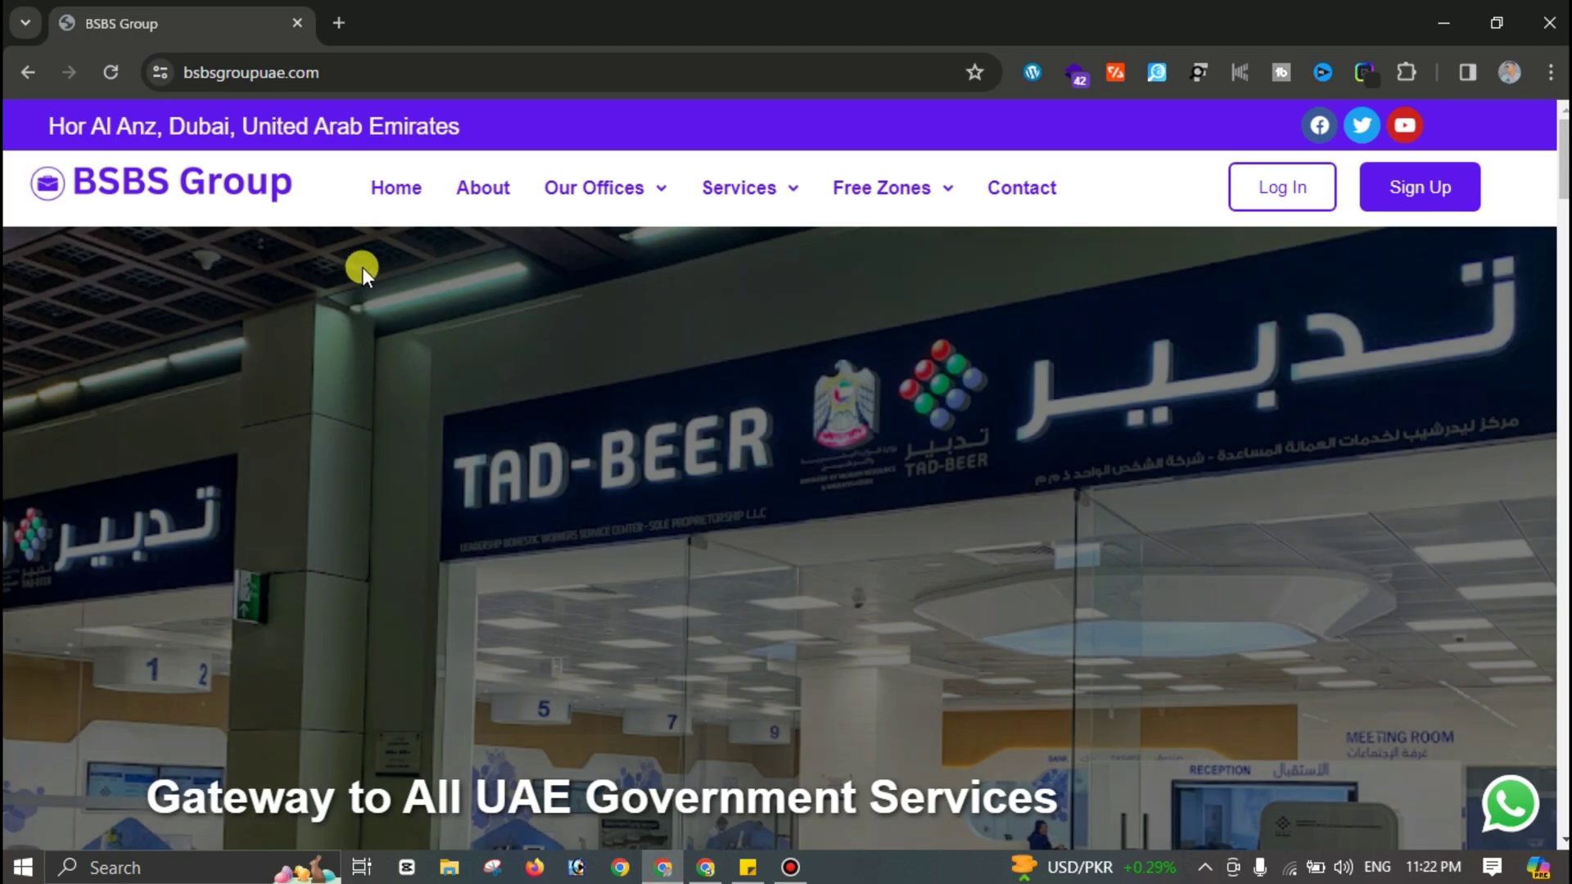
click(113, 72)
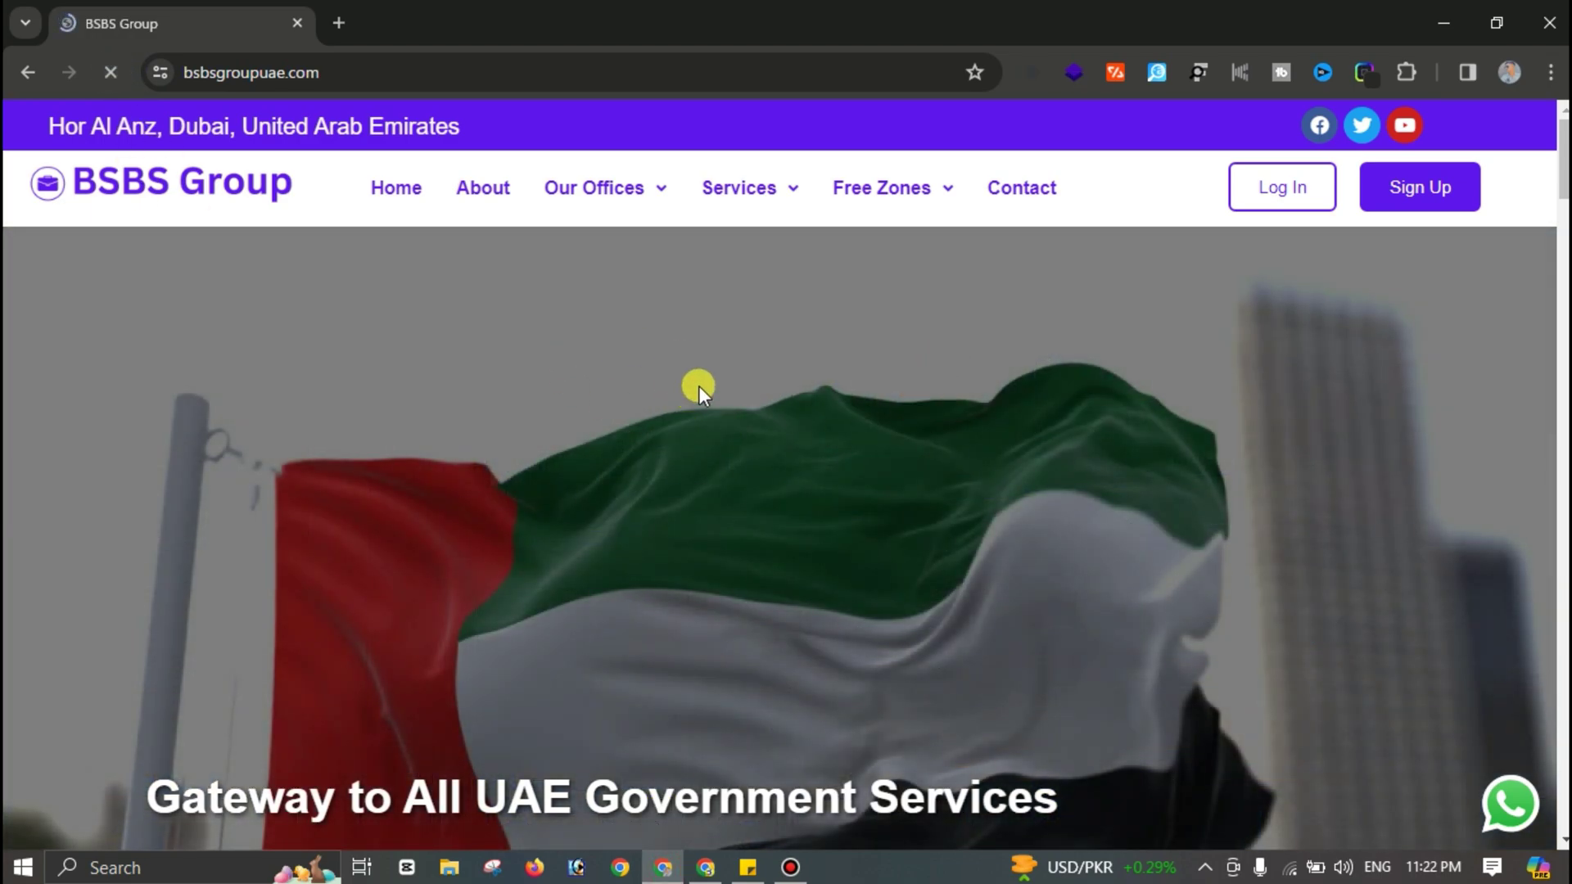
scroll(840, 290, down, 6)
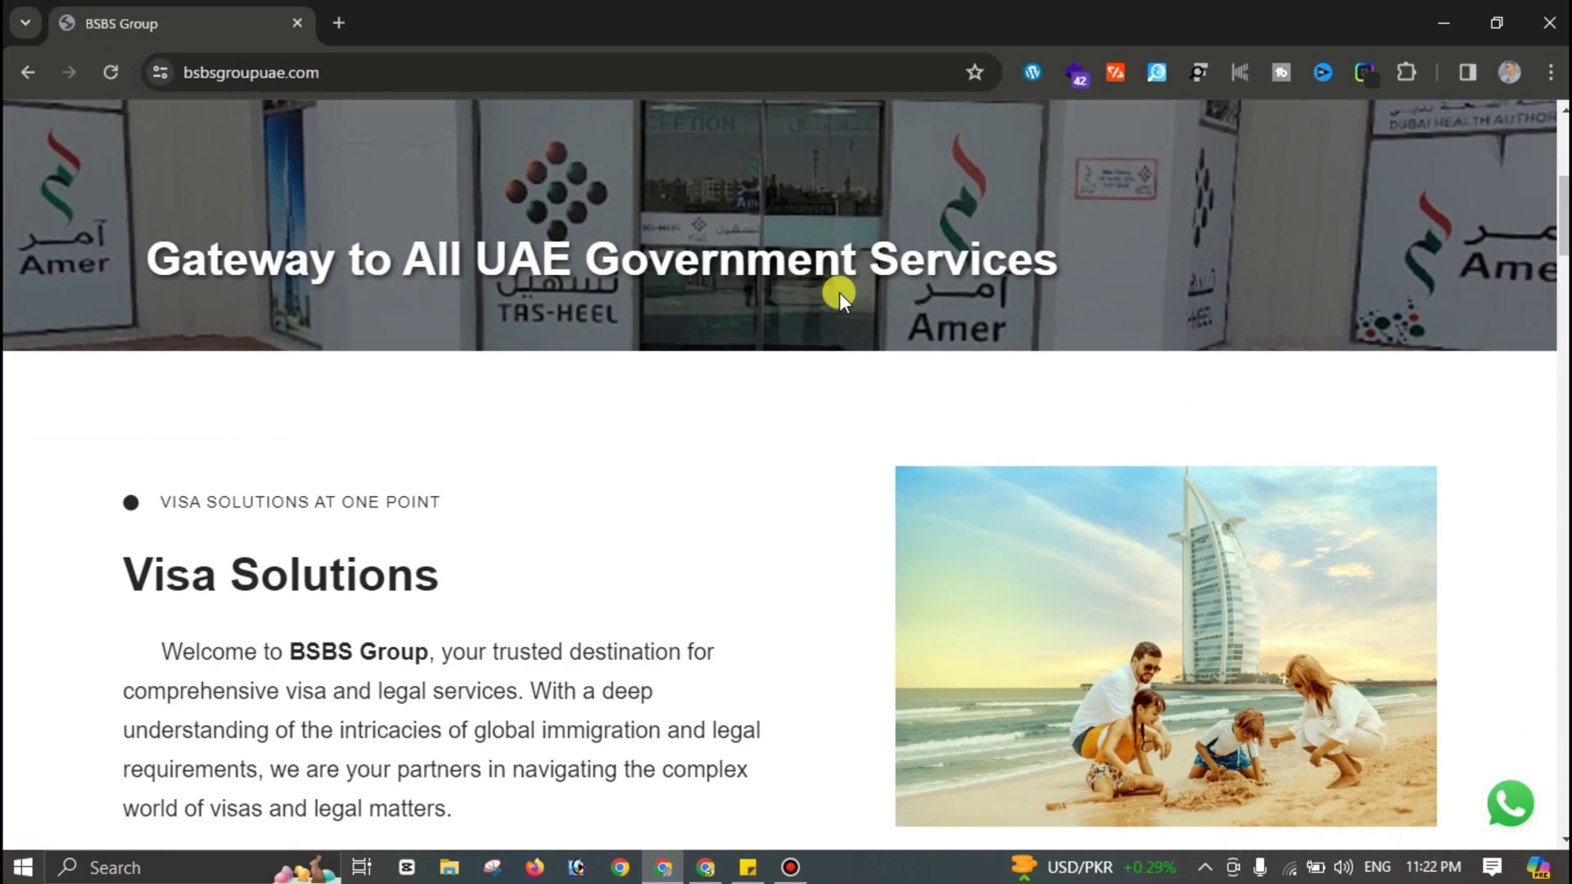
scroll(839, 290, up, 6)
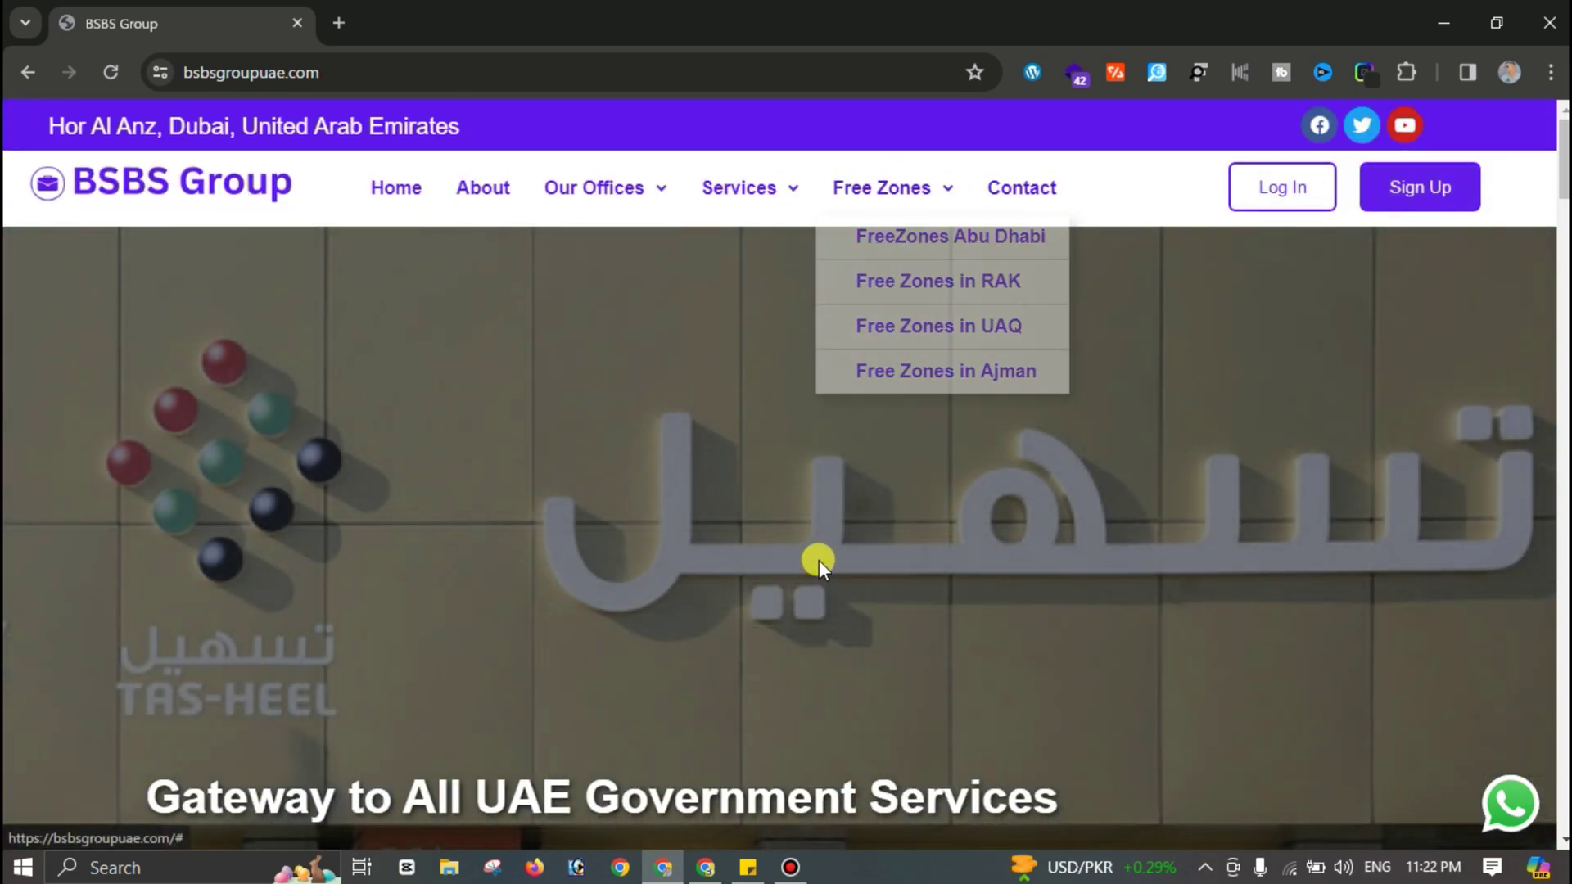
key(alt+Tab)
Step: Enter 'header' in the header container's CSS ID field, replacing the first attempt, and click Update
mouse_move(796, 211)
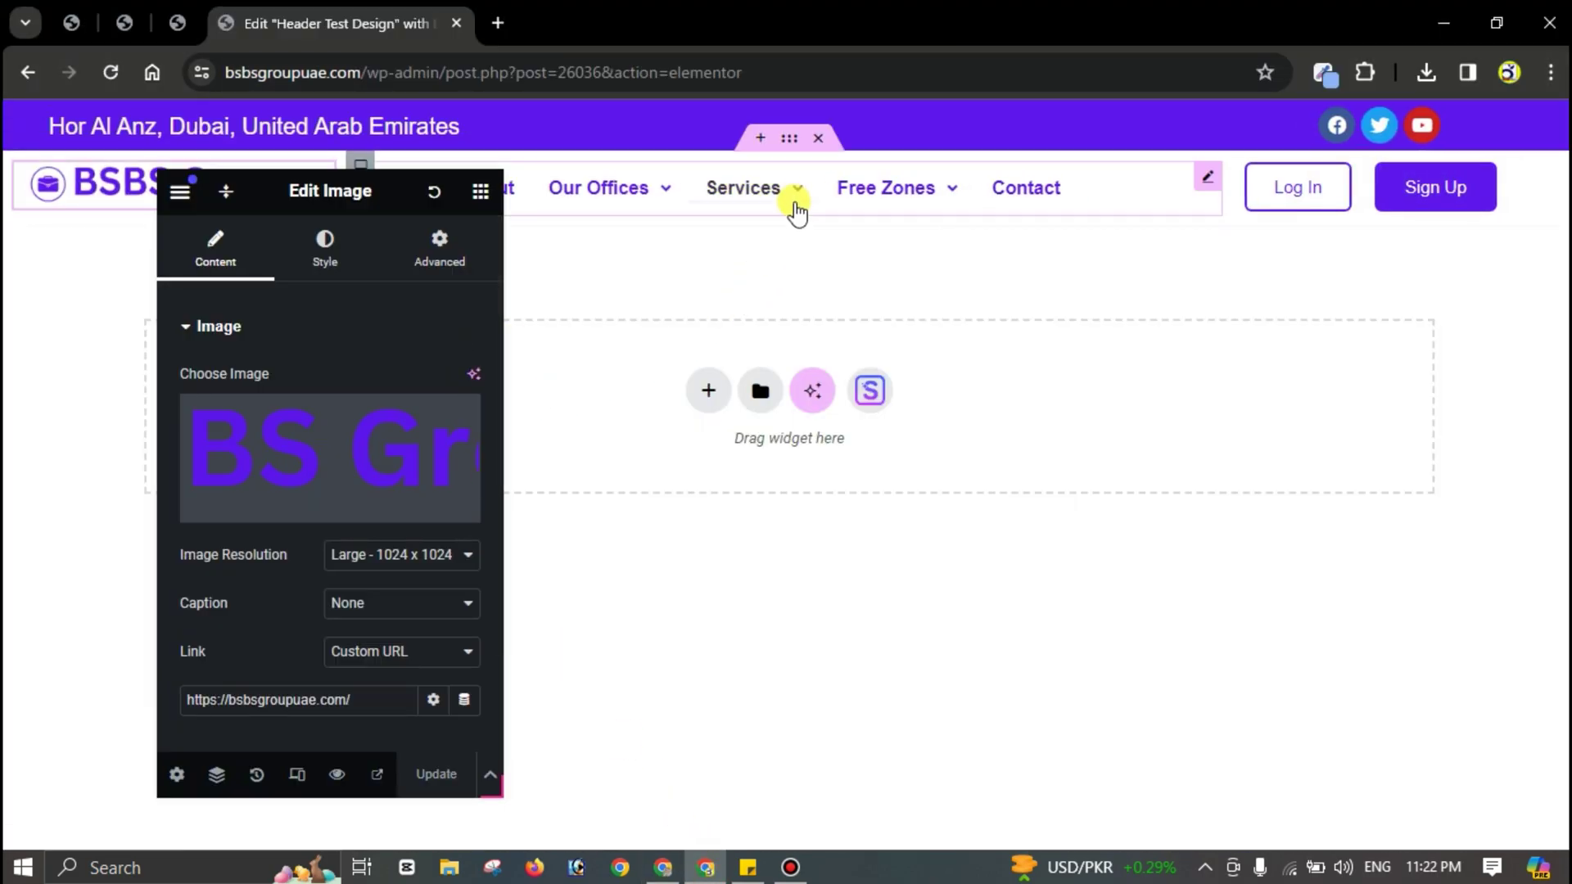
click(788, 139)
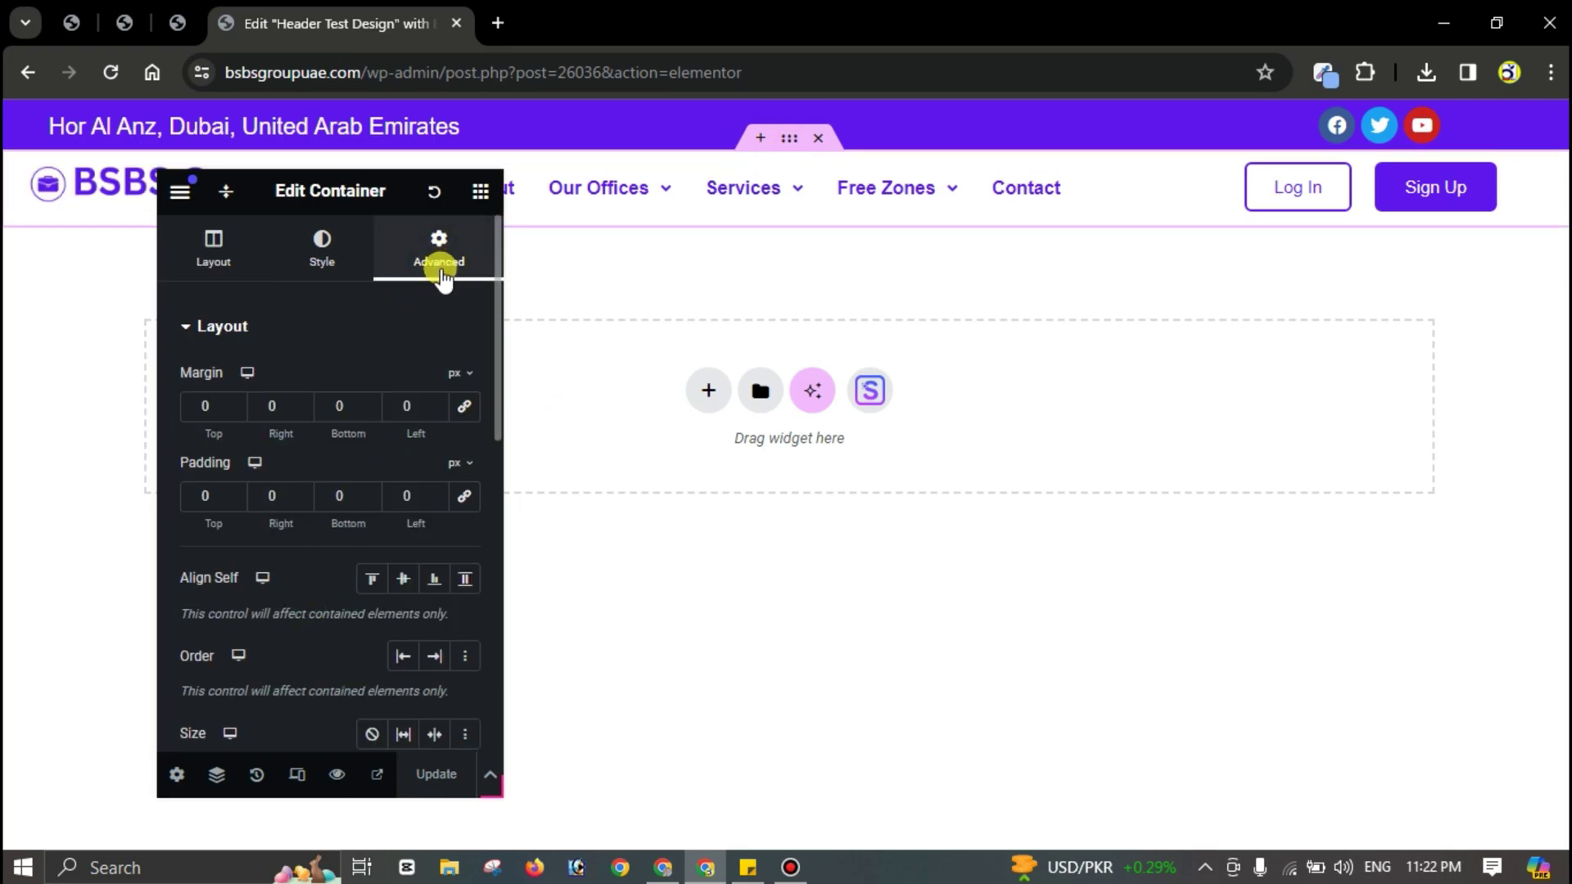
scroll(406, 458, down, 3)
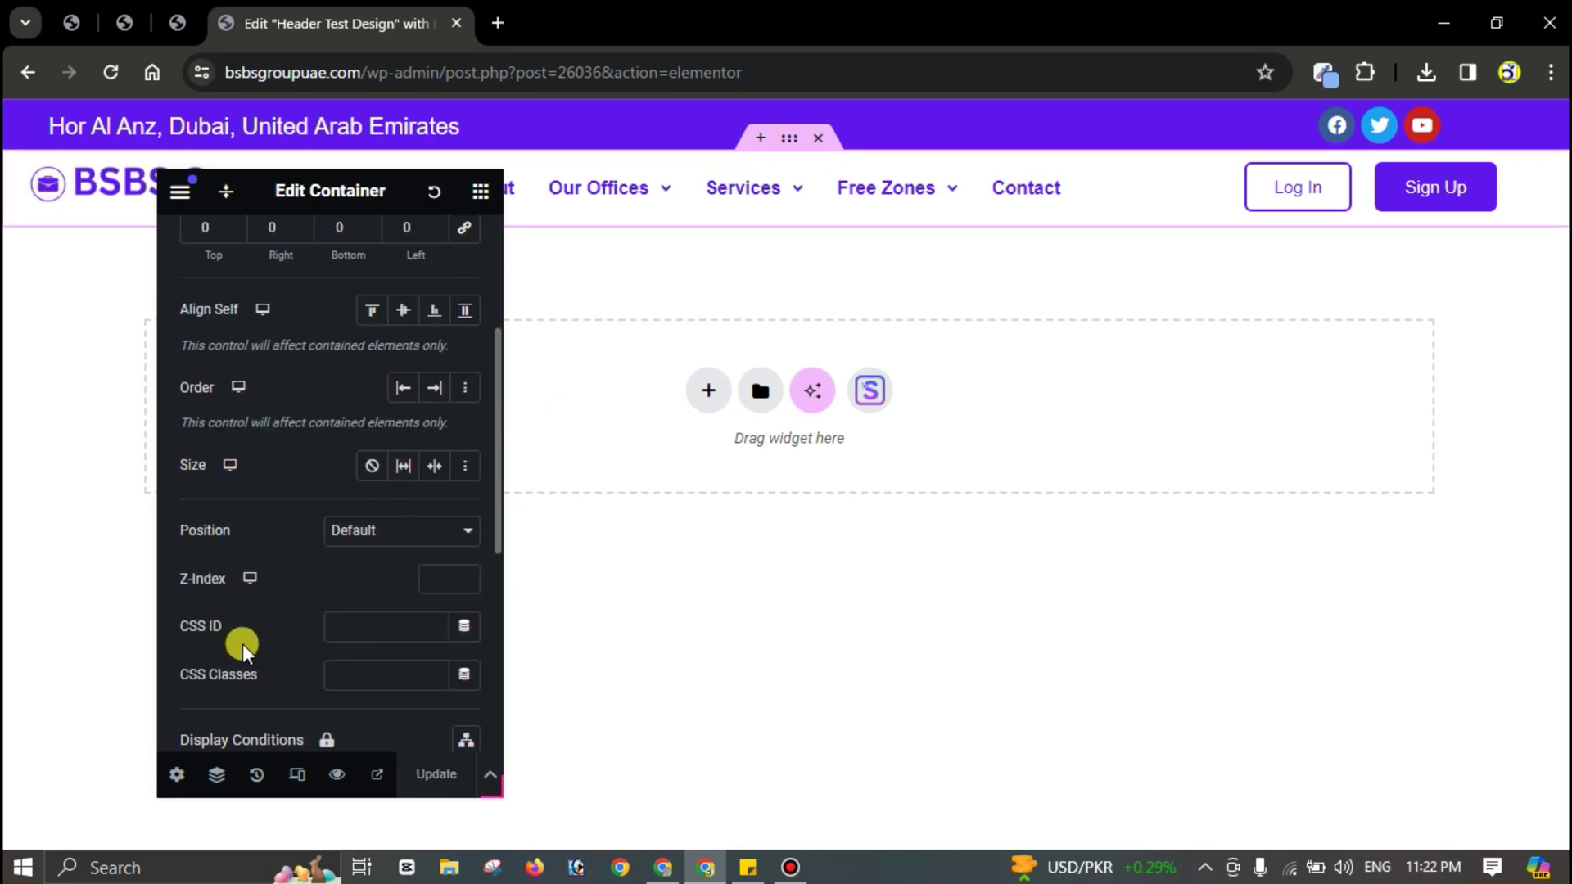
scroll(271, 614, down, 3)
click(344, 358)
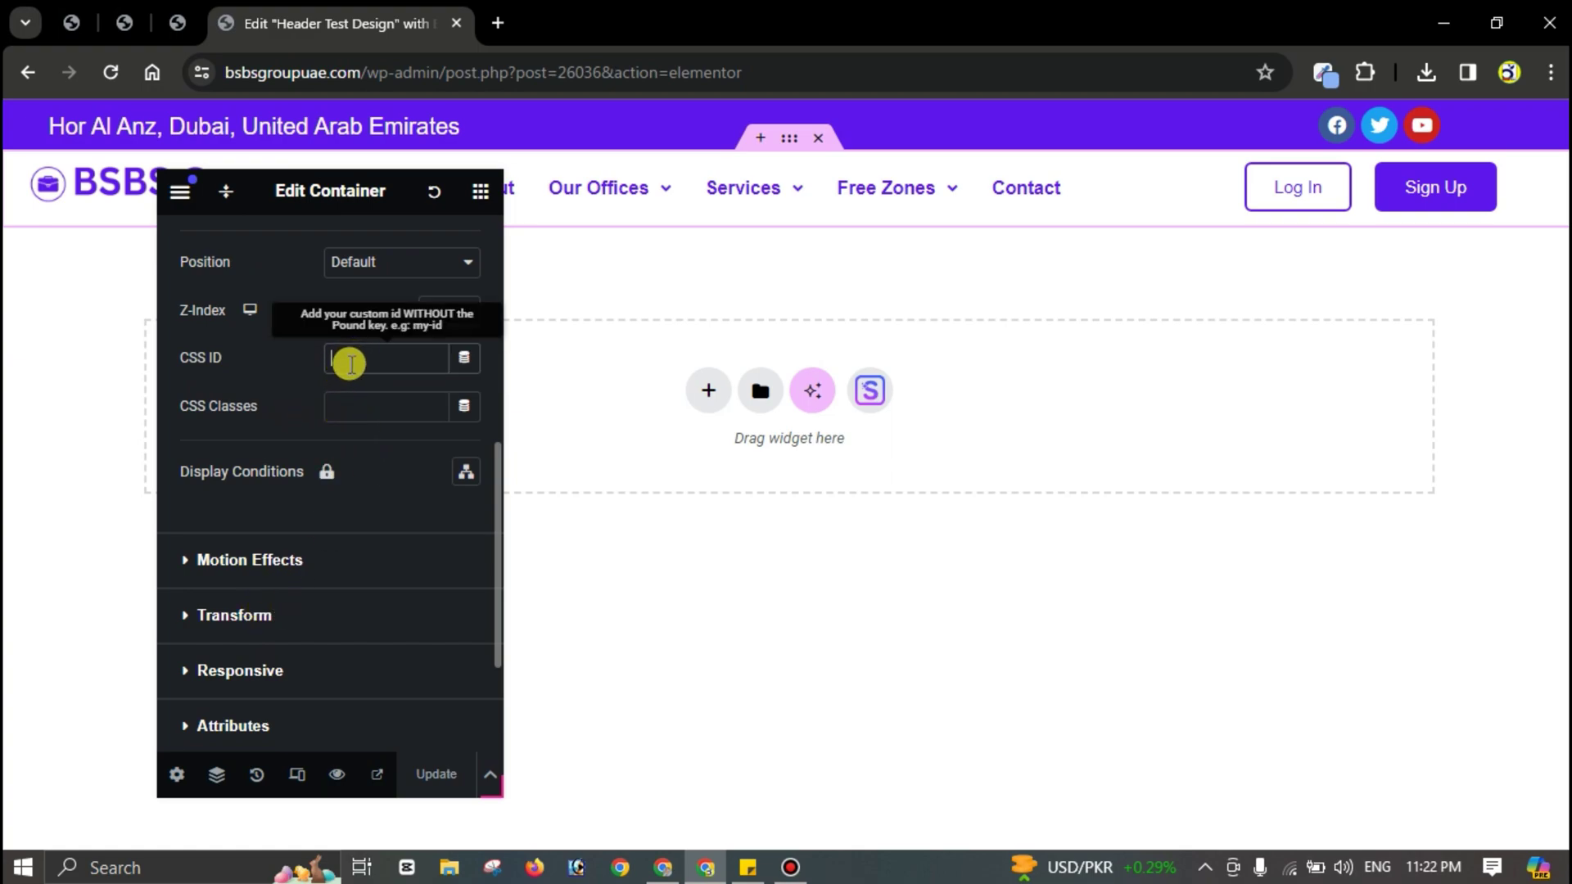
text(a)
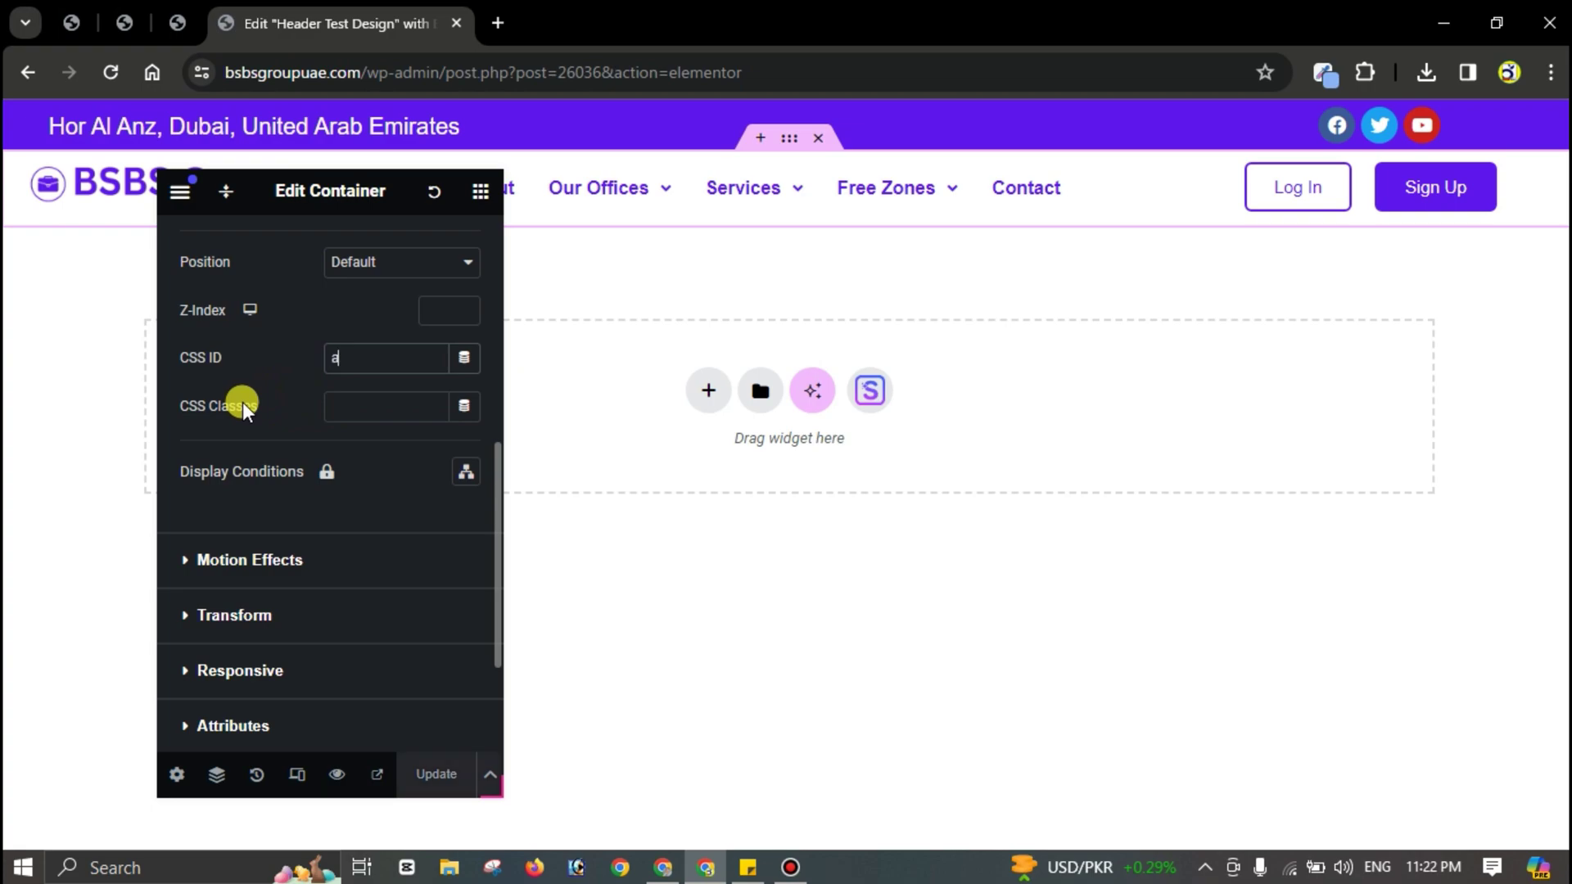
text(hmad)
key(BackSpace)
key(BackSpace)
key(BackSpace)
key(BackSpace)
key(BackSpace)
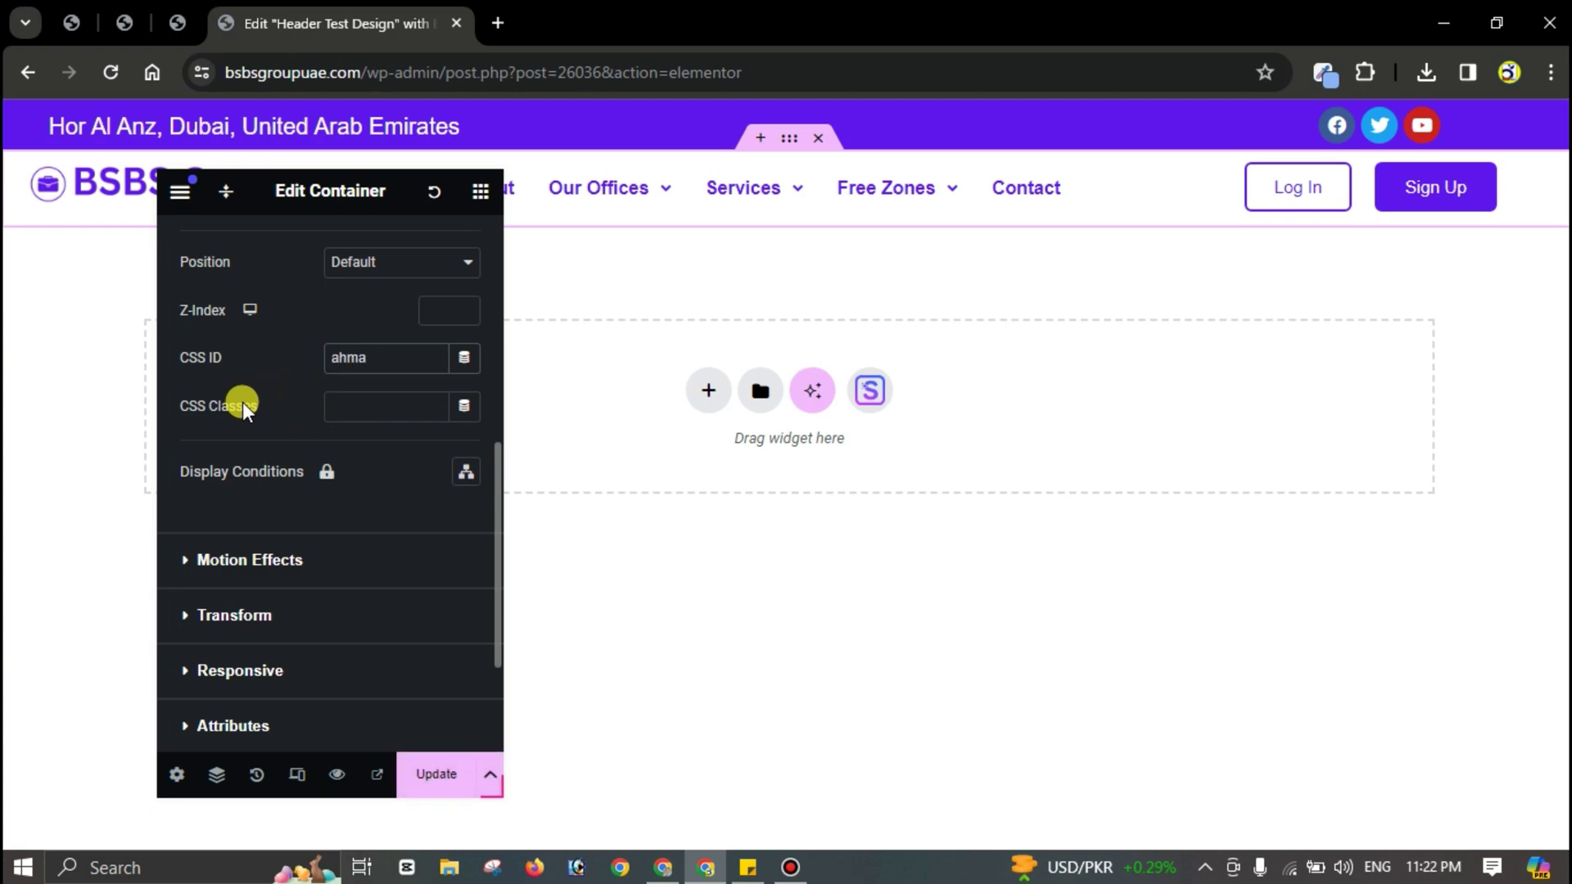
text(header)
click(442, 785)
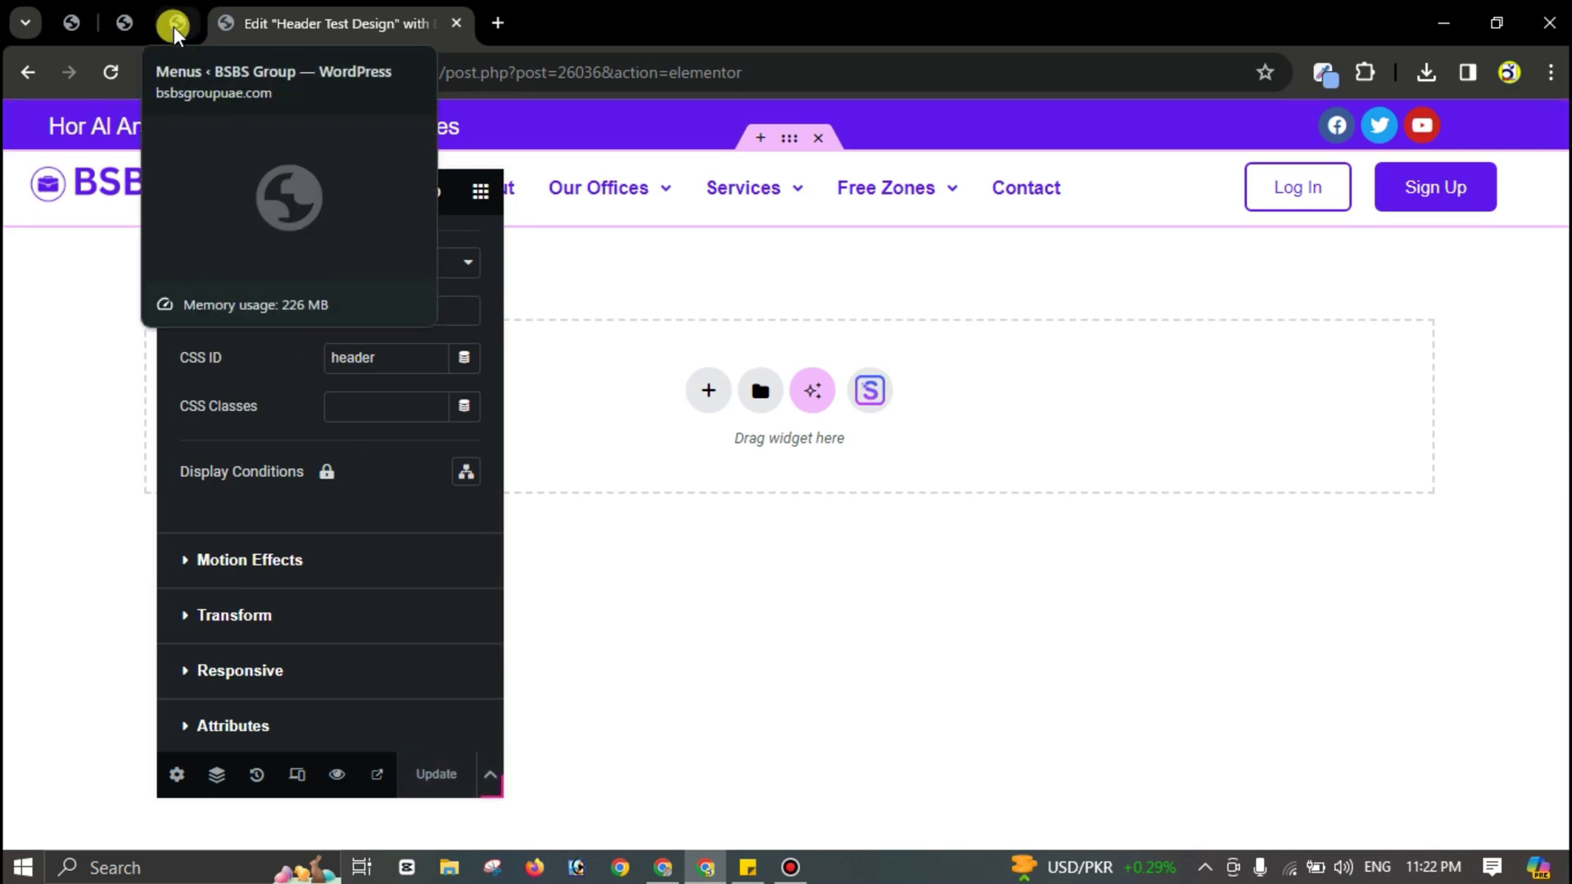
Step: Open a new tab to the WordPress admin and go to the Fixed Widget settings
click(498, 19)
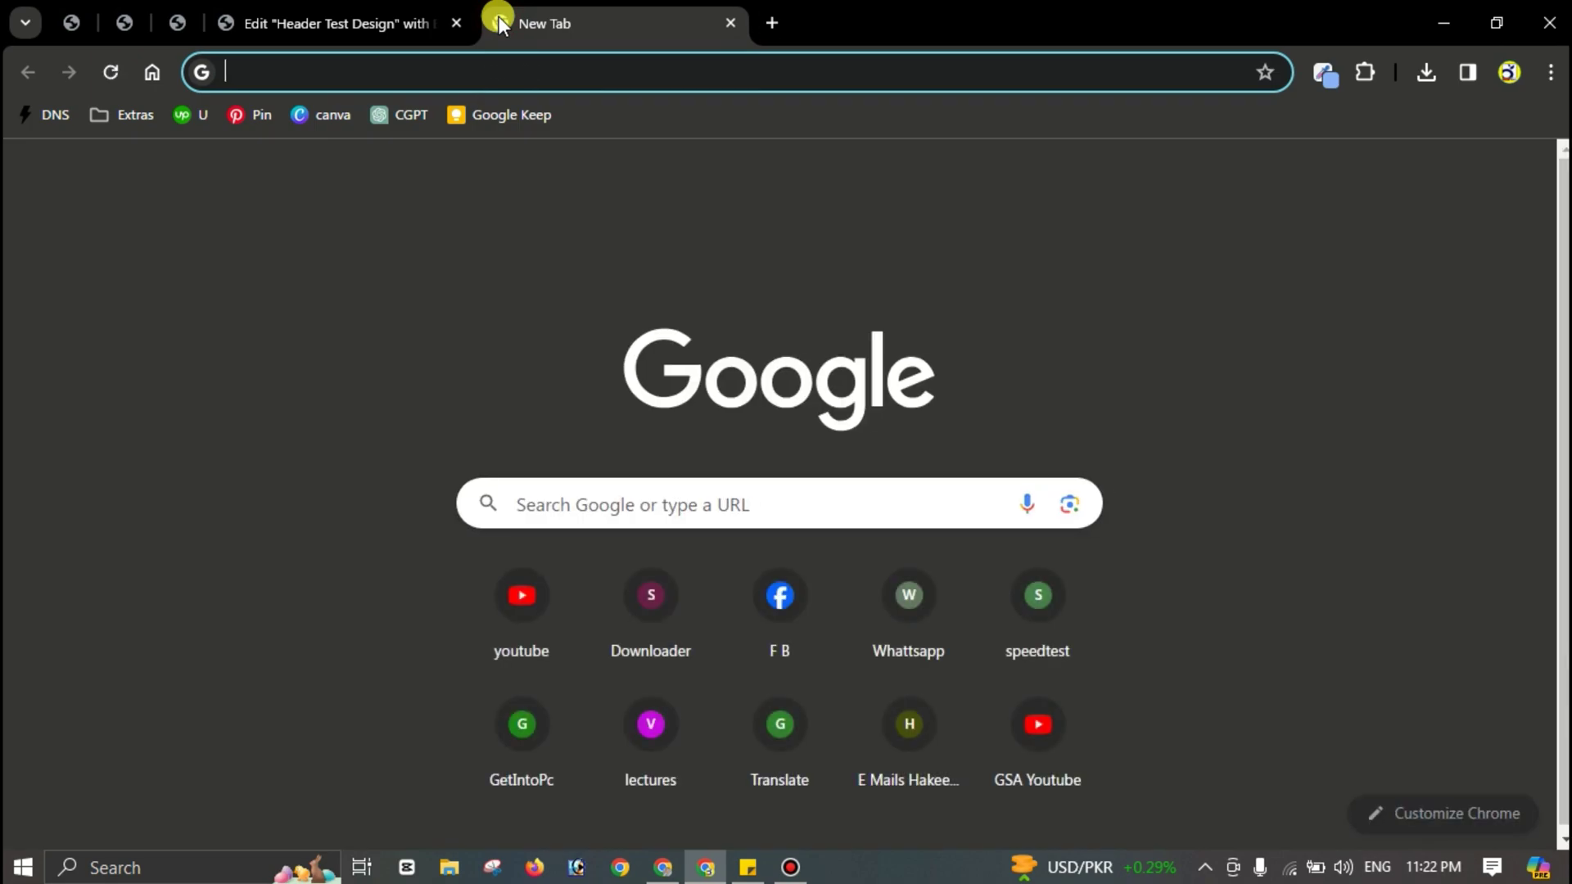
text(bs)
key(Return)
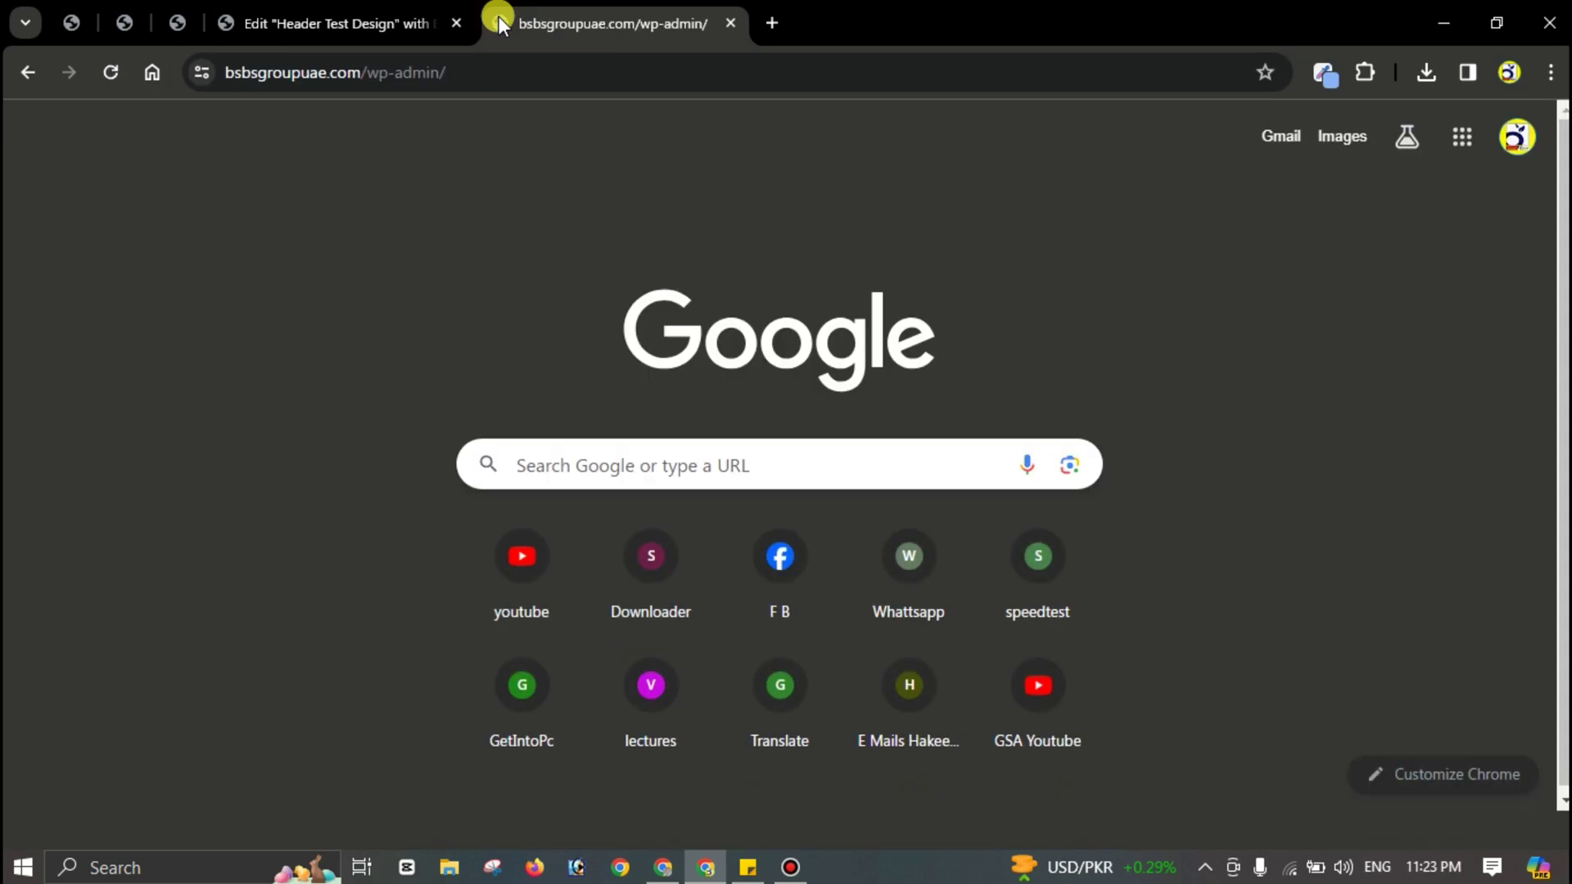
scroll(361, 431, down, 5)
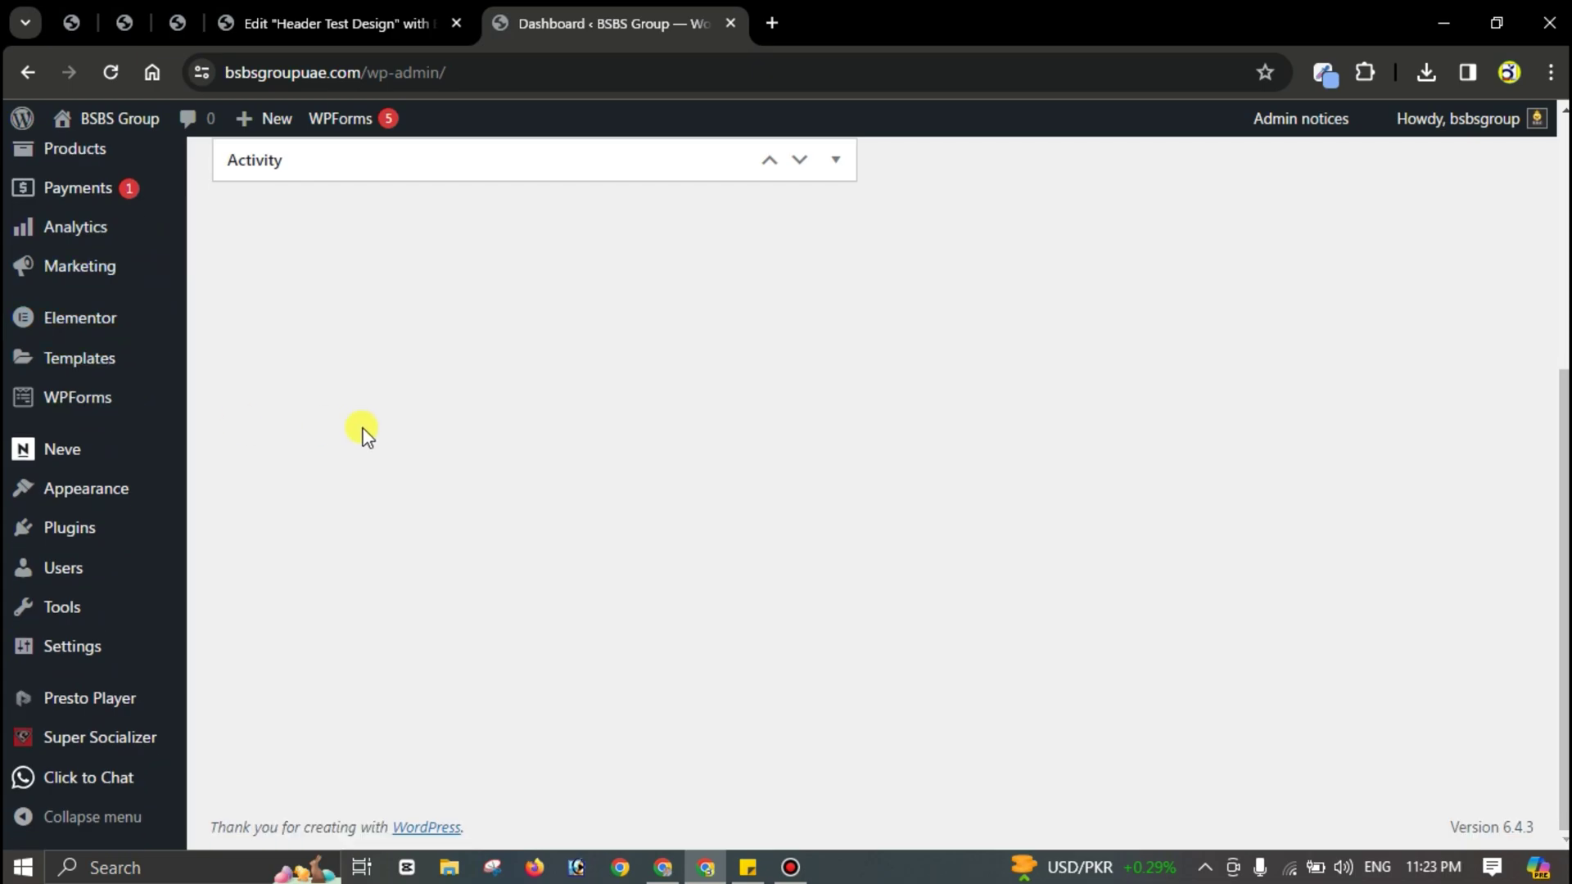
scroll(28, 492, up, 5)
scroll(89, 496, down, 5)
mouse_move(123, 520)
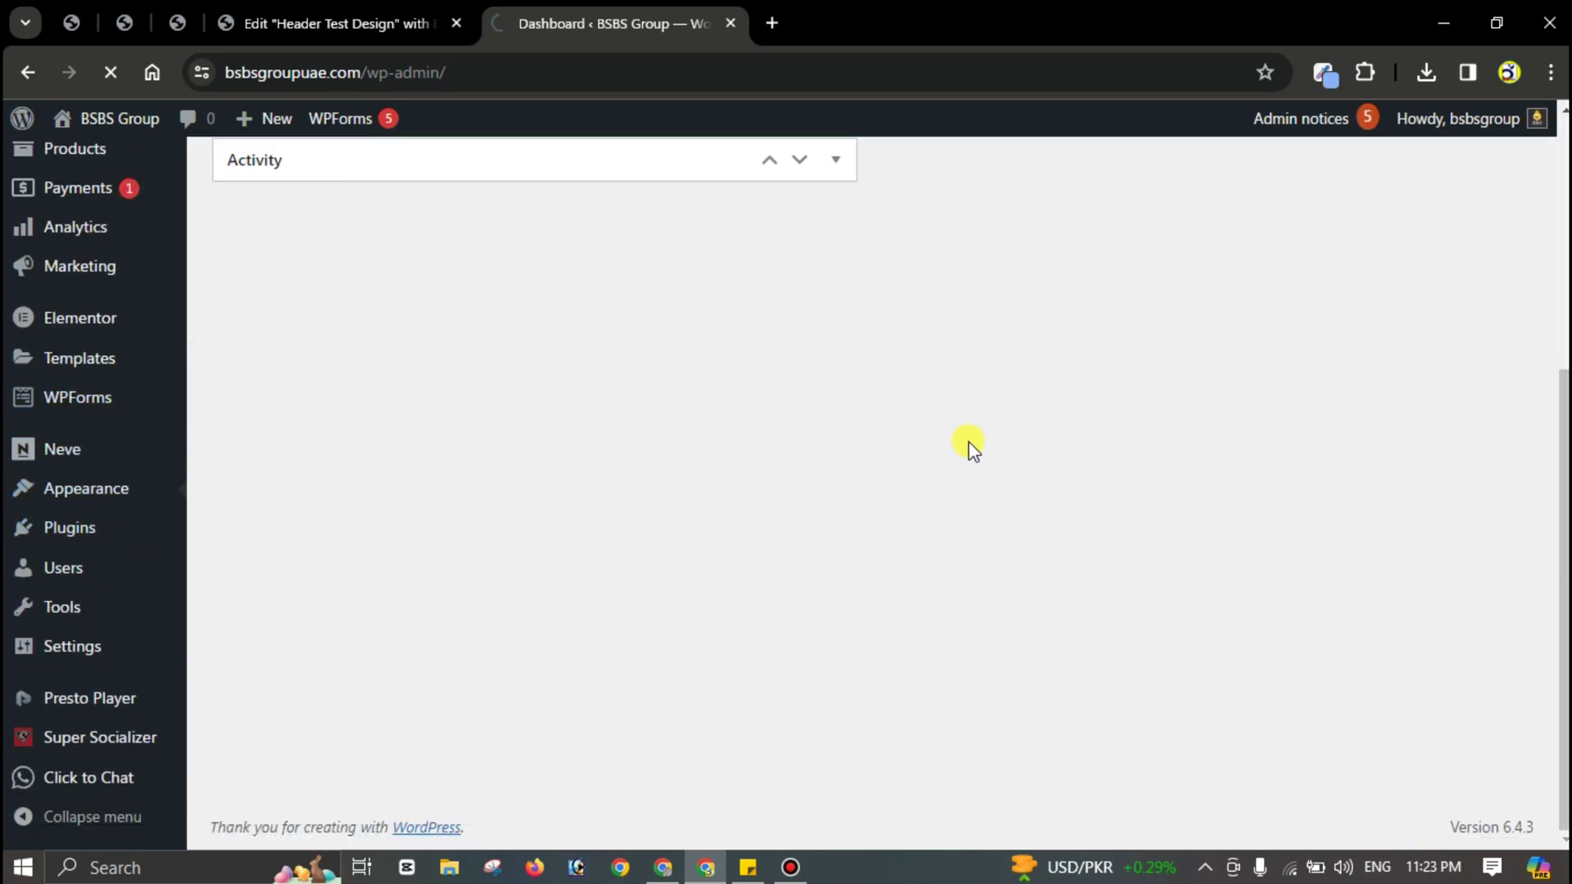
scroll(568, 485, down, 5)
scroll(568, 485, up, 3)
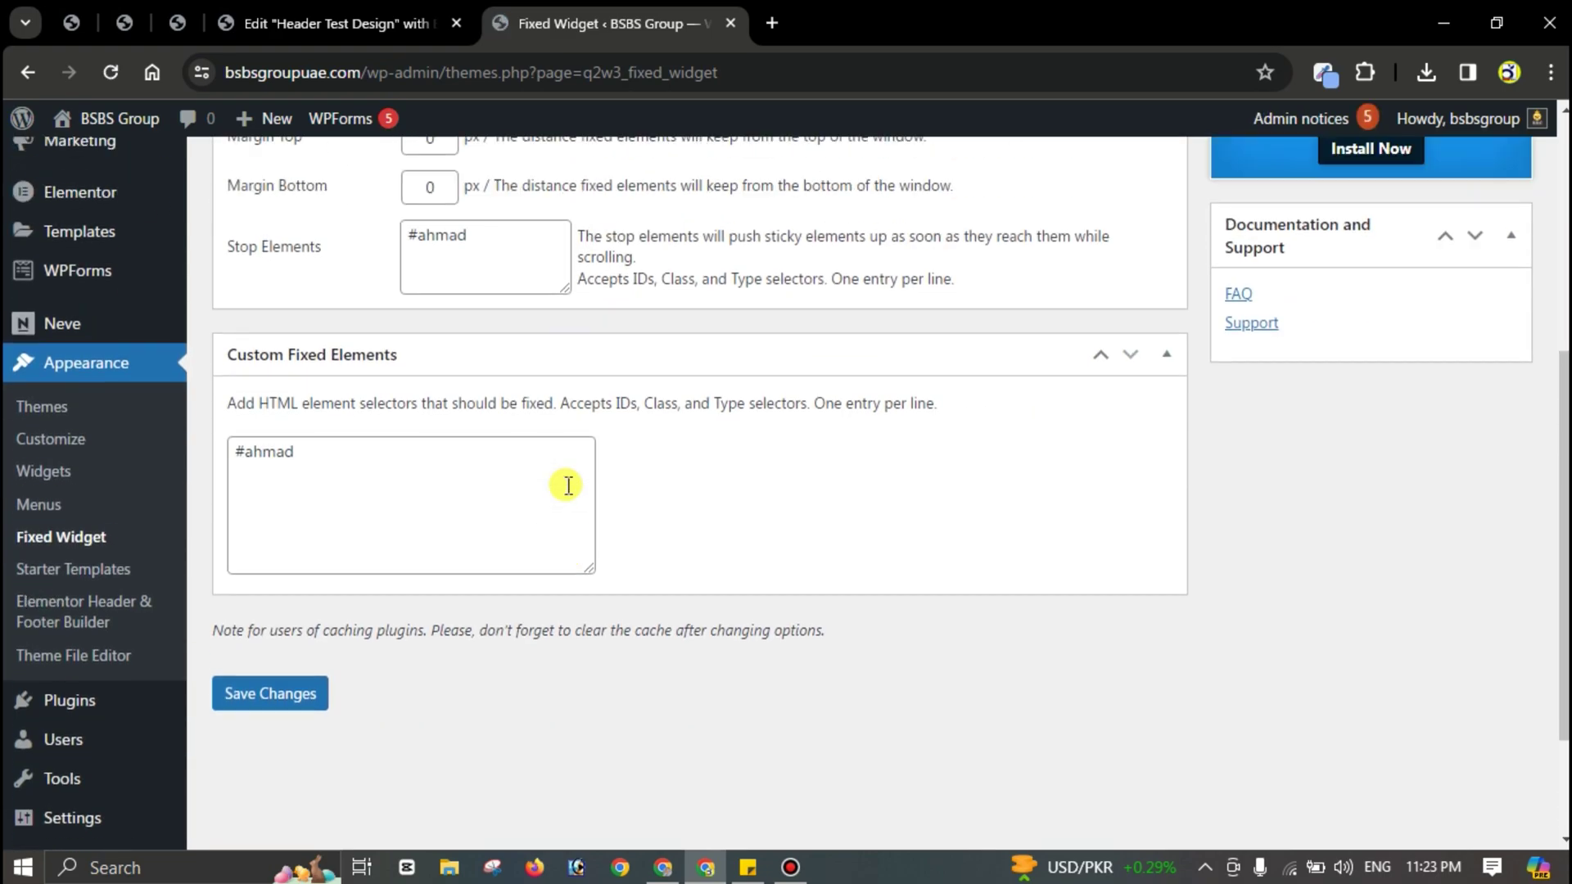
Step: Replace the old ID with #header in the stop and custom fixed element boxes, then save
drag(478, 422, 440, 418)
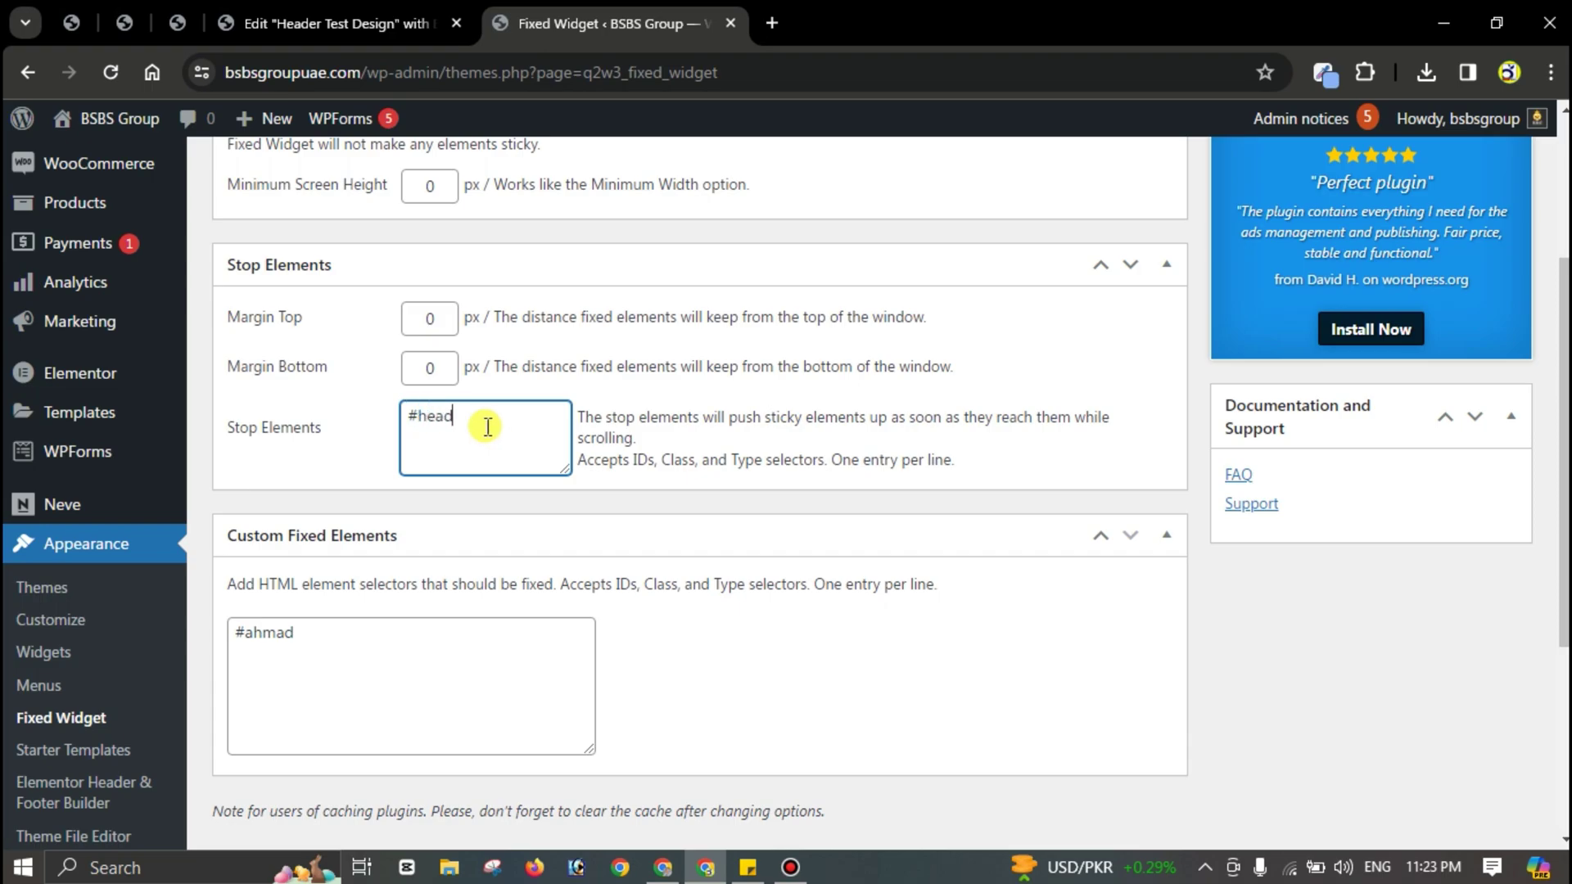
drag(326, 645, 271, 644)
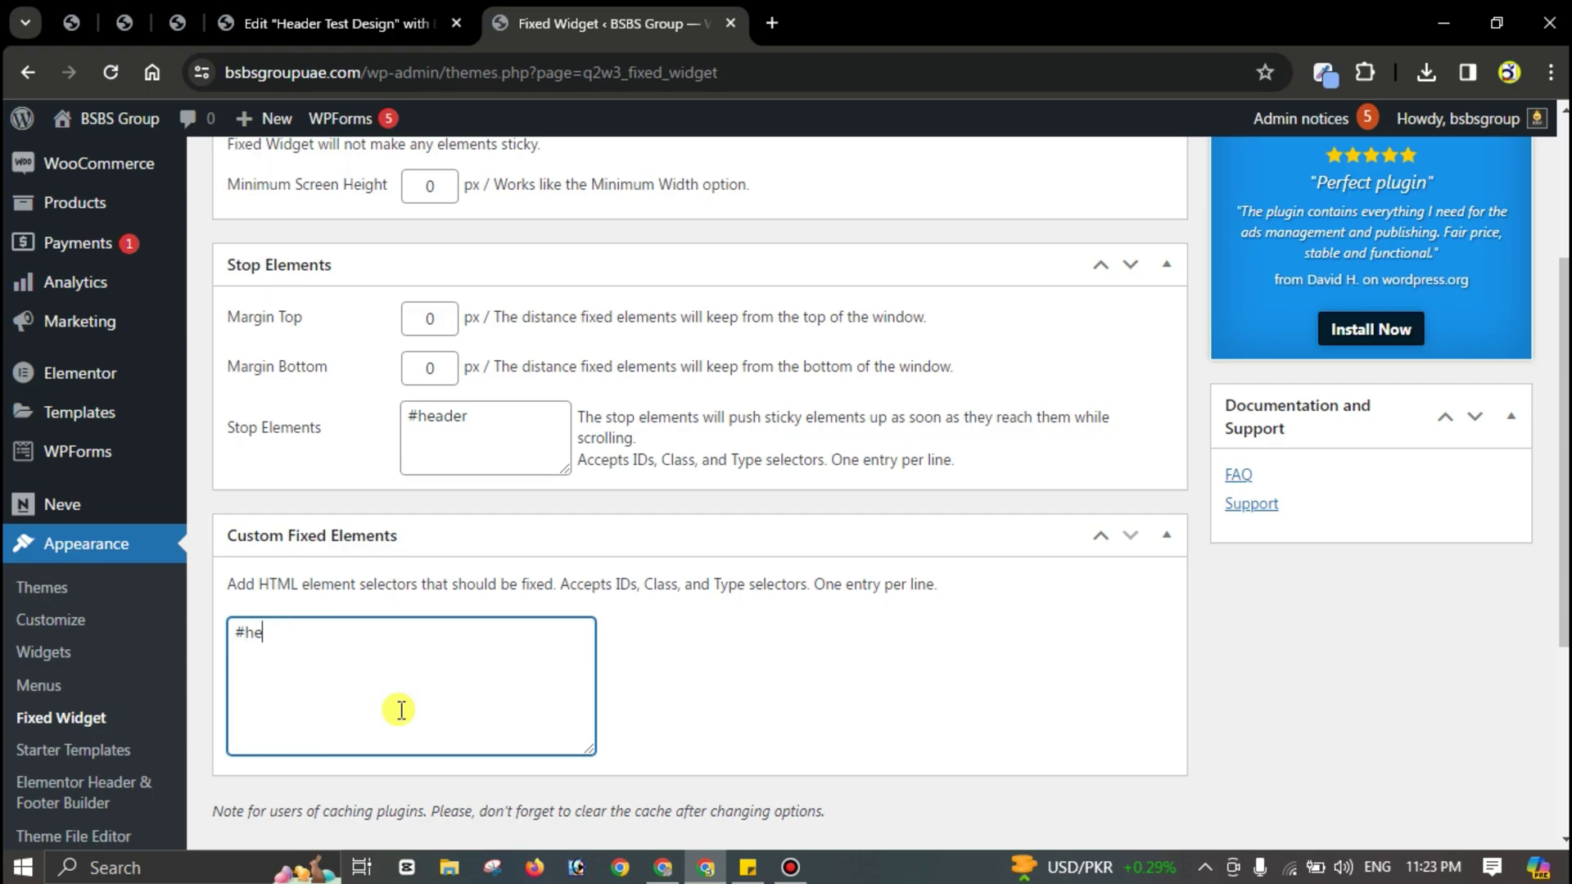
scroll(718, 639, down, 3)
scroll(295, 639, up, 1)
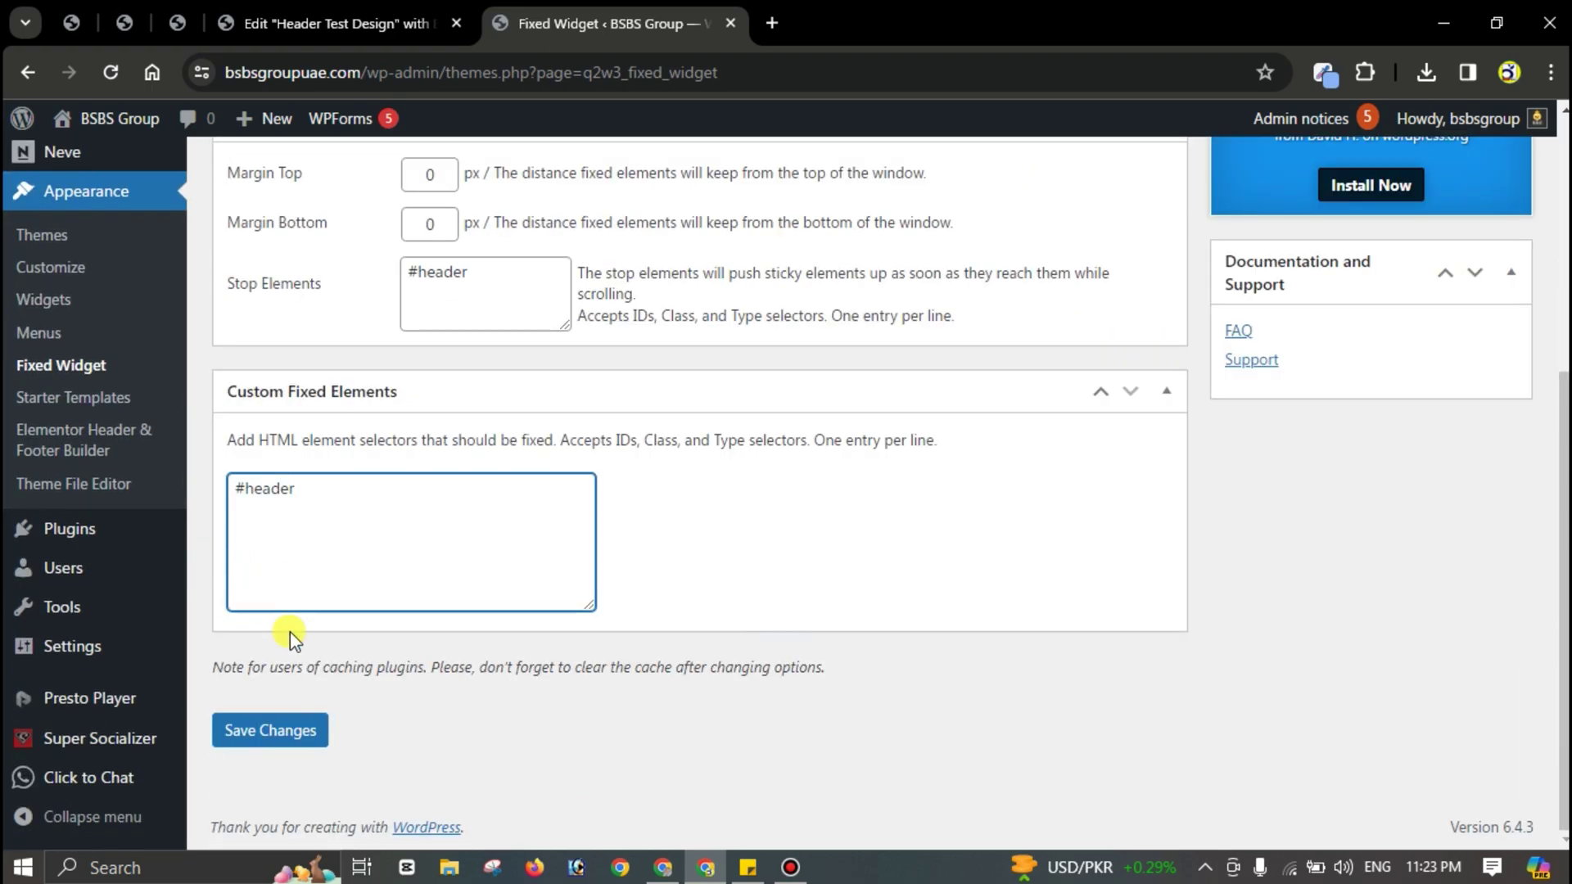
click(269, 747)
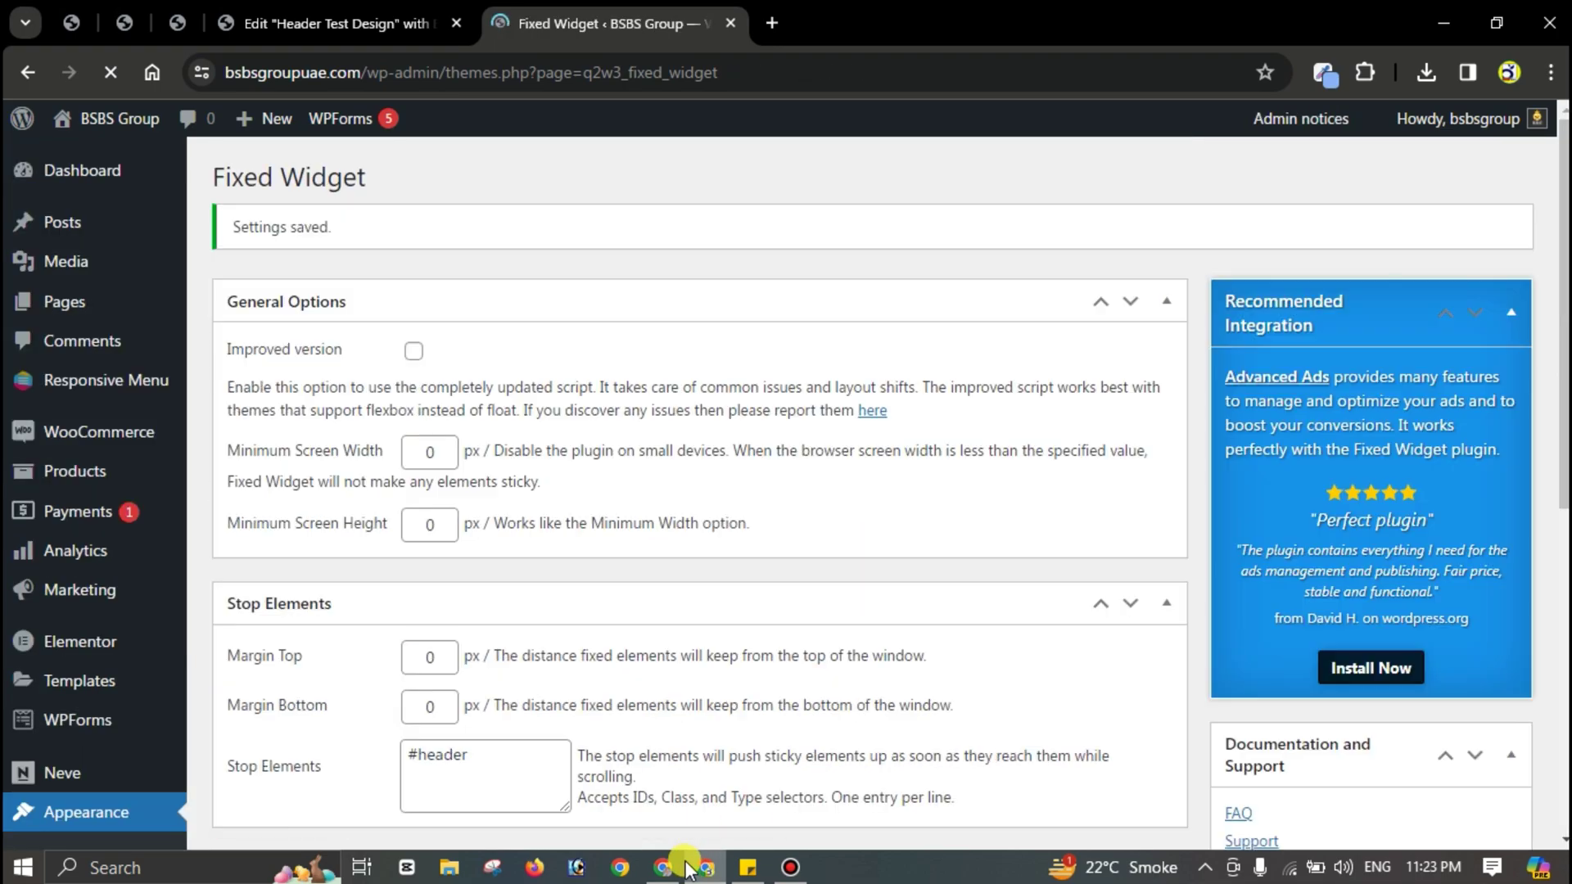
Step: On the live homepage, scroll down to confirm the logo, menu and Log In/Sign Up row stays fixed
click(684, 866)
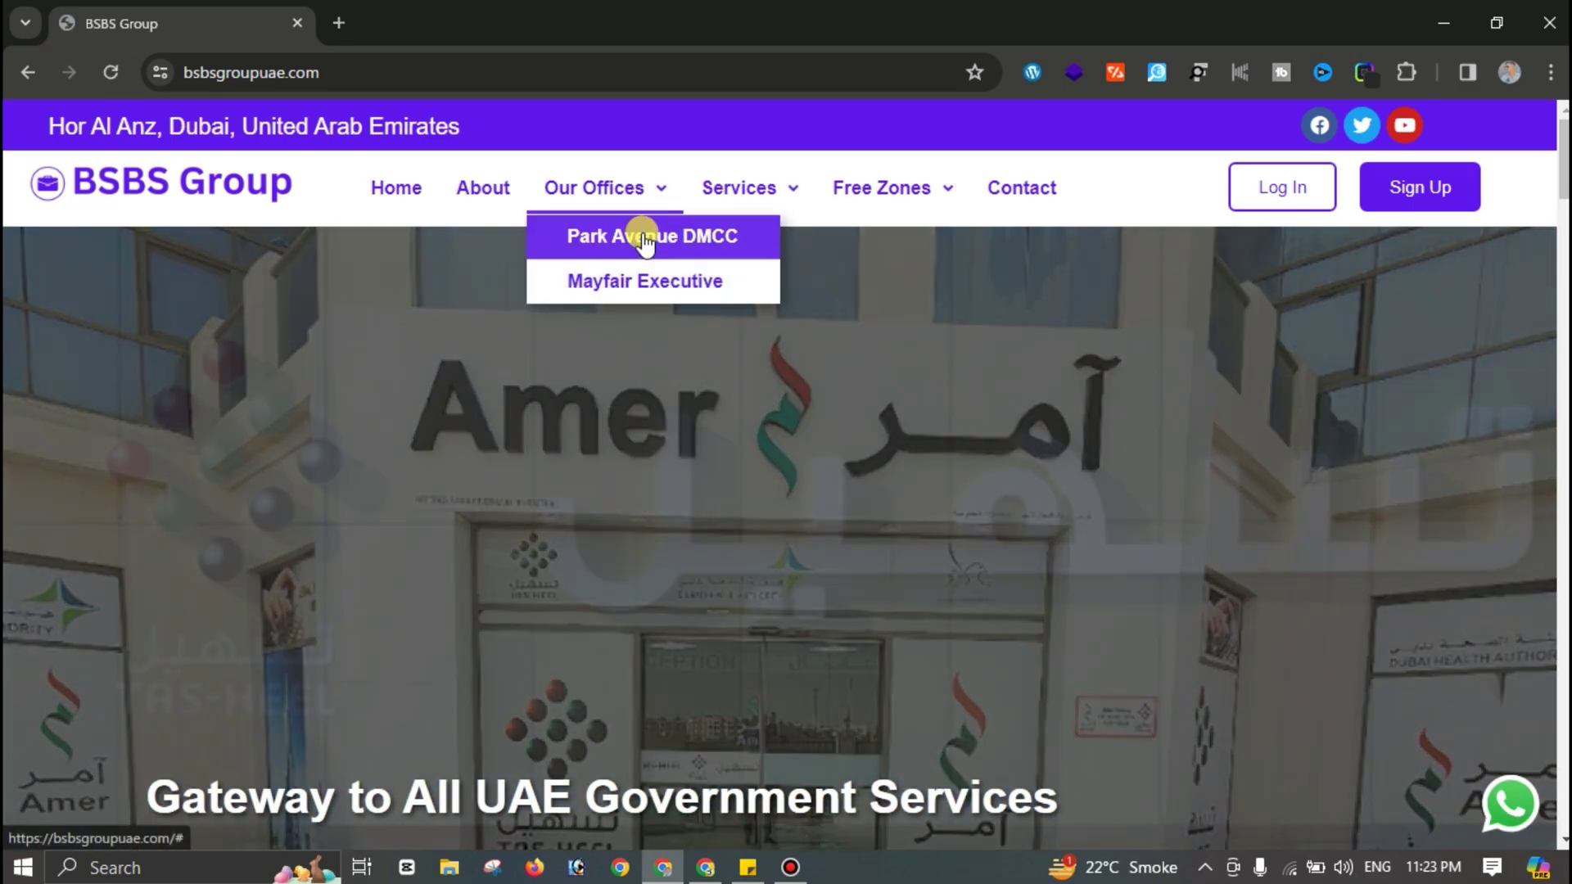
mouse_move(747, 187)
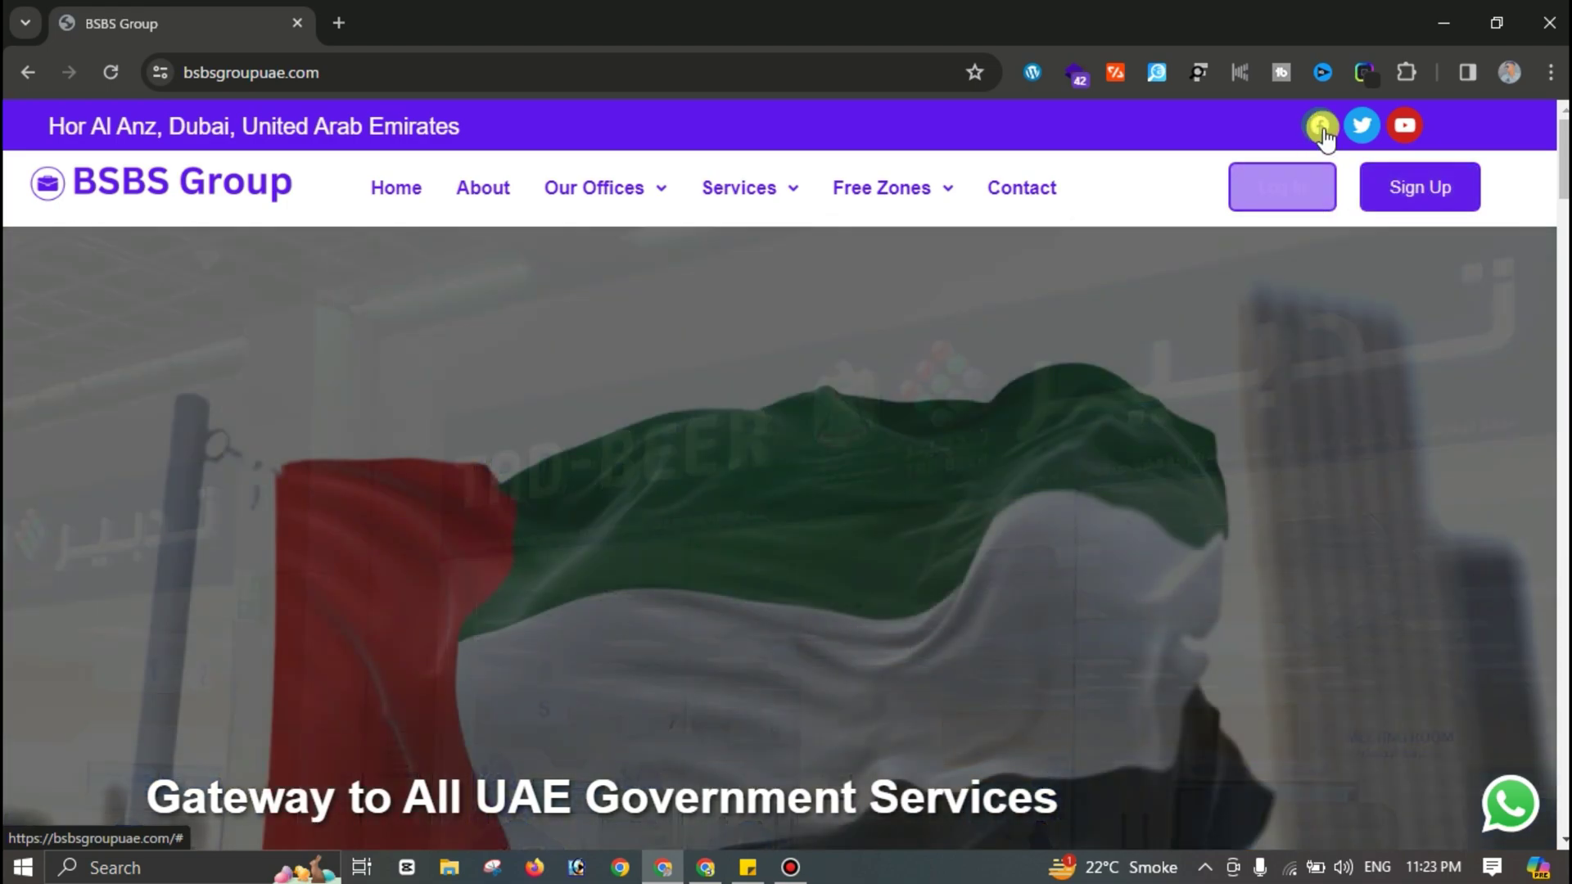
scroll(1021, 507, down, 10)
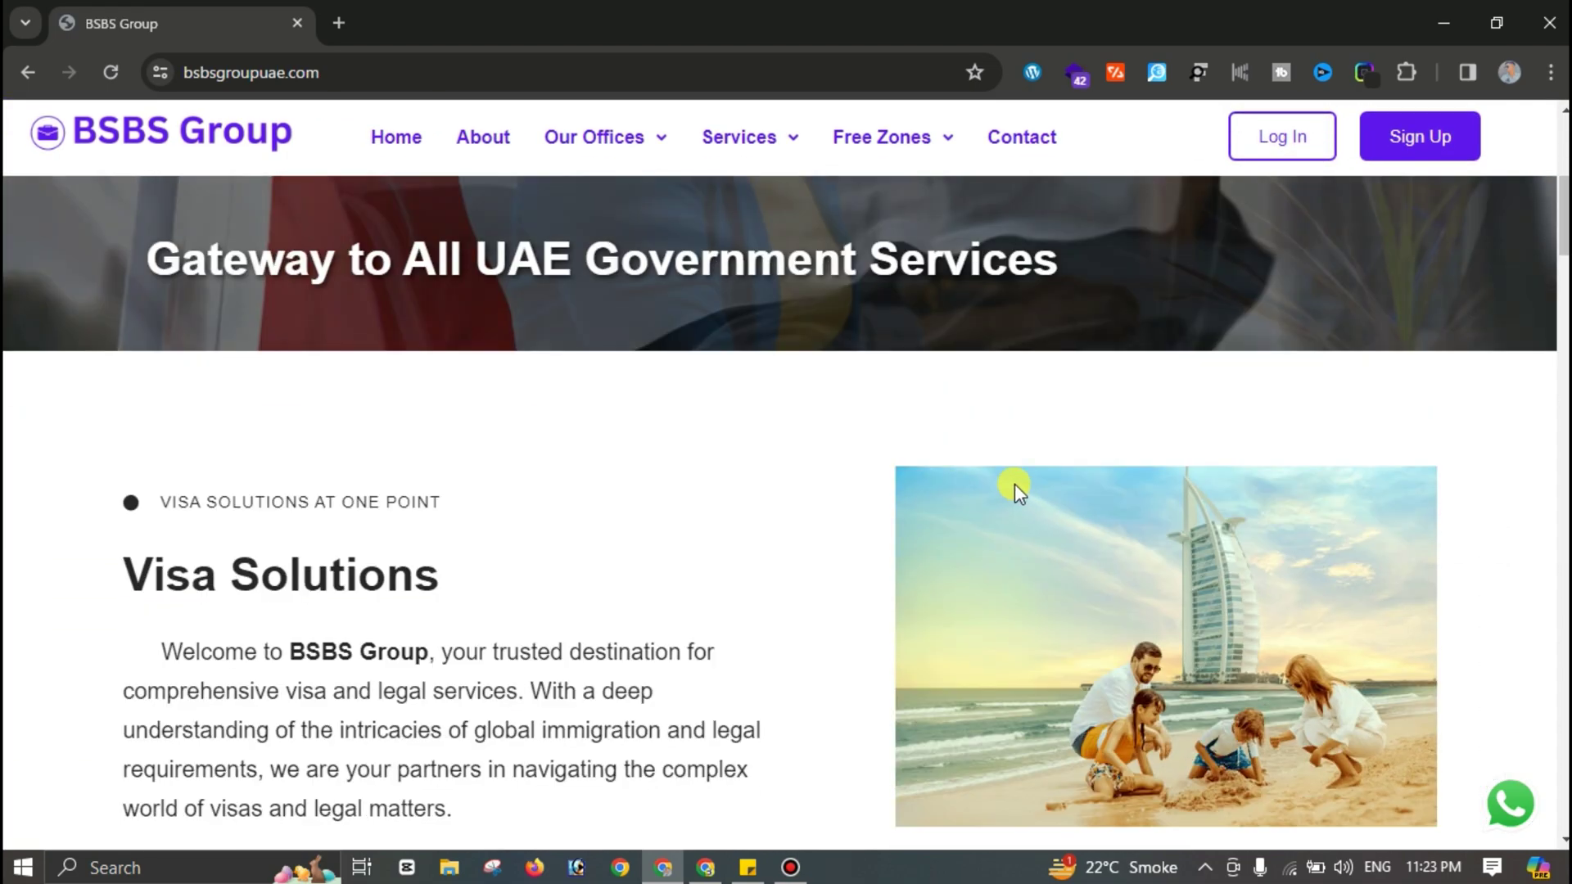
scroll(1014, 483, up, 10)
scroll(1012, 473, down, 6)
scroll(1009, 468, down, 3)
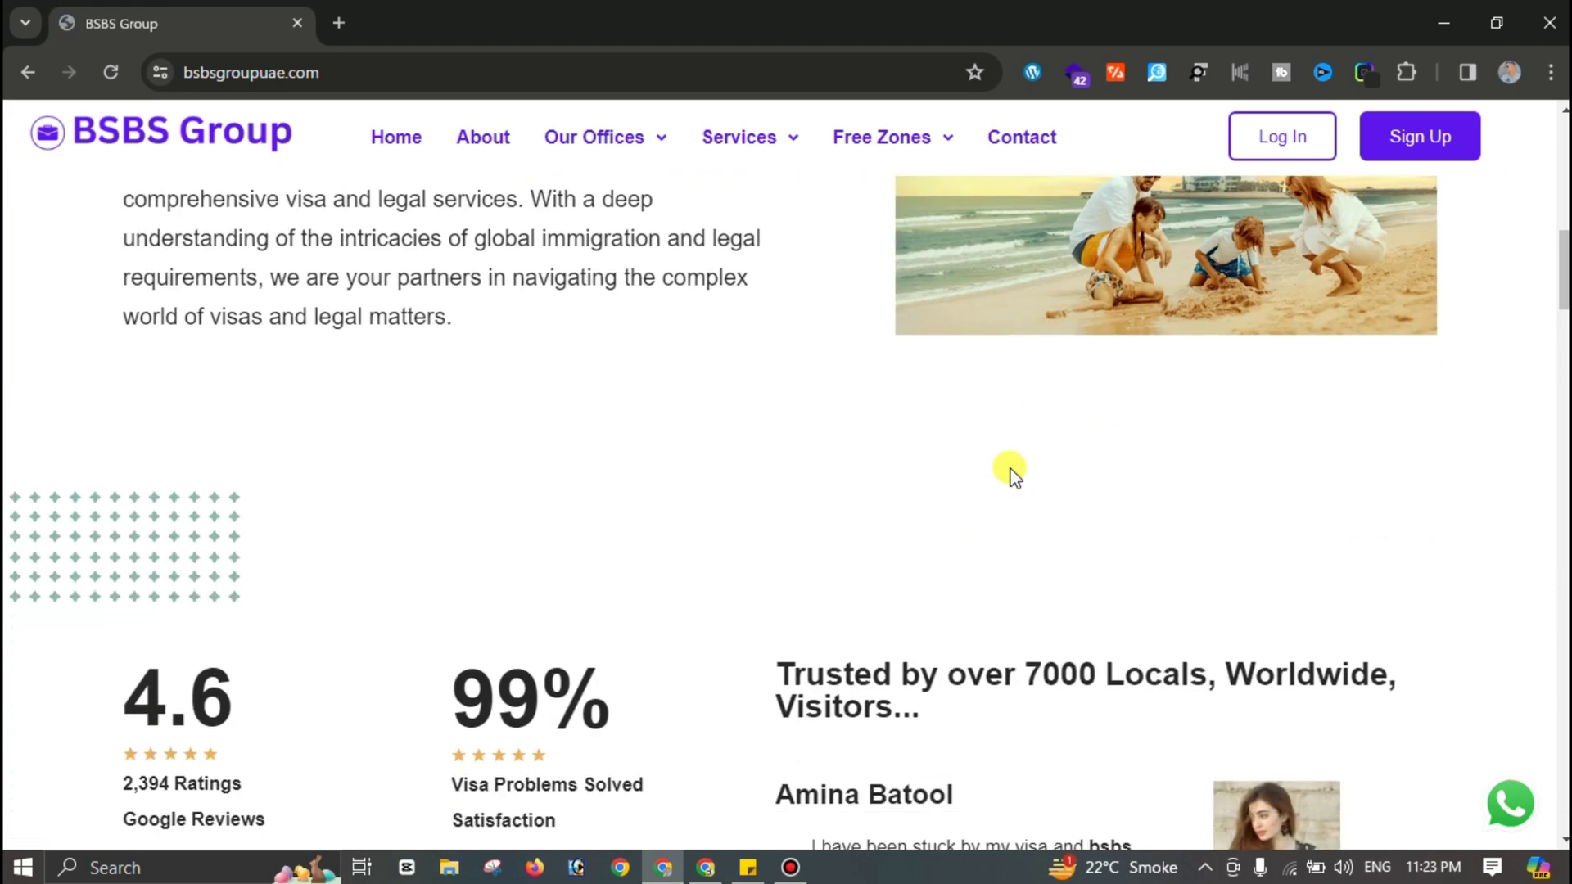
scroll(1010, 468, up, 9)
scroll(983, 458, down, 6)
scroll(958, 449, down, 12)
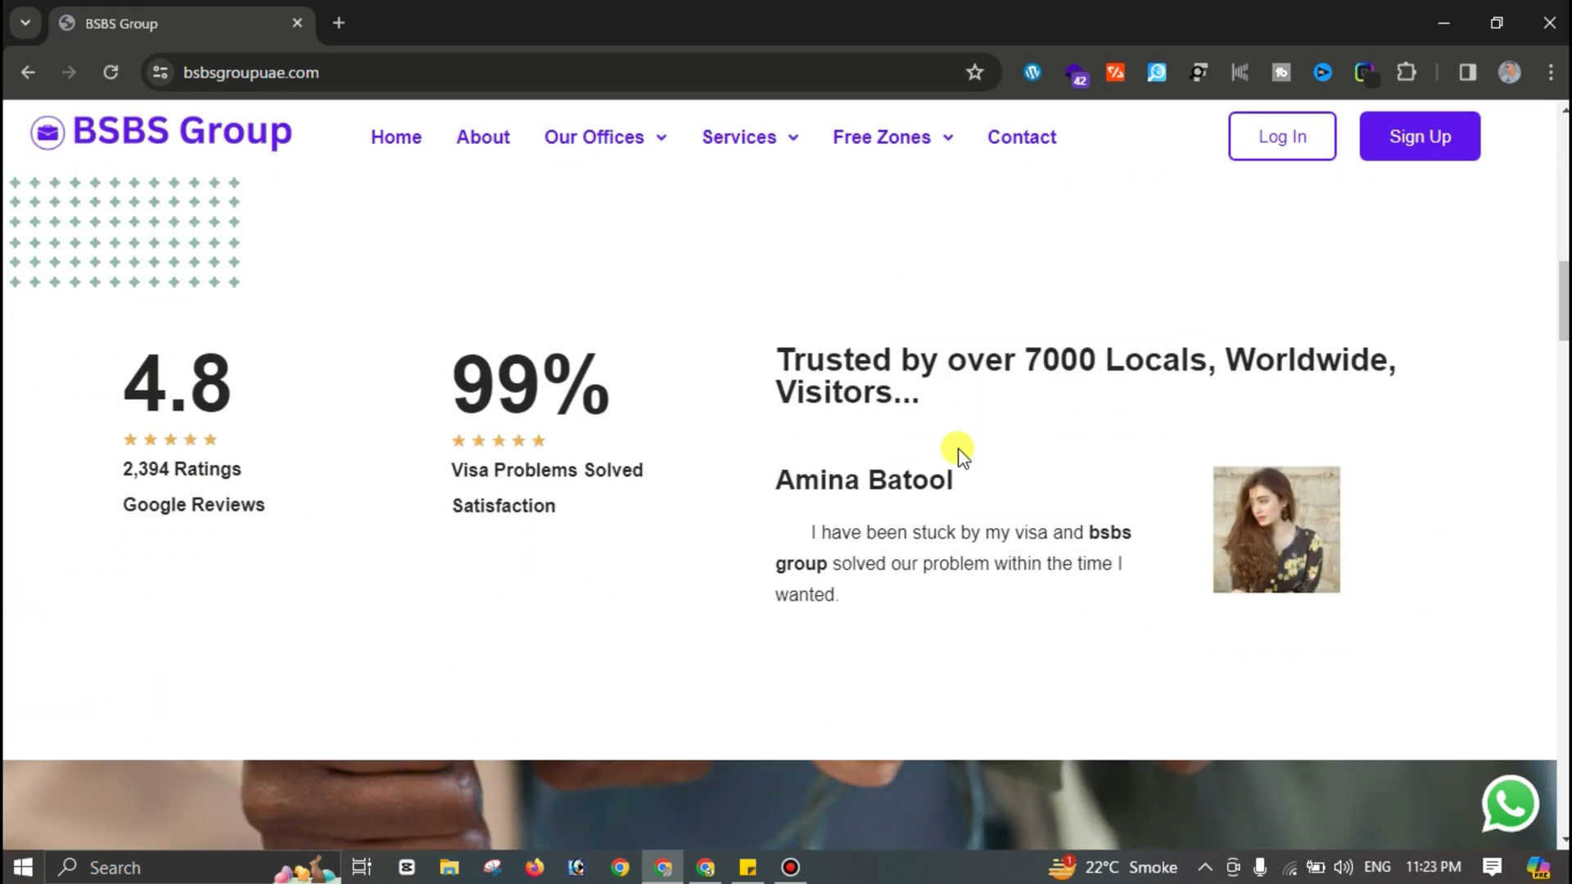